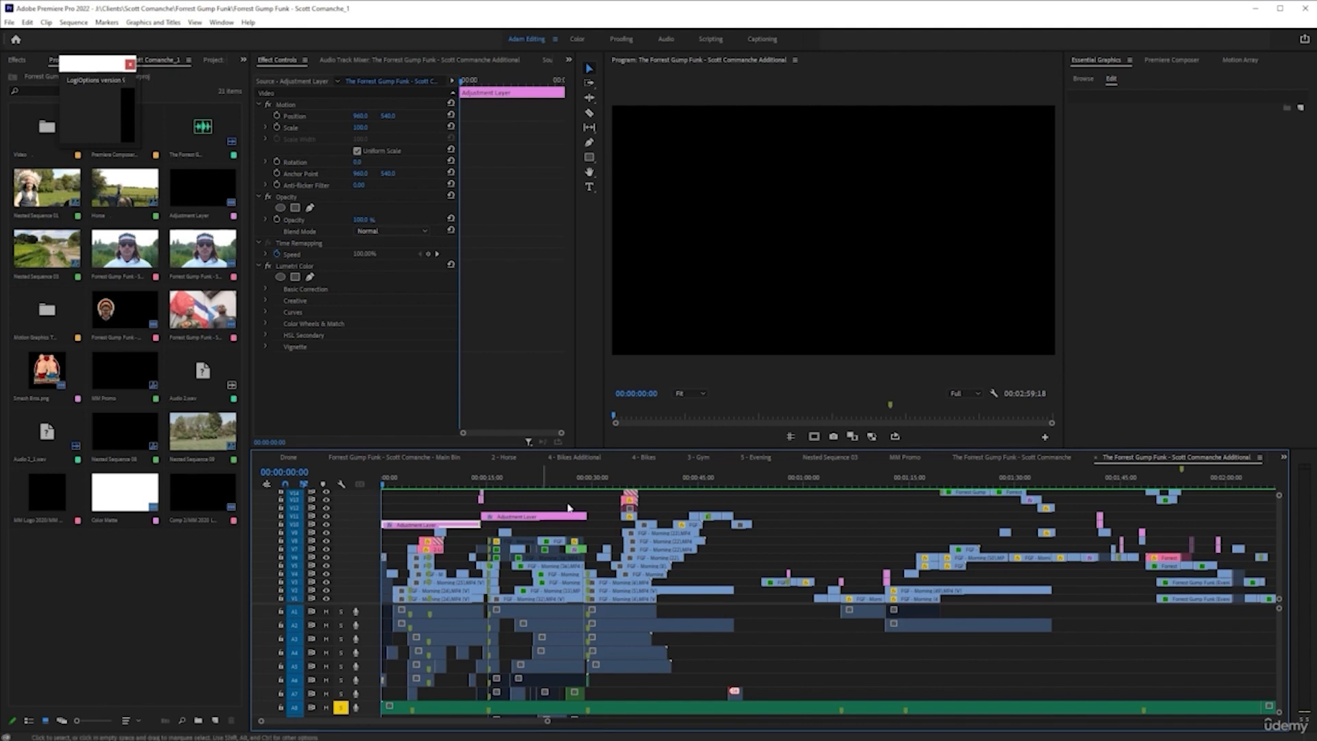
# Examine the whole layered music video timeline at full-window size, dismissing the small pop-up window that covers it
pyautogui.scroll(-2, 488, 588)
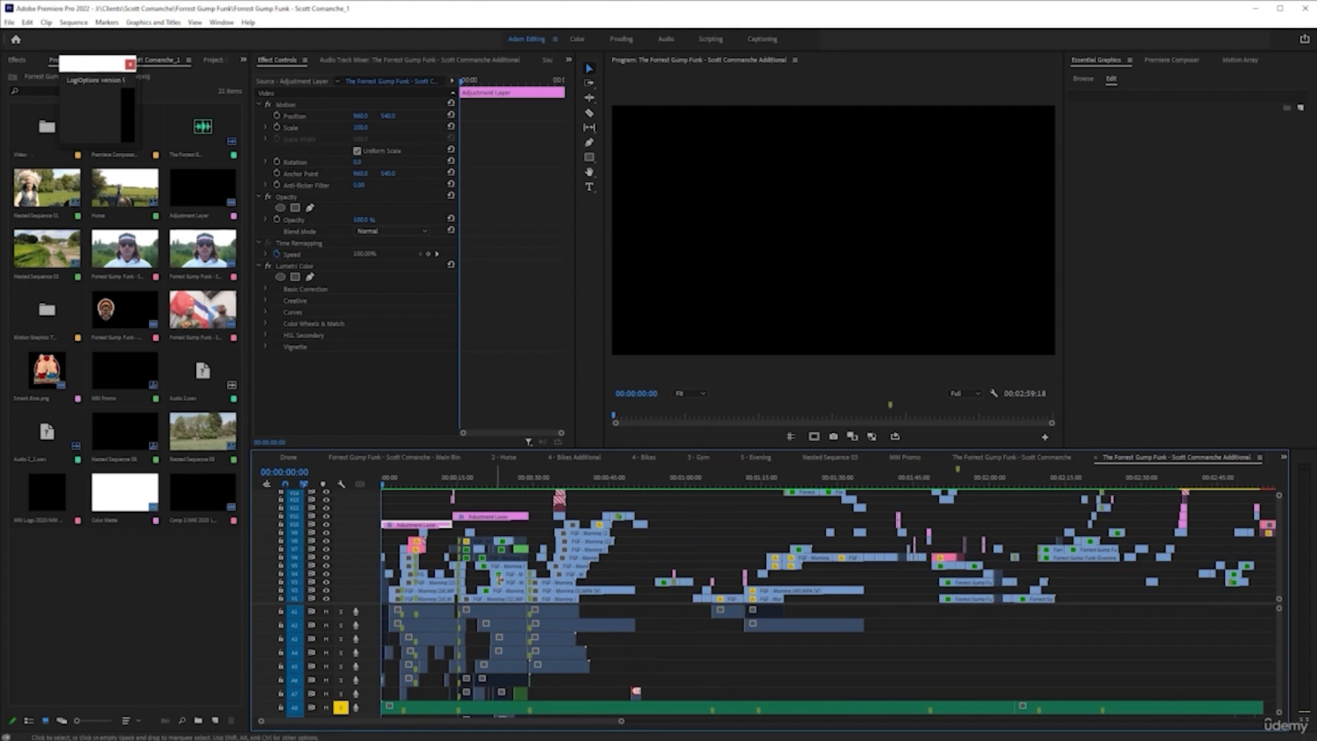
pyautogui.scroll(-1, 501, 583)
pyautogui.scroll(1, 511, 583)
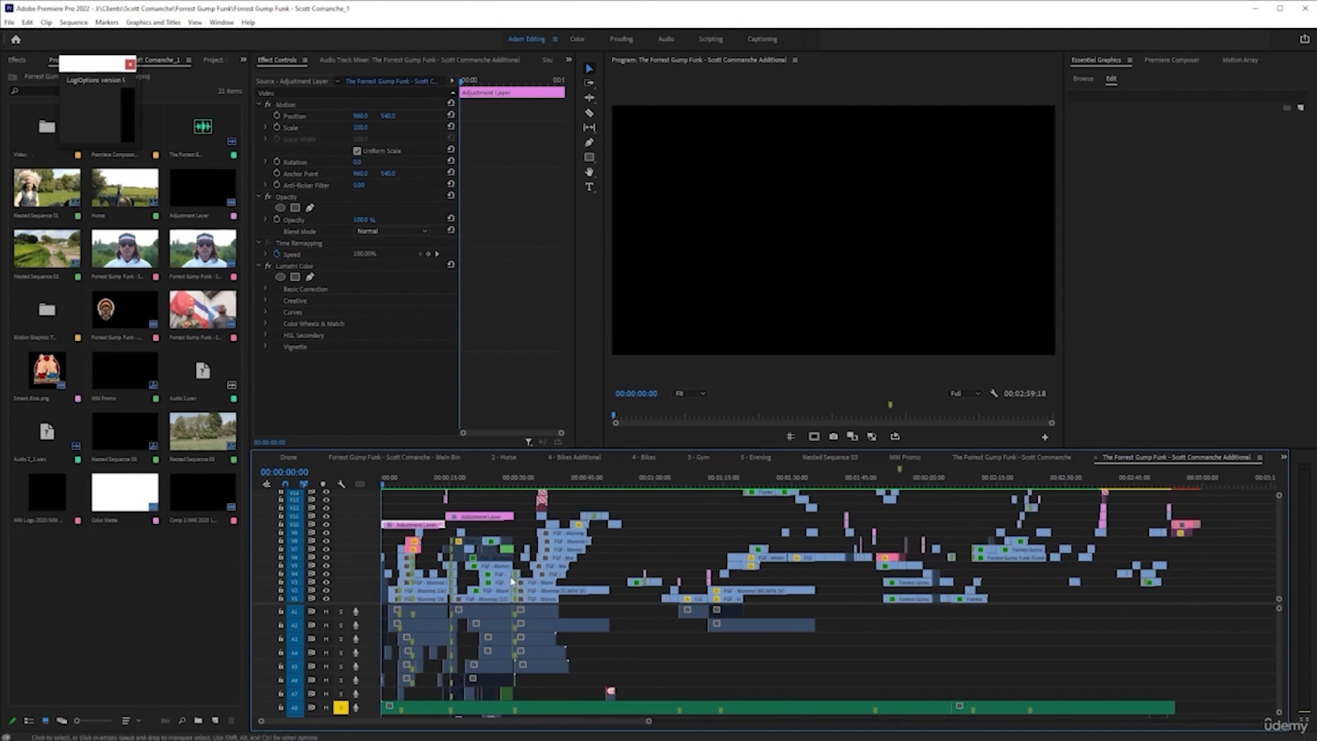
pyautogui.press('`')
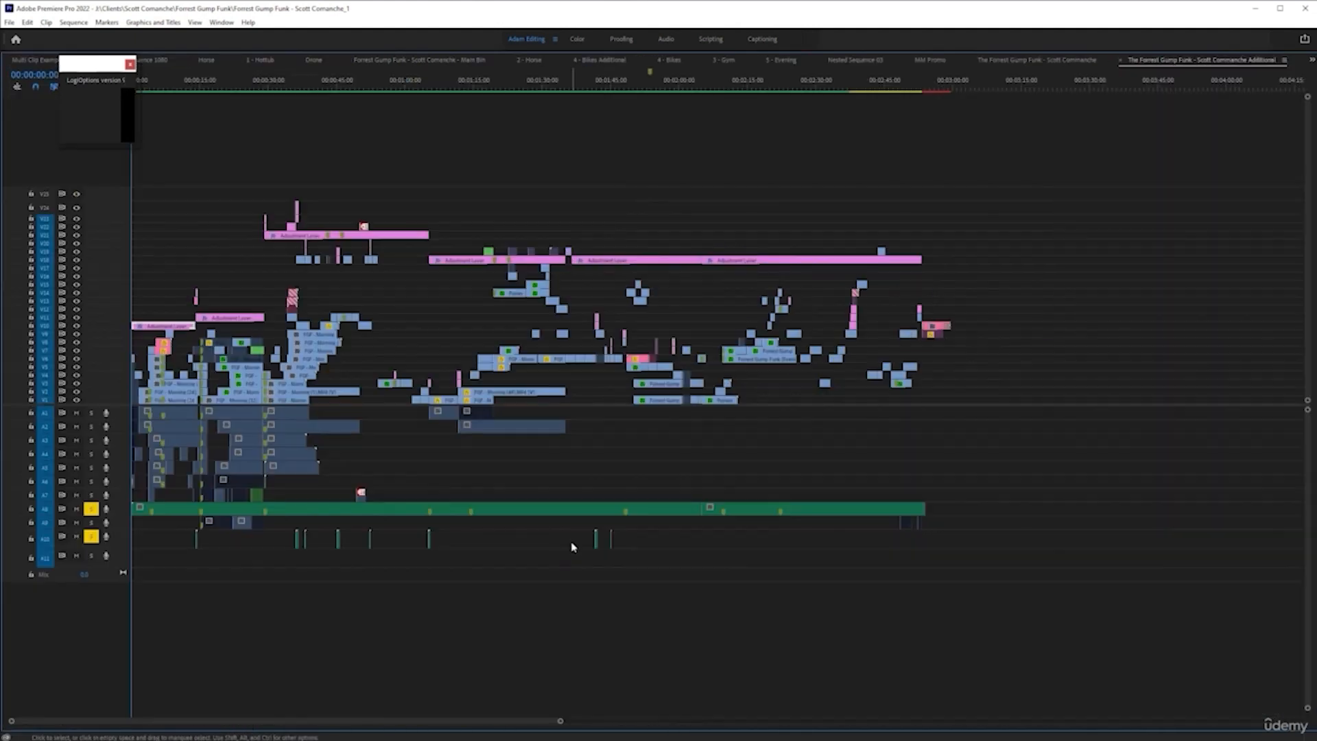
pyautogui.scroll(1, 352, 390)
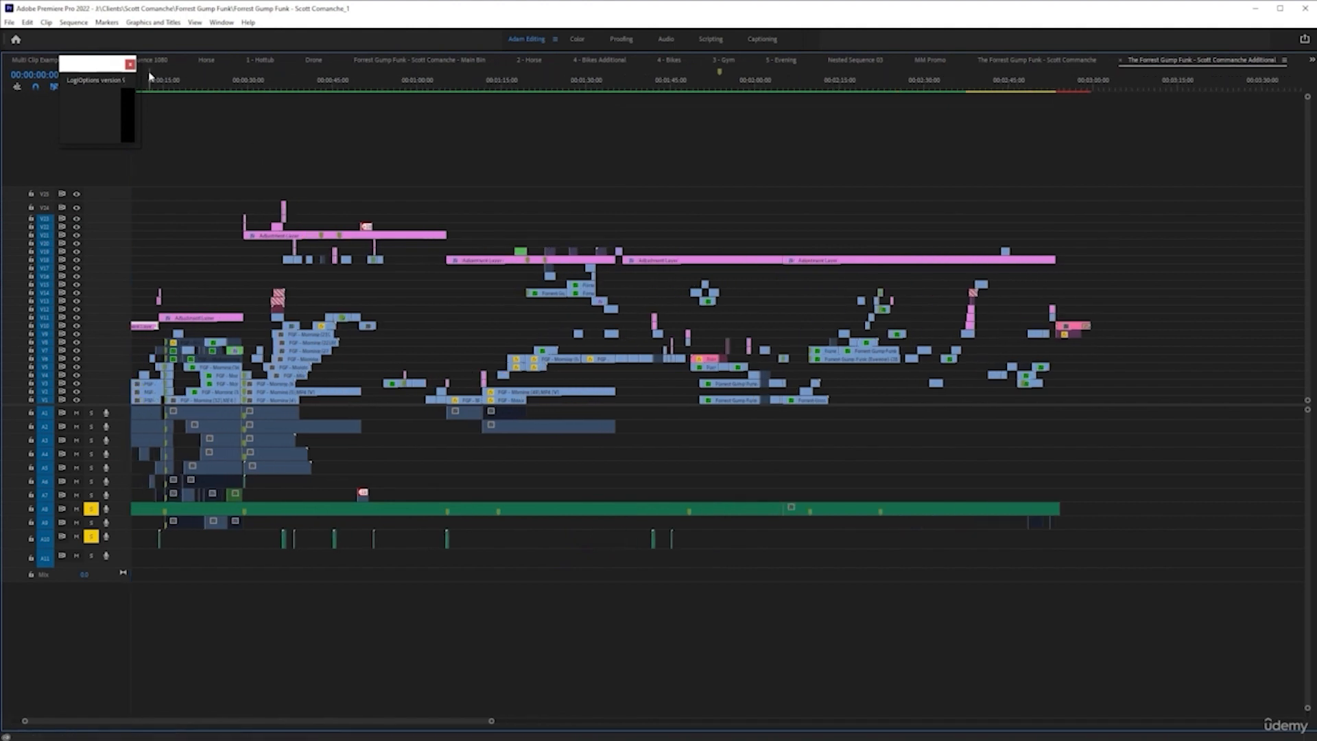
pyautogui.click(129, 65)
pyautogui.hscroll(-1, 521, 348)
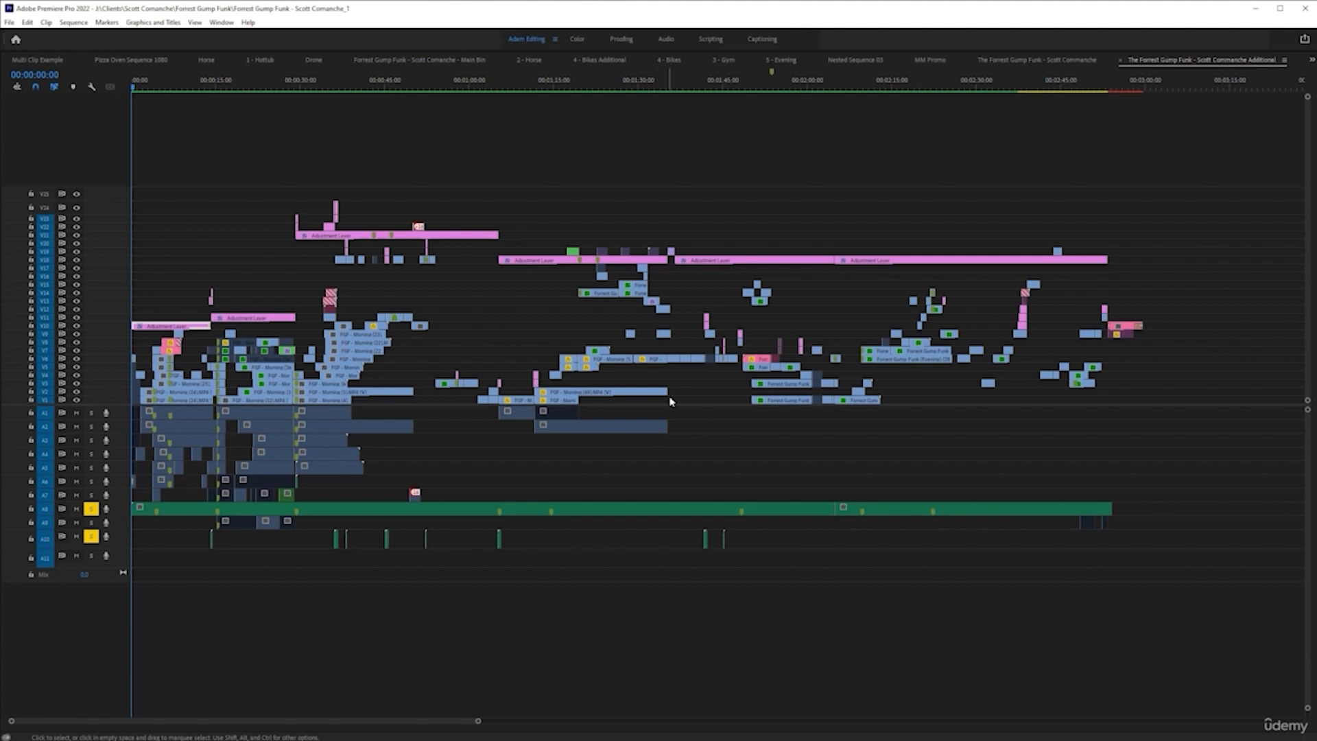
pyautogui.press('`')
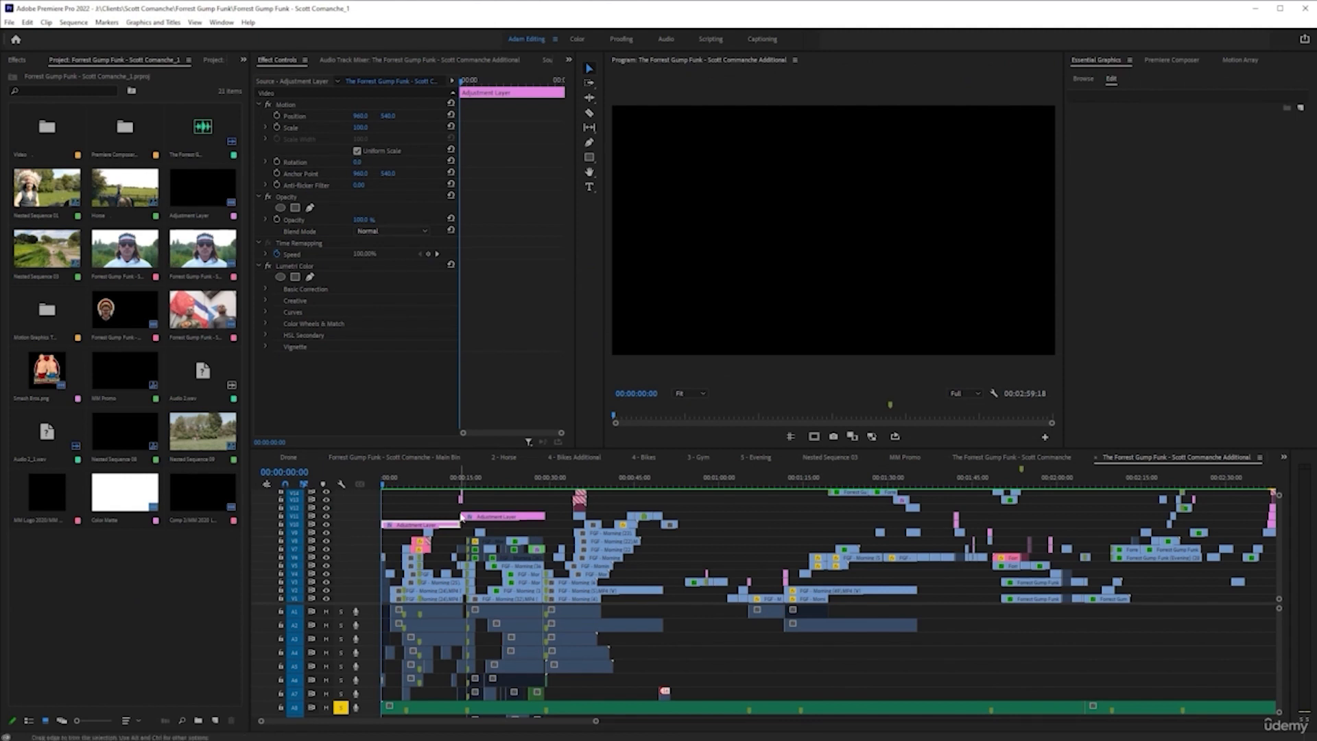
# Play the sequence from its start through the horse-riding scene and inspect the motion keyframes of the clip FGF - Morning (38).MP4
pyautogui.press('space')
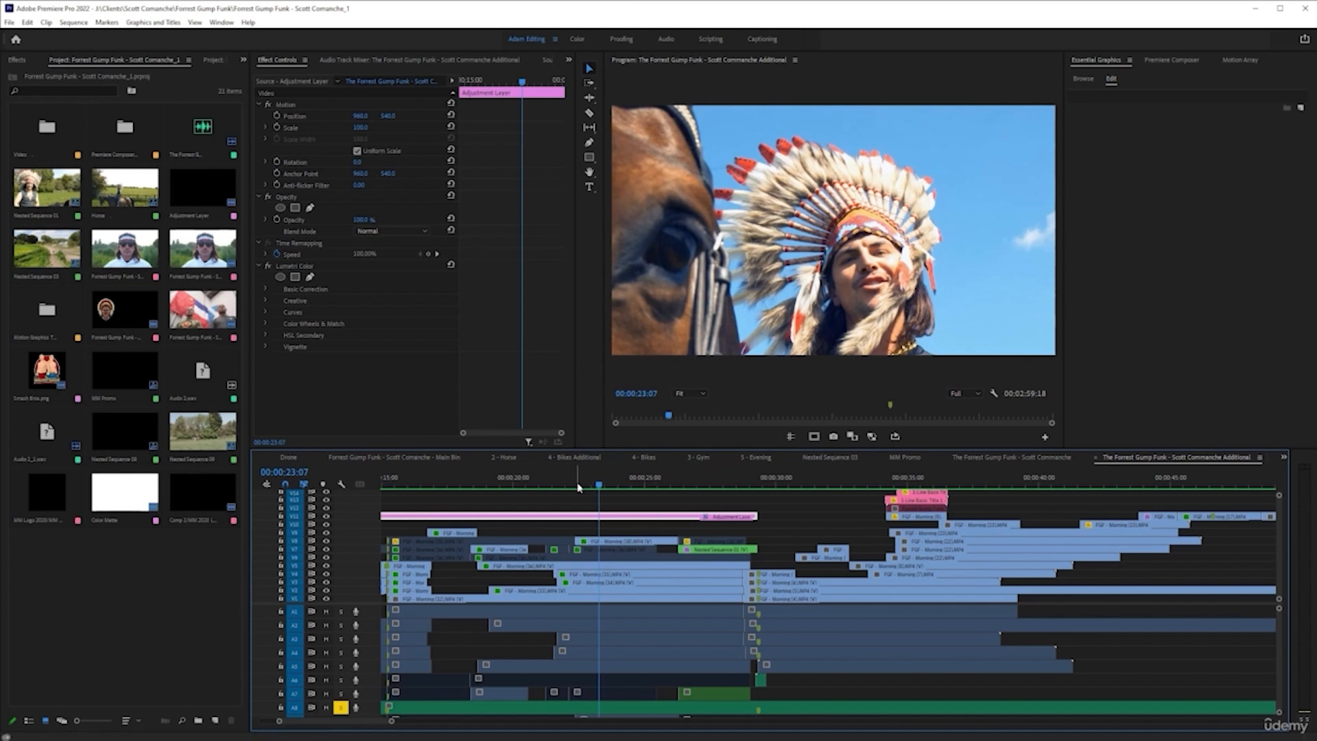
pyautogui.click(611, 549)
pyautogui.click(610, 541)
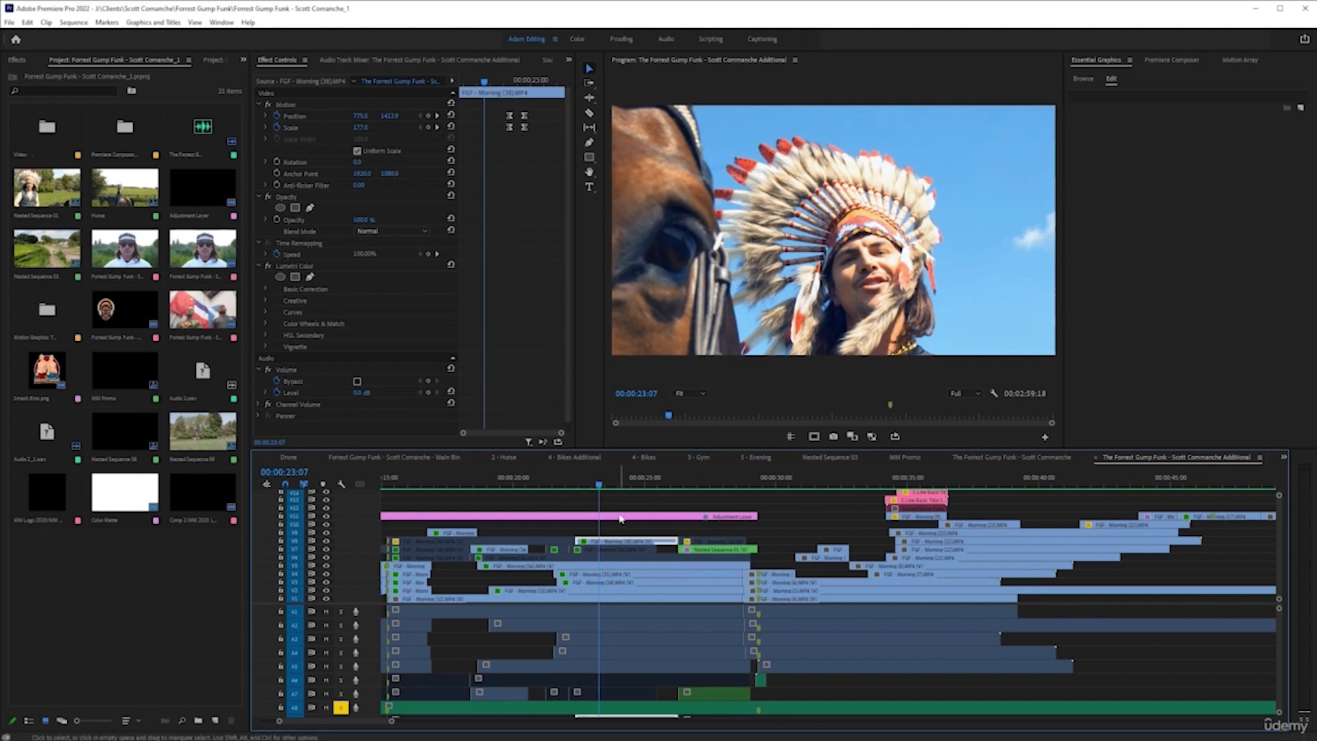
pyautogui.click(568, 484)
pyautogui.click(565, 515)
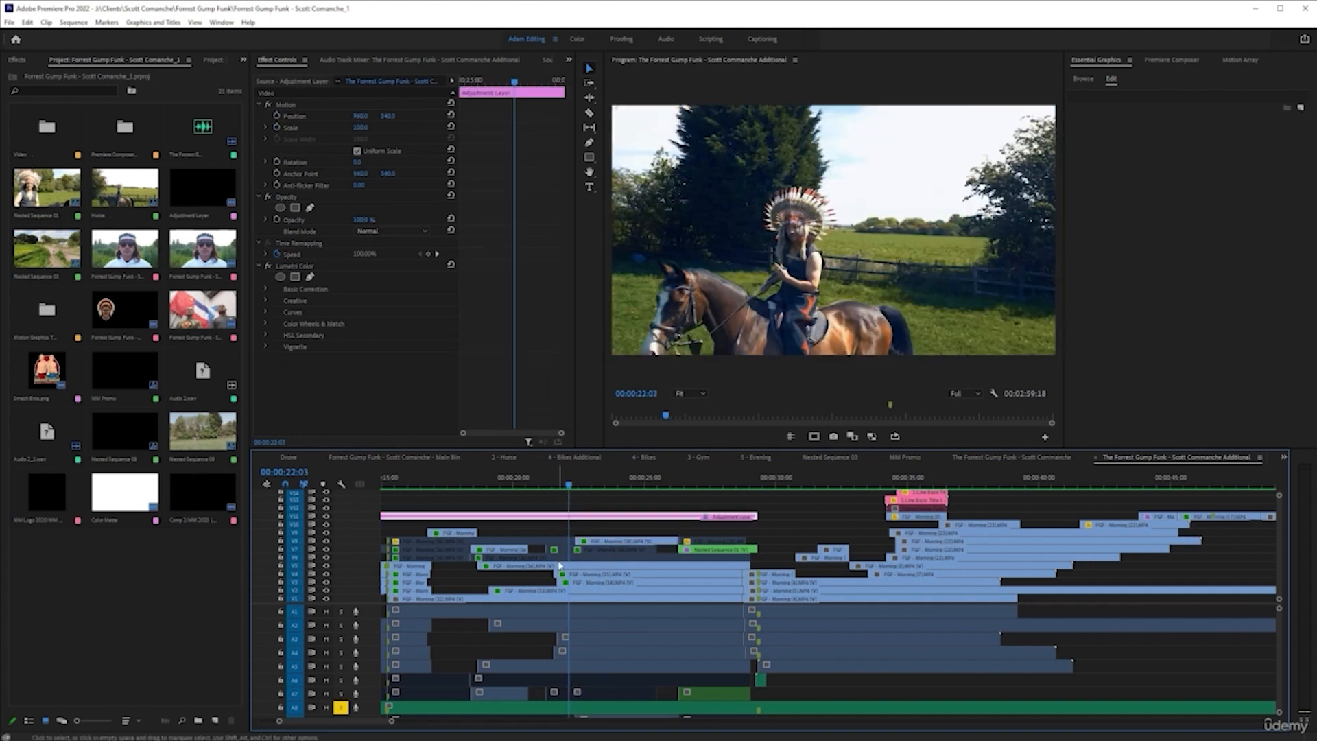
pyautogui.press('space')
pyautogui.click(601, 543)
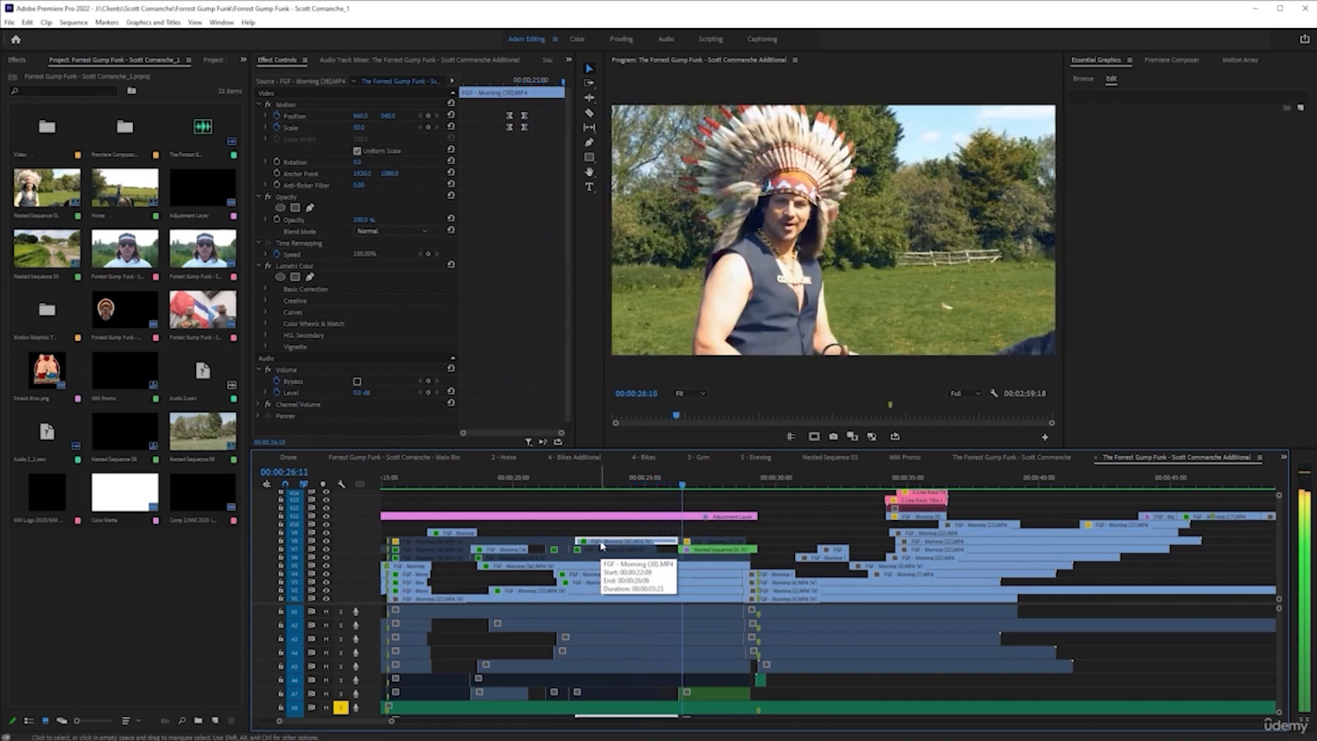
pyautogui.press('space')
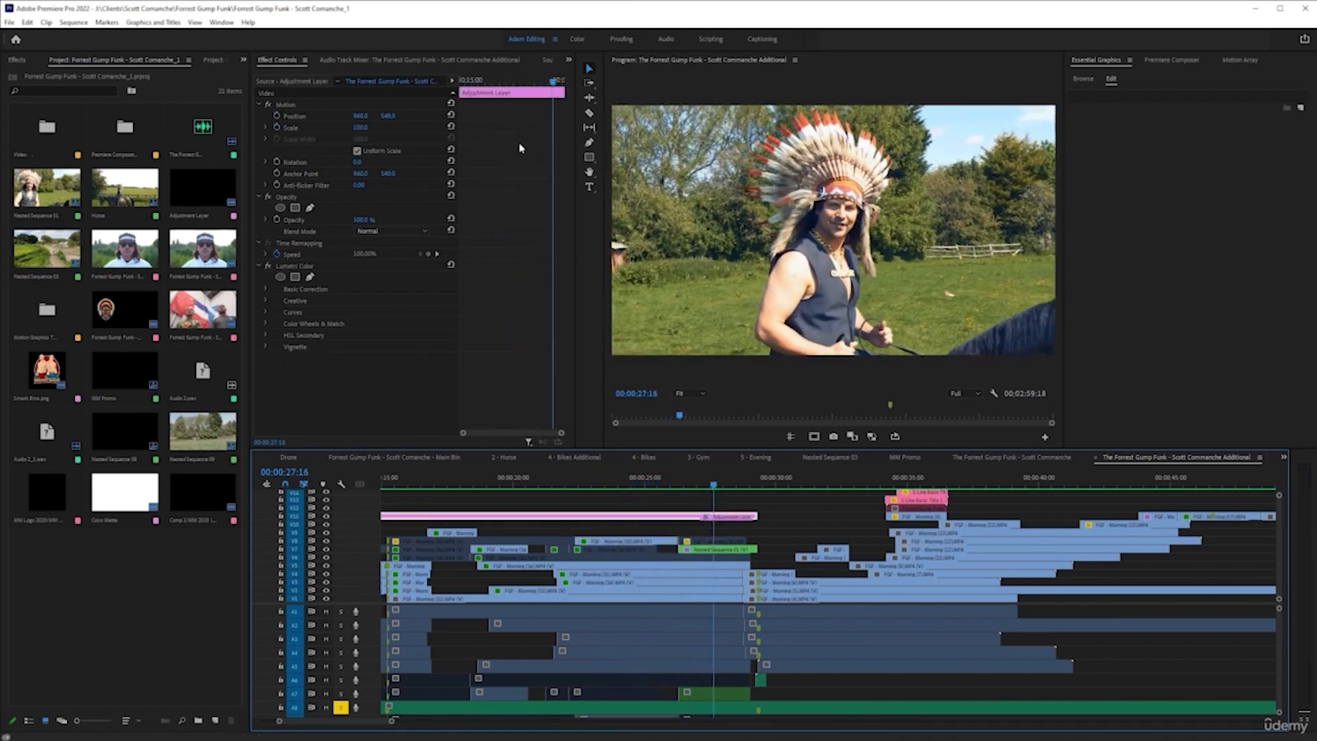
# Review the gym section by playing the sequence from 00:00:29:16 through the FUNK text shot
pyautogui.click(765, 480)
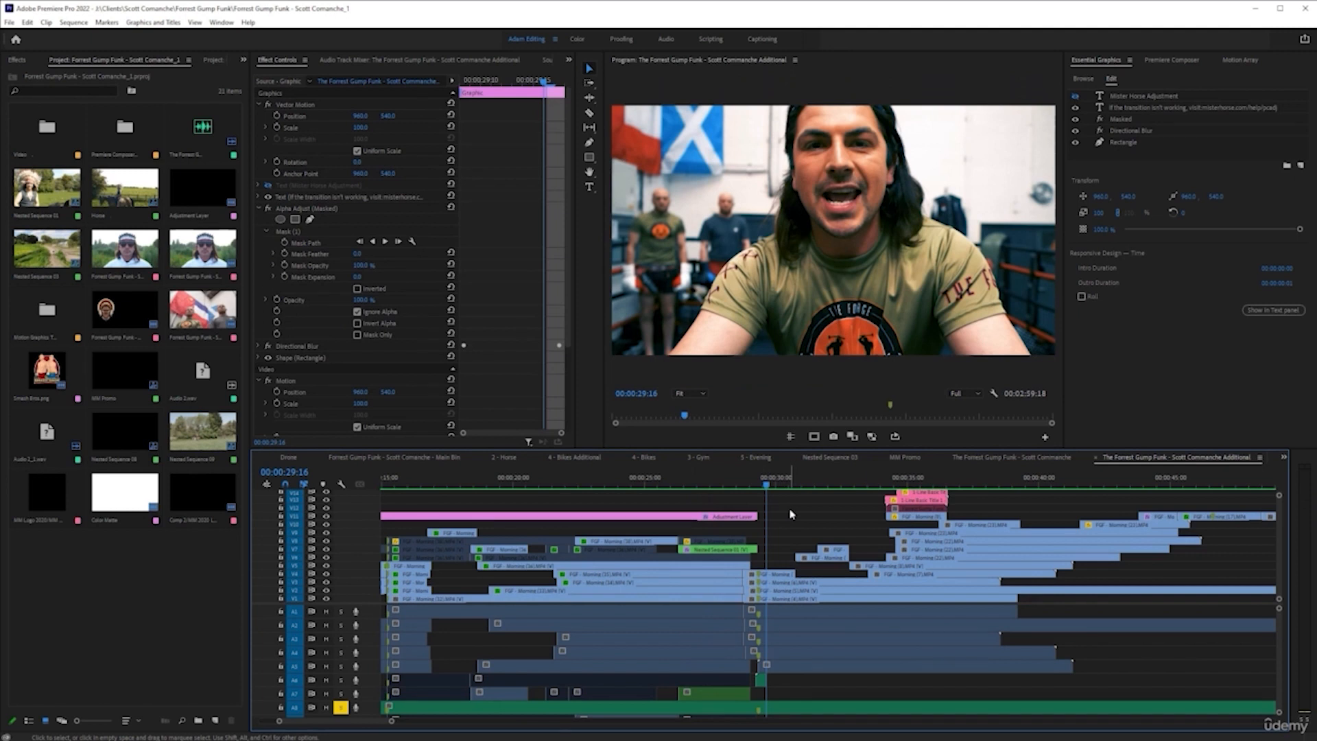
pyautogui.press('space')
pyautogui.press('space')
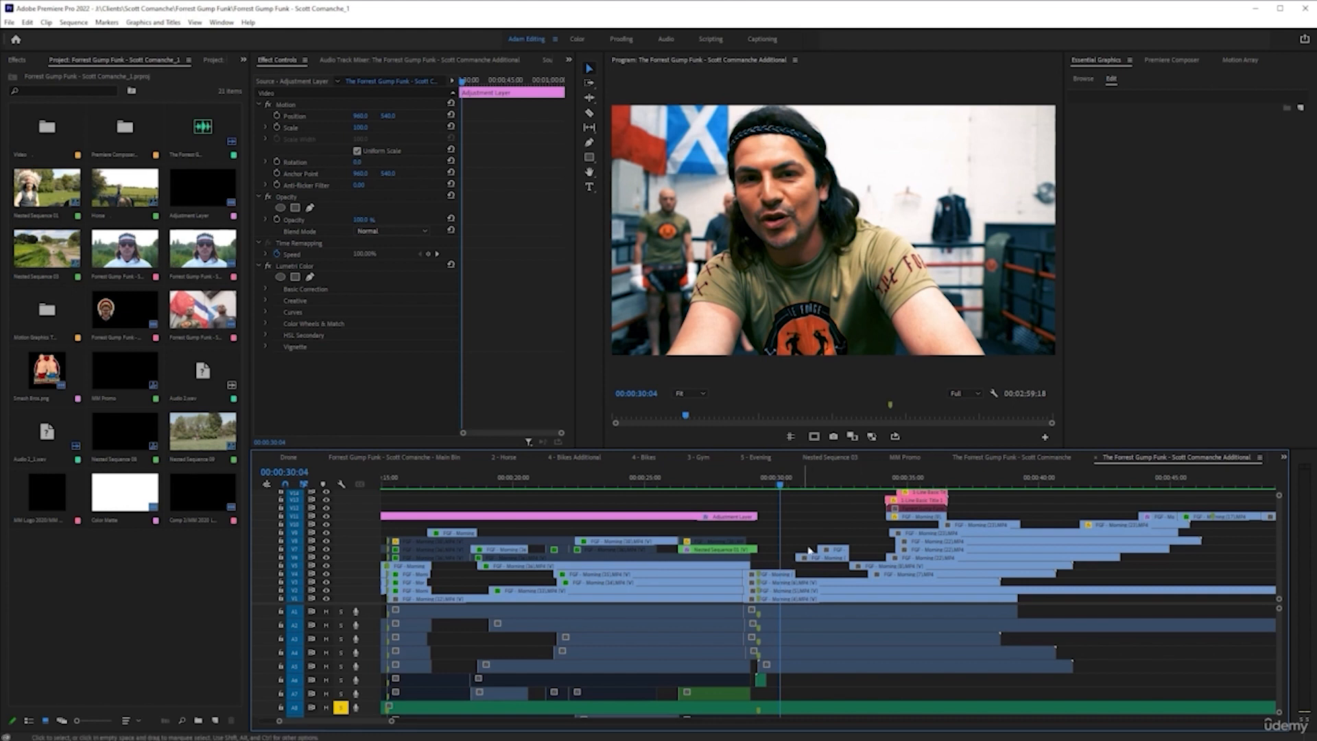
pyautogui.press('space')
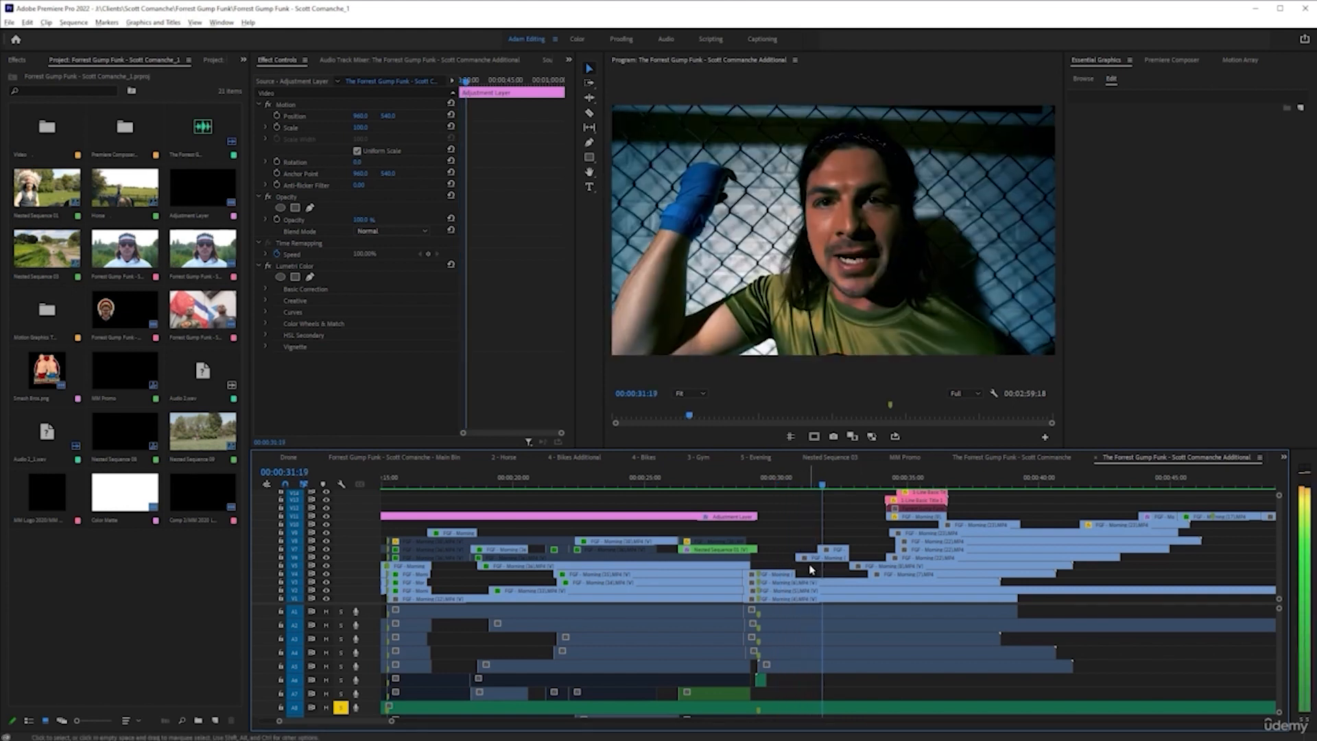
pyautogui.scroll(-2, 811, 567)
pyautogui.scroll(1, 830, 561)
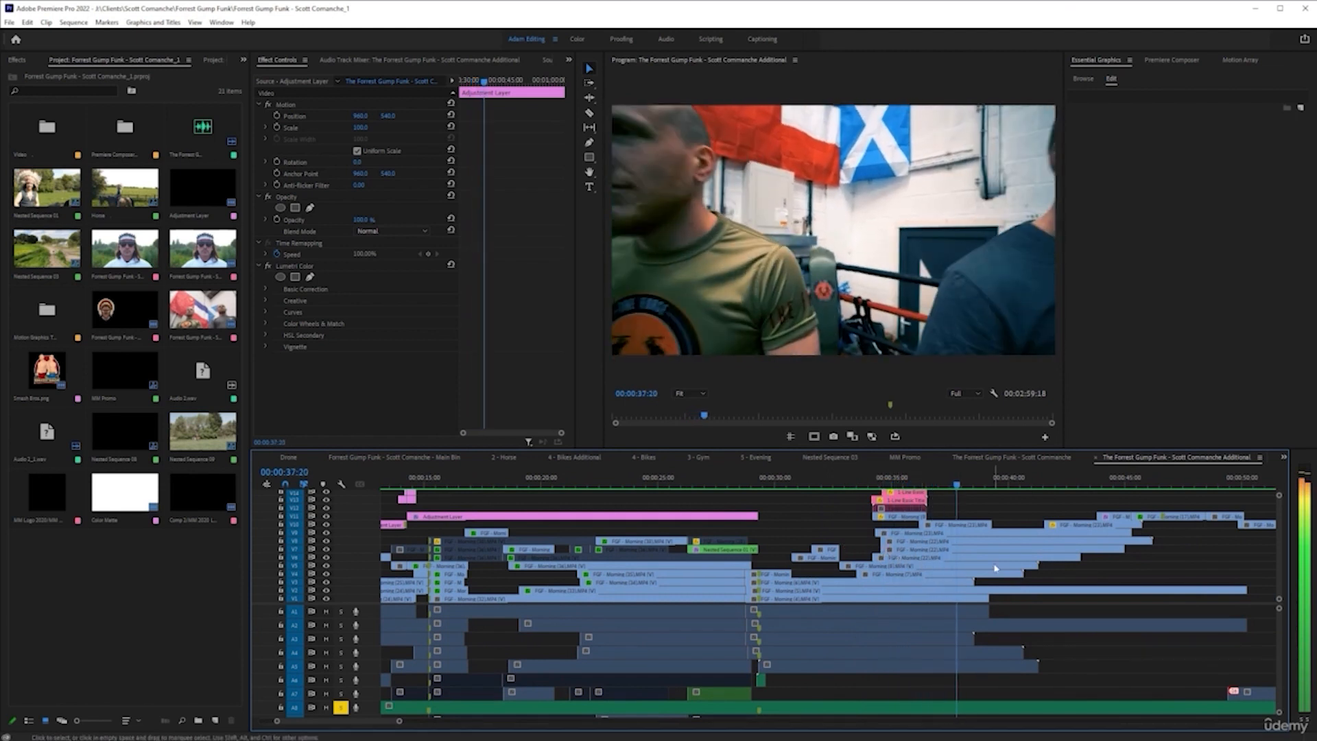
pyautogui.scroll(-1, 973, 563)
pyautogui.scroll(-2, 979, 562)
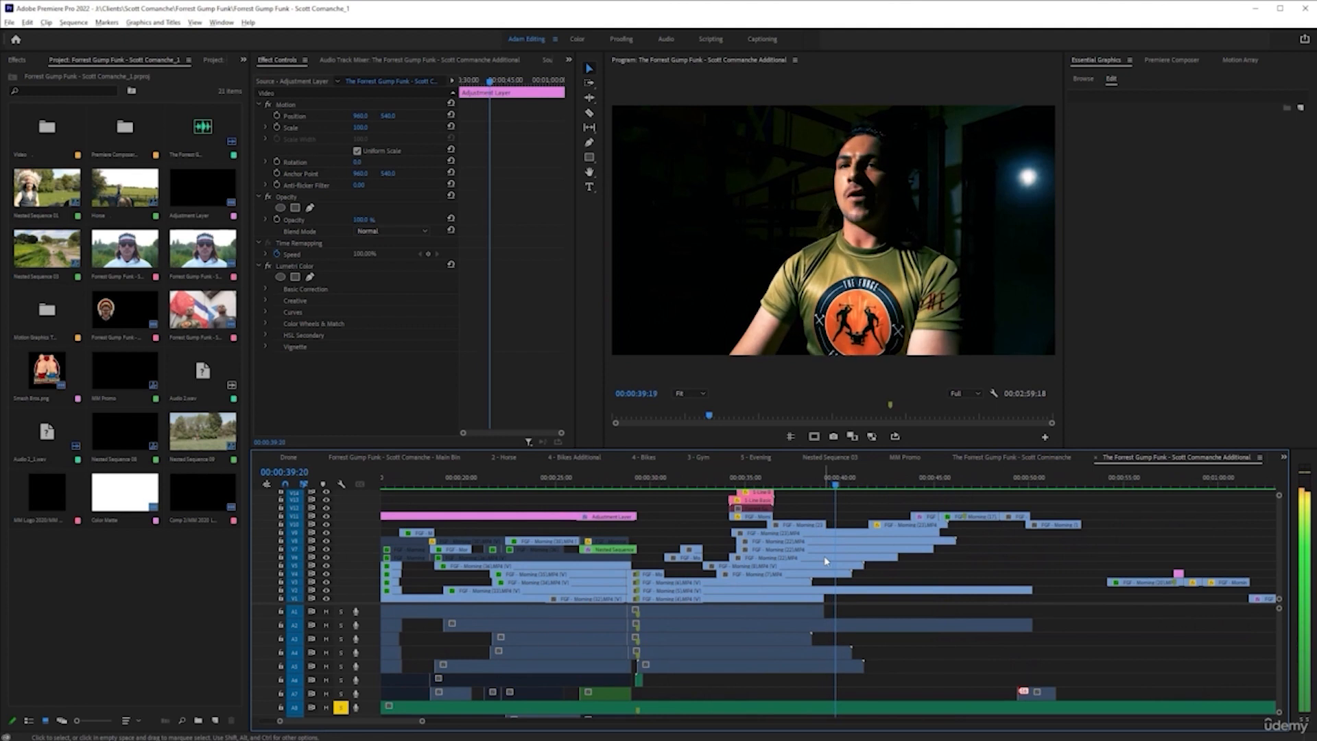
pyautogui.scroll(2, 826, 560)
pyautogui.scroll(-1, 826, 560)
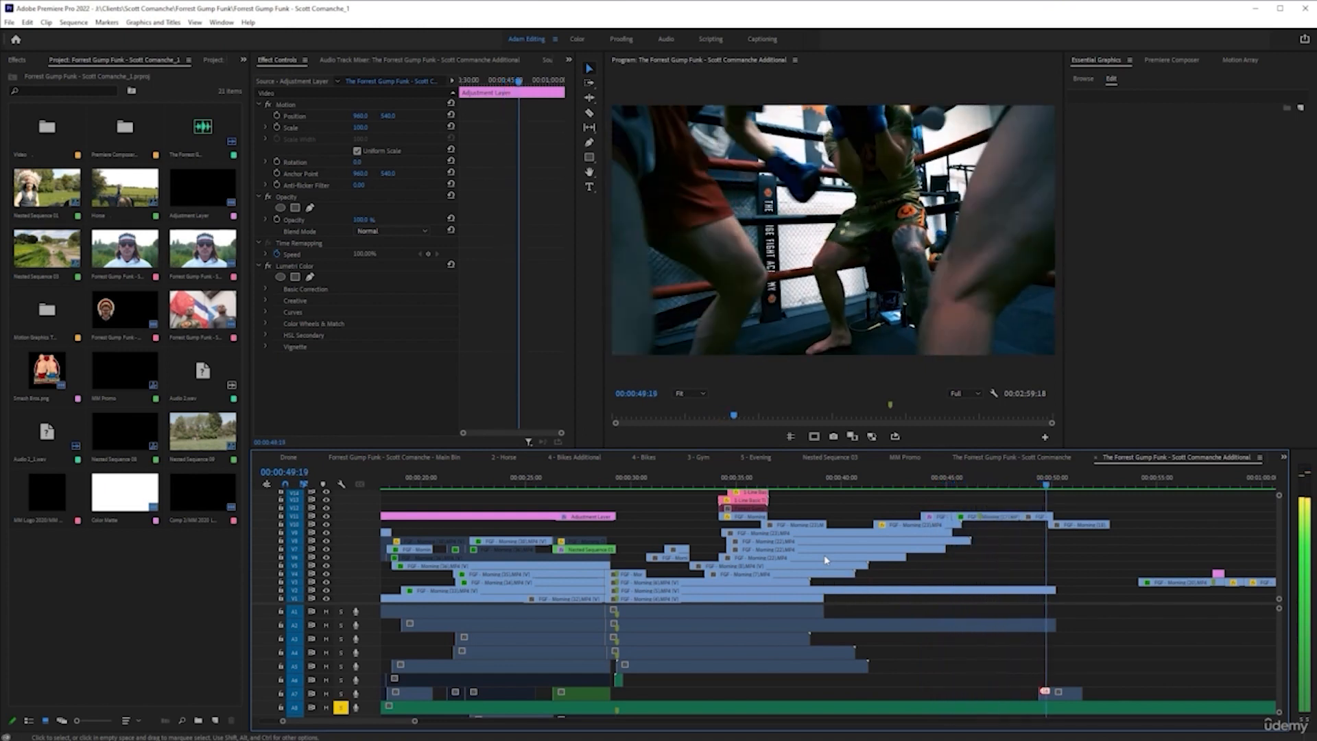
pyautogui.scroll(-3, 825, 560)
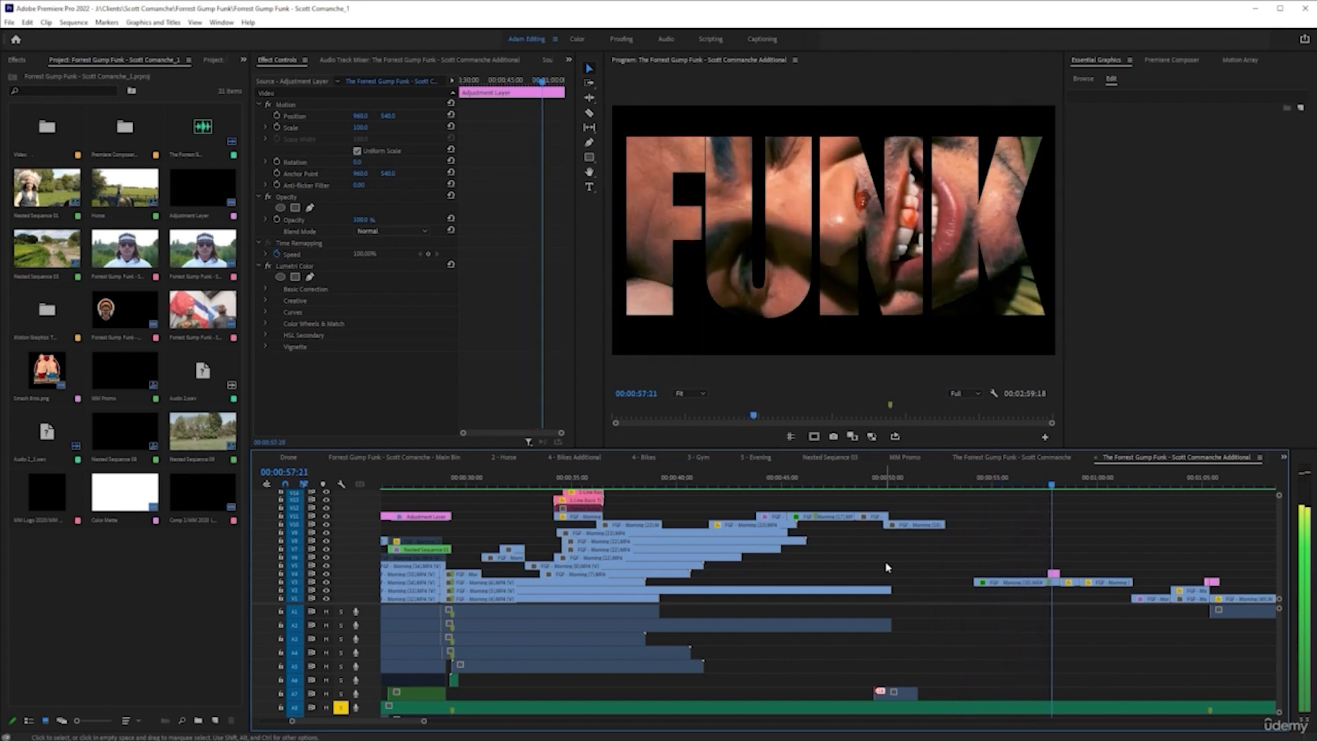
pyautogui.press('space')
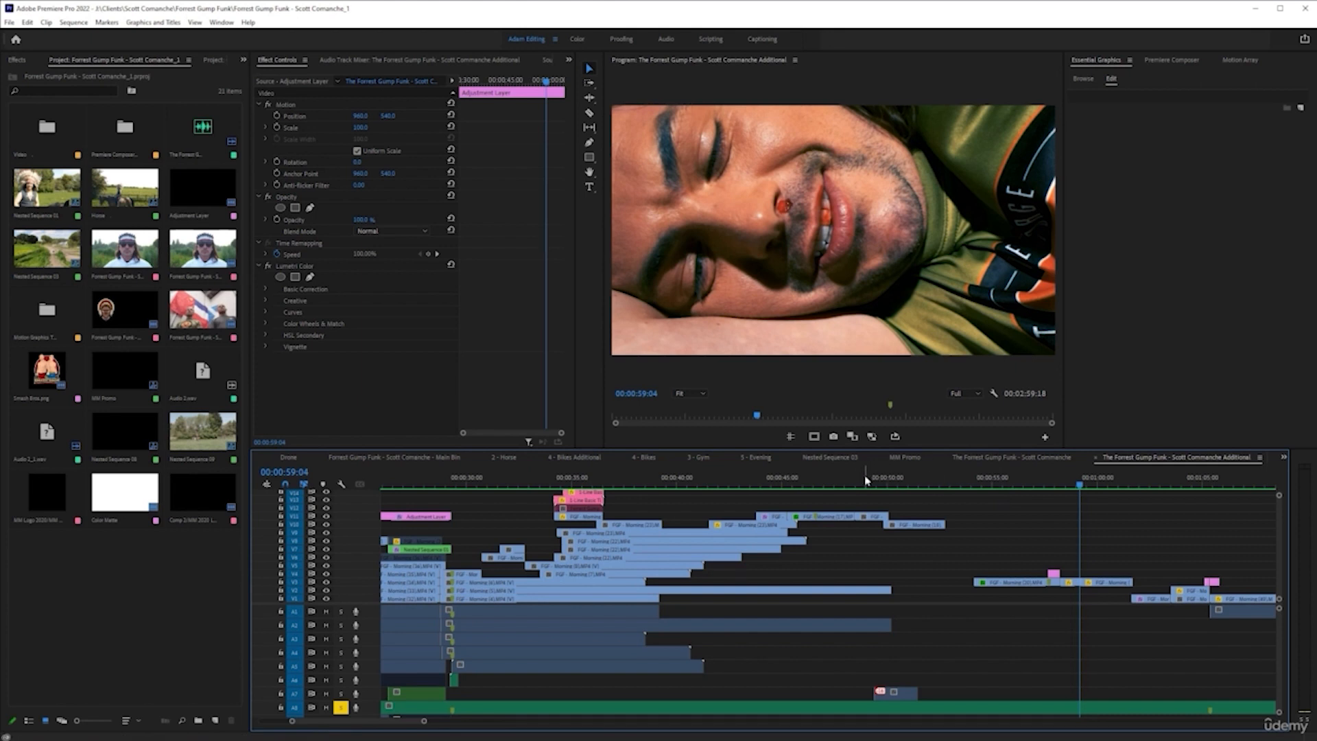
# Replay the sequence from 00:00:52:07, then examine the FUNK text overlay at 00:00:58:00 and the mouthguard shot after it
pyautogui.click(935, 482)
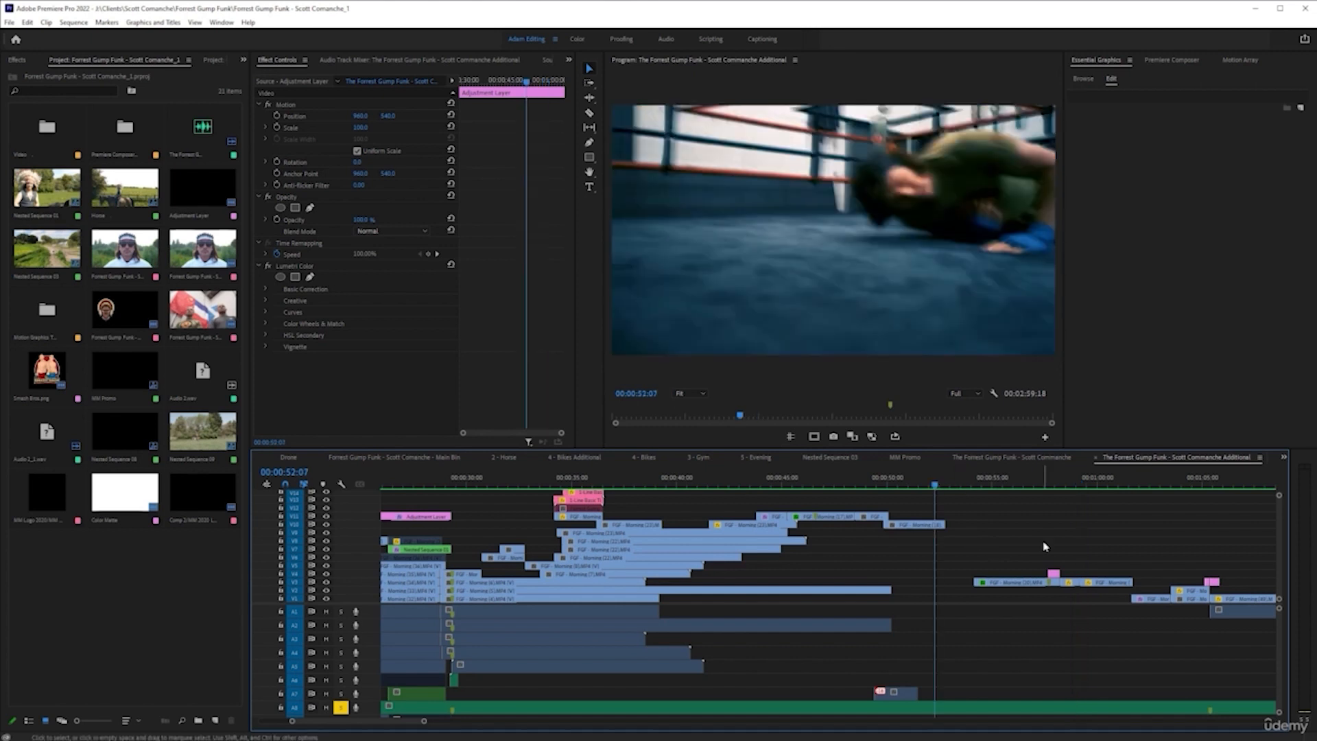
pyautogui.scroll(4, 1054, 573)
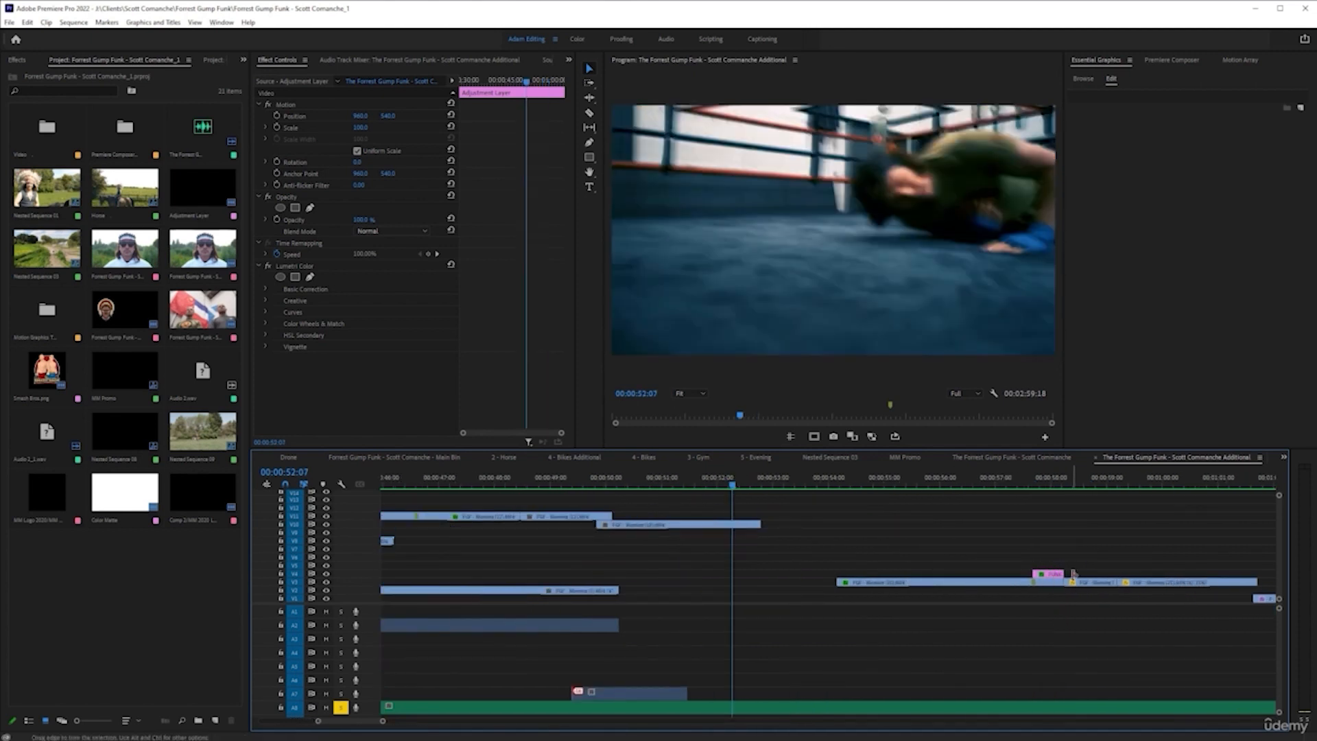
pyautogui.press('space')
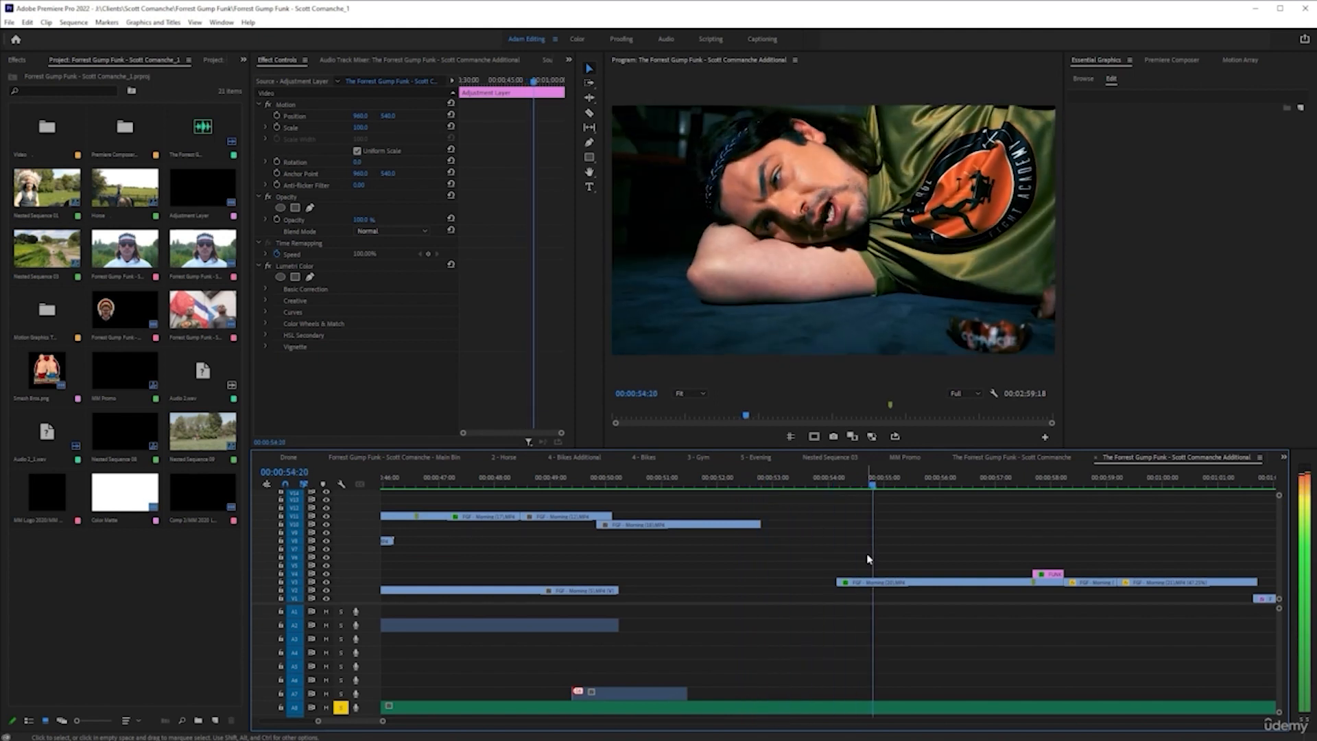
pyautogui.scroll(-2, 966, 587)
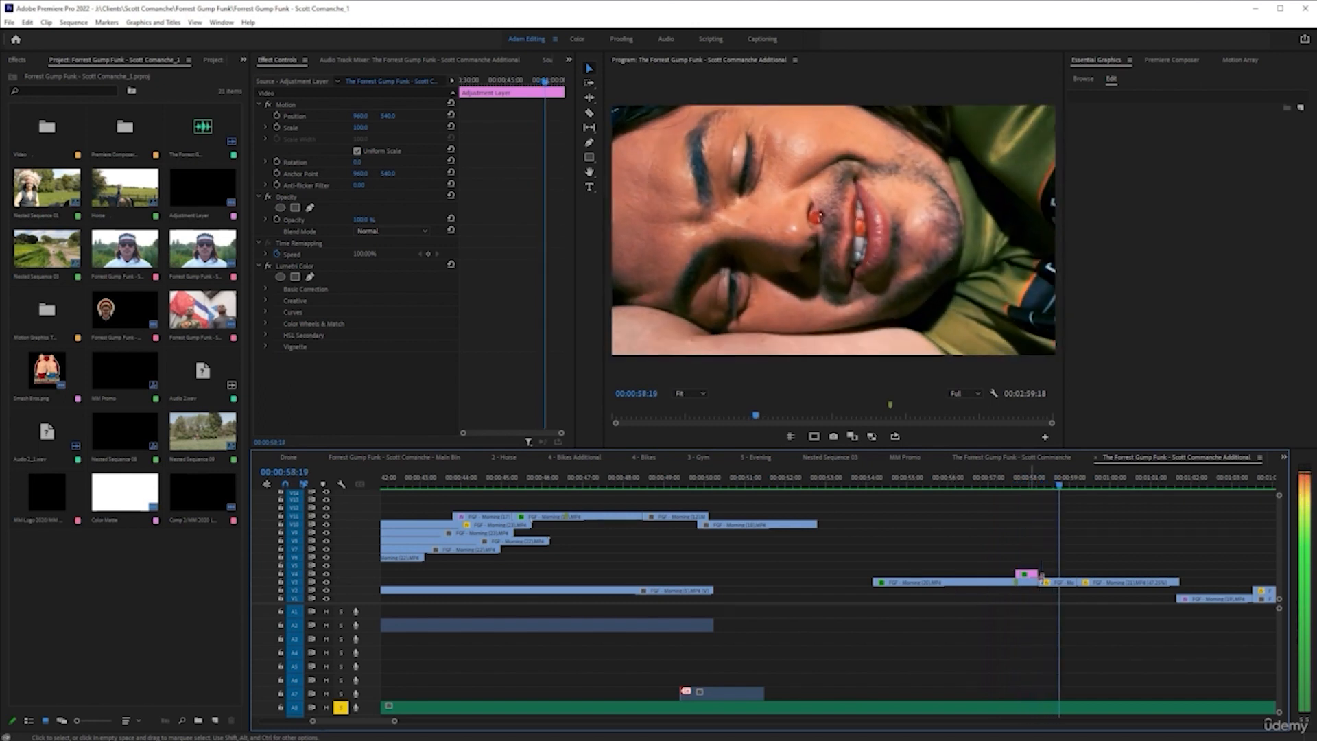
pyautogui.click(1031, 485)
pyautogui.scroll(2, 1031, 485)
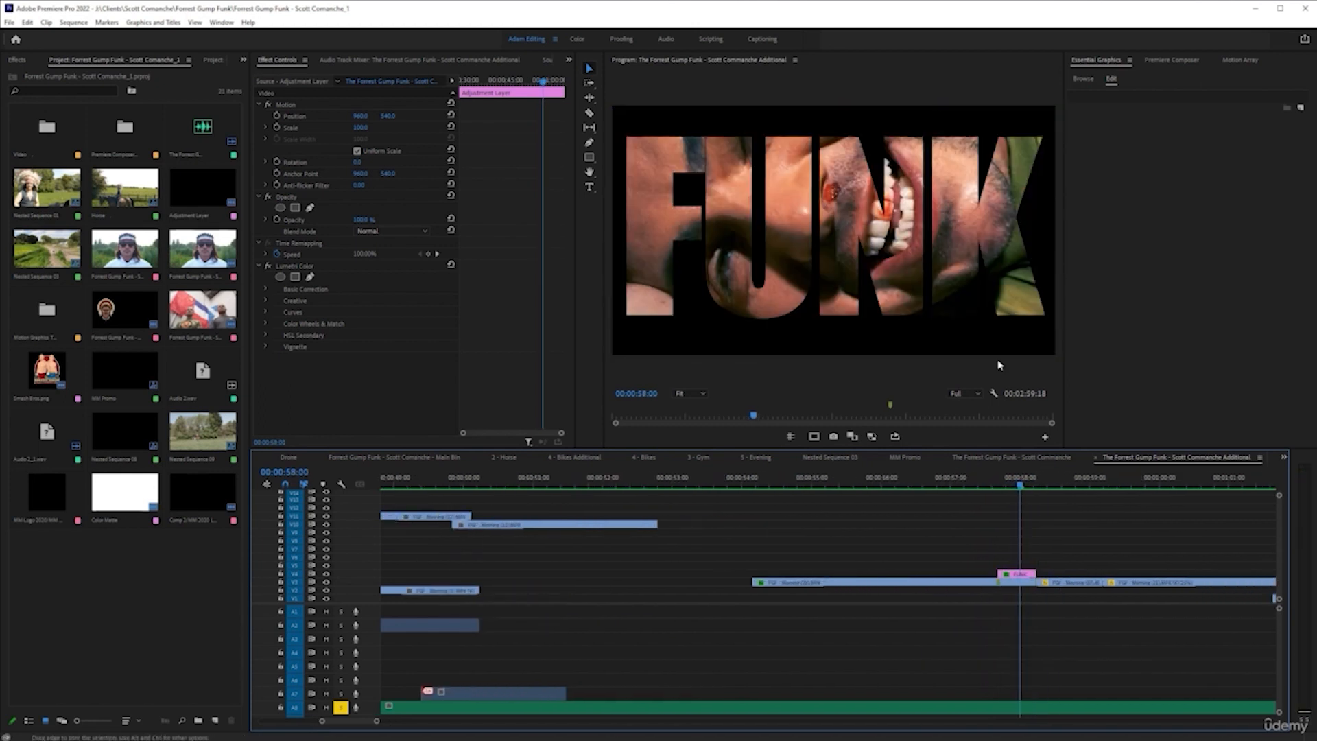
pyautogui.scroll(-1, 1026, 589)
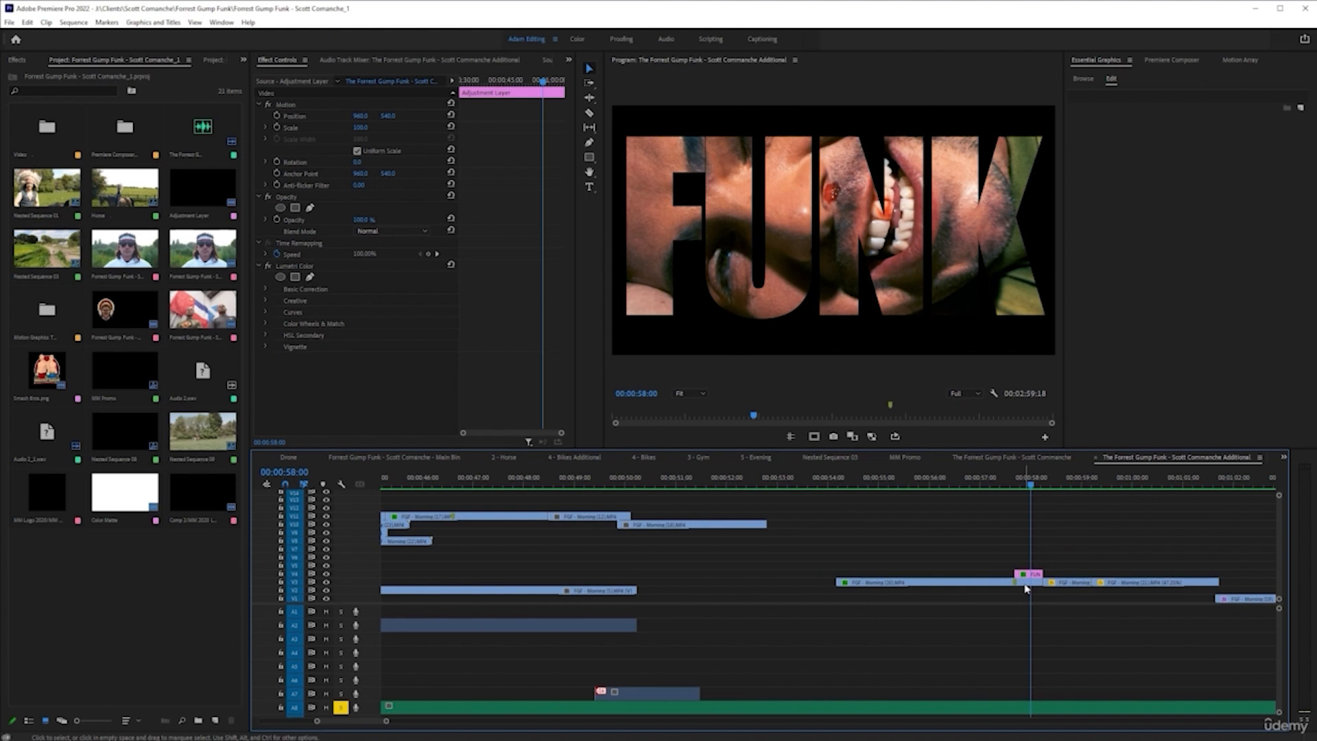
pyautogui.press('space')
pyautogui.scroll(-2, 1015, 588)
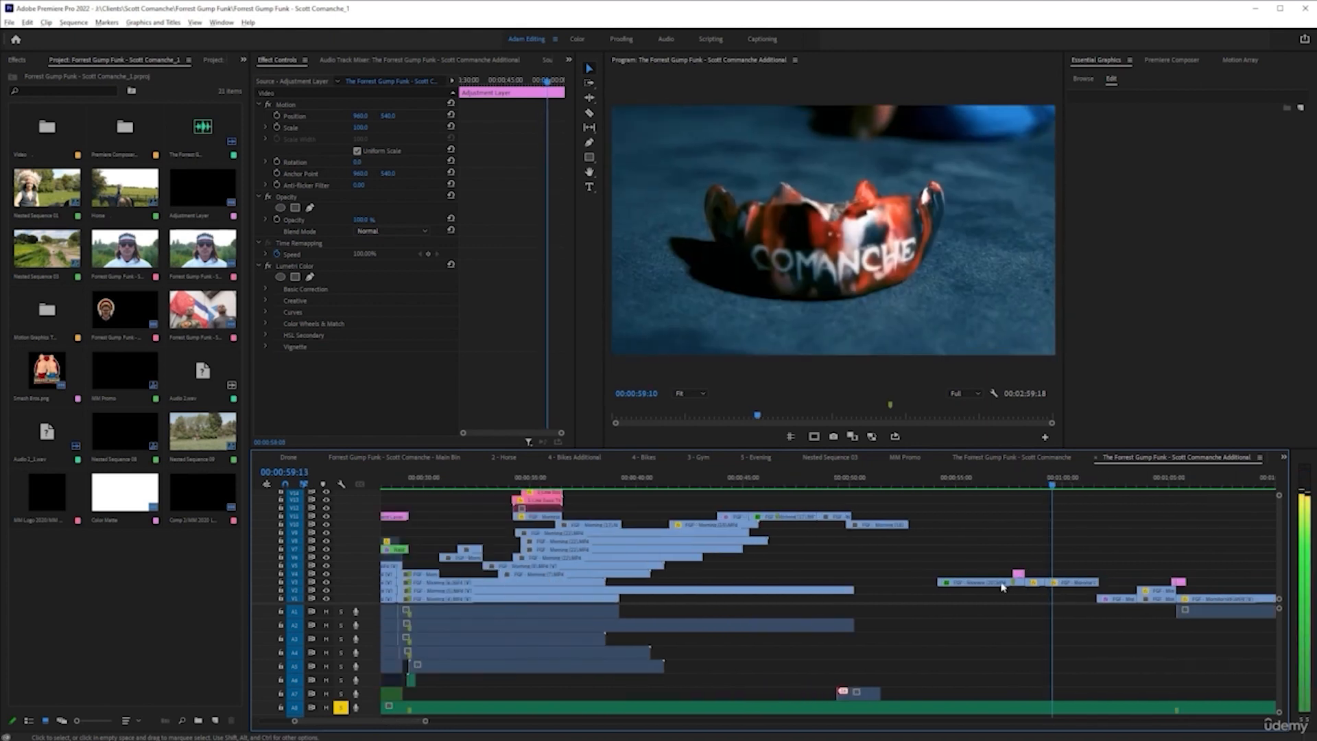
pyautogui.scroll(-3, 1002, 587)
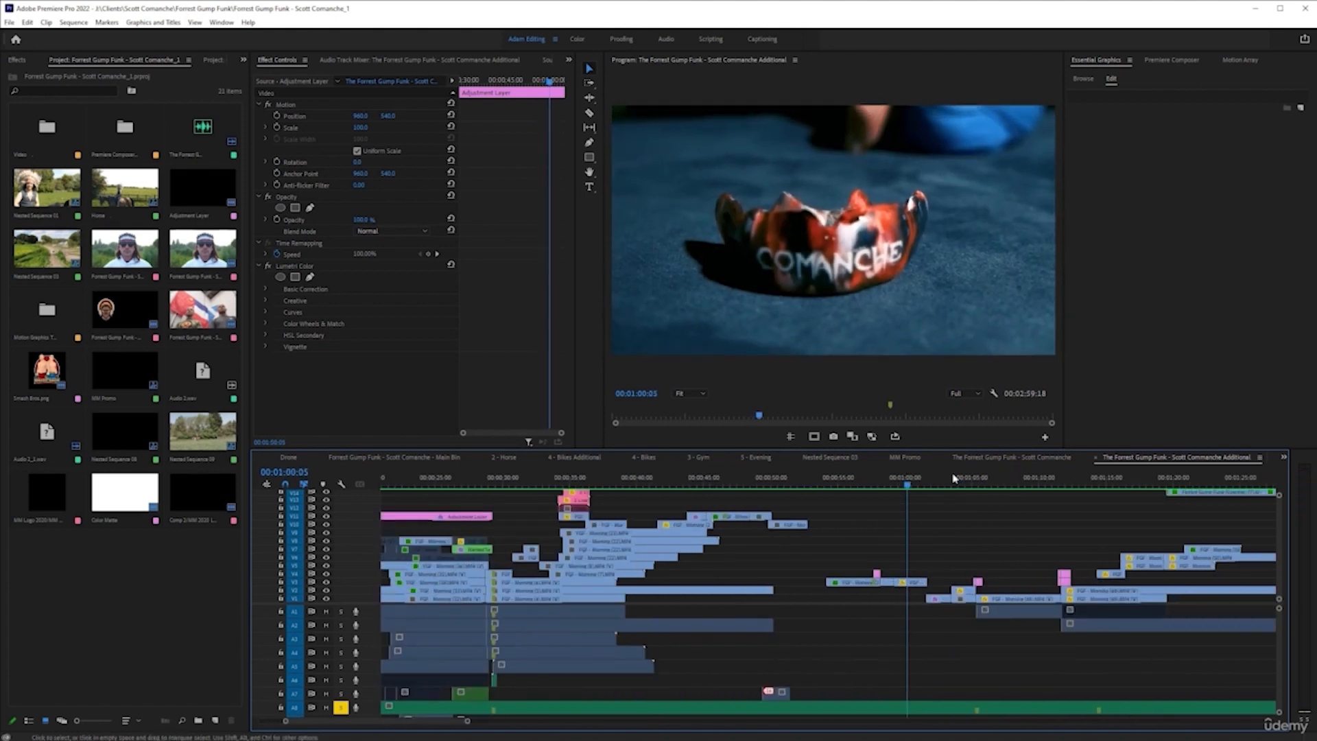
# Review the dirt bike and quad section by playing the sequence from 00:01:06:19
pyautogui.click(943, 484)
pyautogui.click(996, 485)
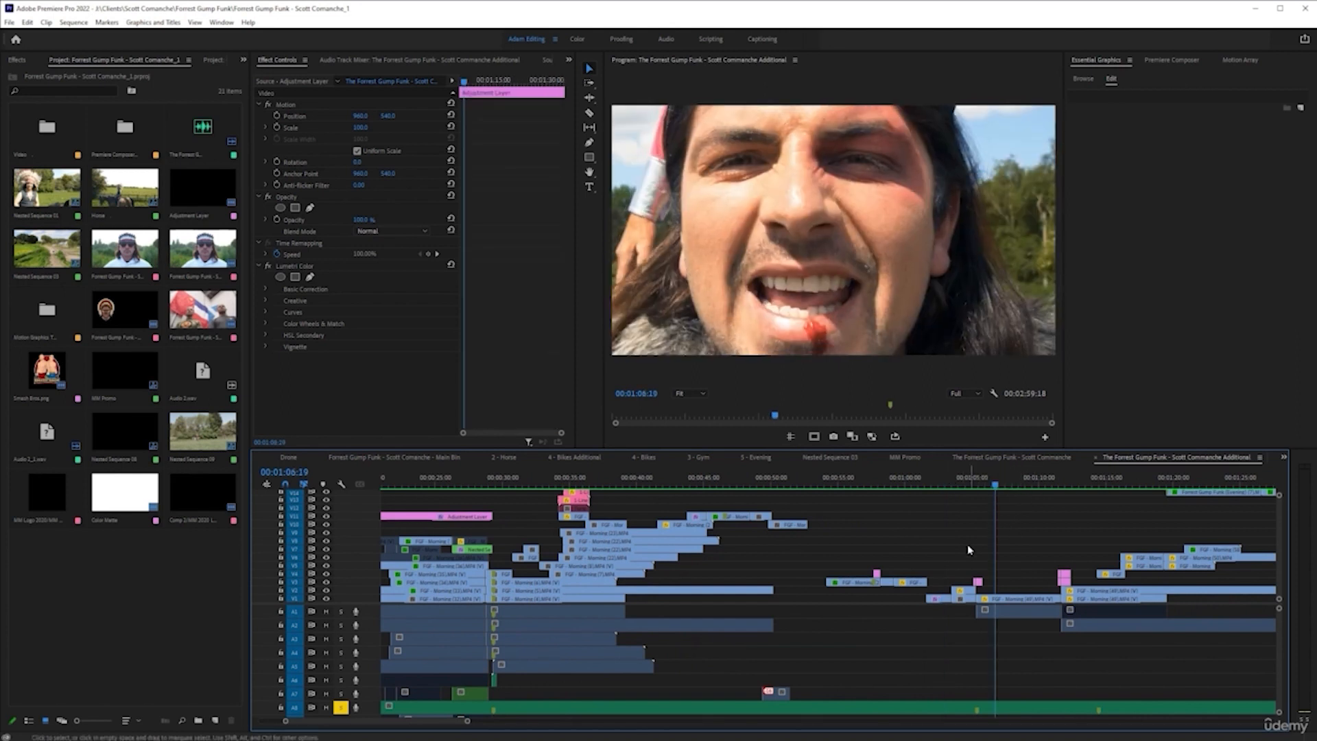
pyautogui.press('space')
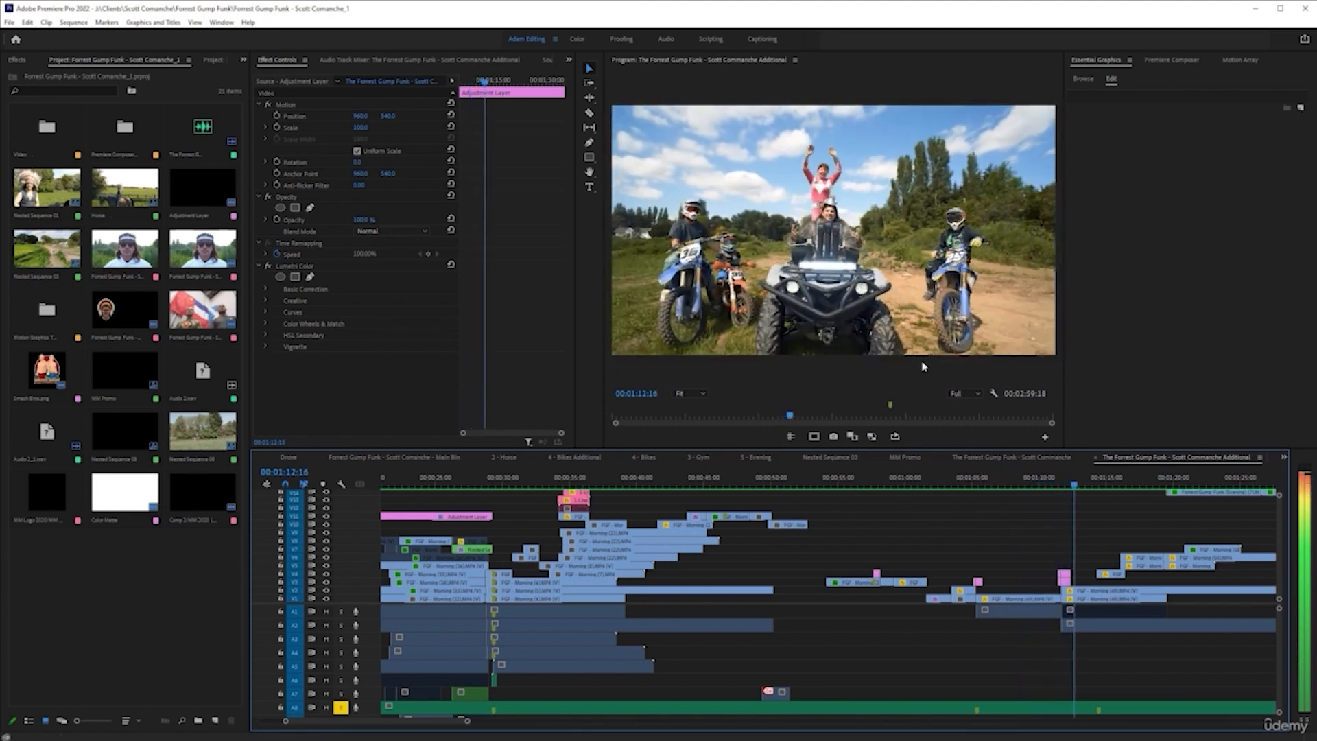
pyautogui.hscroll(3, 915, 563)
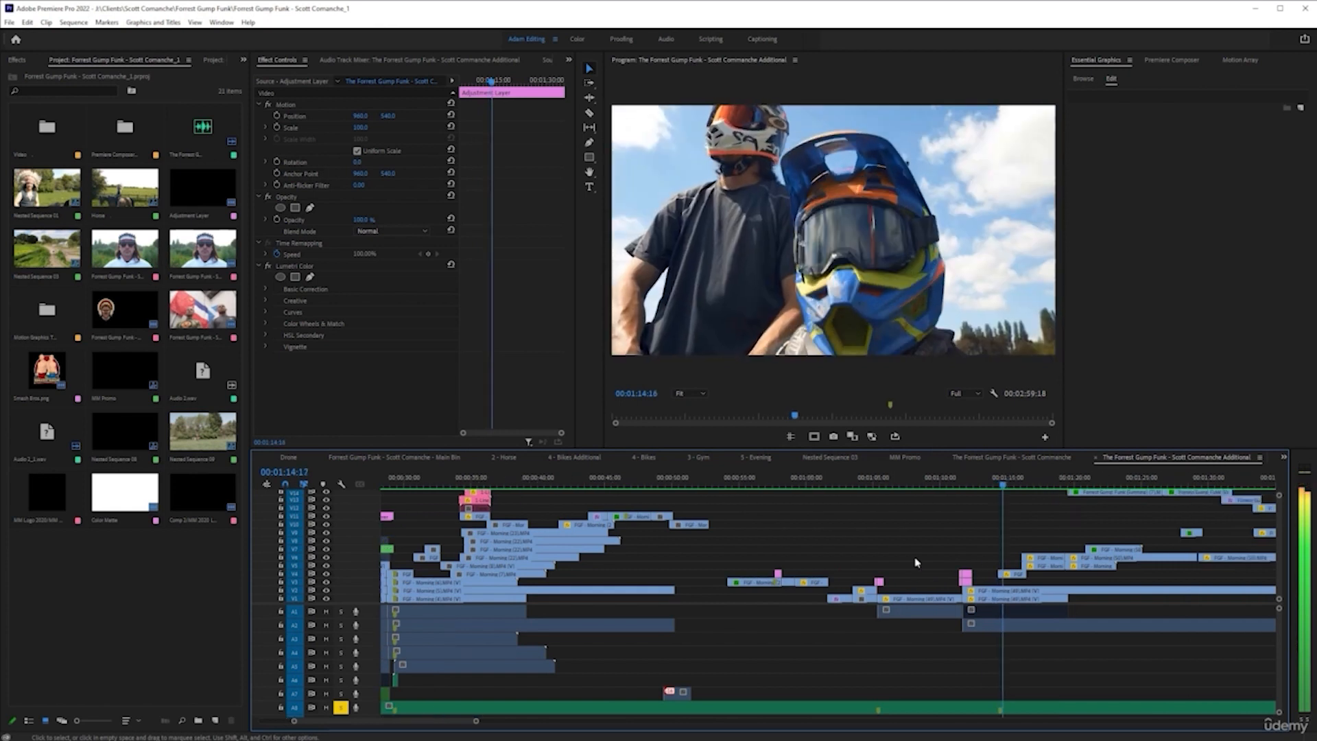
pyautogui.scroll(2, 1003, 542)
pyautogui.hscroll(1, 1005, 536)
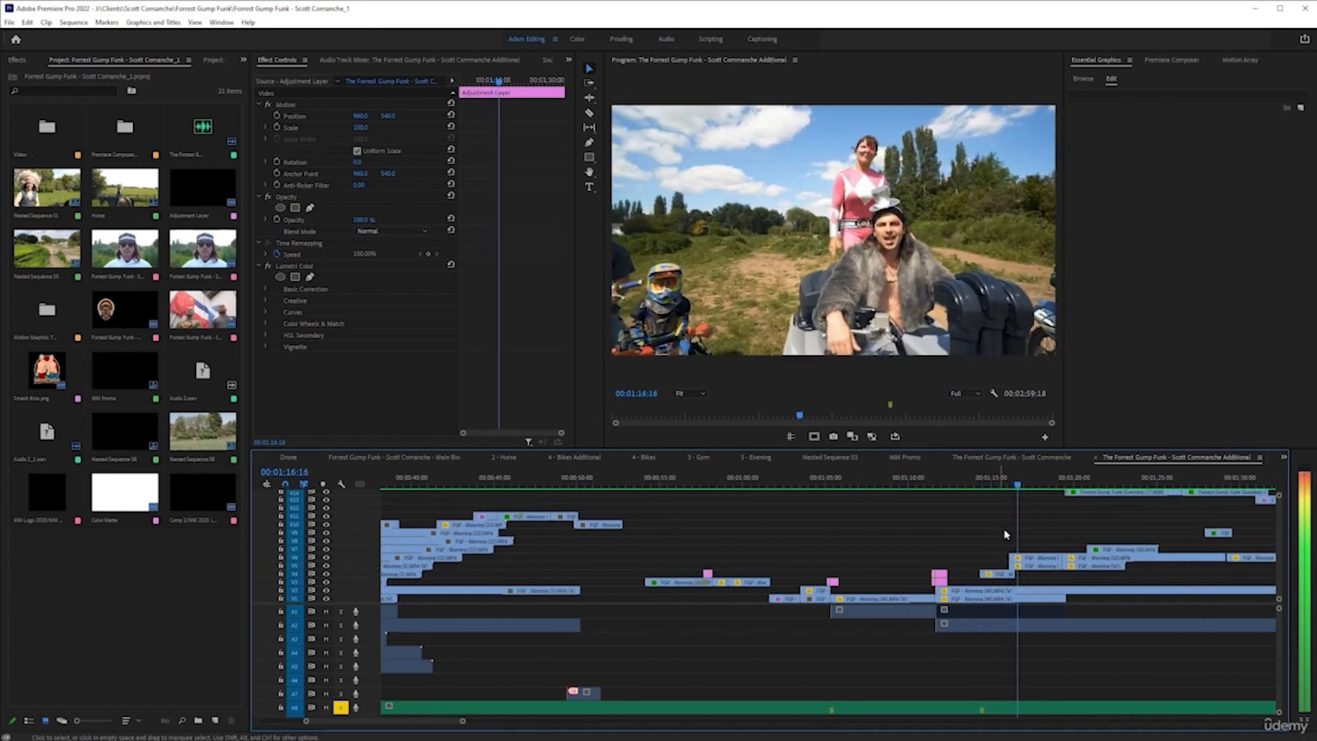
pyautogui.scroll(-3, 901, 554)
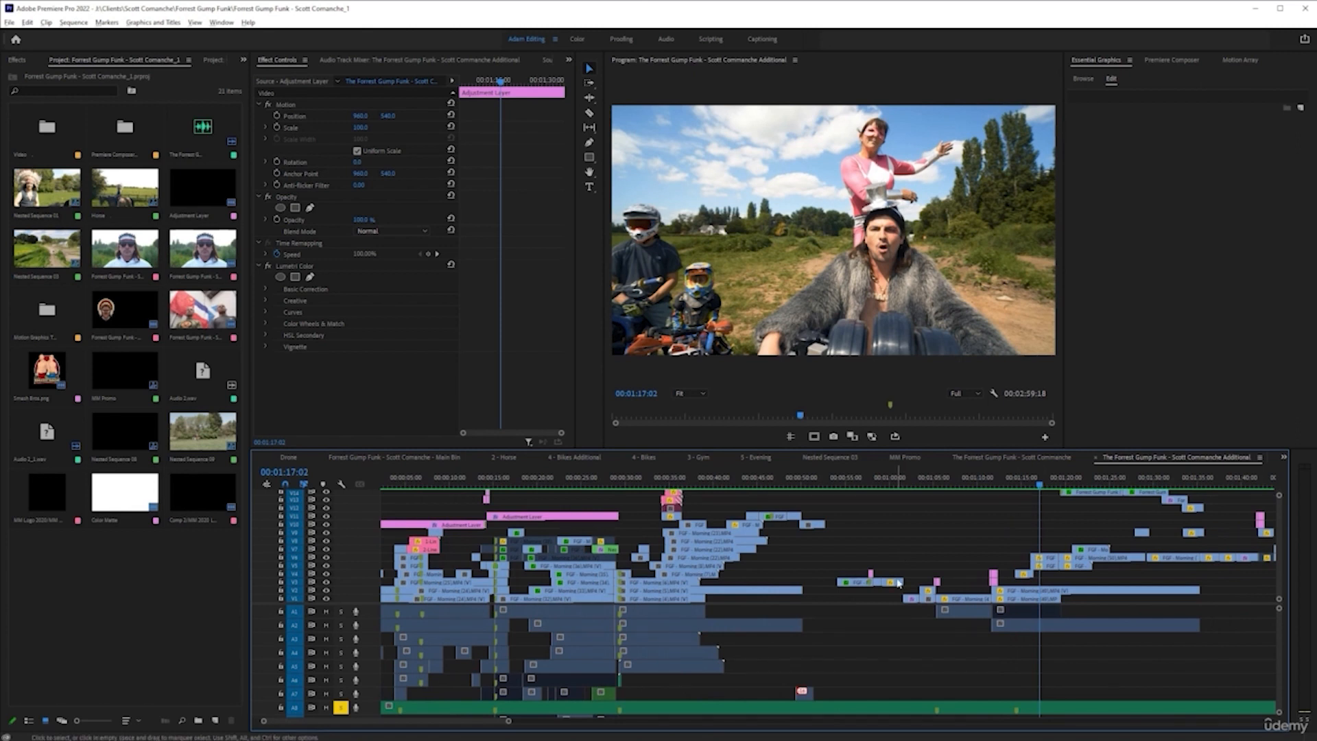
# View the closing social media card at the end of the sequence at 00:02:54:05 and 00:02:56:15
pyautogui.scroll(-4, 901, 548)
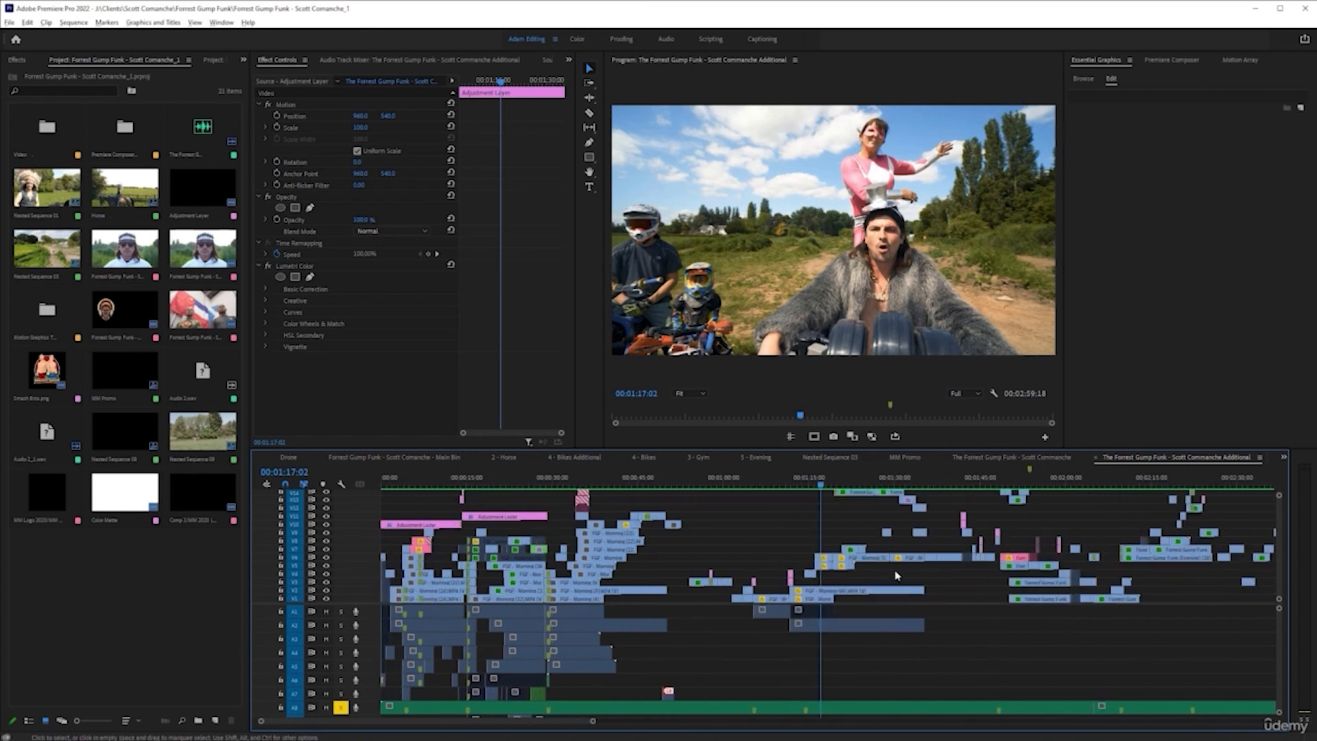
pyautogui.click(914, 484)
pyautogui.scroll(4, 914, 484)
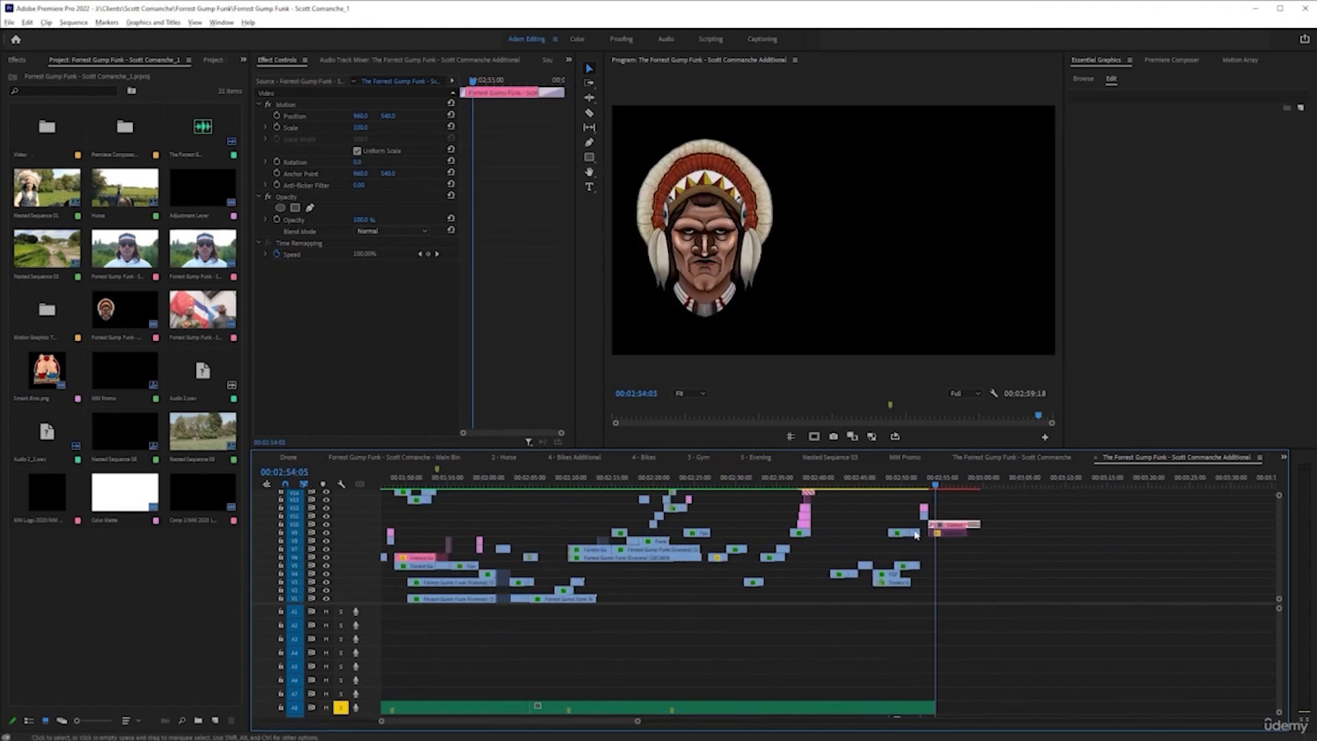
pyautogui.click(962, 485)
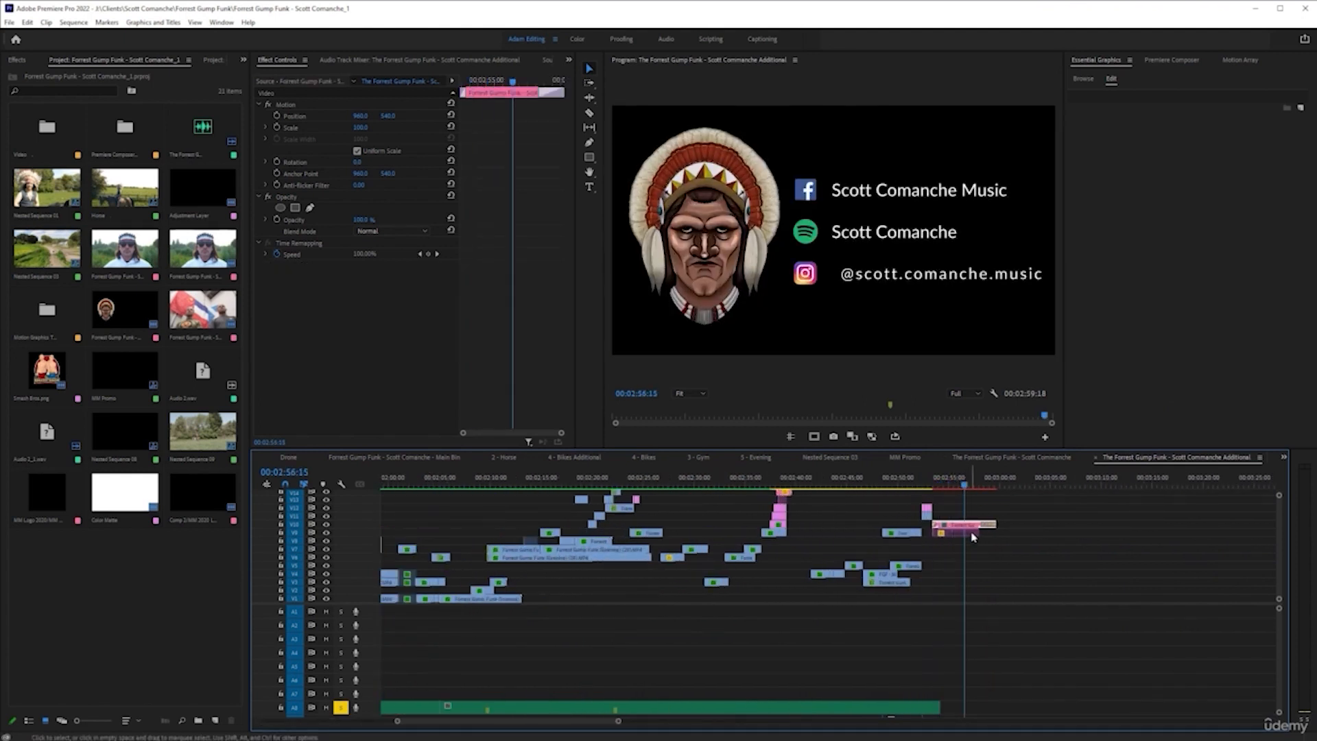
# Play the closing section from the FUNK text shot near 00:02:52:16 through the social media card at 00:02:57:14
pyautogui.click(974, 486)
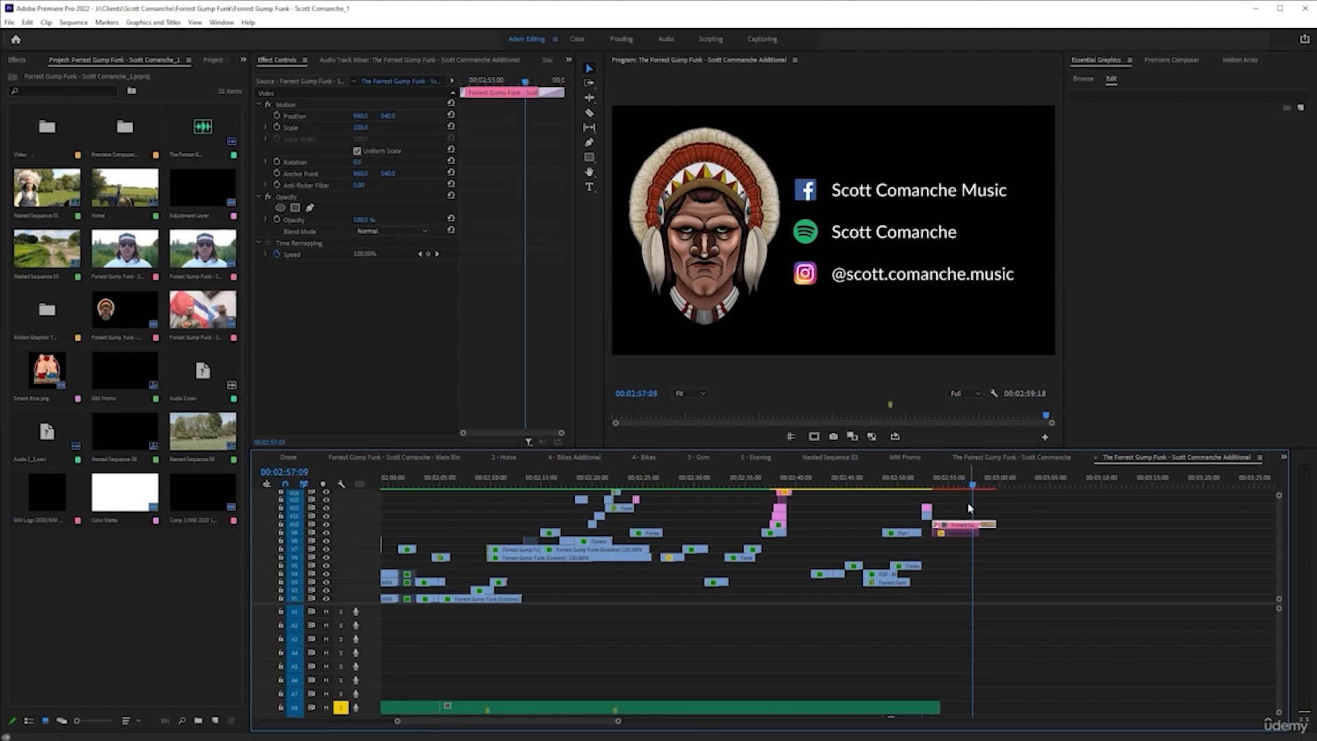
pyautogui.scroll(2, 967, 512)
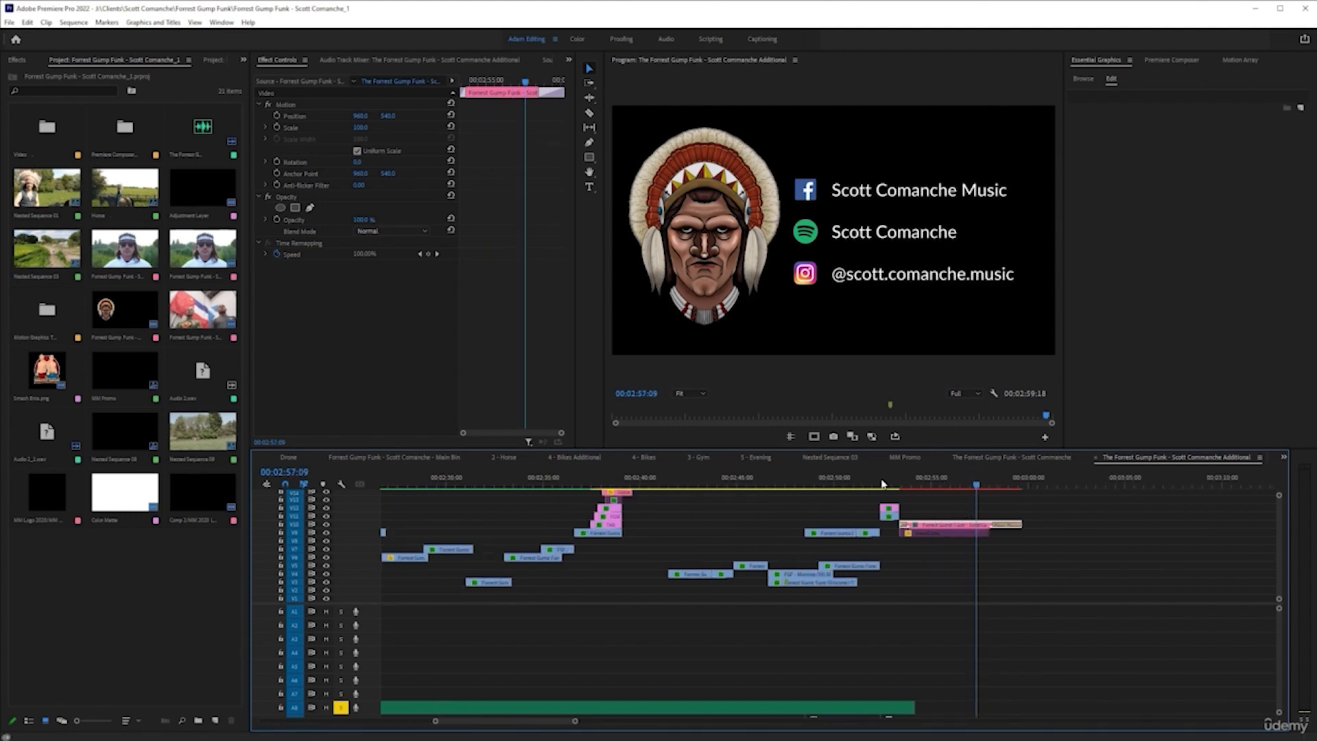
pyautogui.scroll(2, 882, 484)
pyautogui.click(863, 481)
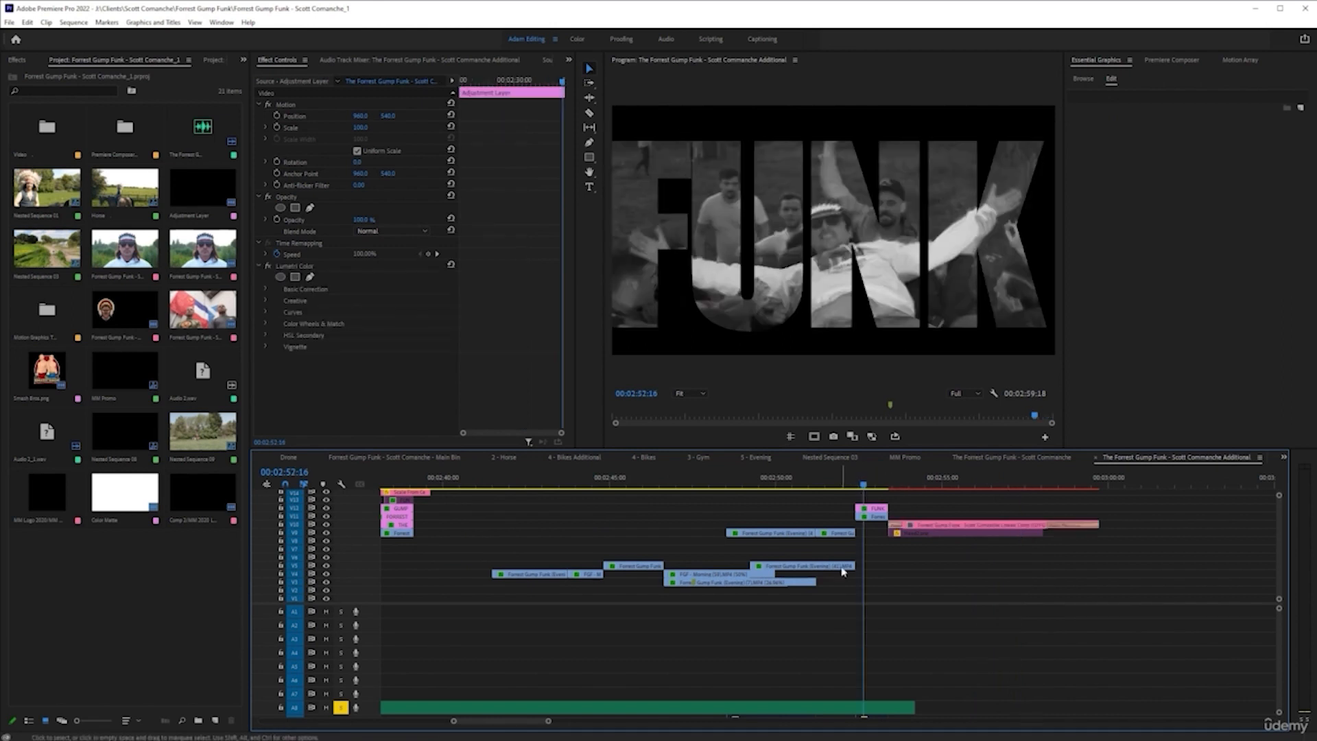
pyautogui.press('space')
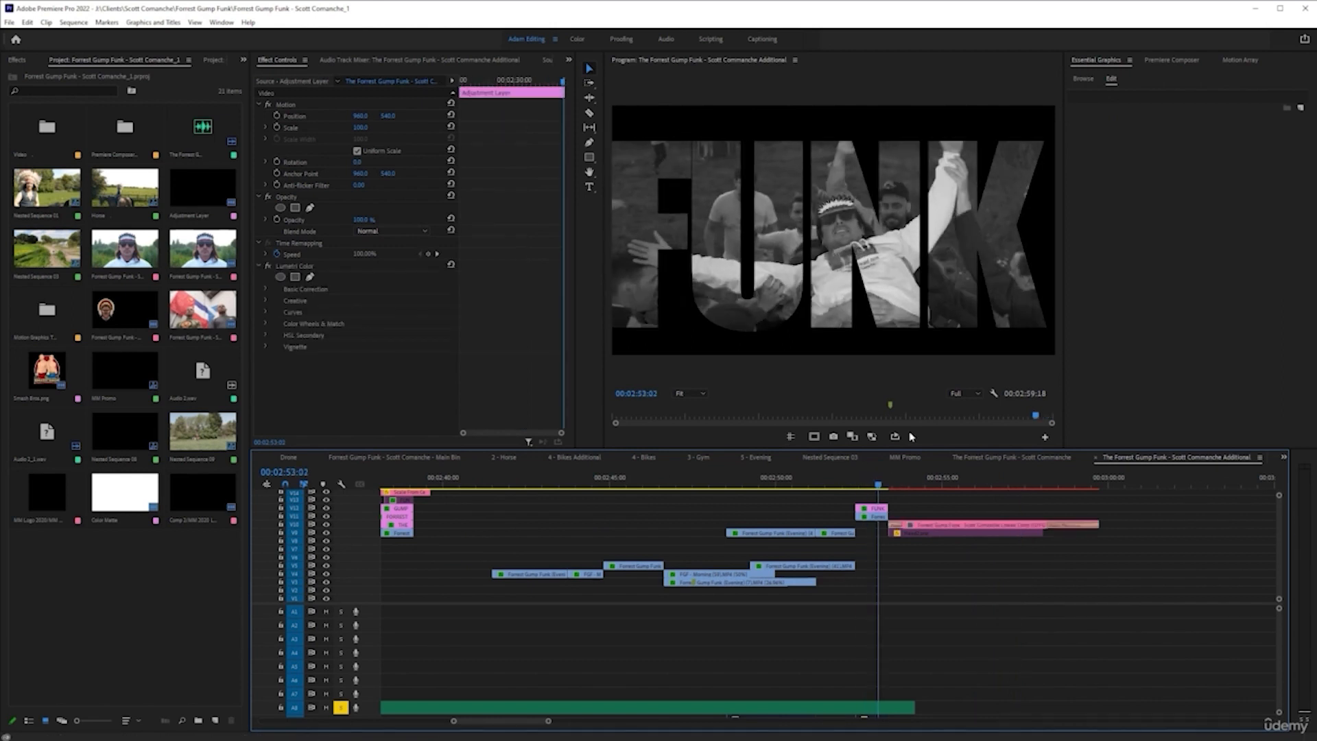
pyautogui.click(838, 484)
pyautogui.press('space')
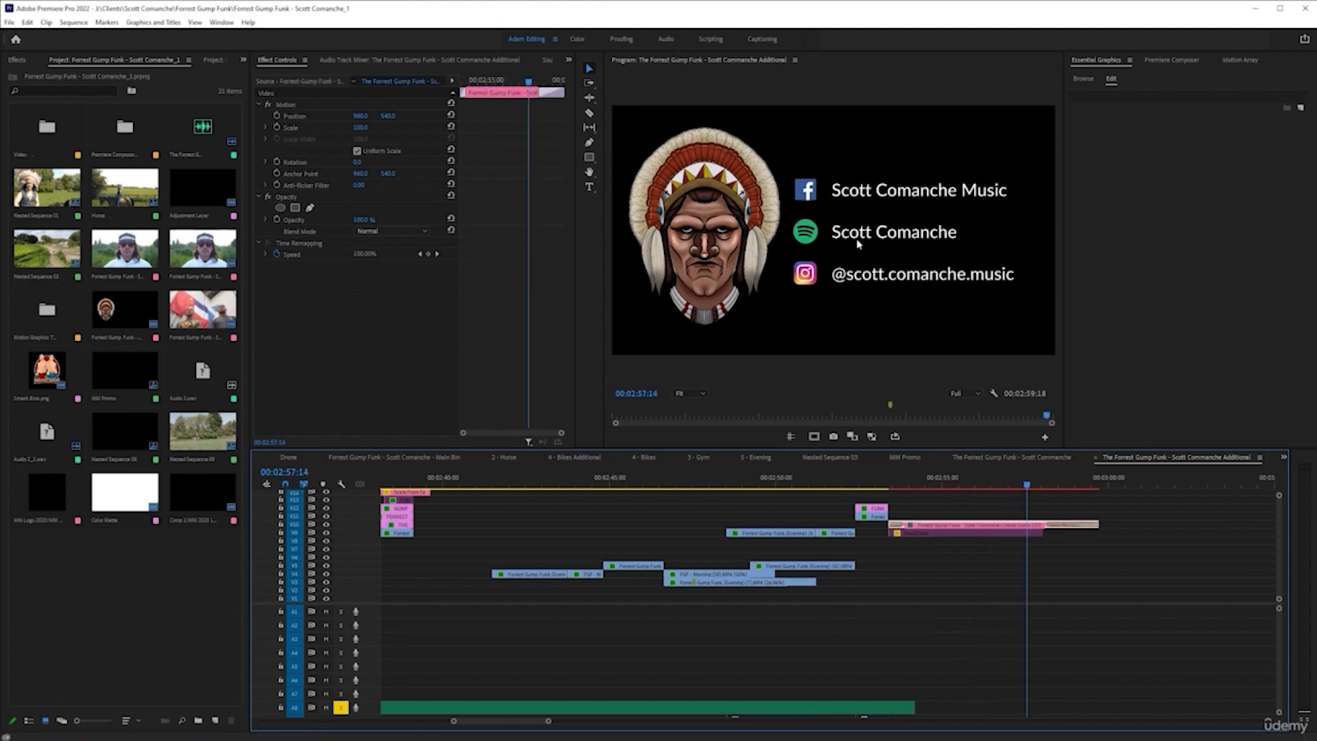
# Examine the layered clips across the whole timeline and play the section around 00:00:58:00 up to the close-up of the face
pyautogui.scroll(-3, 947, 577)
pyautogui.scroll(1, 859, 592)
pyautogui.scroll(3, 860, 591)
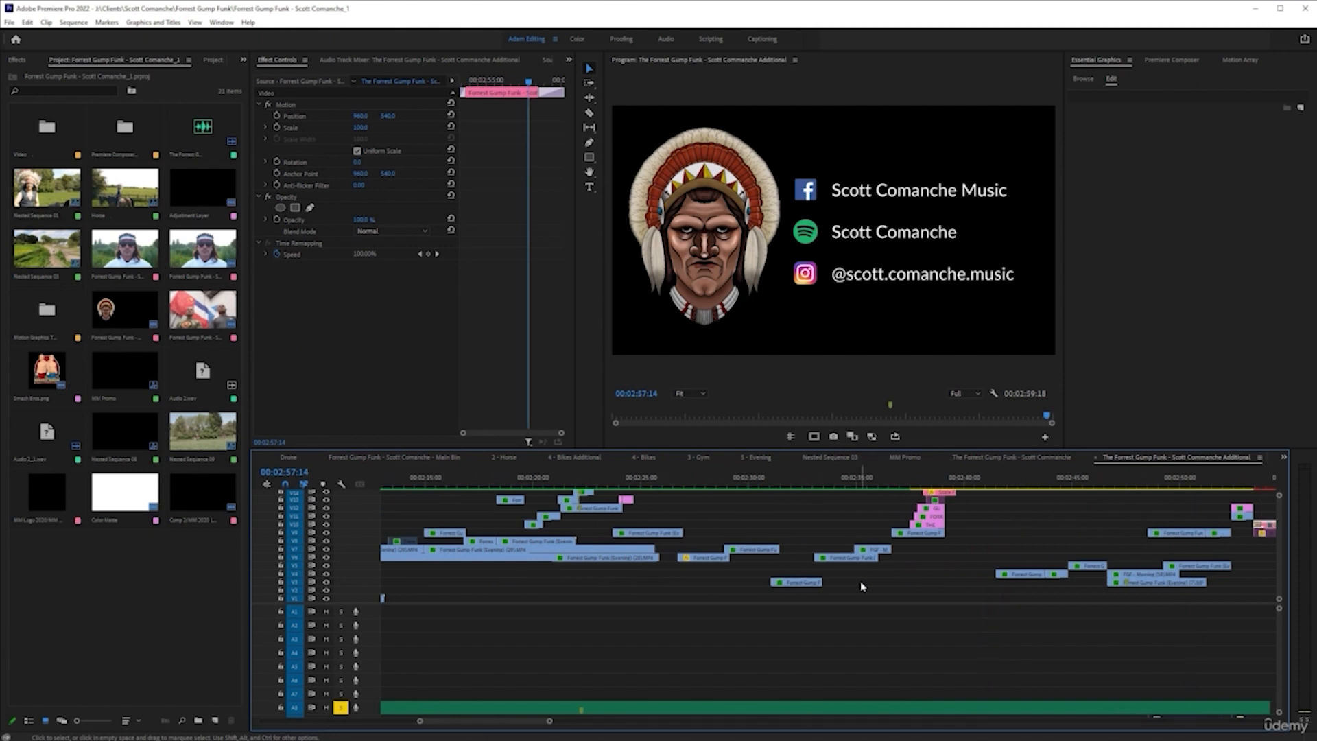
pyautogui.scroll(-5, 861, 582)
pyautogui.scroll(-1, 759, 603)
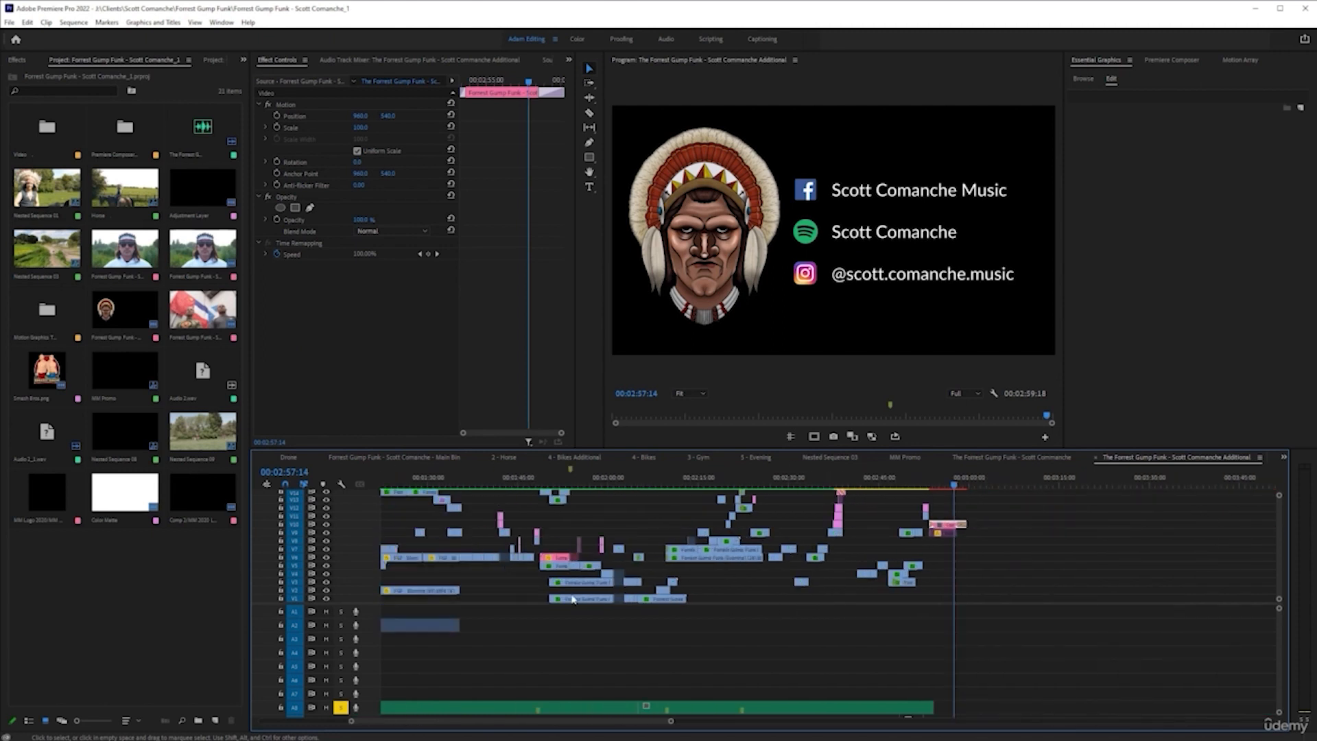
pyautogui.scroll(4, 521, 579)
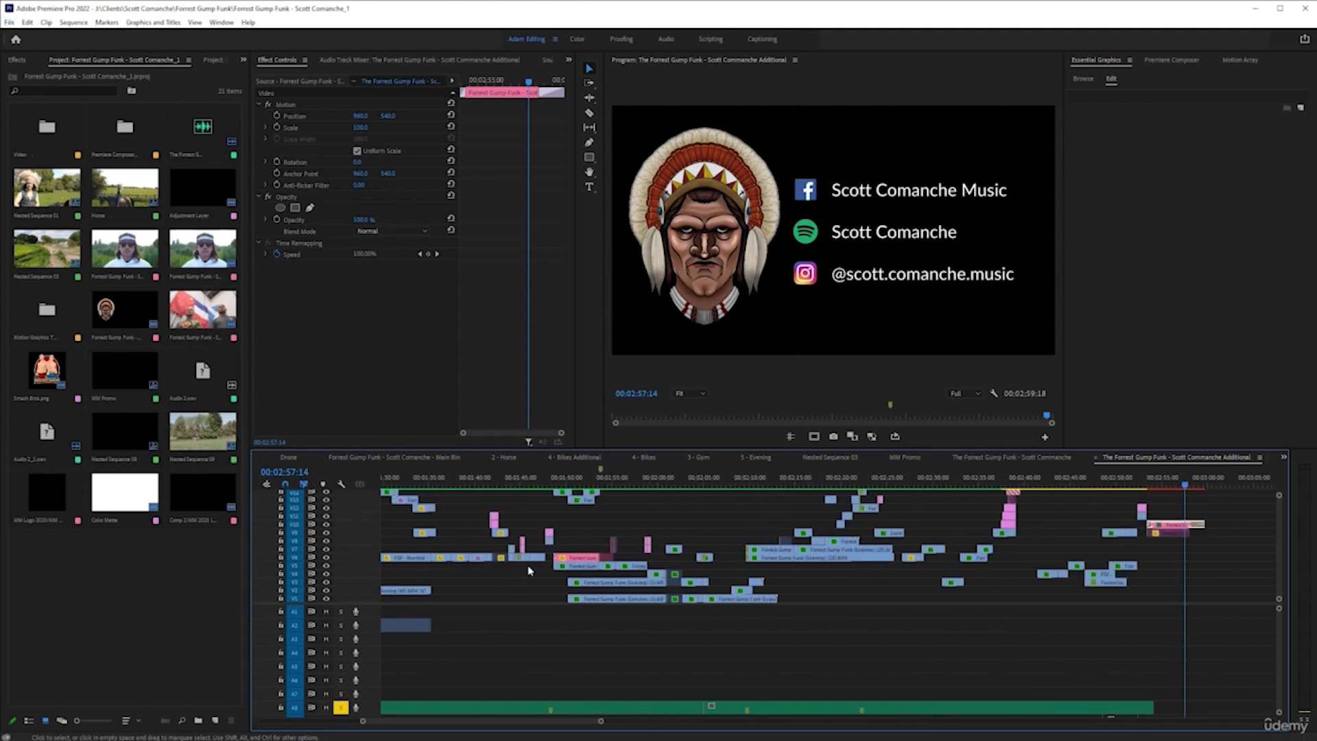
pyautogui.scroll(3, 549, 565)
pyautogui.click(641, 485)
pyautogui.scroll(3, 620, 541)
pyautogui.press('space')
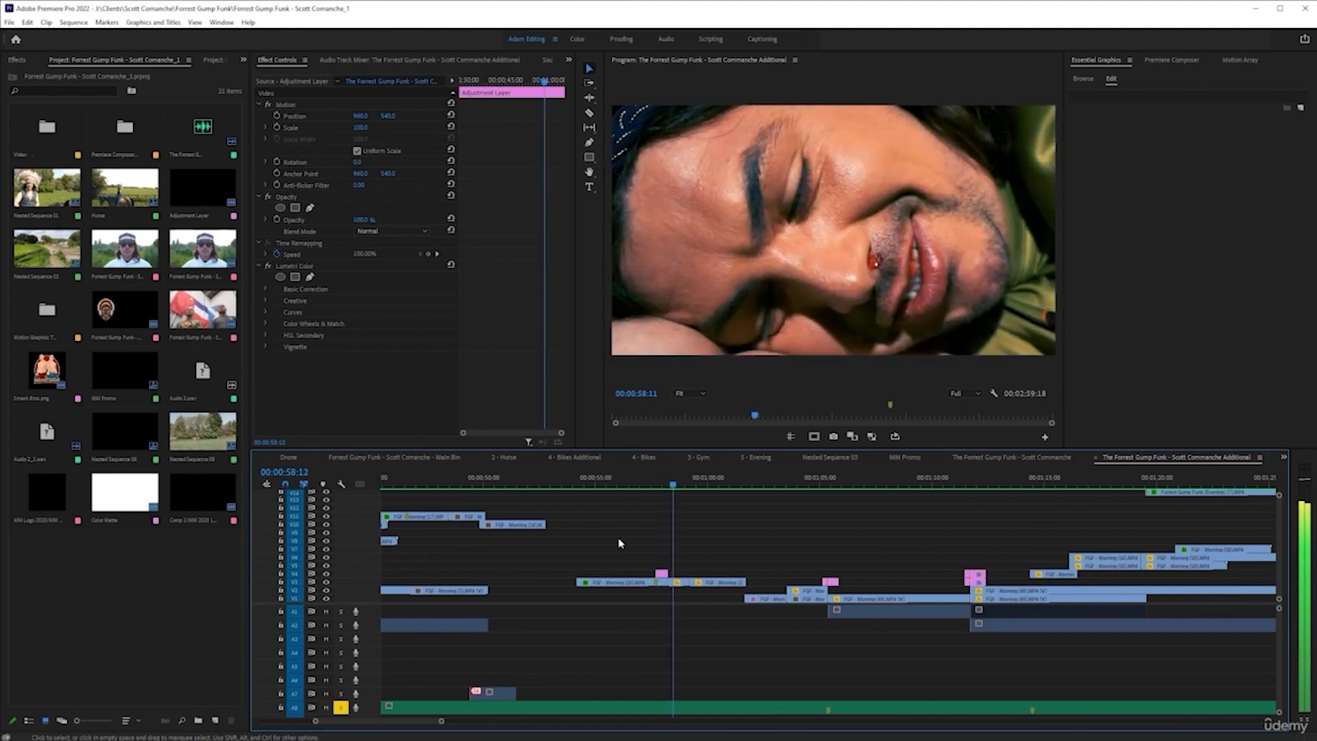
pyautogui.press('space')
pyautogui.scroll(1, 667, 550)
pyautogui.scroll(-2, 666, 550)
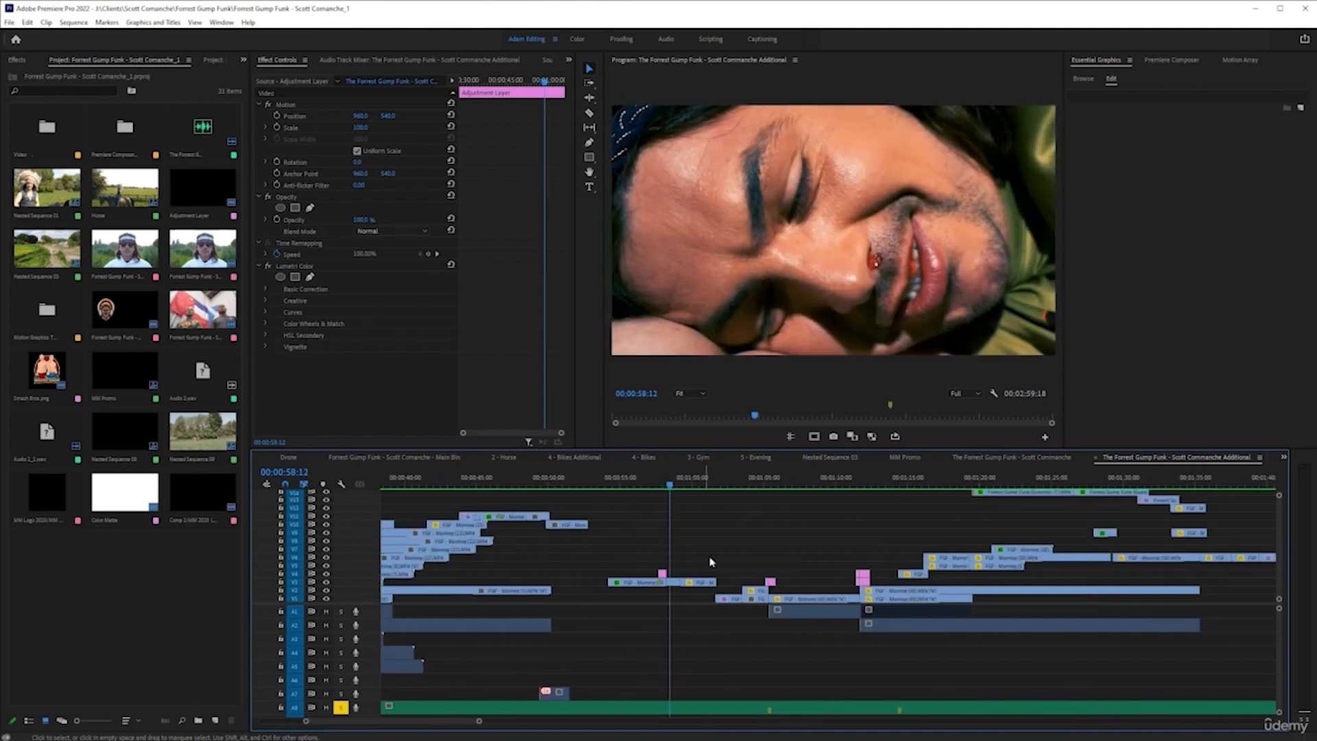
pyautogui.scroll(-1, 720, 569)
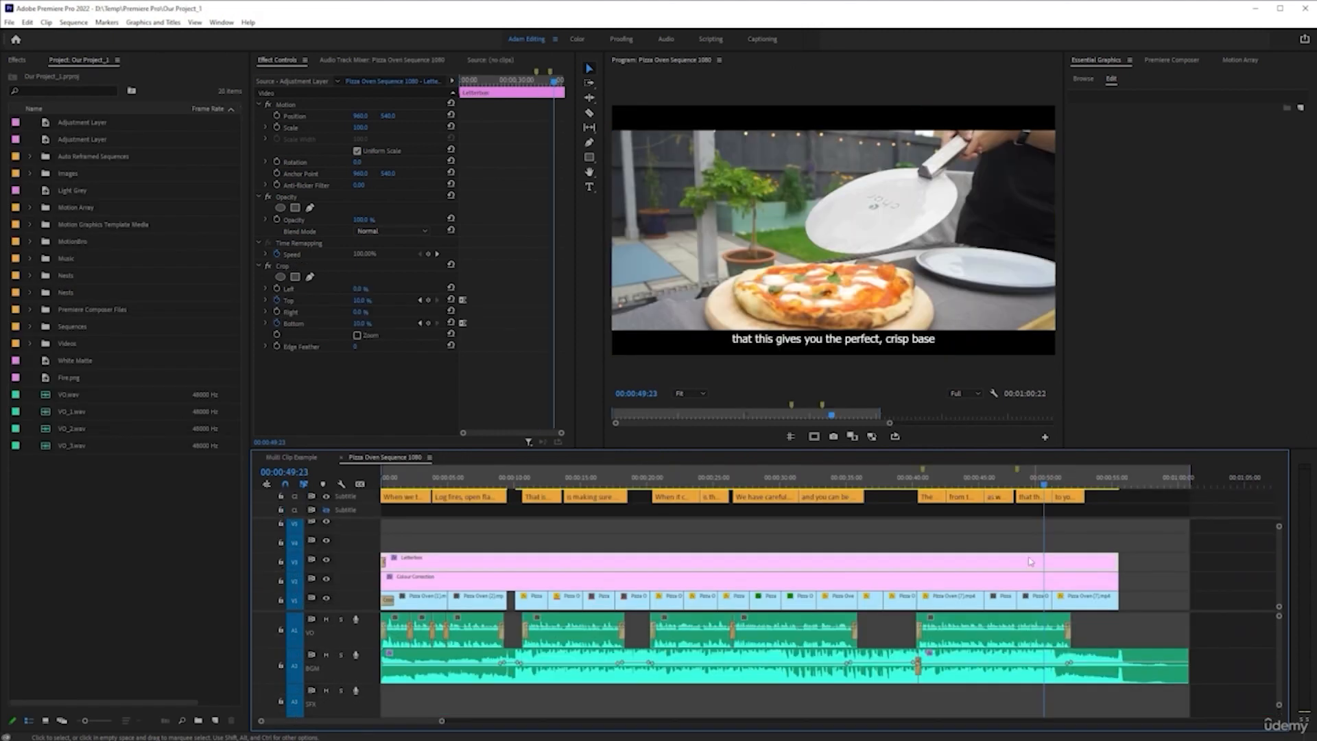
pyautogui.scroll(-3, 784, 565)
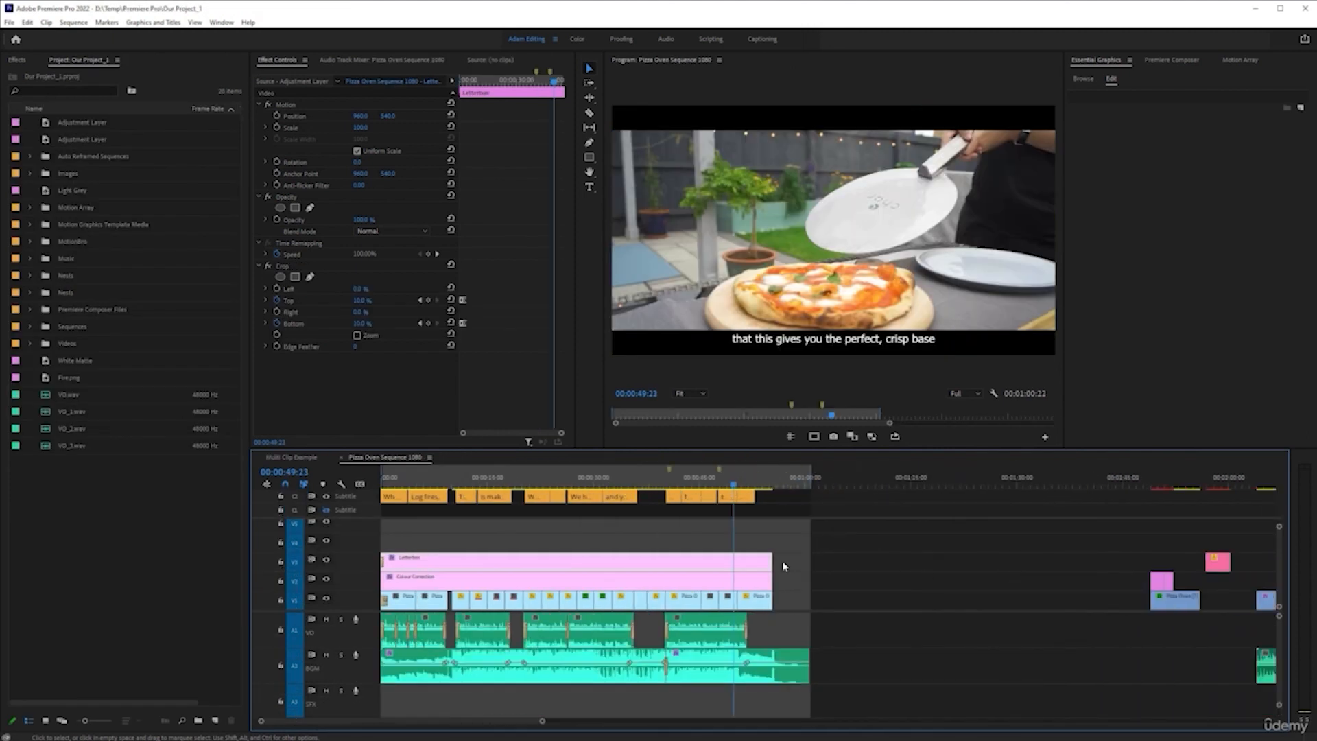
# In Pizza Oven Sequence 1080, delete the leftover clips beyond the main edit and move the playhead to 00:02:36:23
pyautogui.scroll(-4, 784, 566)
pyautogui.moveTo(920, 612); pyautogui.dragTo(1061, 672)
pyautogui.press('Delete')
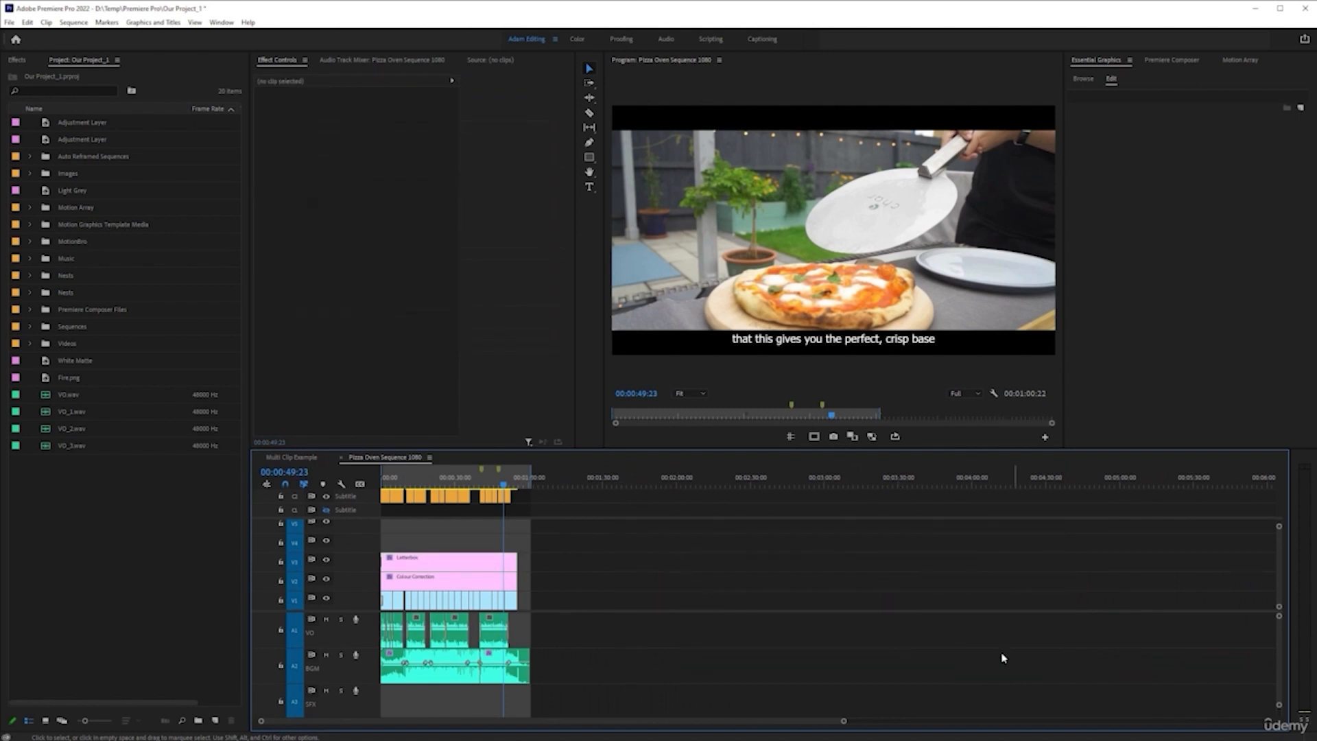
pyautogui.click(767, 481)
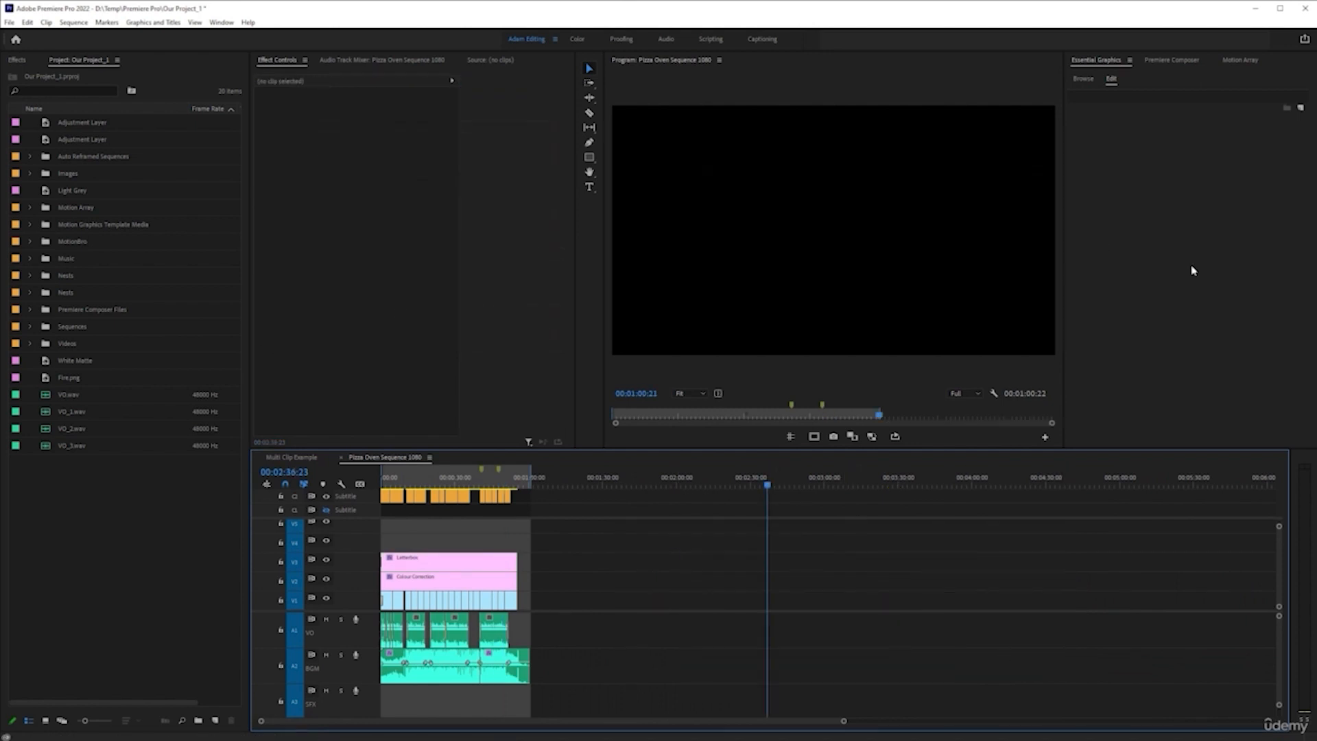
# Open the Motion Array stock video library and preview the Aerial View Of An Autumn Forest clip muted, with its details
pyautogui.hotkey('ctrl', 't')
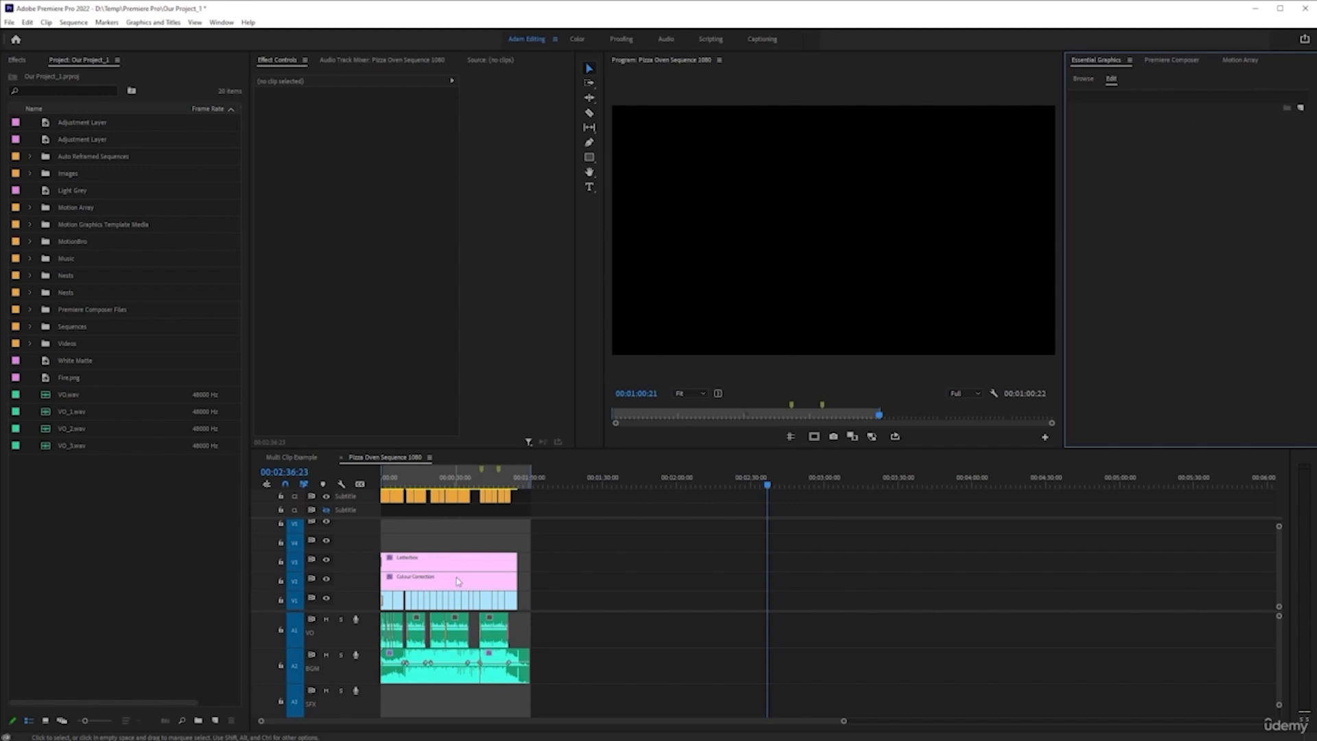
pyautogui.click(1243, 61)
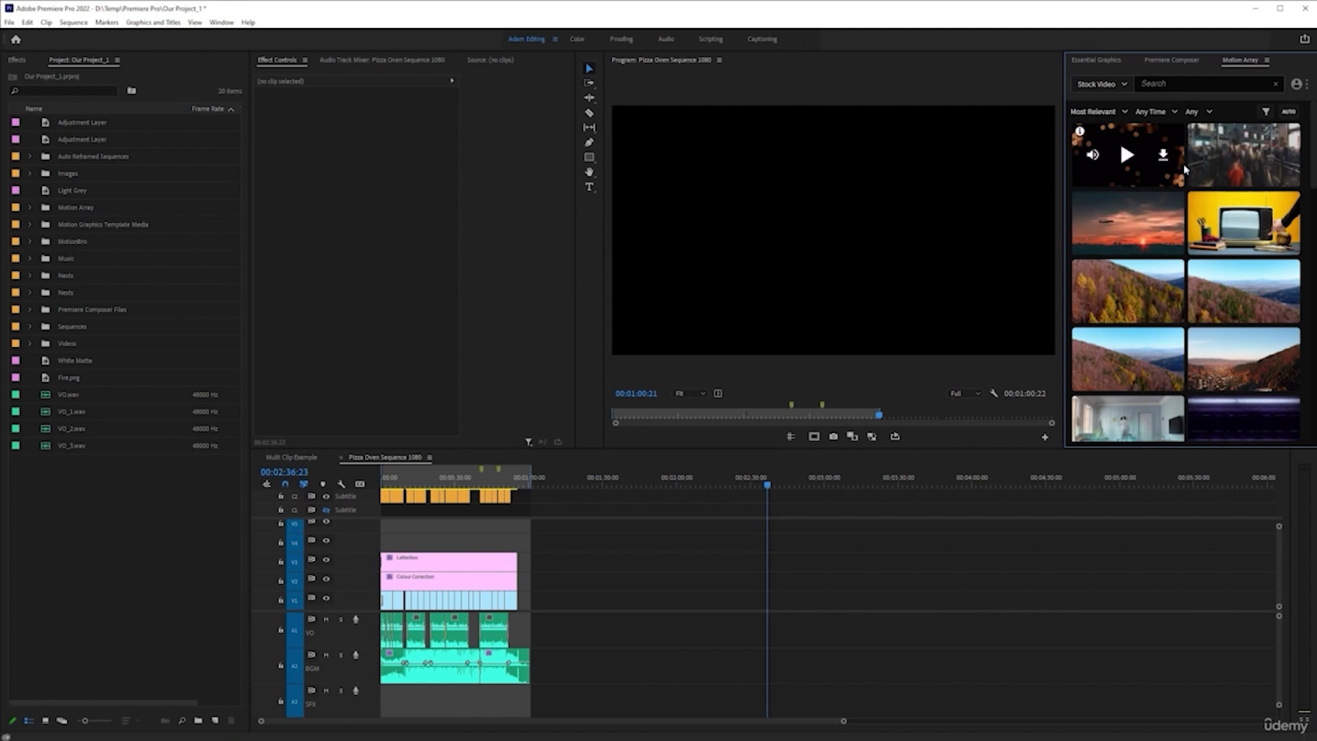
pyautogui.click(1191, 84)
pyautogui.moveTo(1114, 308)
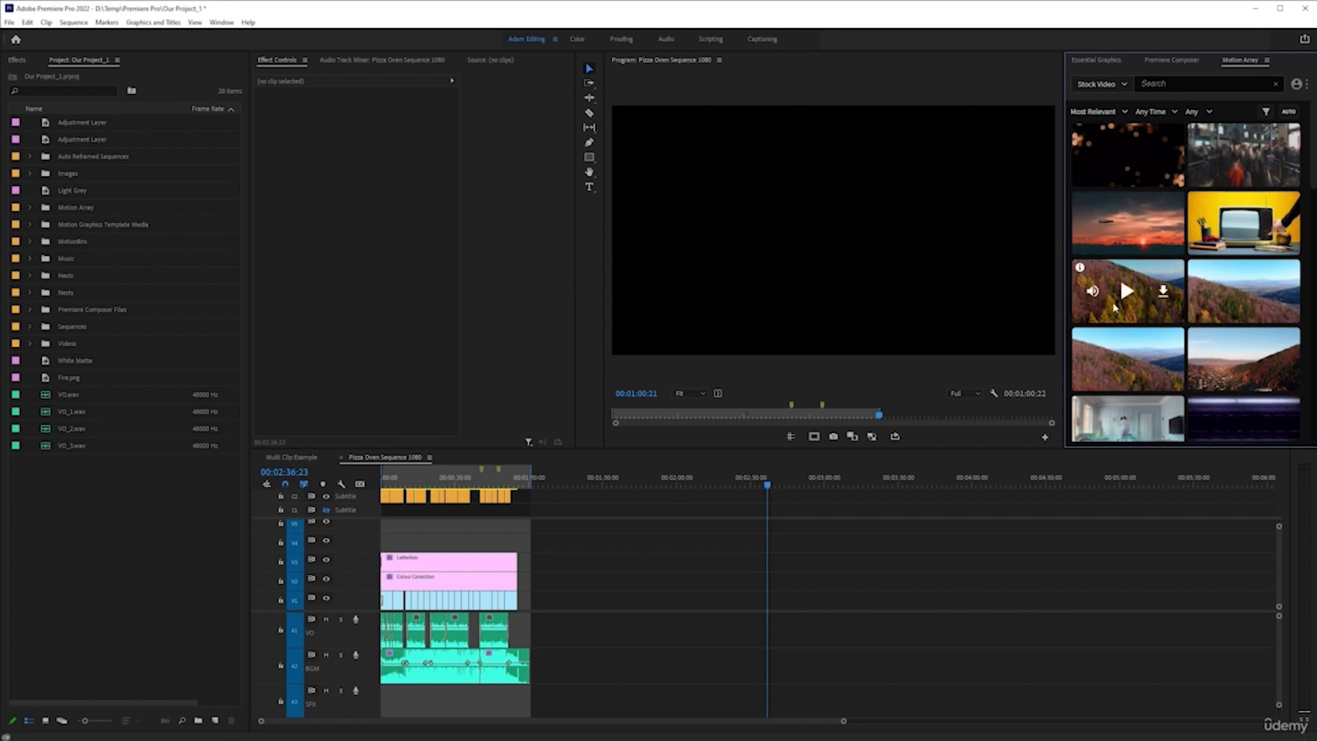
pyautogui.click(1093, 294)
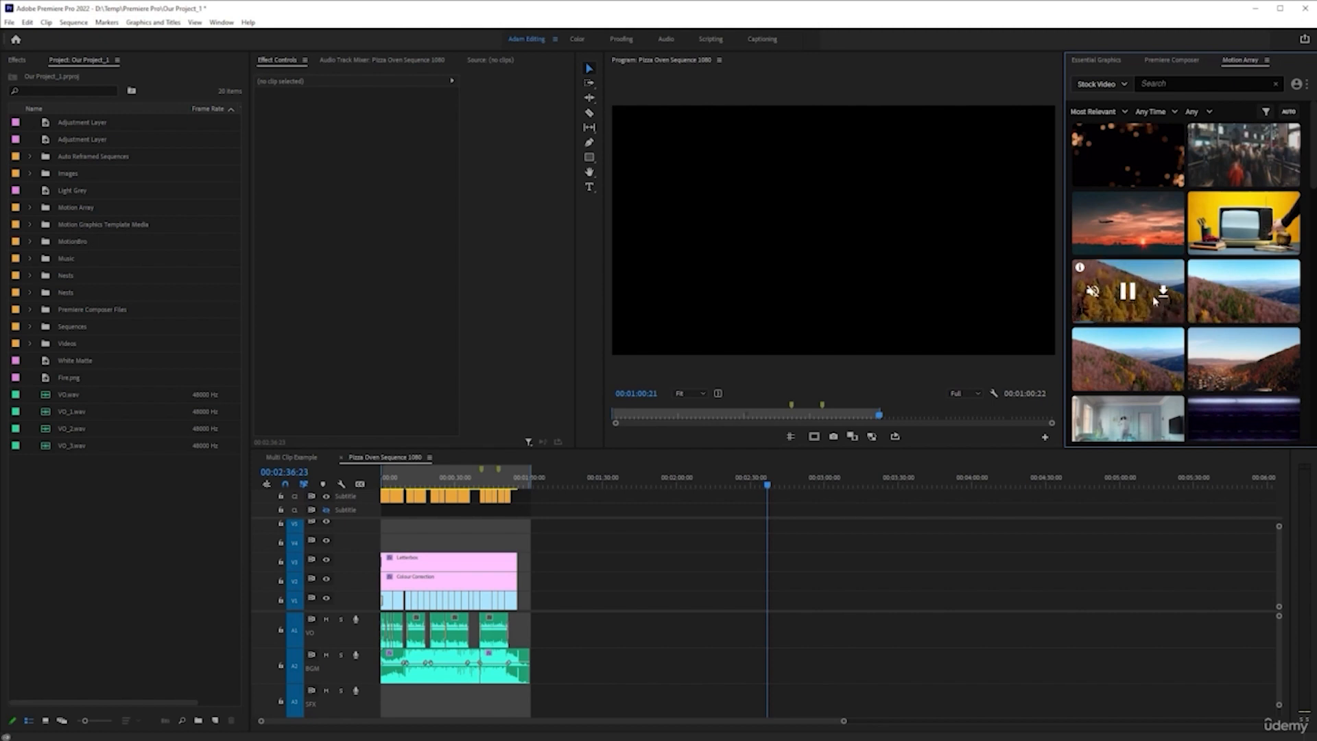
pyautogui.moveTo(1086, 270)
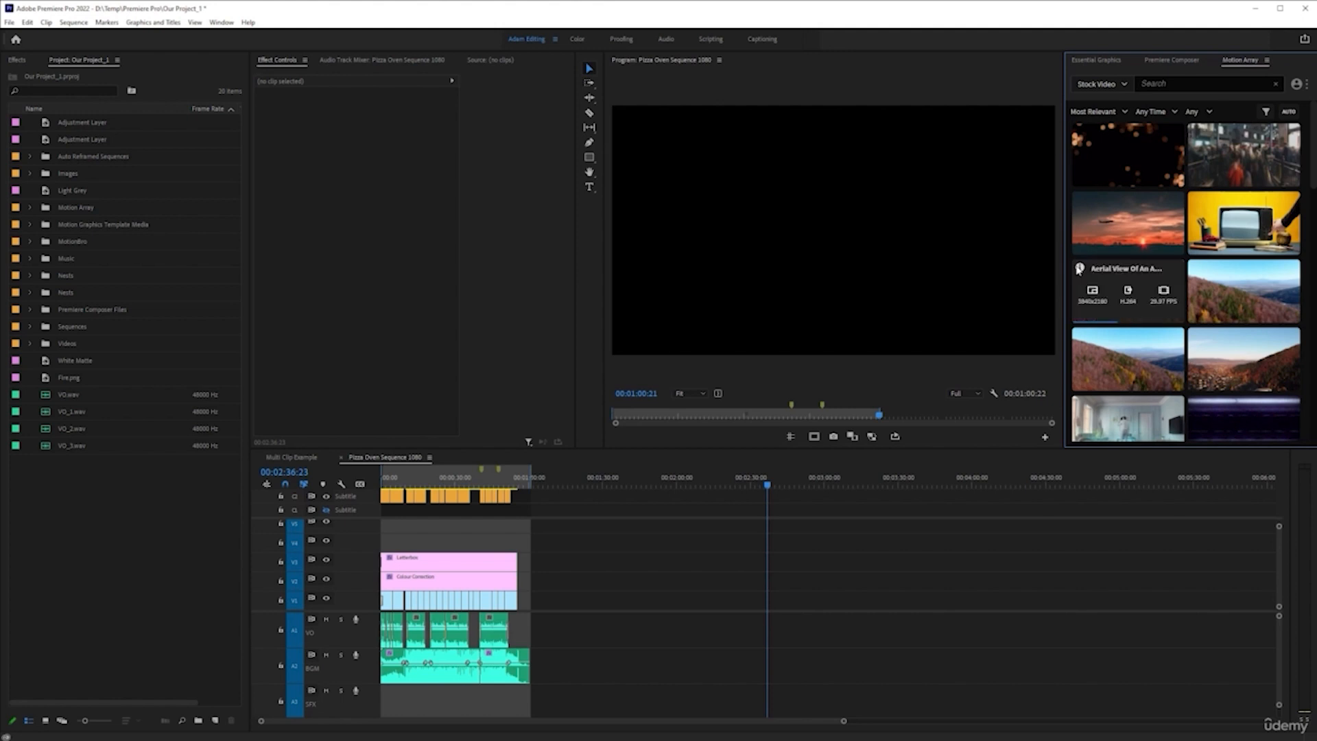
# Browse the stock videos in an enlarged view and download Aerial View Of An Autumn Forest into the project
pyautogui.press('`')
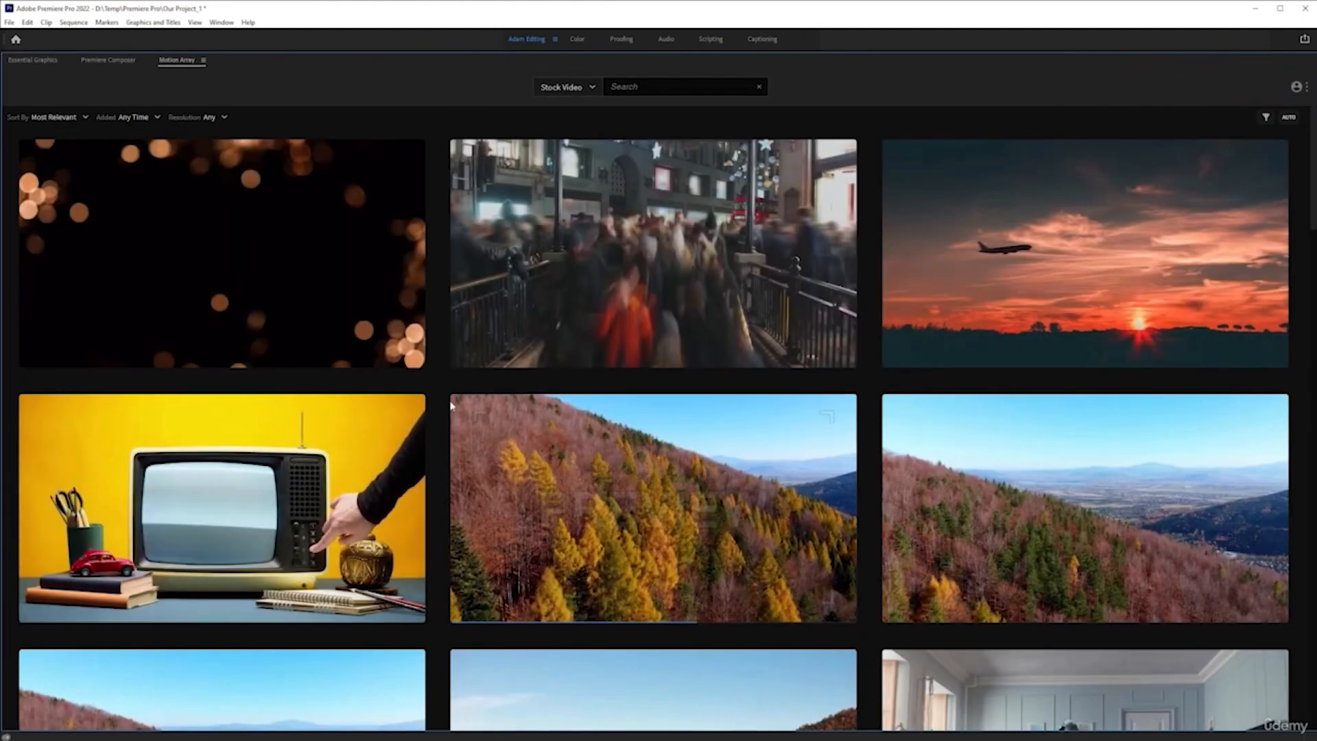
pyautogui.moveTo(458, 403)
pyautogui.scroll(-2, 685, 425)
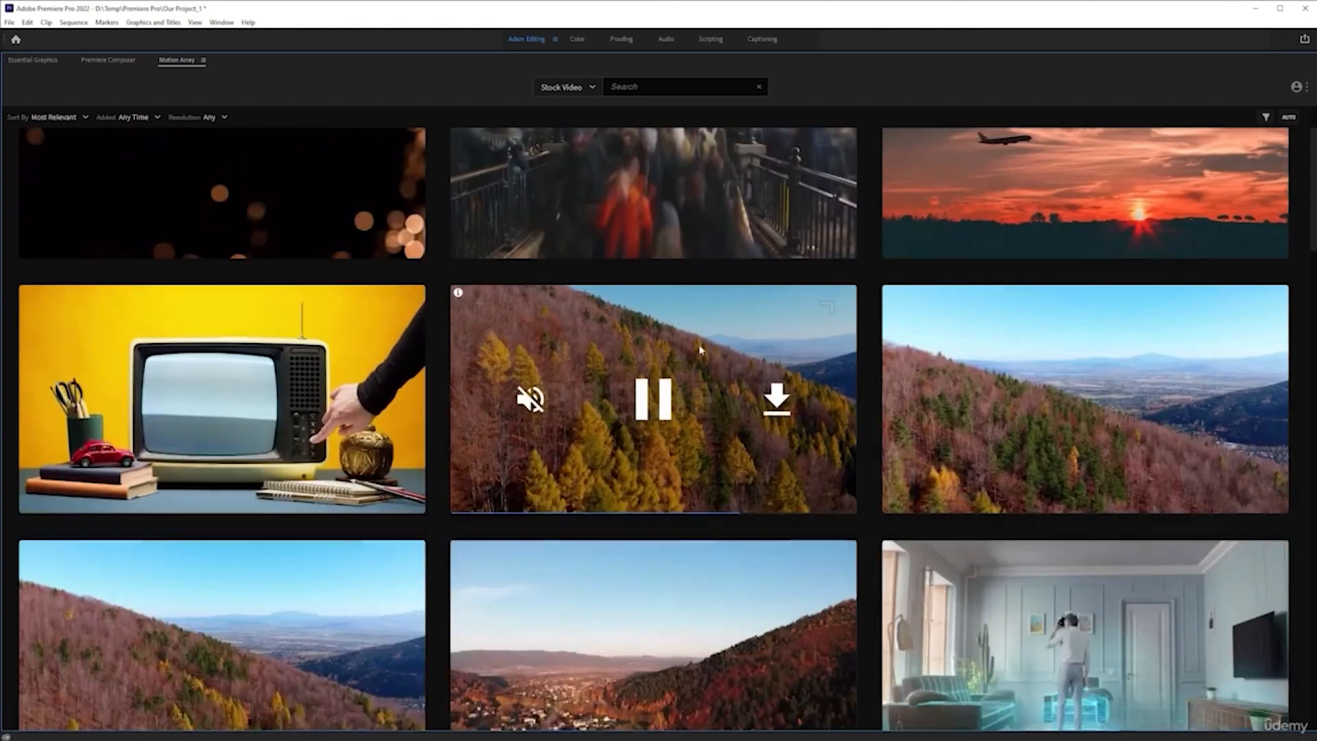
pyautogui.scroll(-3, 717, 432)
pyautogui.scroll(2, 717, 432)
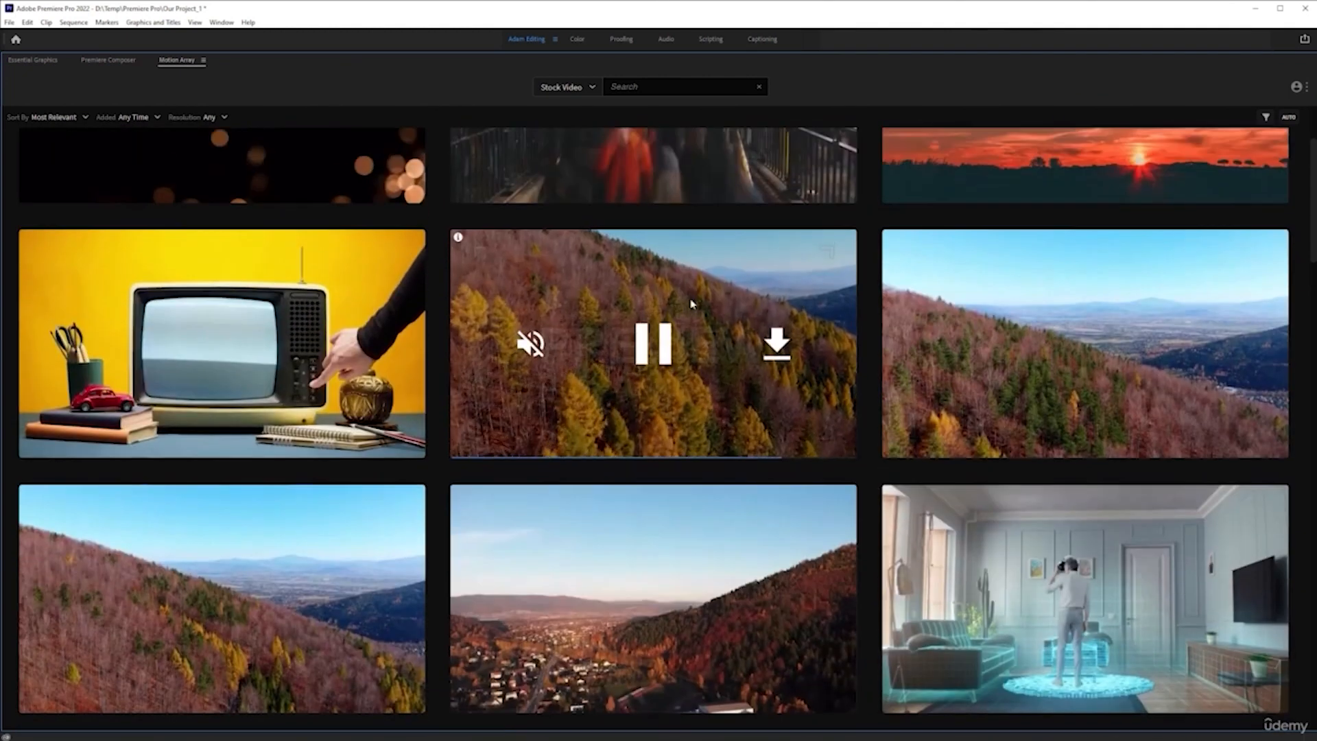
pyautogui.moveTo(458, 238)
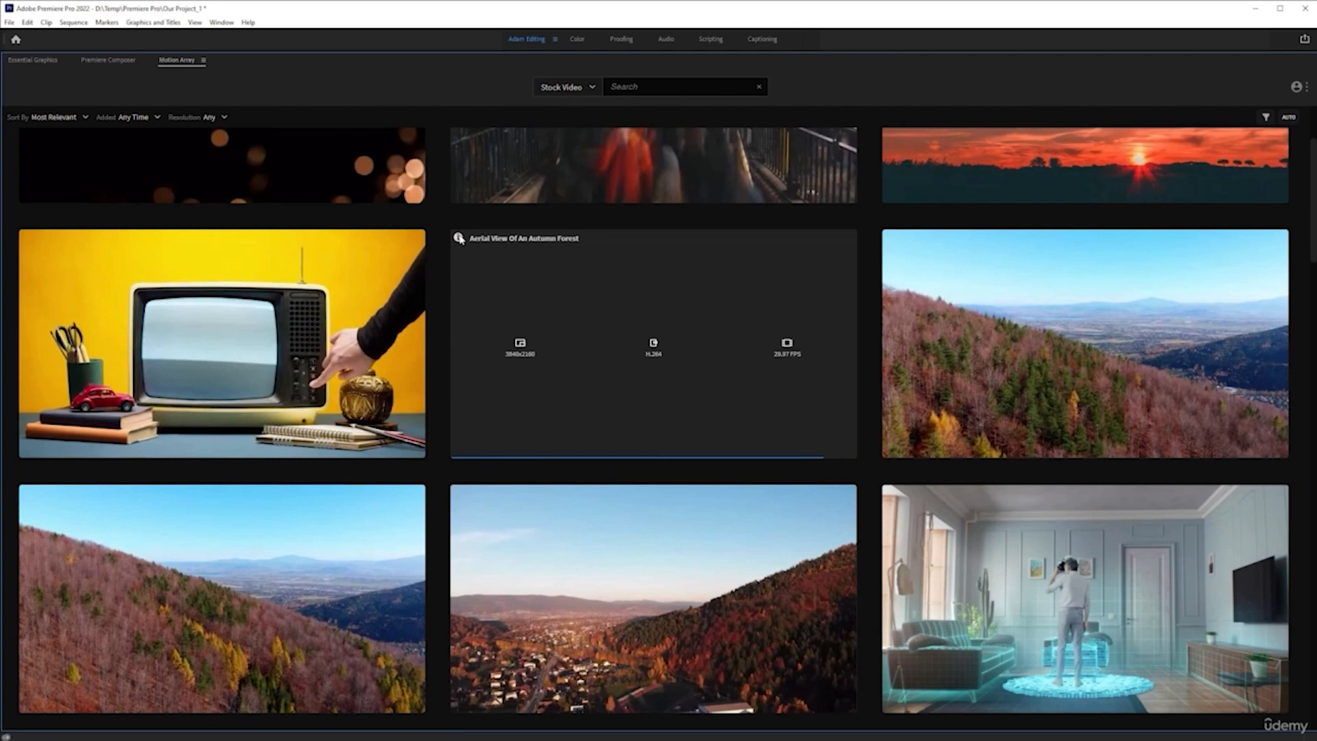
pyautogui.click(776, 343)
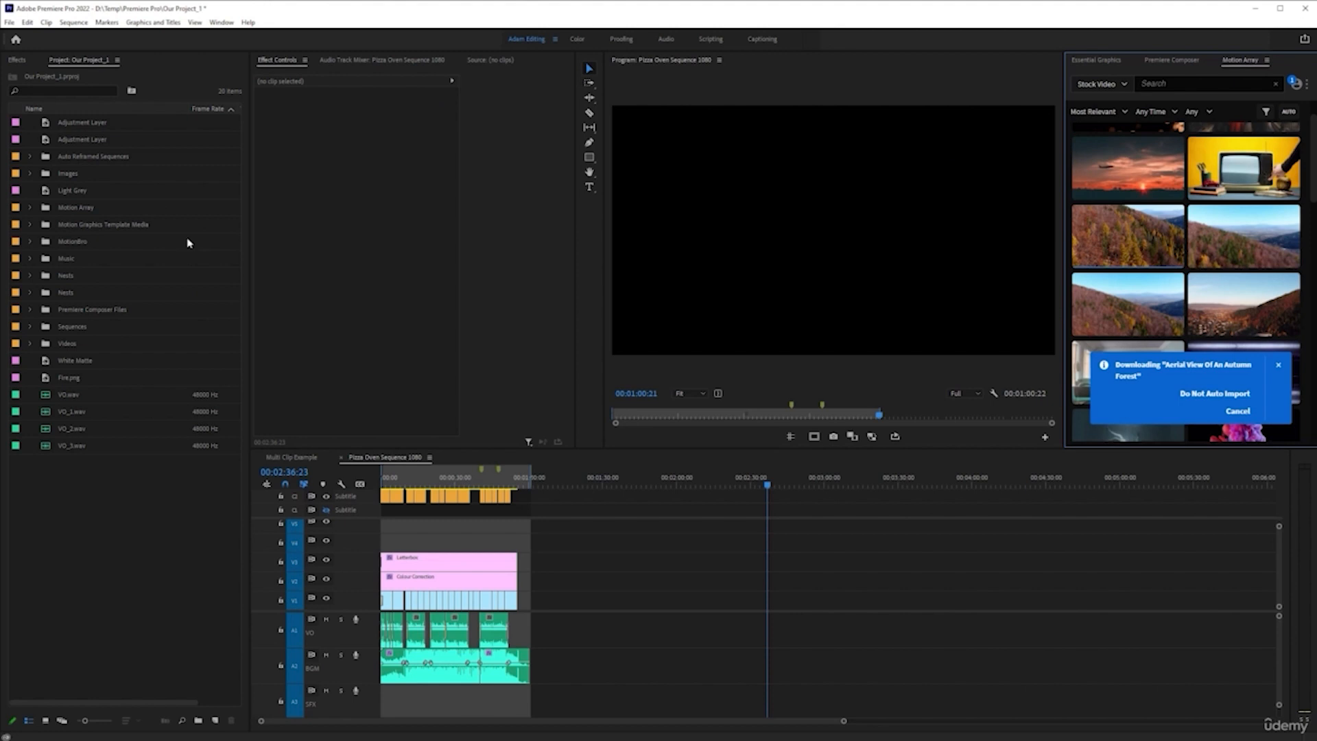
# Find the downloaded autumn forest clip in its Motion Array bin and place it on V1 and A1 around 00:02:36:23
pyautogui.doubleClick(47, 207)
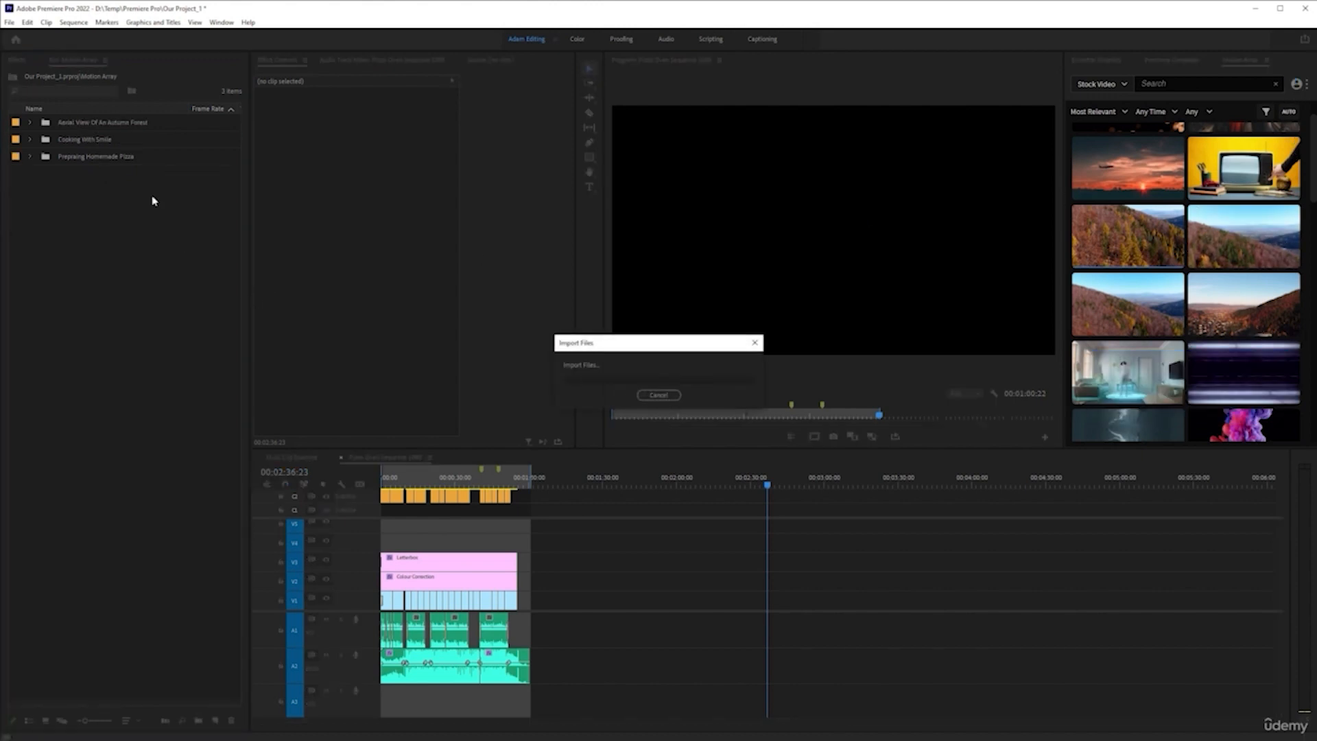
pyautogui.doubleClick(43, 123)
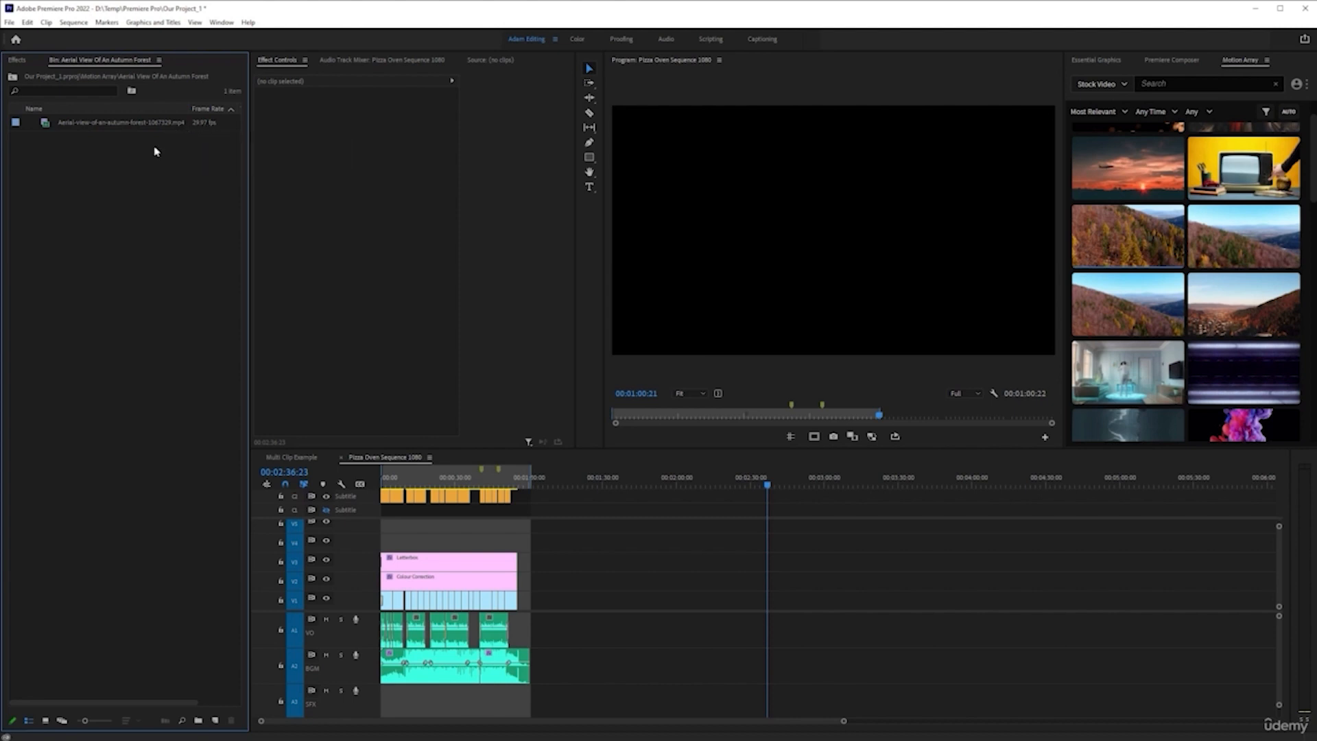
pyautogui.click(142, 169)
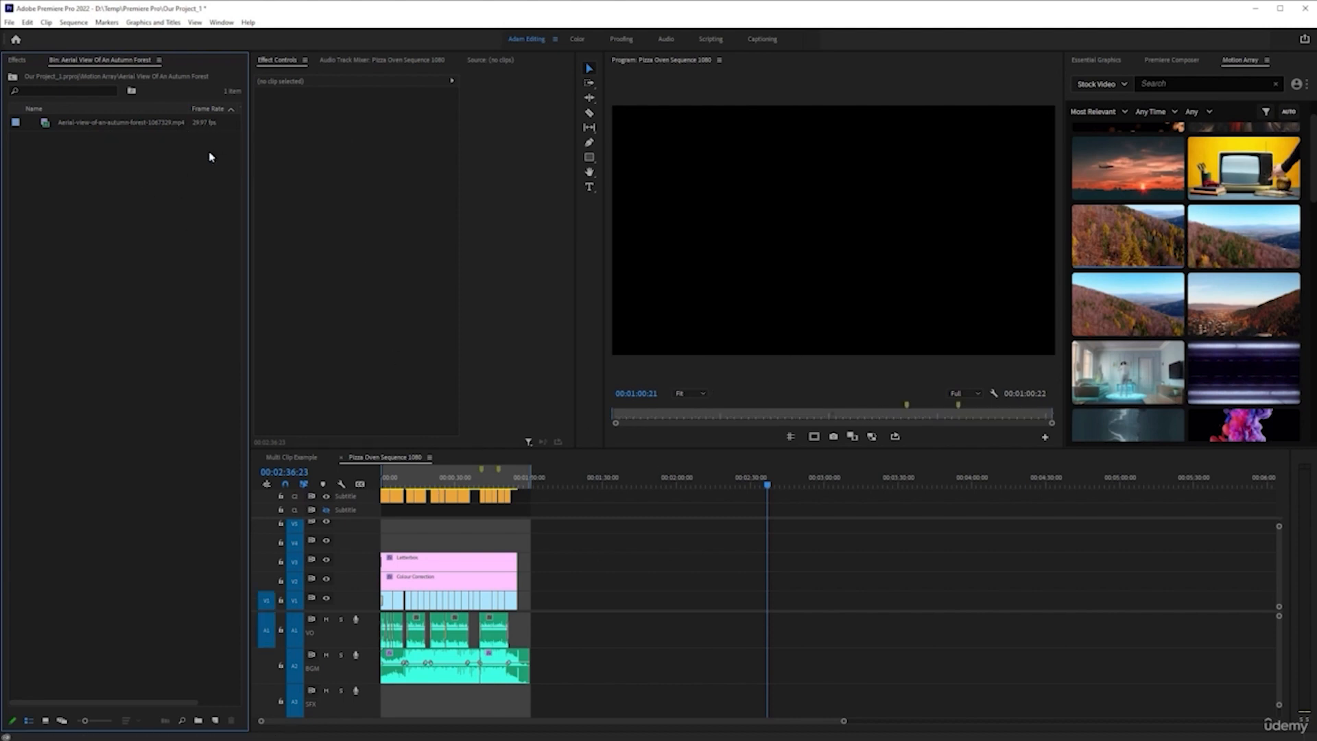
pyautogui.moveTo(135, 130)
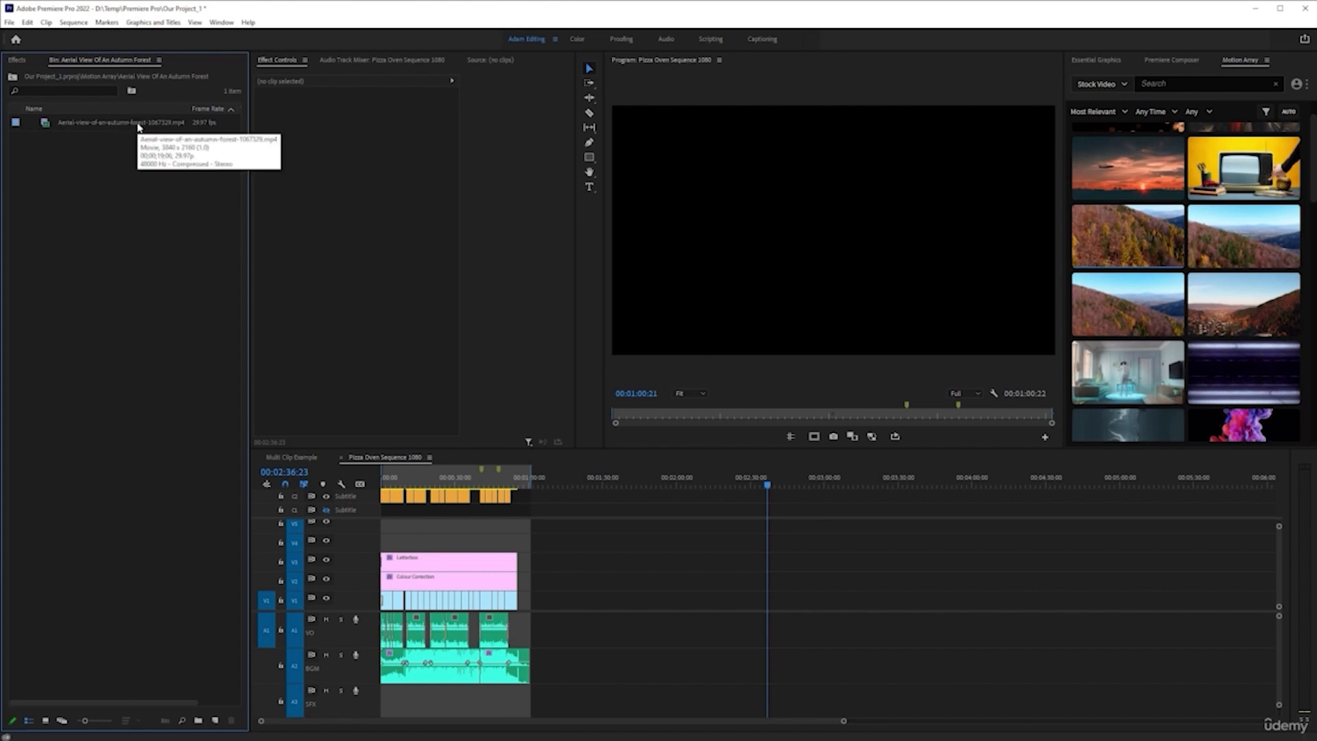
pyautogui.moveTo(138, 127); pyautogui.dragTo(745, 608)
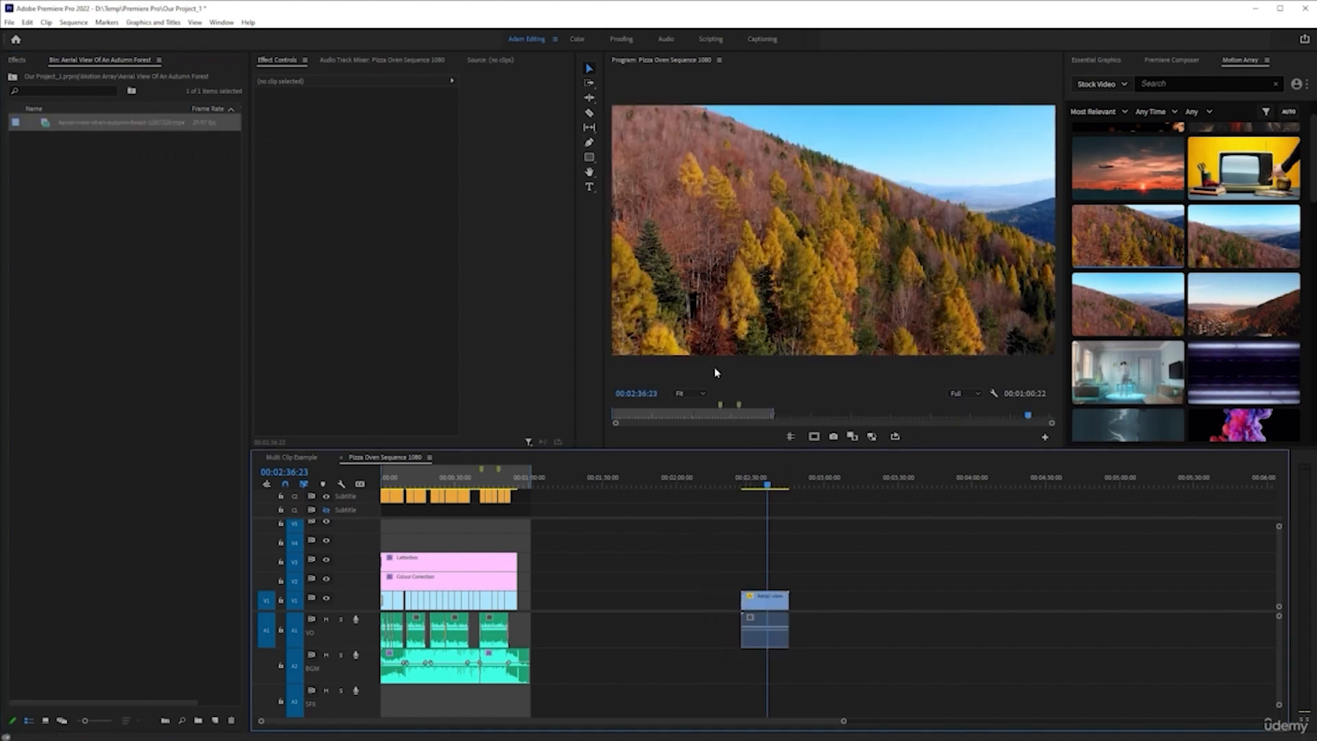
# Select the autumn forest clip in the sequence and apply Set to Frame Size to it
pyautogui.click(773, 602)
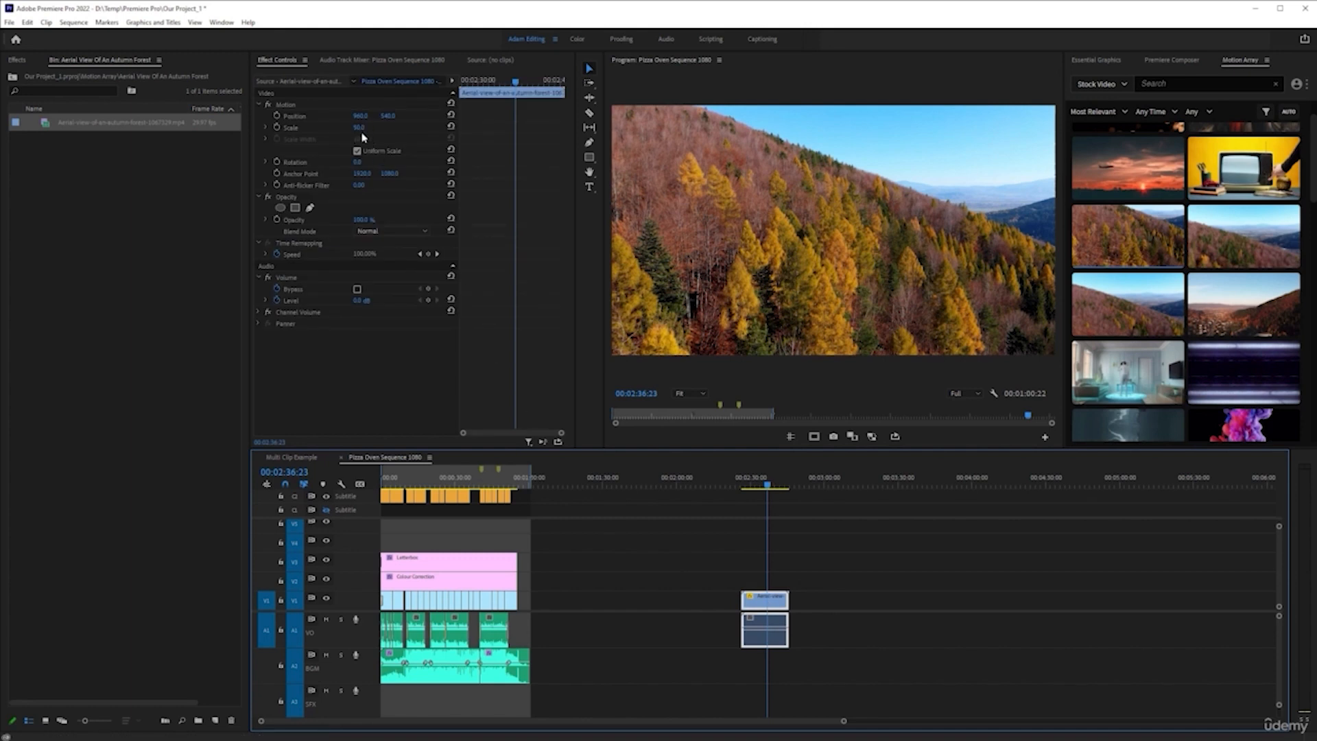
pyautogui.scroll(2, 724, 578)
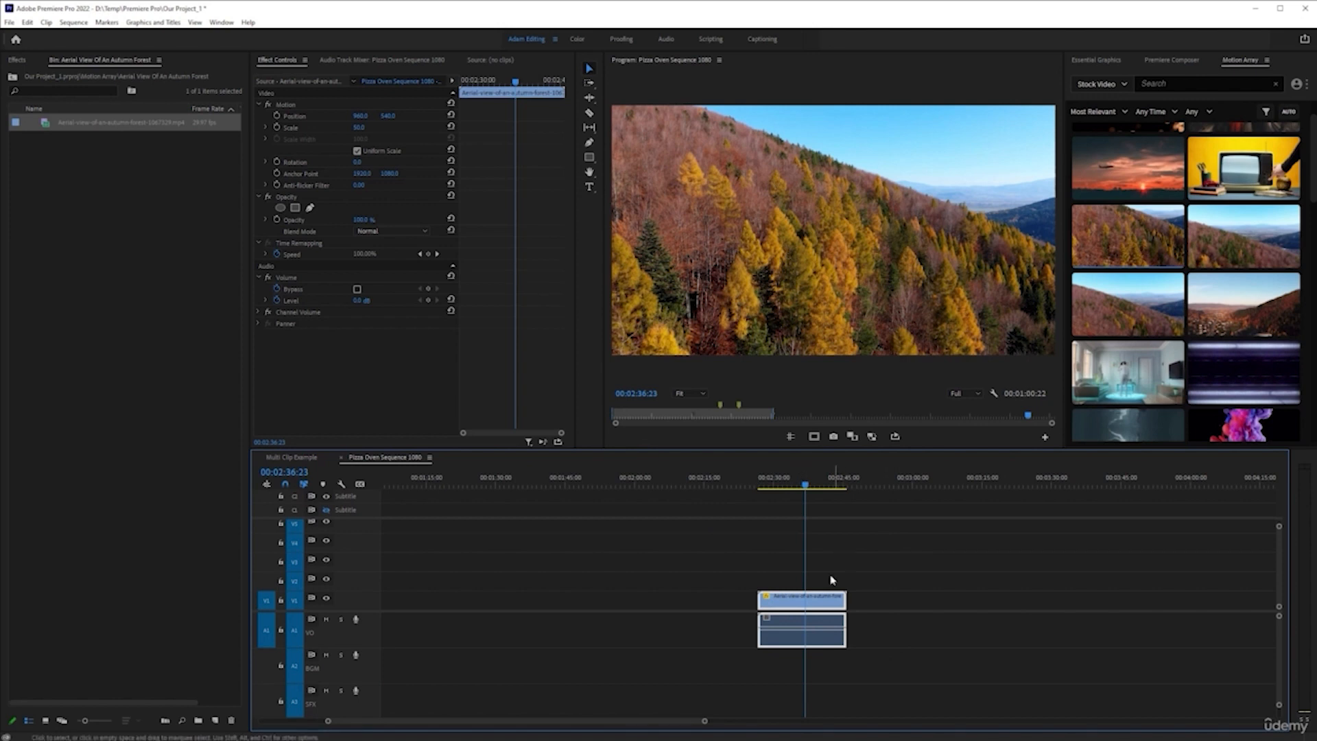
pyautogui.rightClick(814, 599)
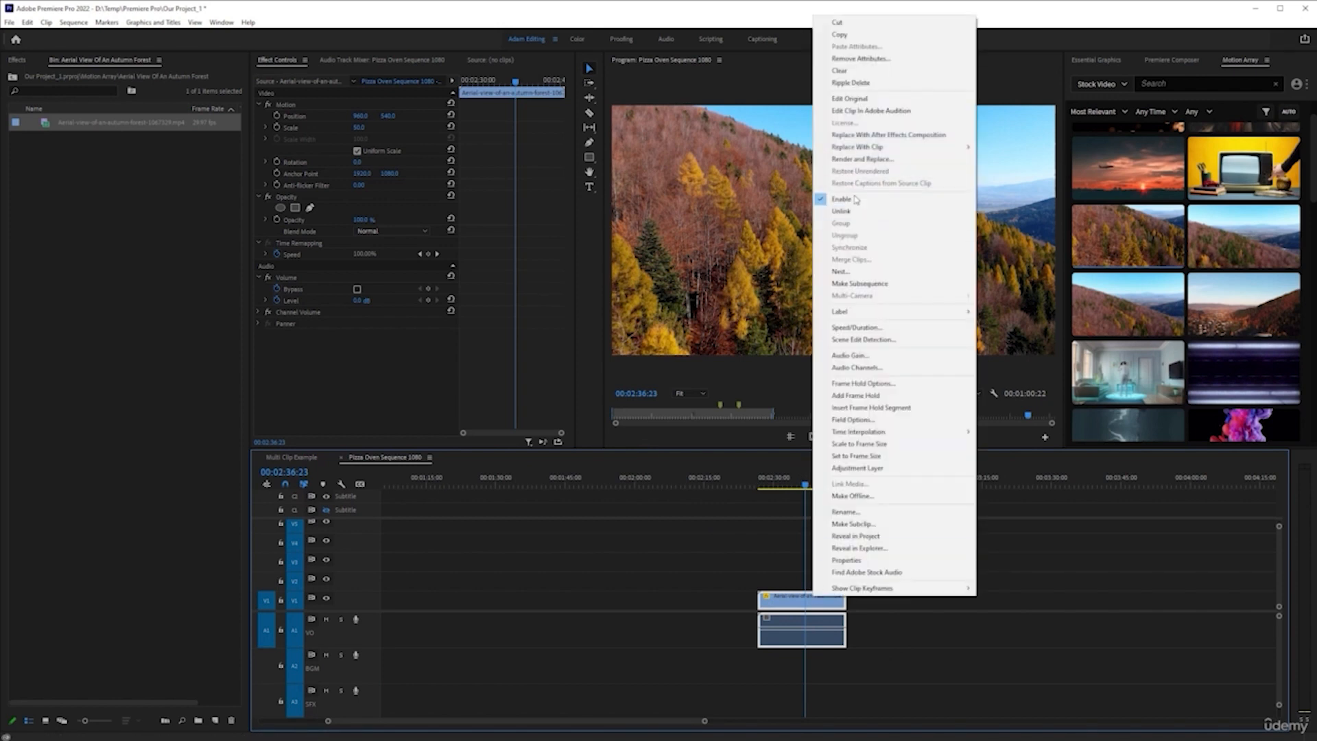
pyautogui.click(875, 458)
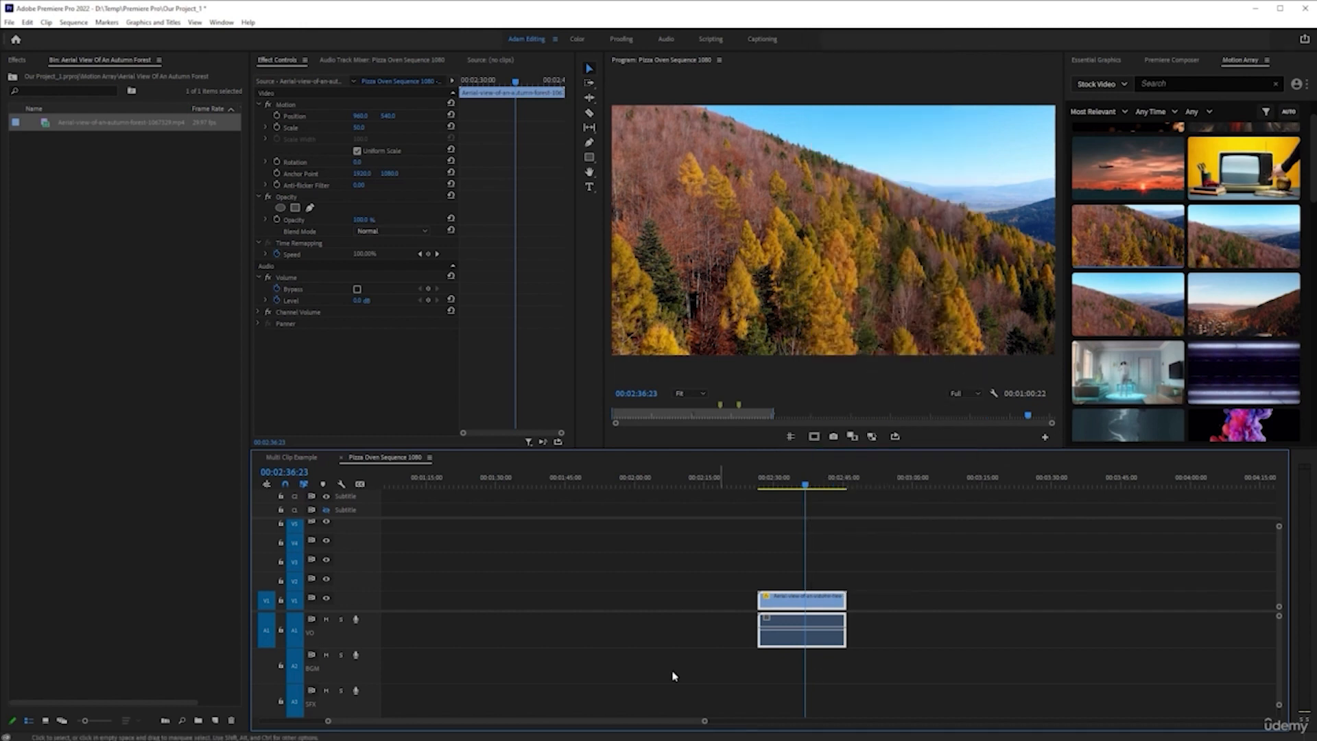
# Play the autumn forest clip from its start up to 00:02:31:04
pyautogui.scroll(3, 752, 599)
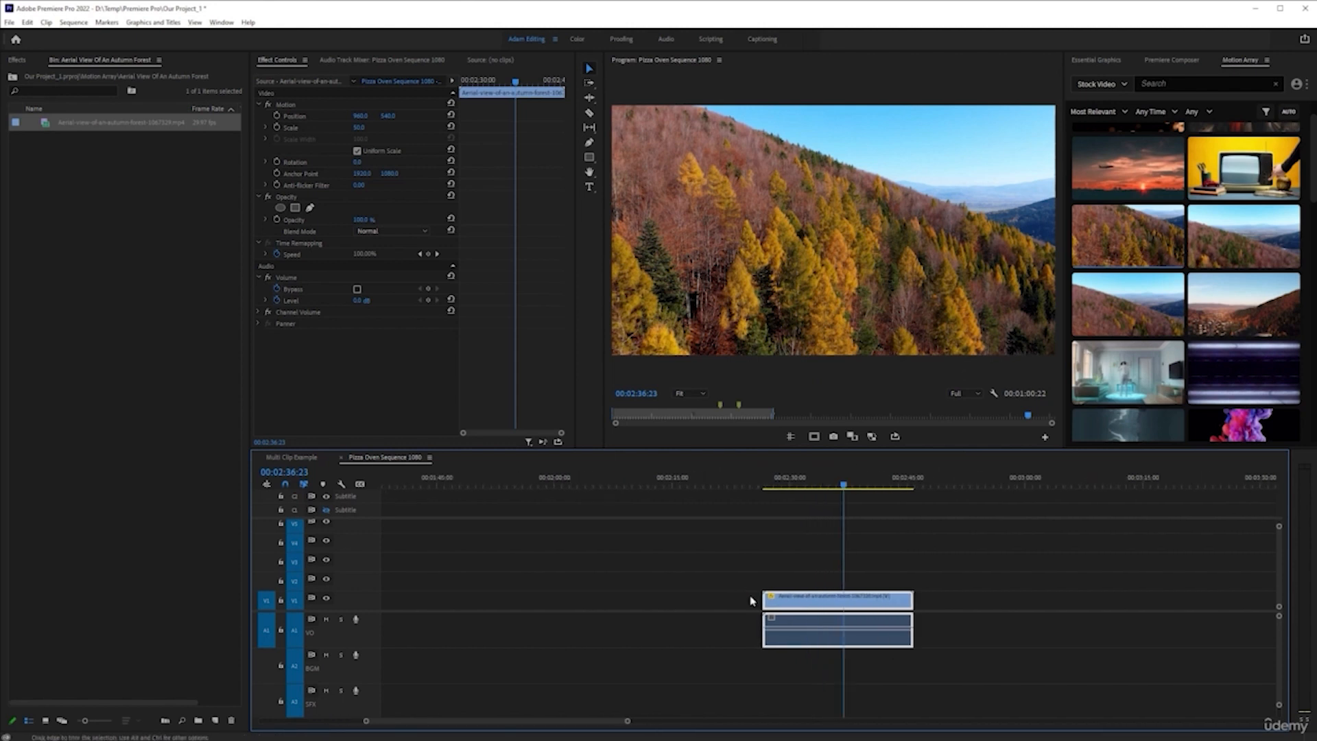
pyautogui.scroll(2, 884, 588)
pyautogui.click(694, 484)
pyautogui.press('space')
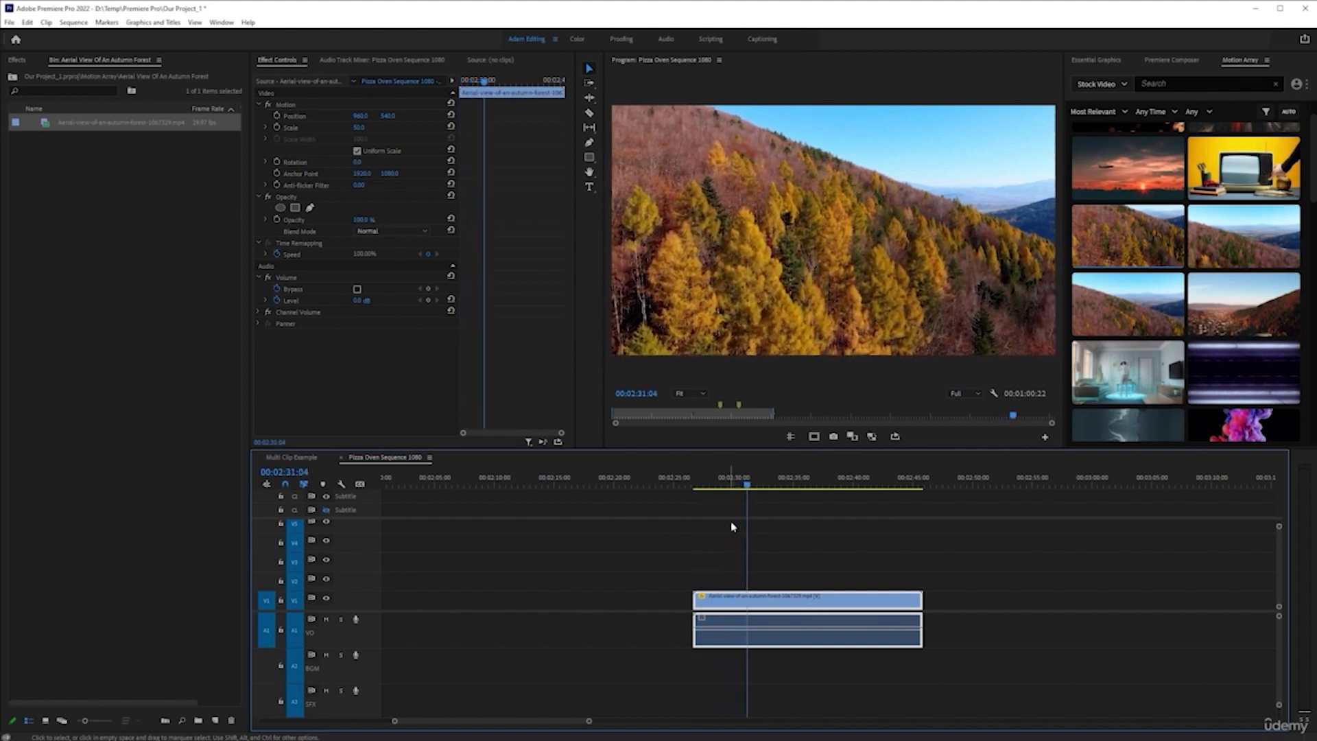
# Play on to 00:02:32:14 and add the title text "Forest" over the autumn forest footage
pyautogui.press('space')
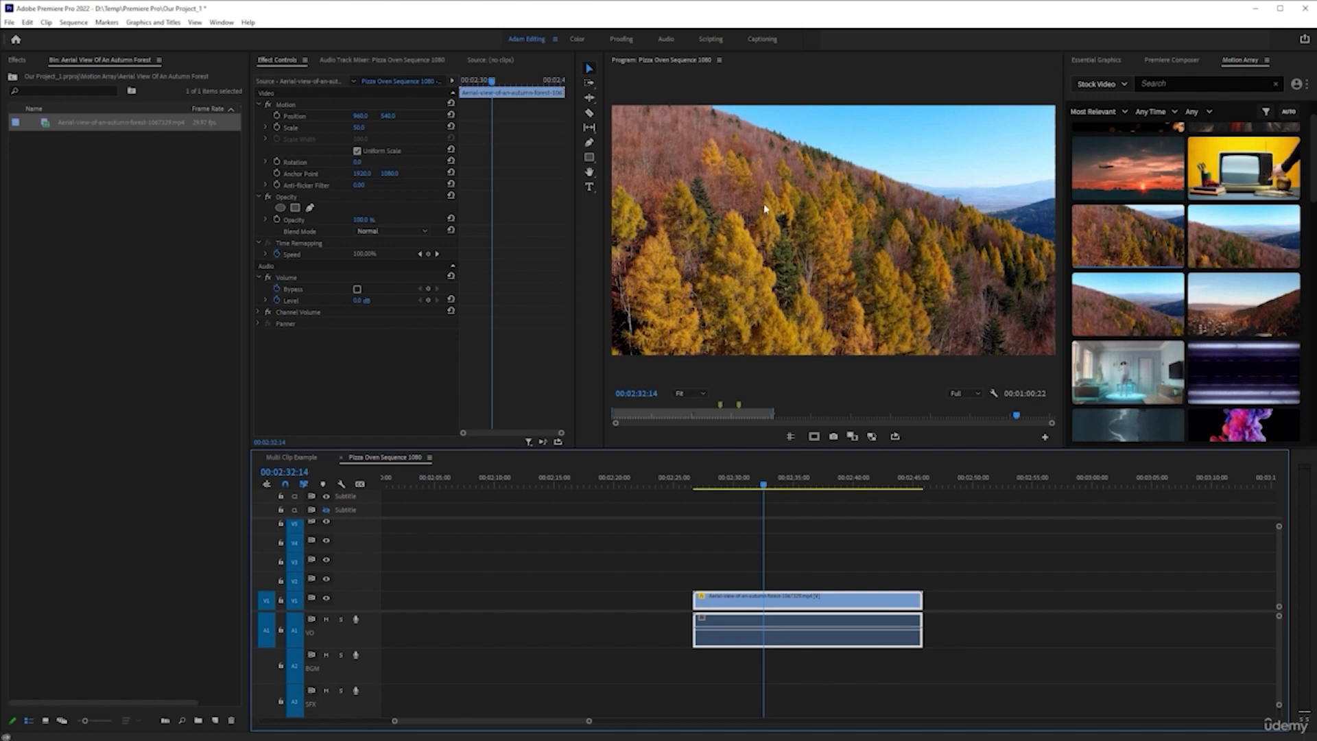
pyautogui.click(711, 569)
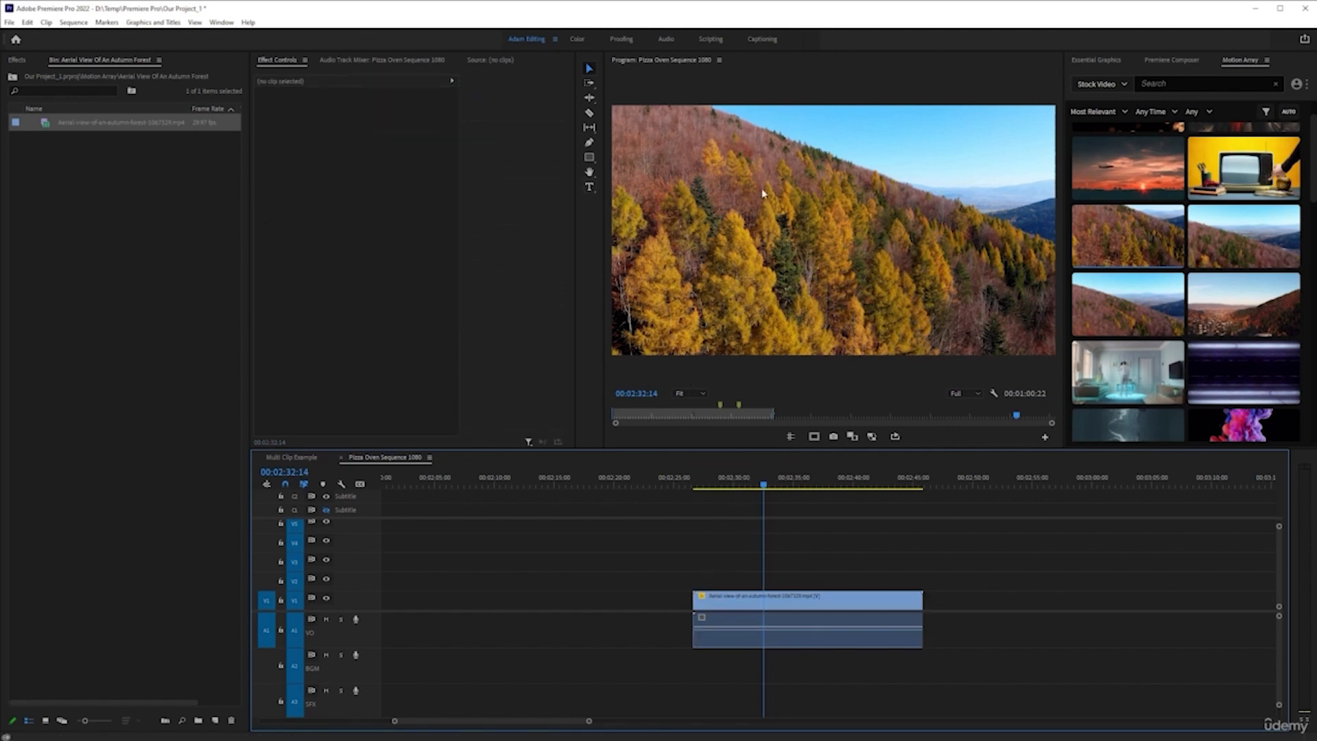
pyautogui.click(589, 188)
pyautogui.click(700, 233)
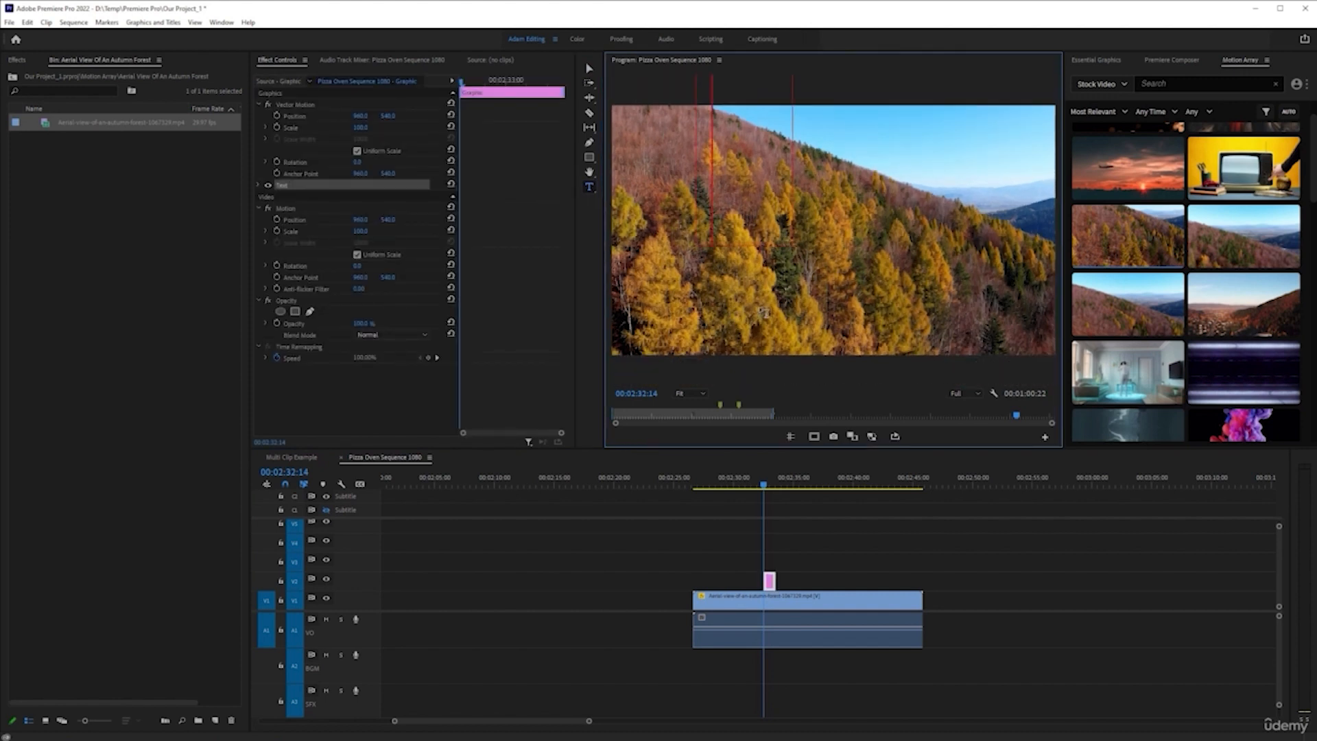
pyautogui.write('FO')
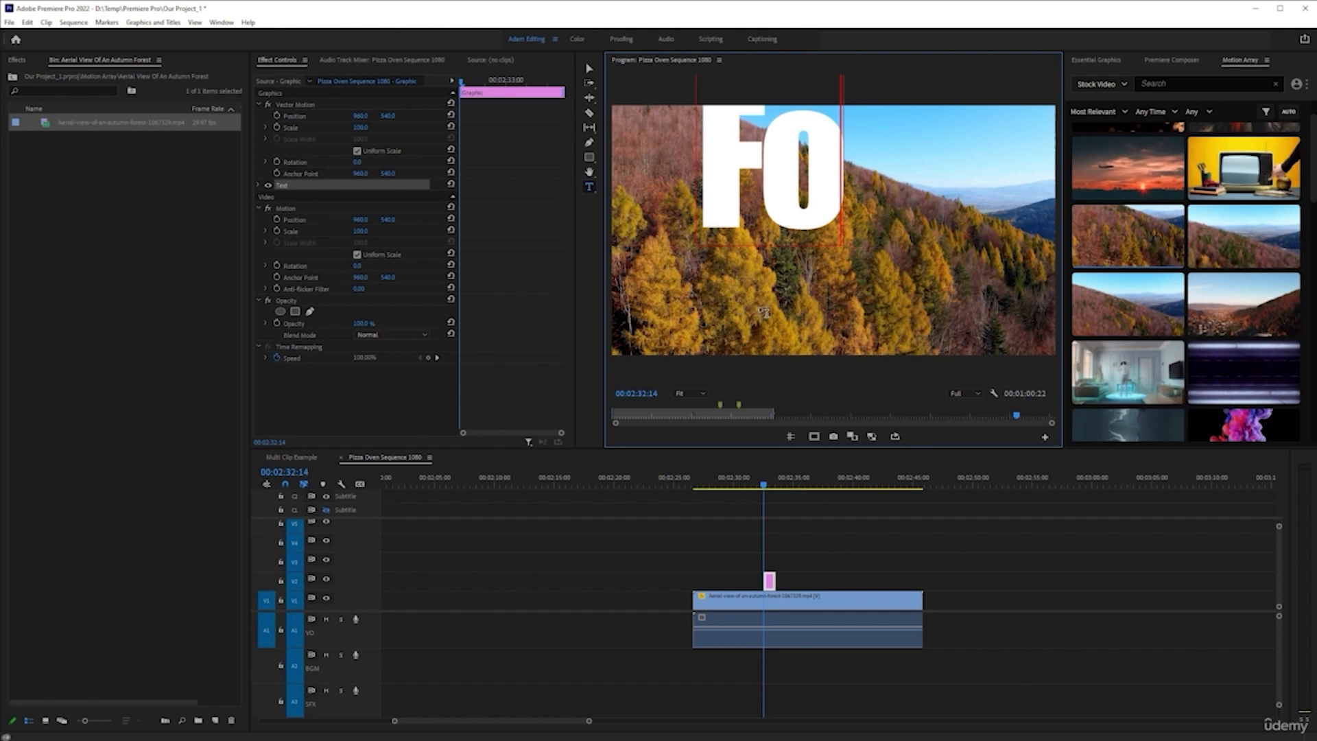
pyautogui.write('res')
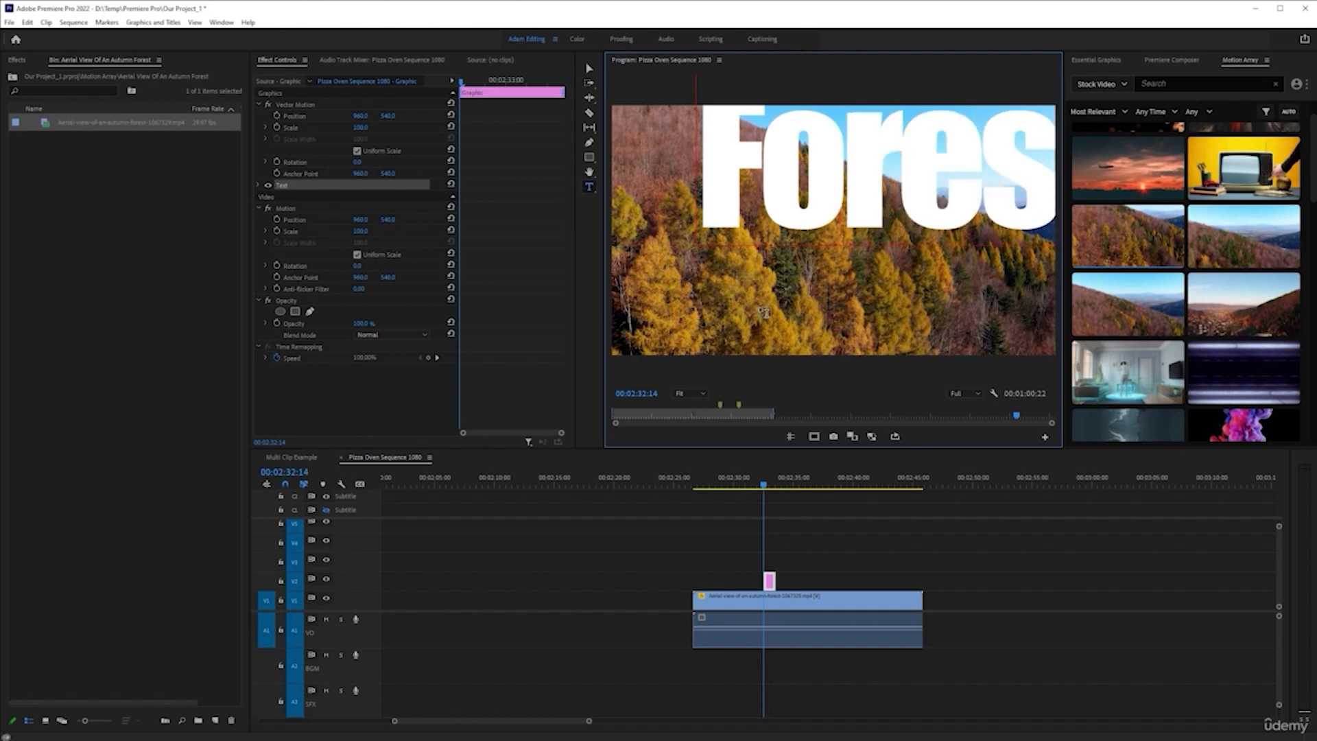
# Centre-align the whole Forest title text and centre it horizontally and vertically in the frame
pyautogui.hotkey('ctrl', 'a')
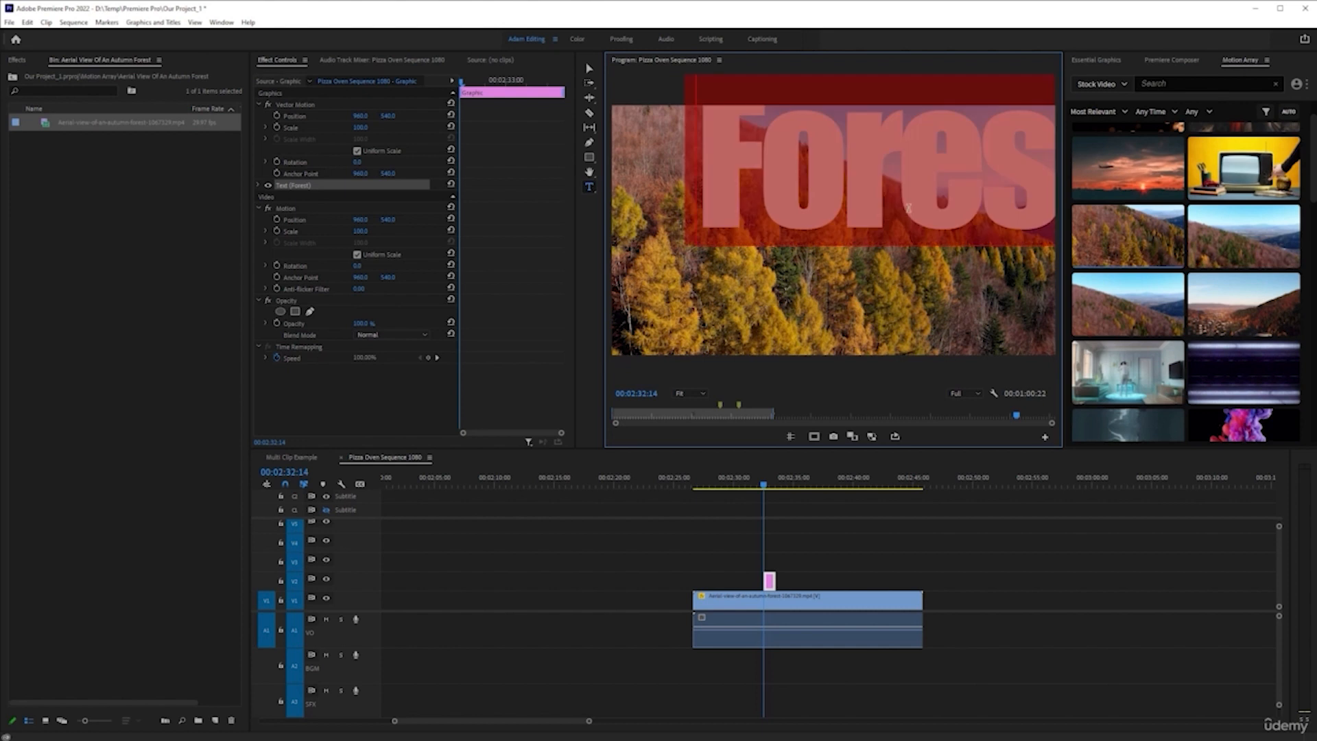
pyautogui.click(1096, 61)
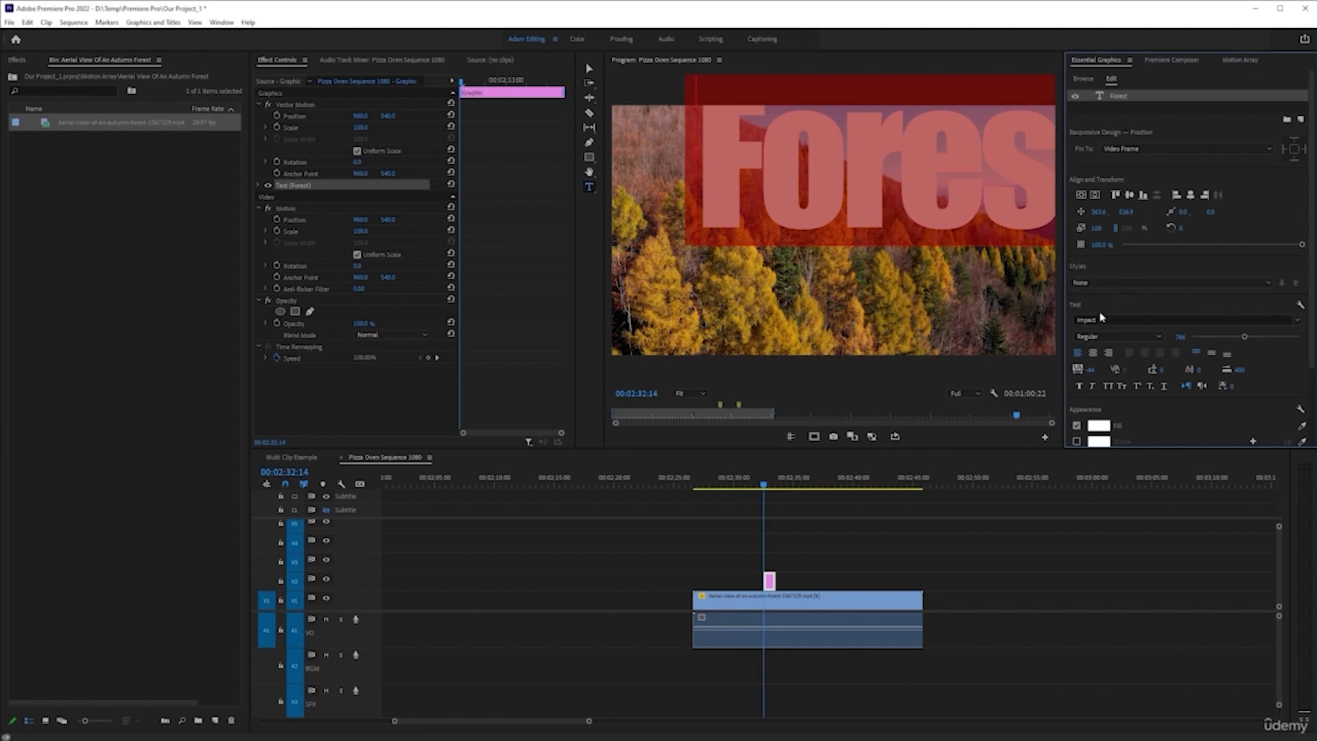
pyautogui.click(1093, 354)
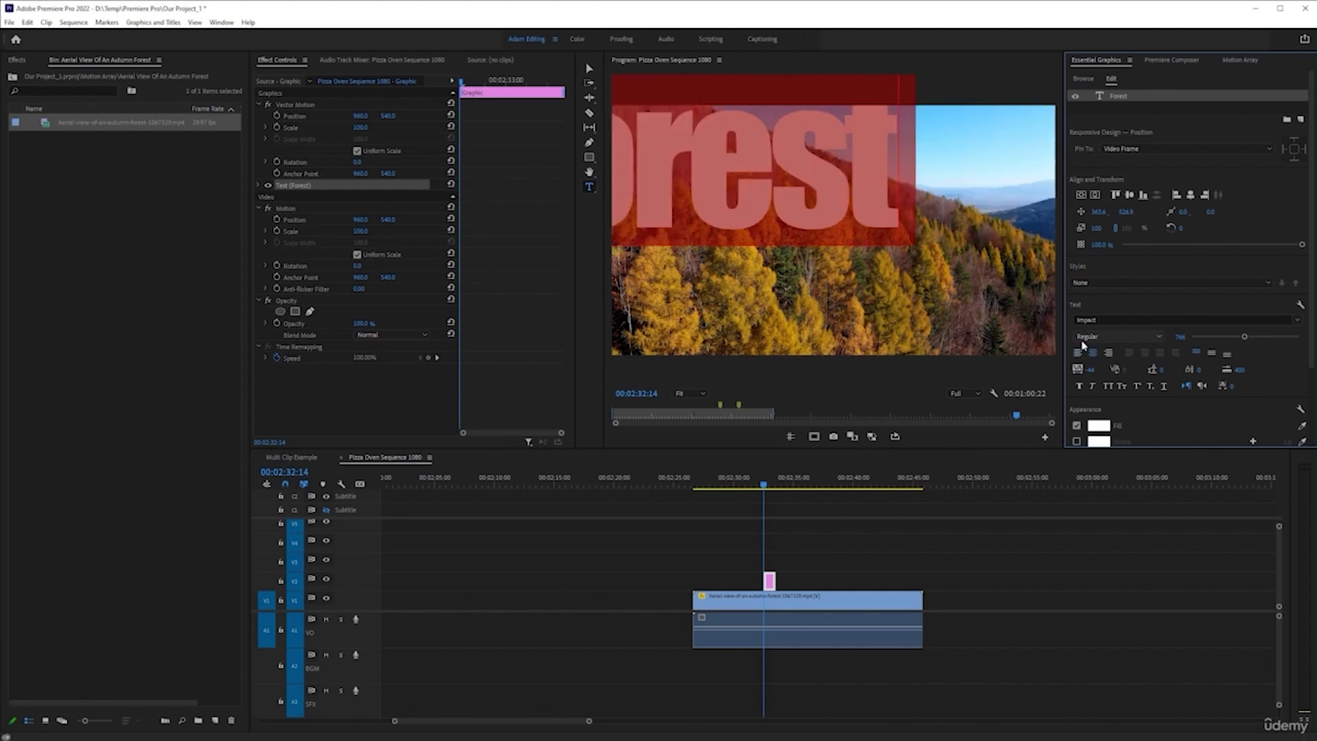
pyautogui.click(1096, 196)
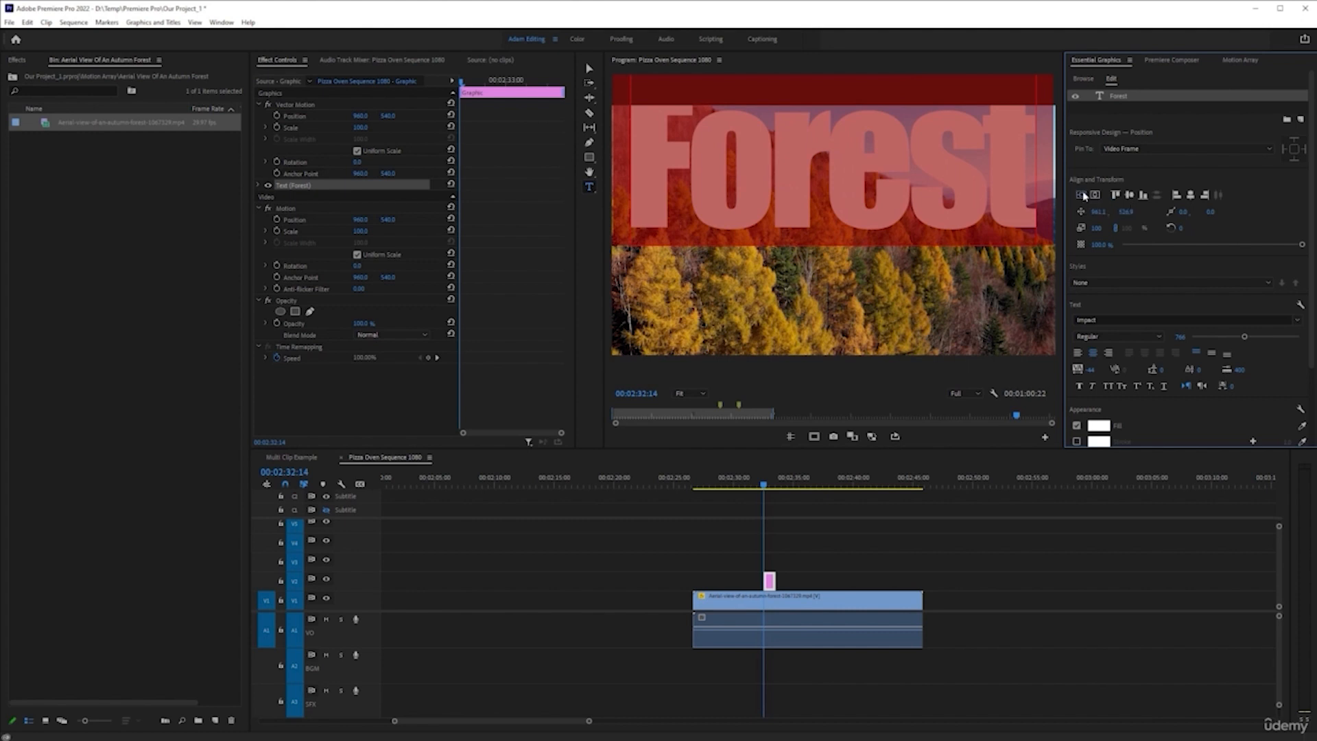
pyautogui.click(1080, 195)
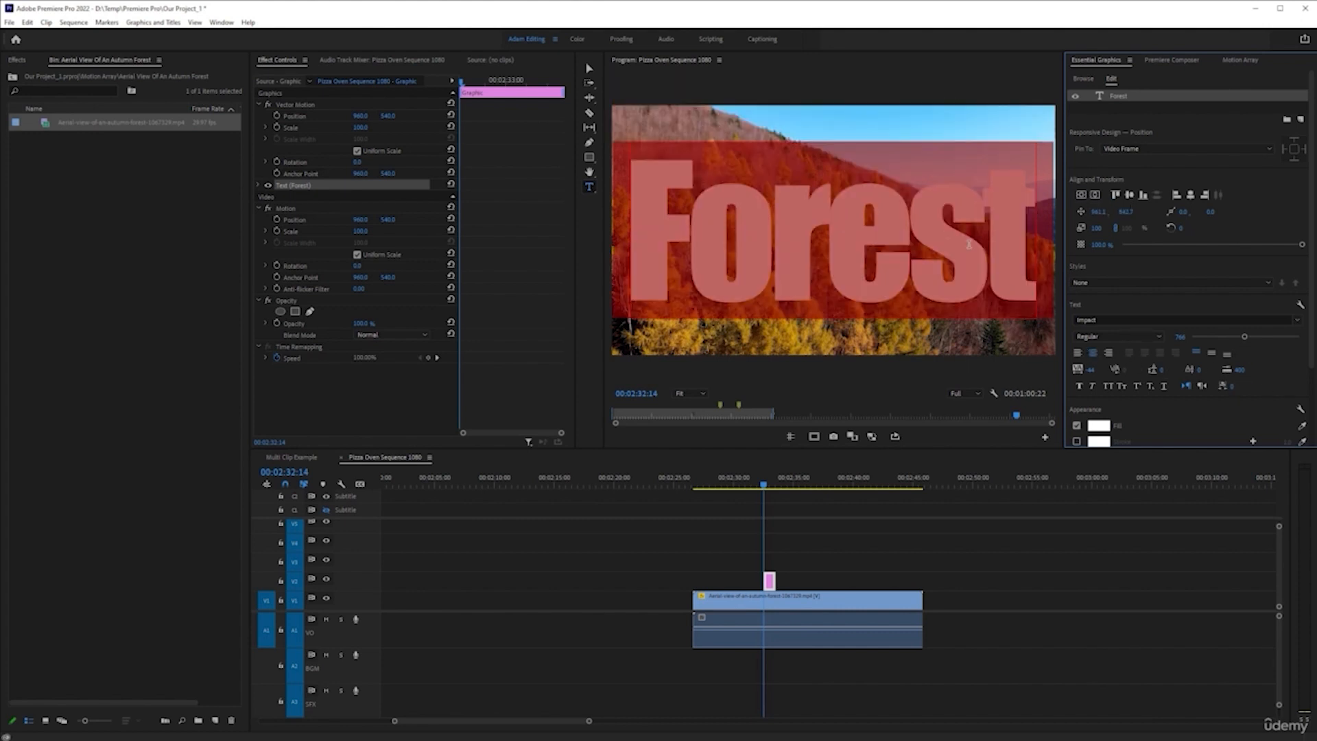
# Set the Forest title's tracking to 0 and slightly reduce its font size so the word fits the frame
pyautogui.click(1095, 369)
pyautogui.write('0')
pyautogui.press('Return')
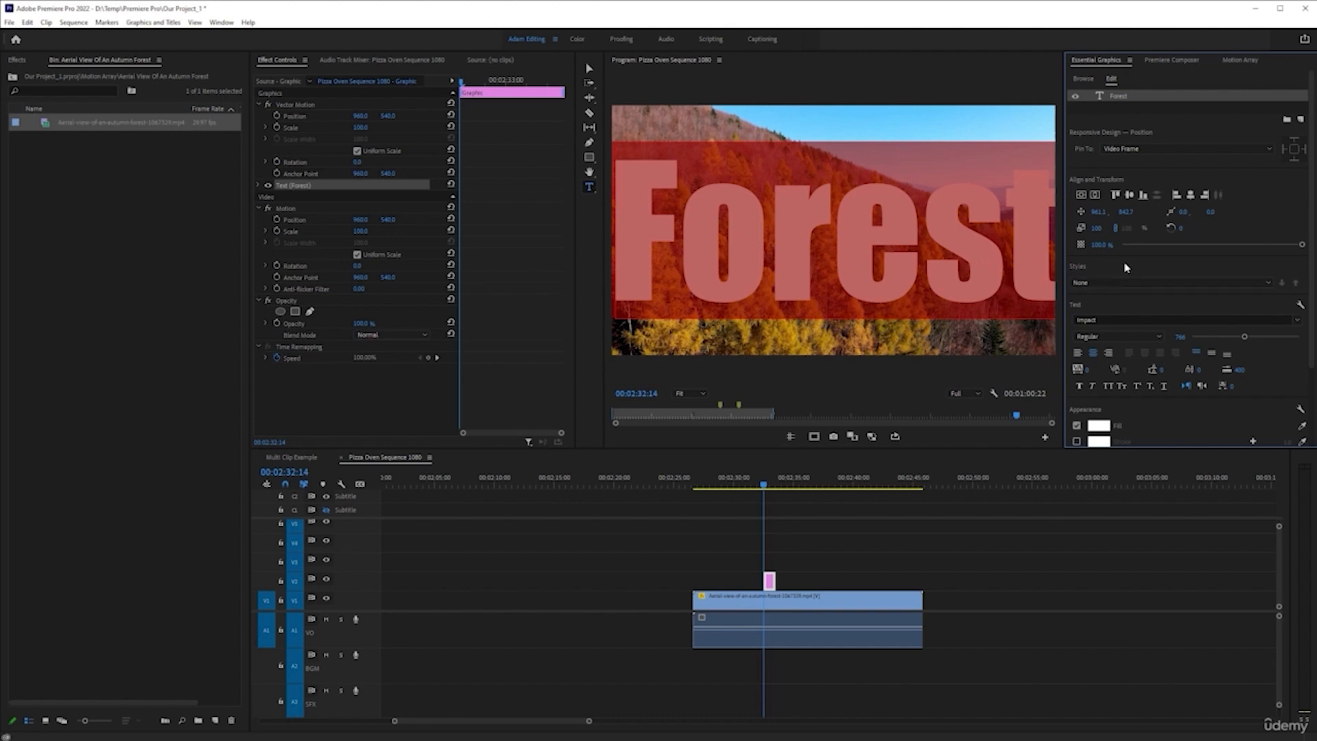
pyautogui.moveTo(1243, 336); pyautogui.dragTo(1239, 337)
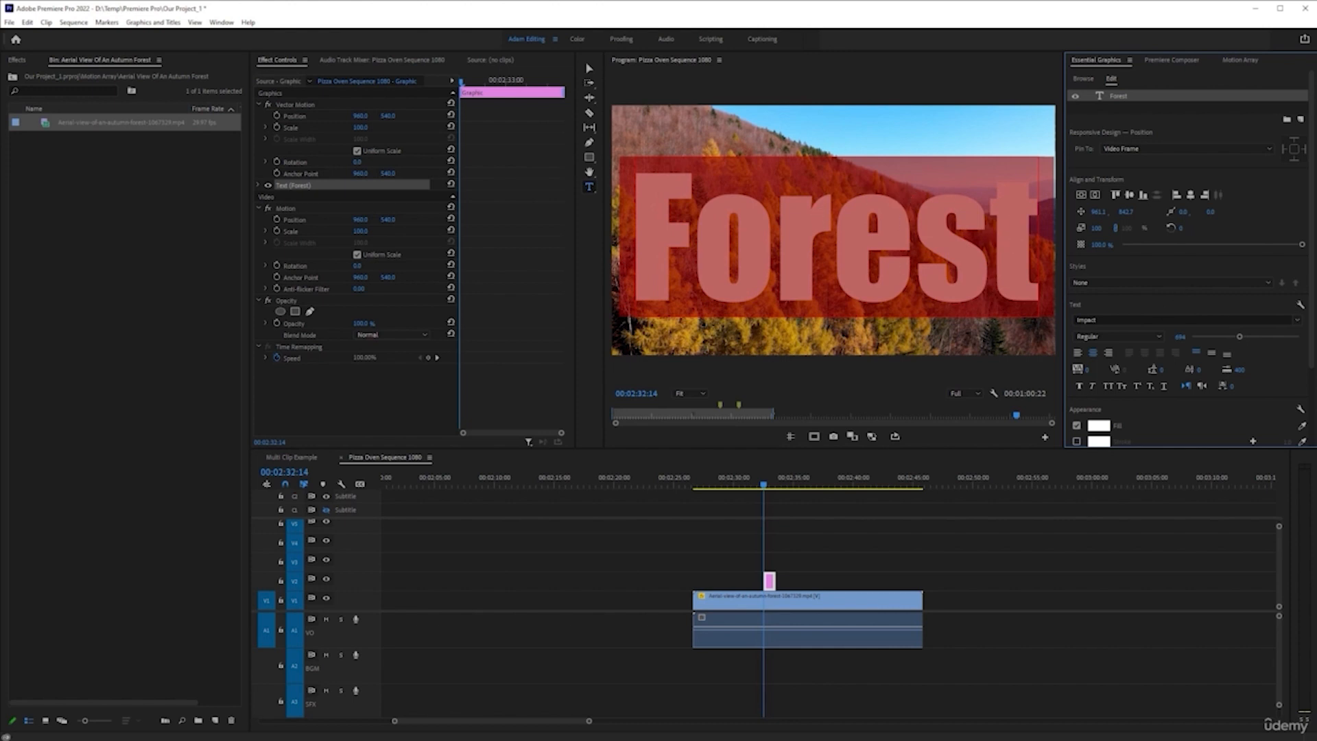
# Try the Interstate and Norwester fonts on the Forest title
pyautogui.click(1298, 321)
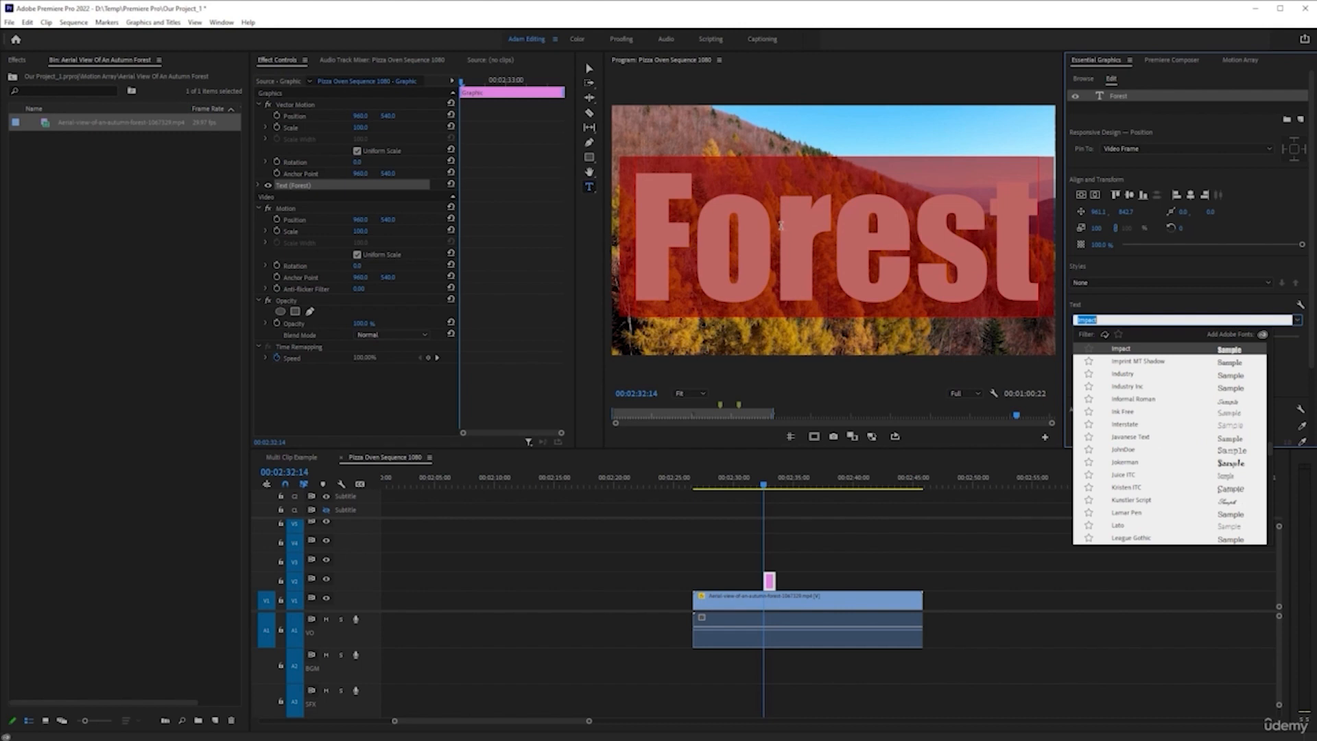
pyautogui.click(1125, 424)
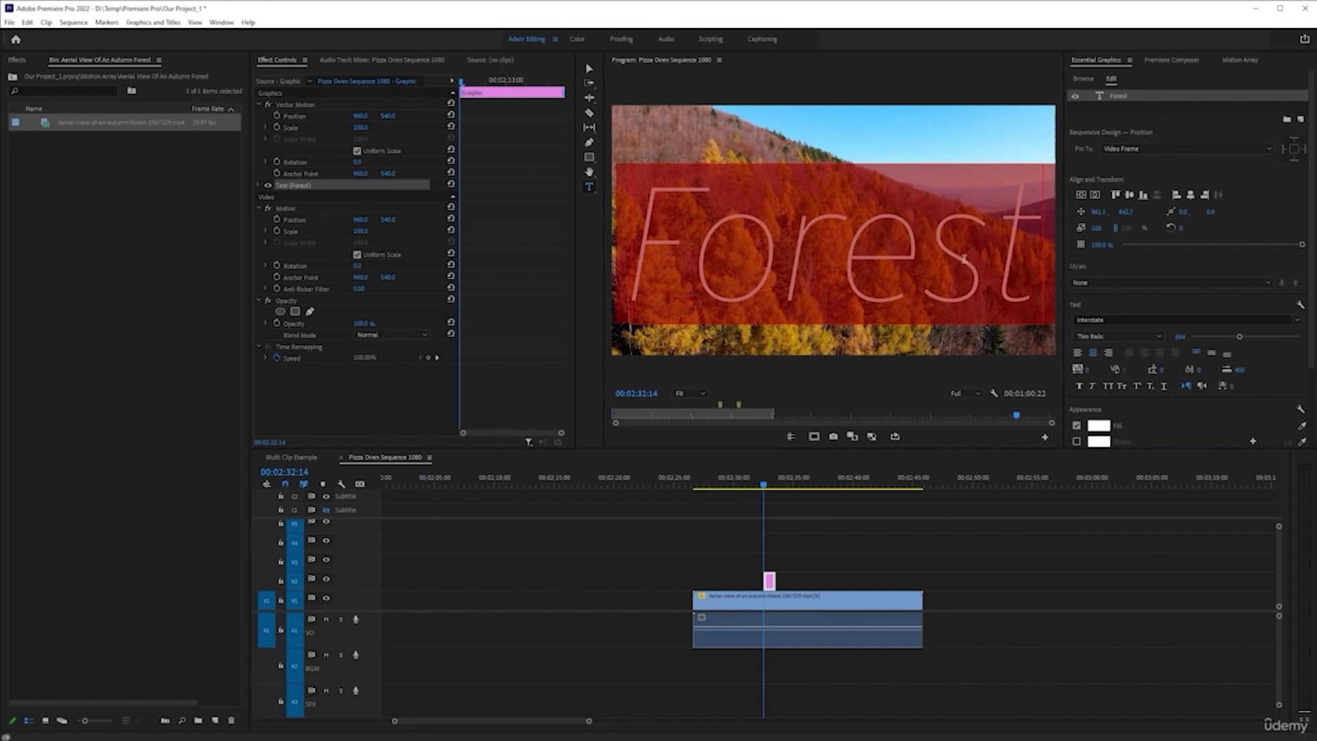
pyautogui.click(1296, 320)
pyautogui.scroll(-10, 1166, 463)
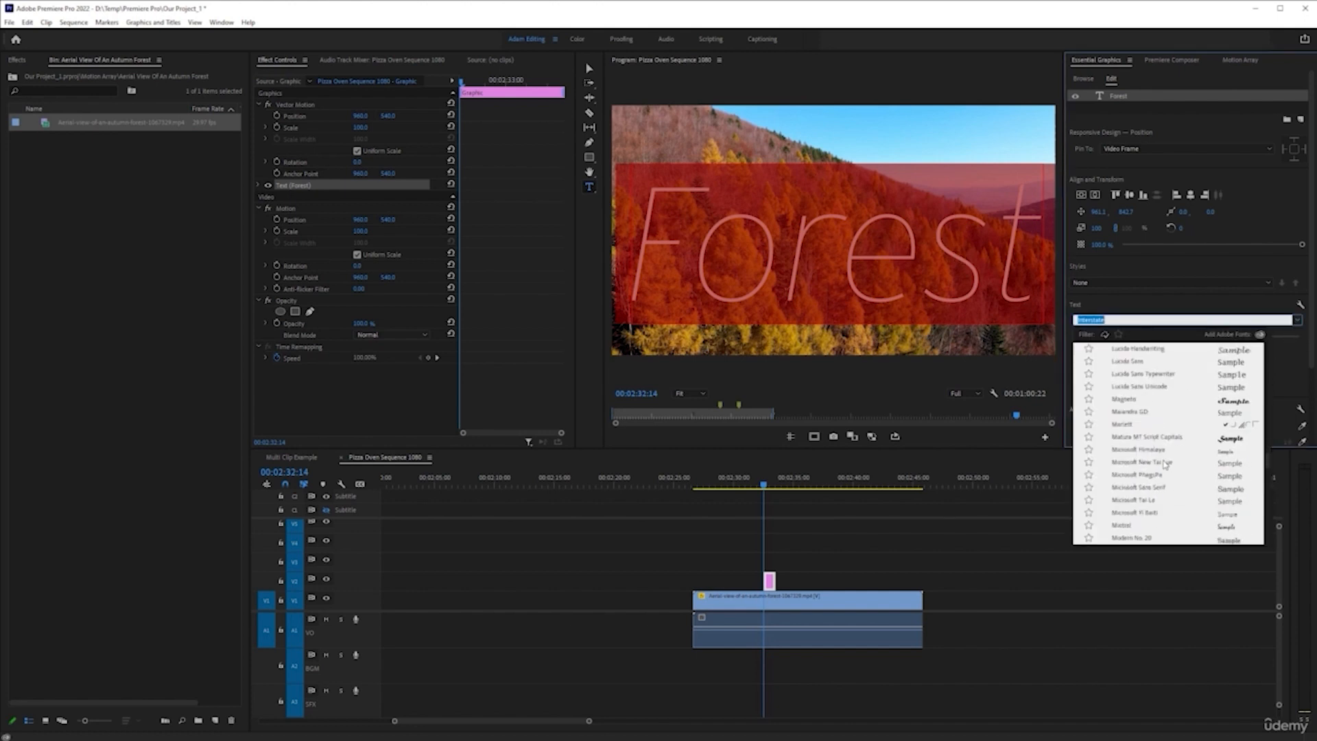
pyautogui.scroll(-7, 1152, 461)
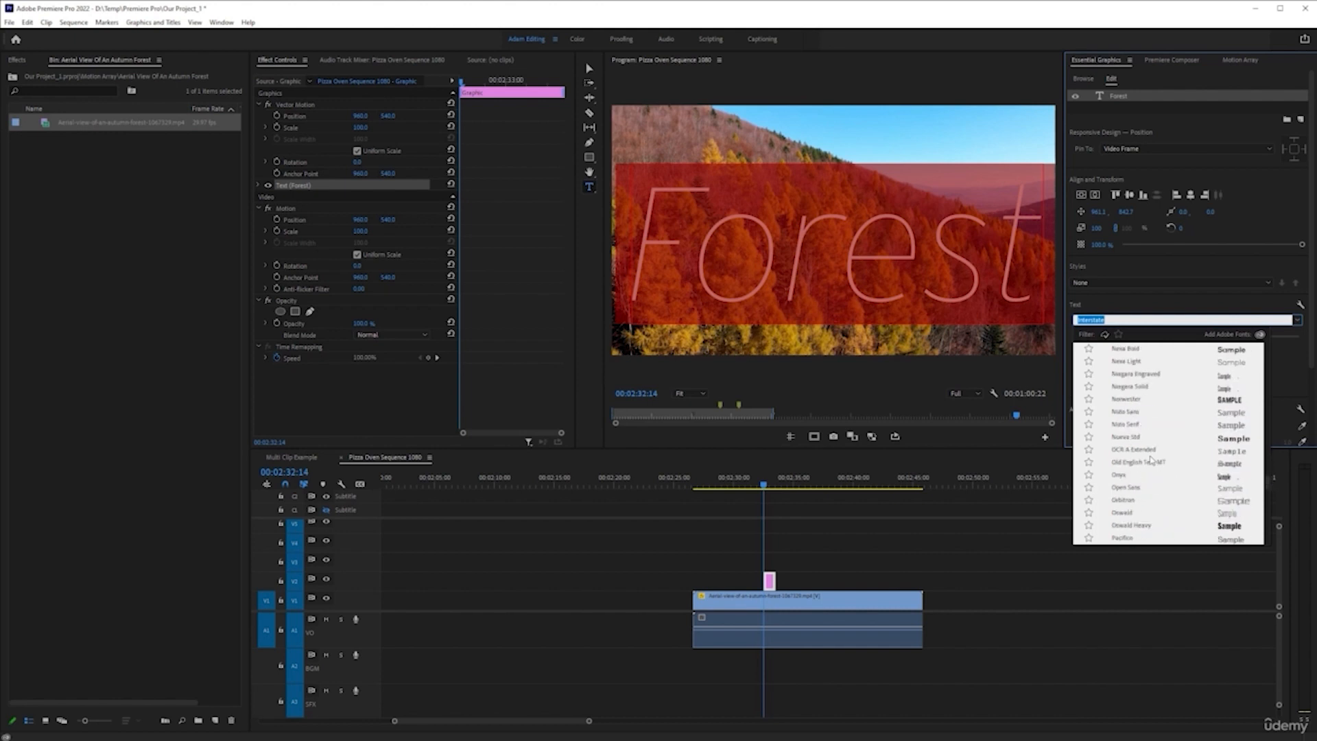
pyautogui.click(1148, 403)
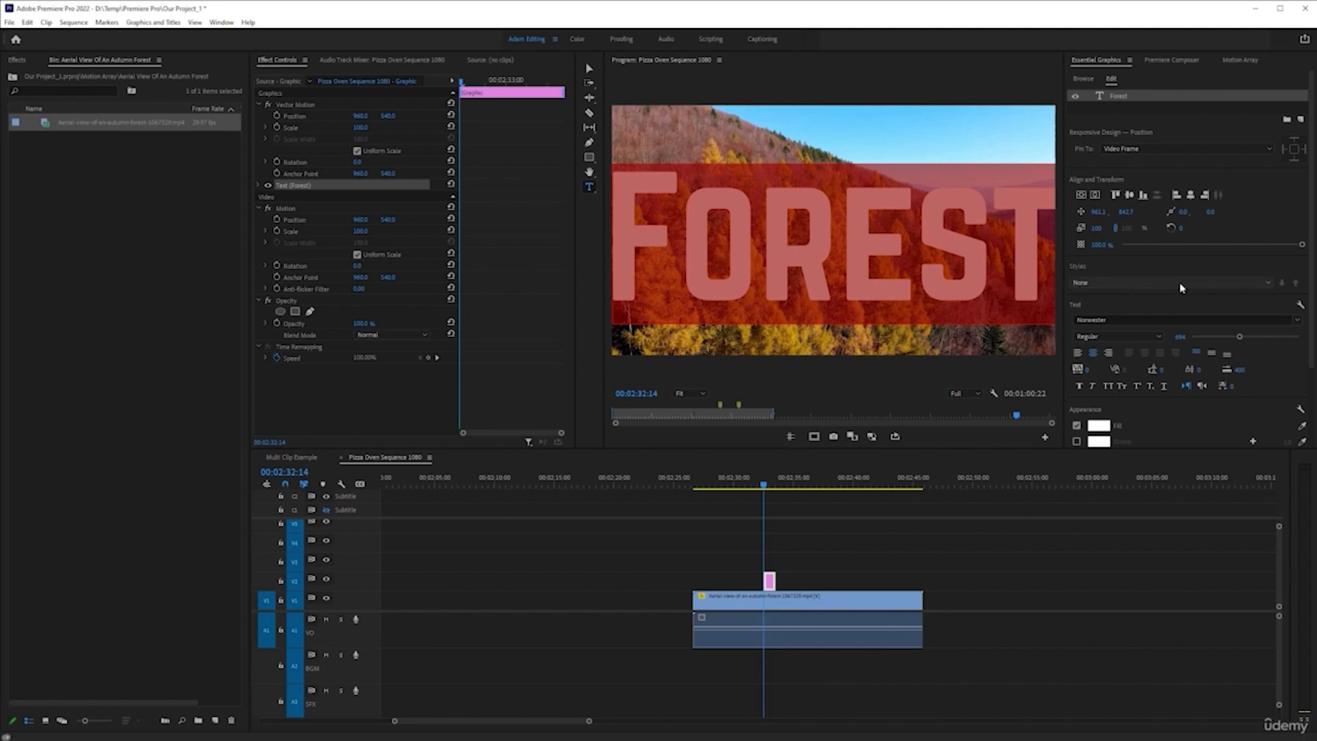
# Try the Showcard Gothic and ScriptoramaMarkdownJF fonts on the Forest title
pyautogui.click(1301, 322)
pyautogui.scroll(-5, 1195, 407)
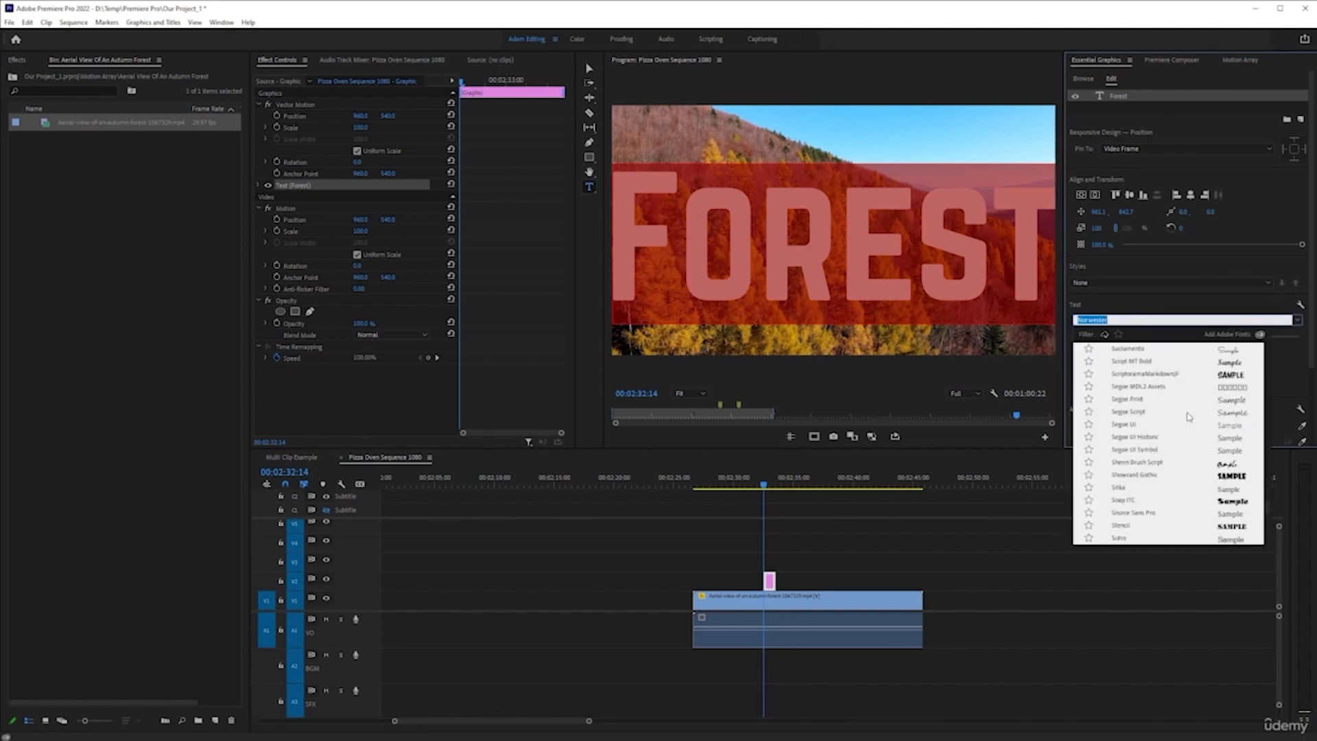
pyautogui.click(1160, 475)
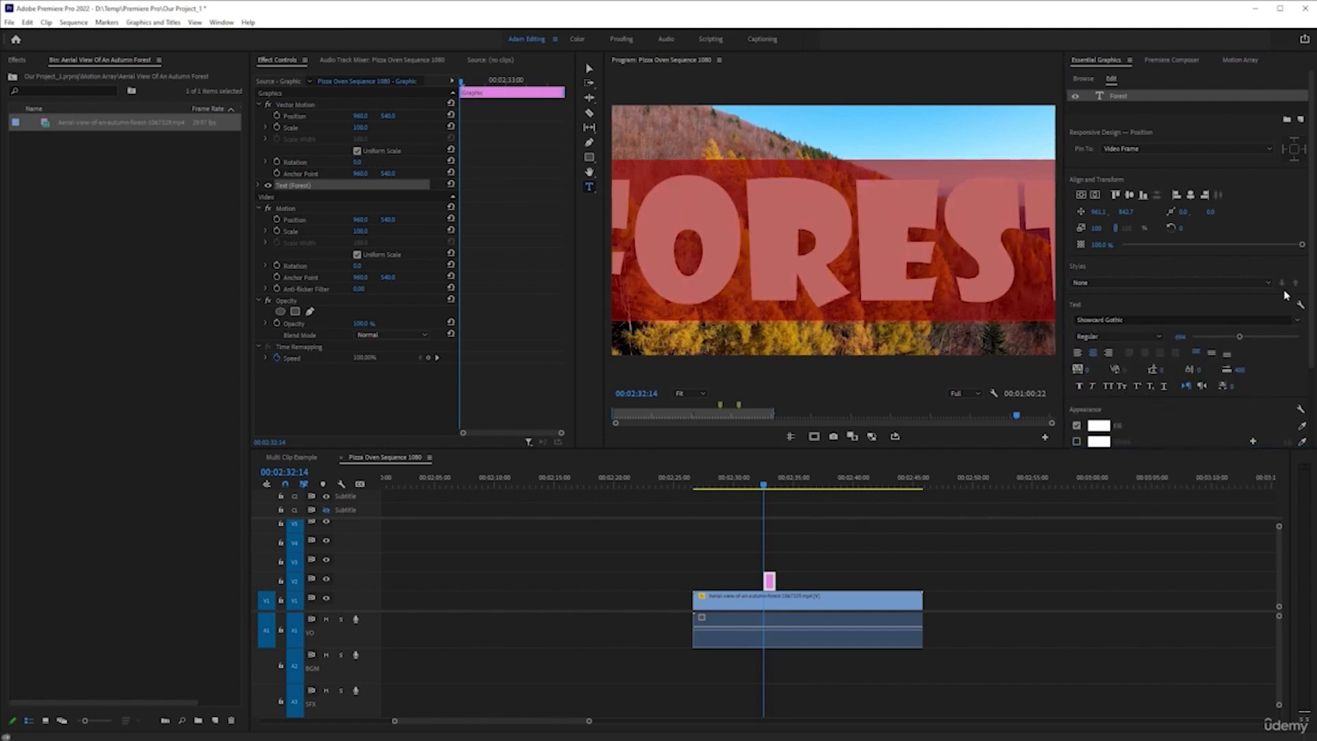
pyautogui.click(1296, 320)
pyautogui.scroll(-6, 1177, 428)
pyautogui.scroll(5, 1177, 428)
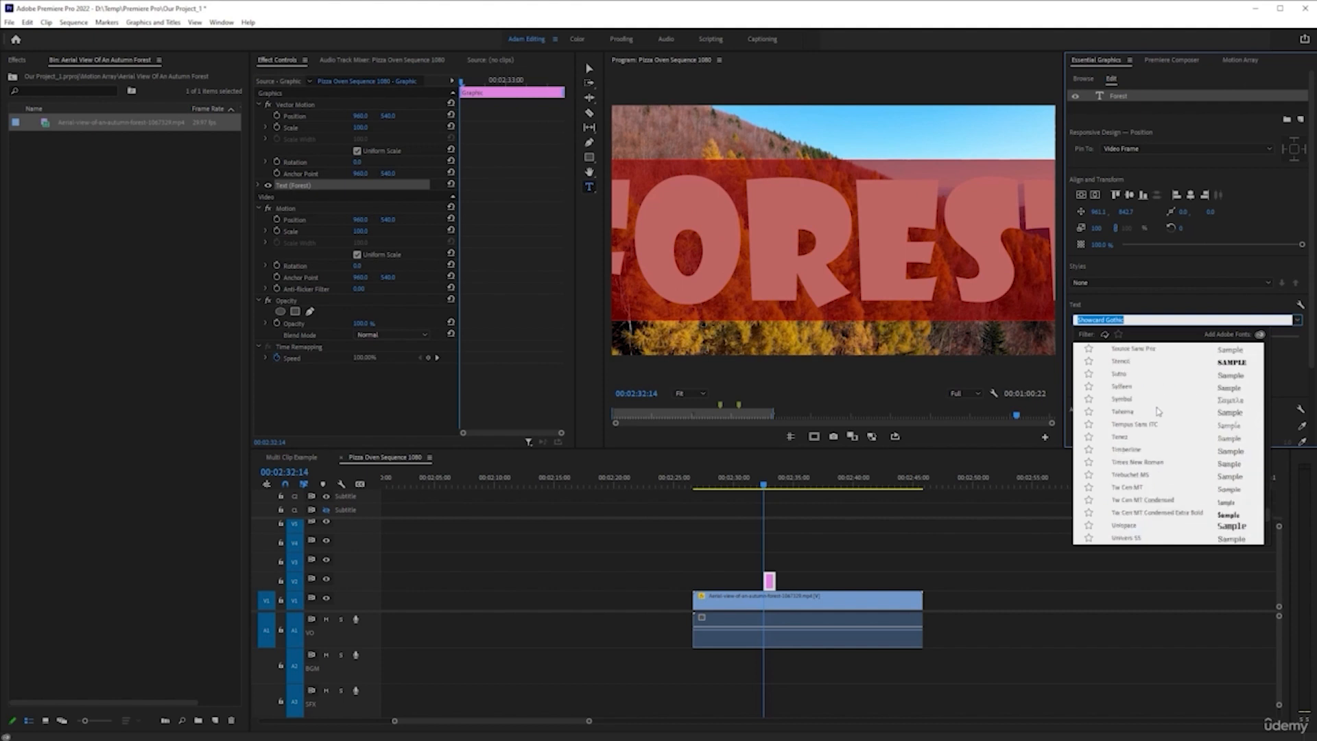
pyautogui.scroll(3, 1157, 411)
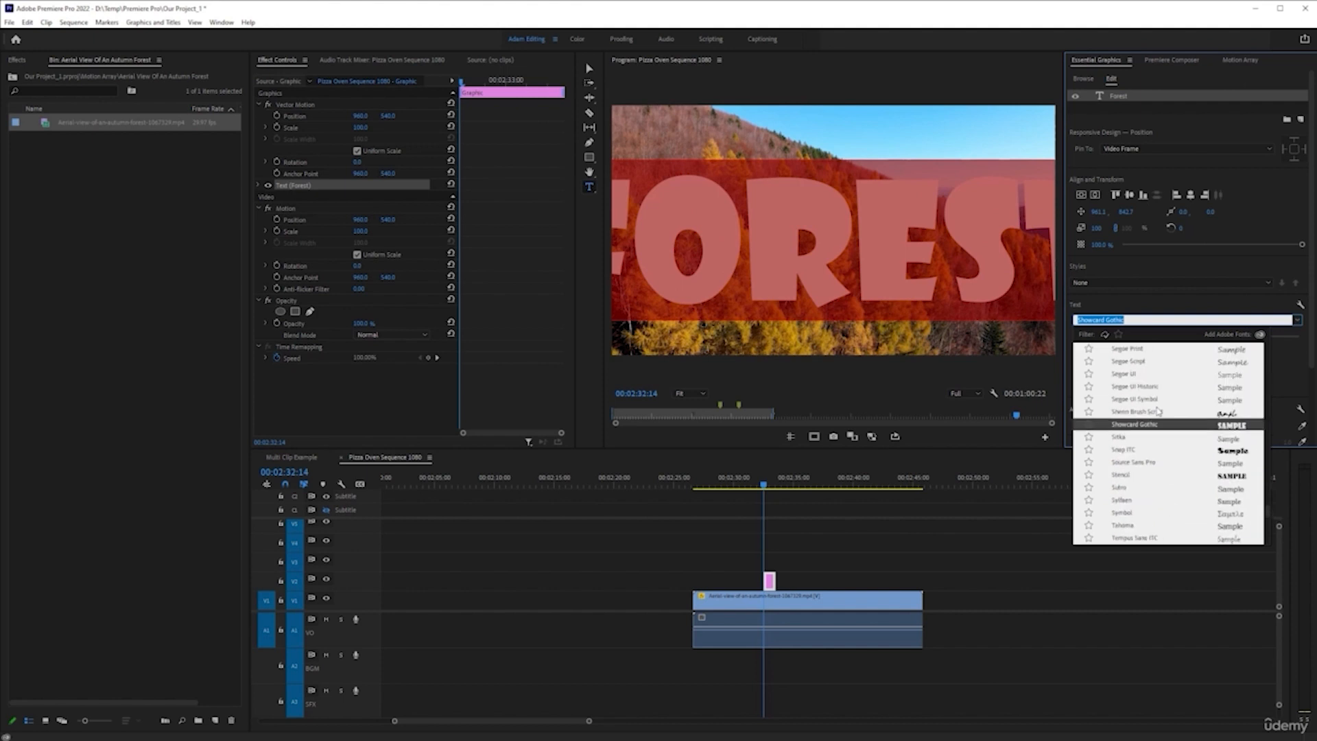
pyautogui.scroll(1, 1158, 411)
pyautogui.click(1140, 362)
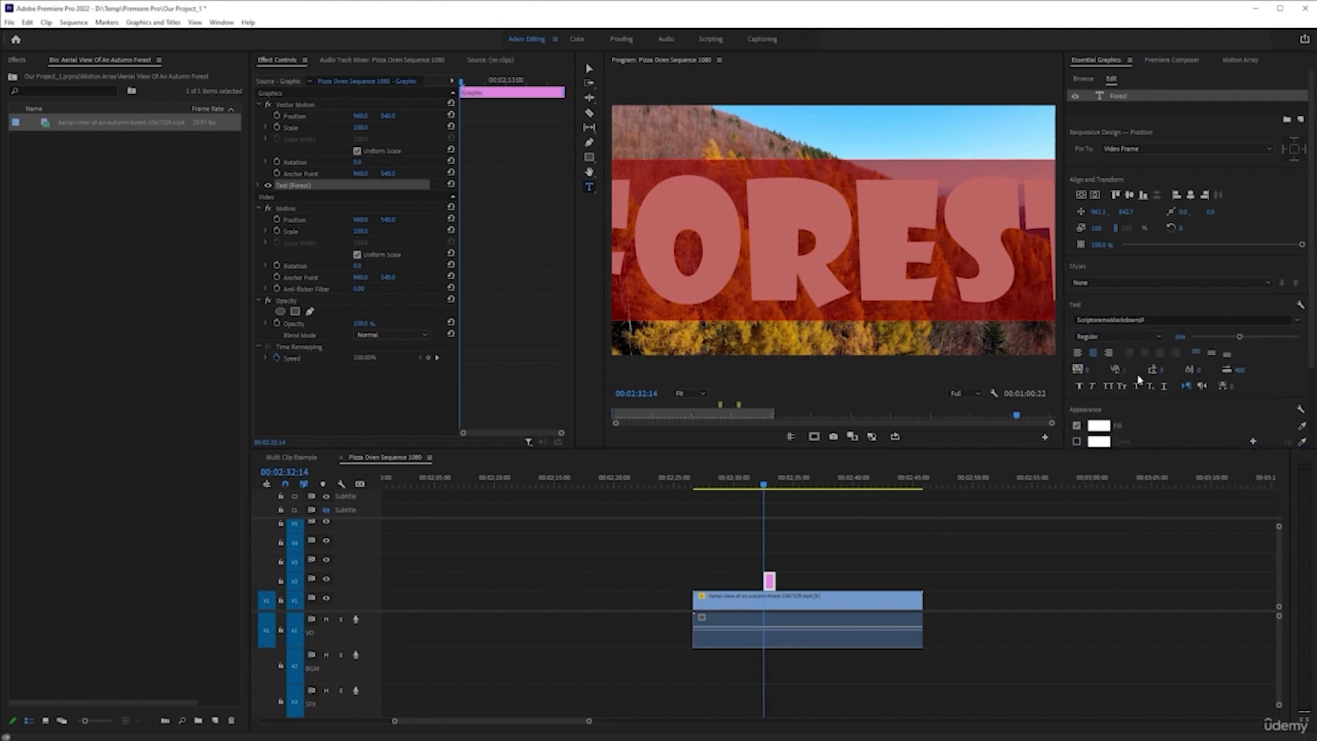
# Change the Forest title's font to Nexa Bold and turn on All Caps
pyautogui.click(1297, 320)
pyautogui.scroll(-1, 1132, 411)
pyautogui.scroll(7, 1177, 403)
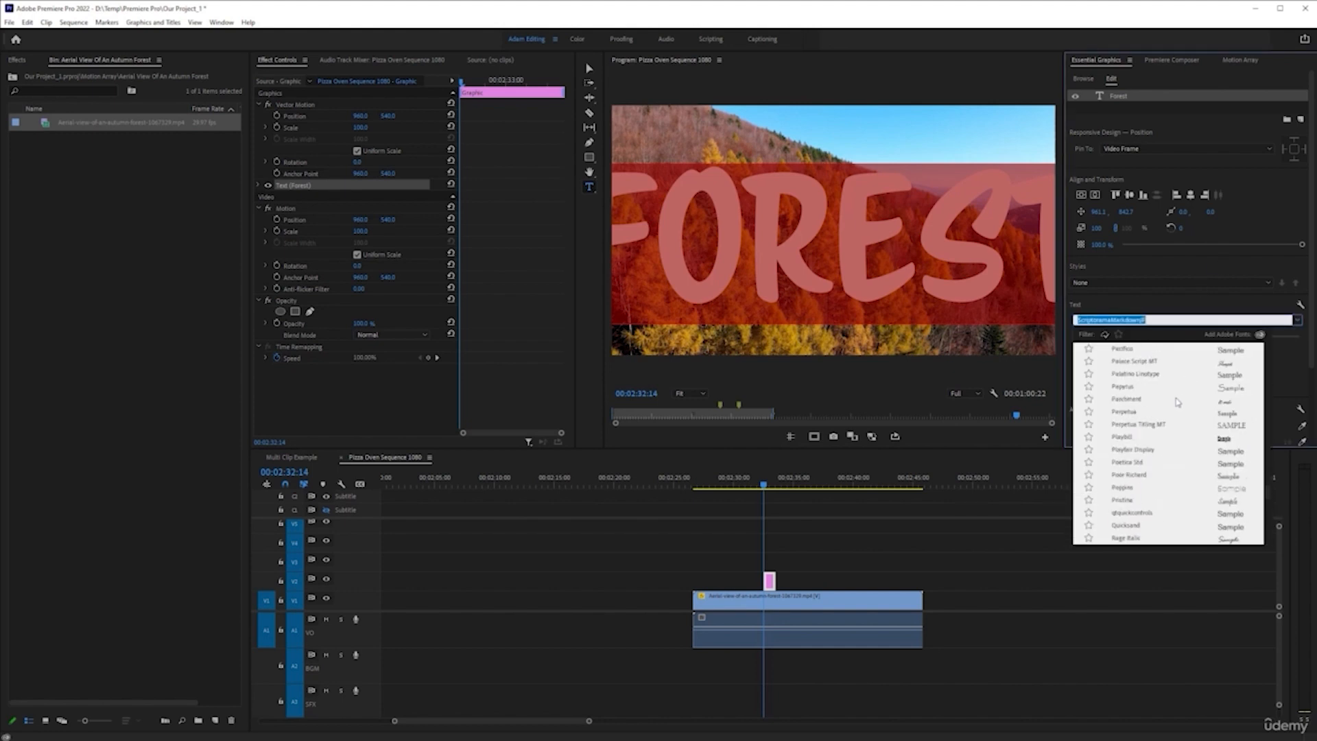
pyautogui.scroll(2, 1177, 403)
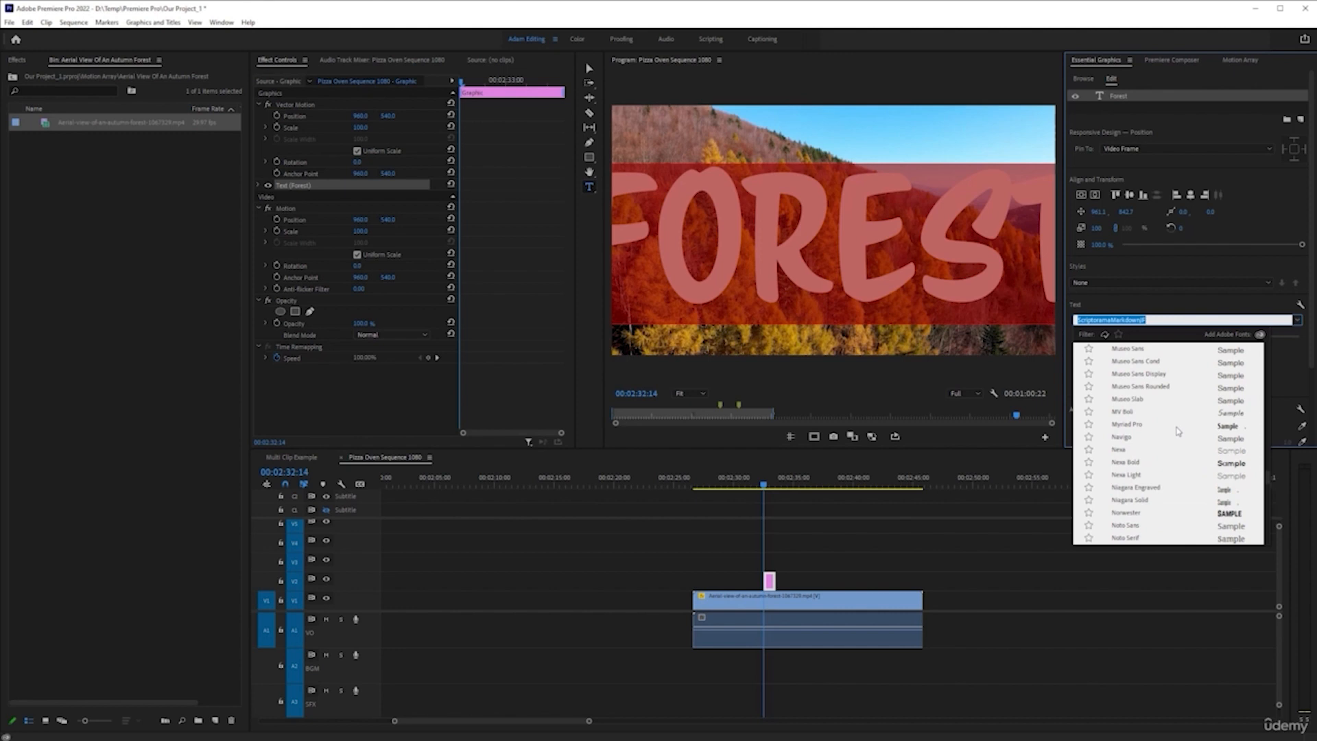
pyautogui.click(1153, 462)
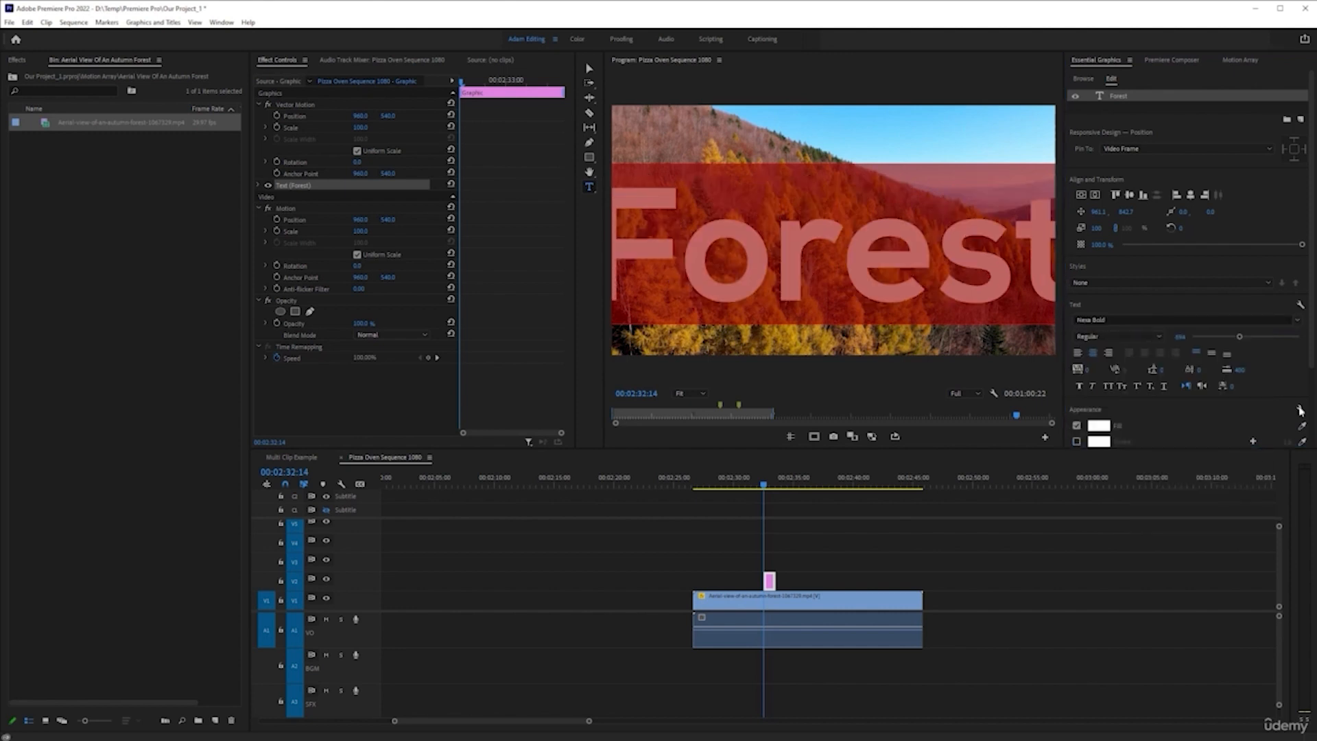
pyautogui.click(1107, 385)
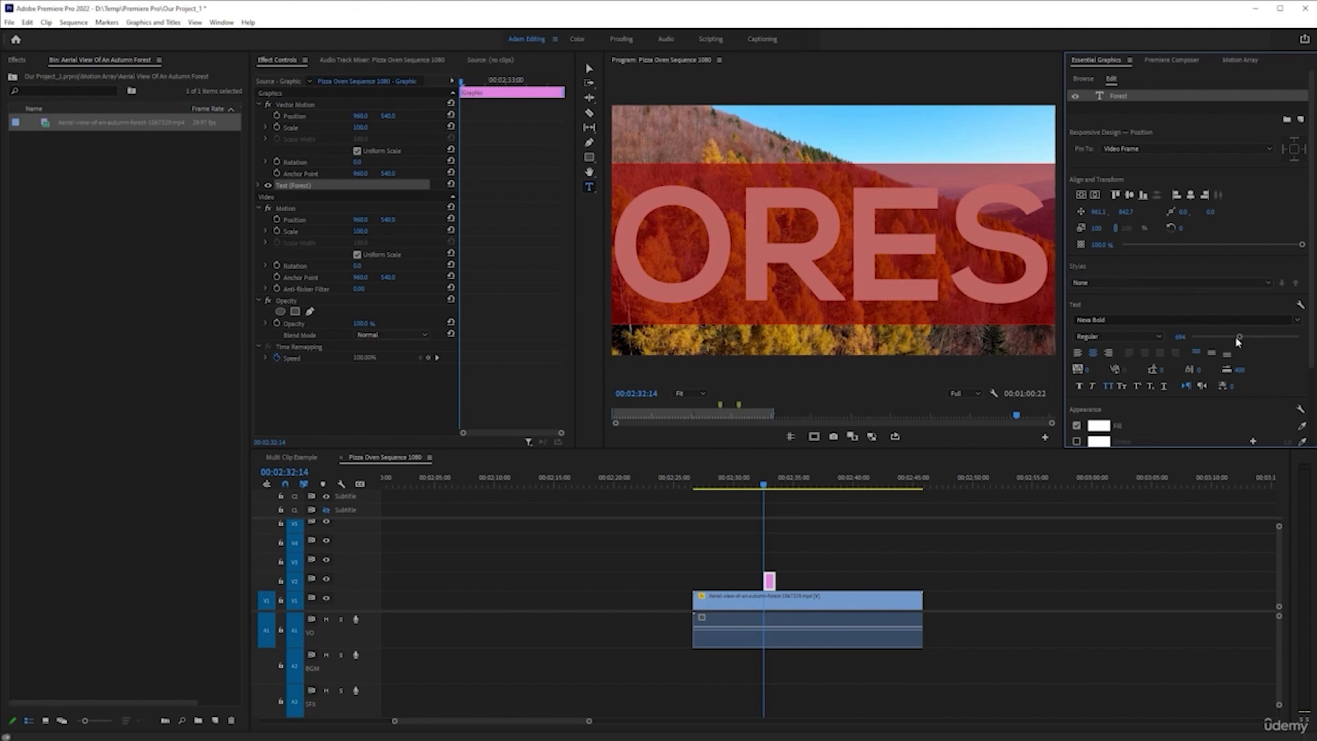
# Reduce the FOREST title's font size to 450 and centre the text in the frame again
pyautogui.moveTo(1238, 338); pyautogui.dragTo(1223, 337)
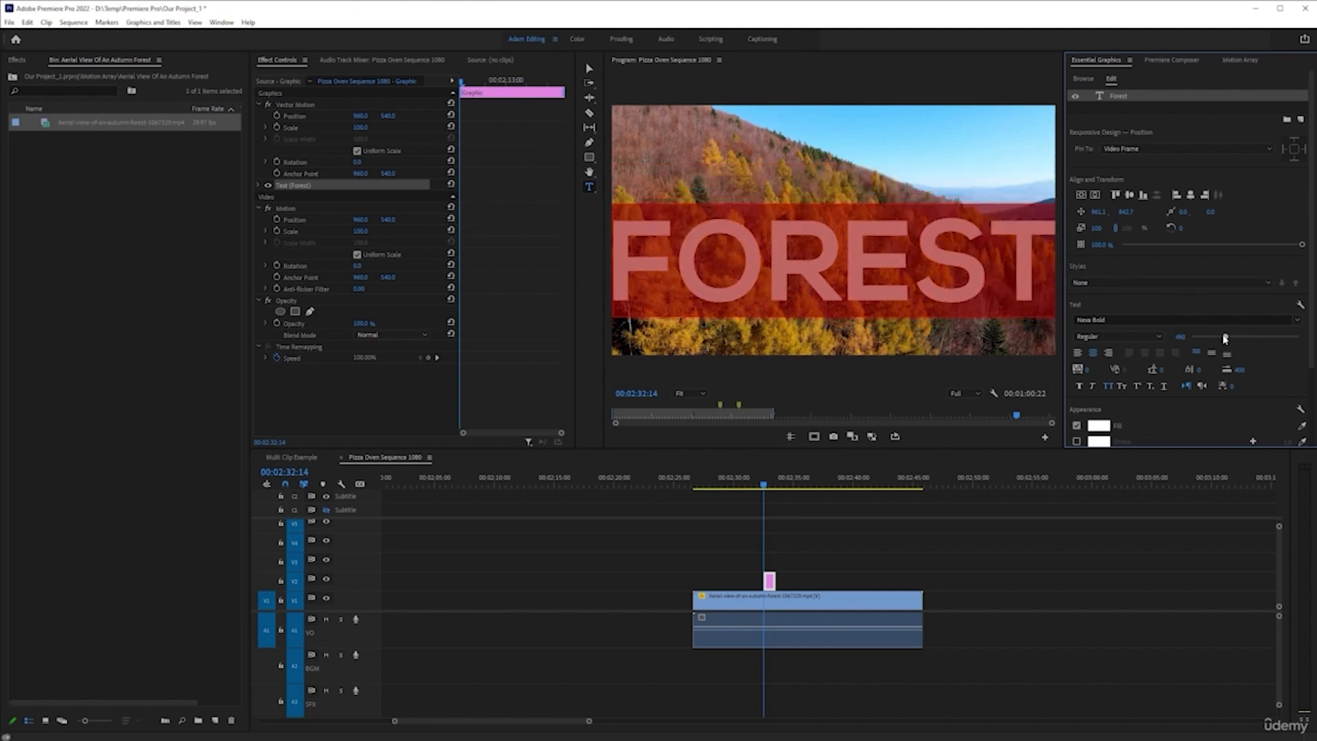
pyautogui.moveTo(1127, 214); pyautogui.dragTo(1117, 214)
pyautogui.click(1082, 194)
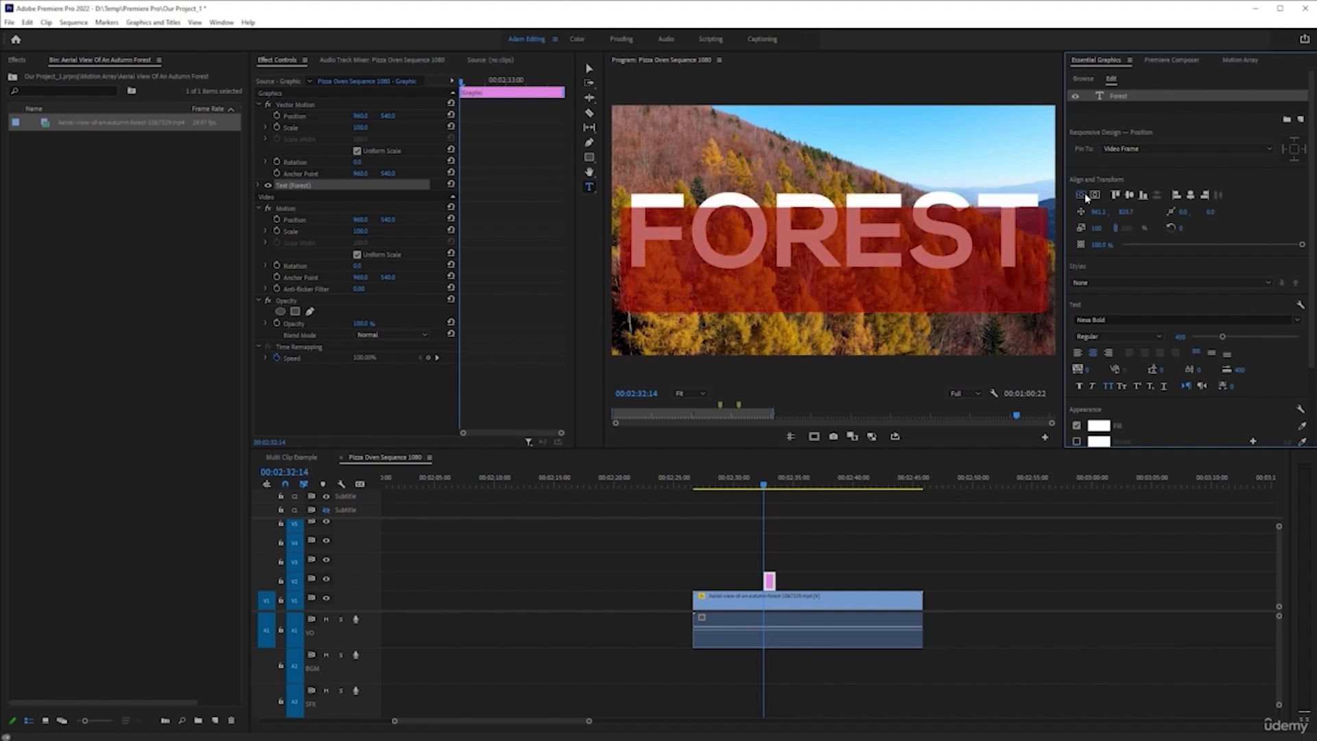
pyautogui.click(1095, 197)
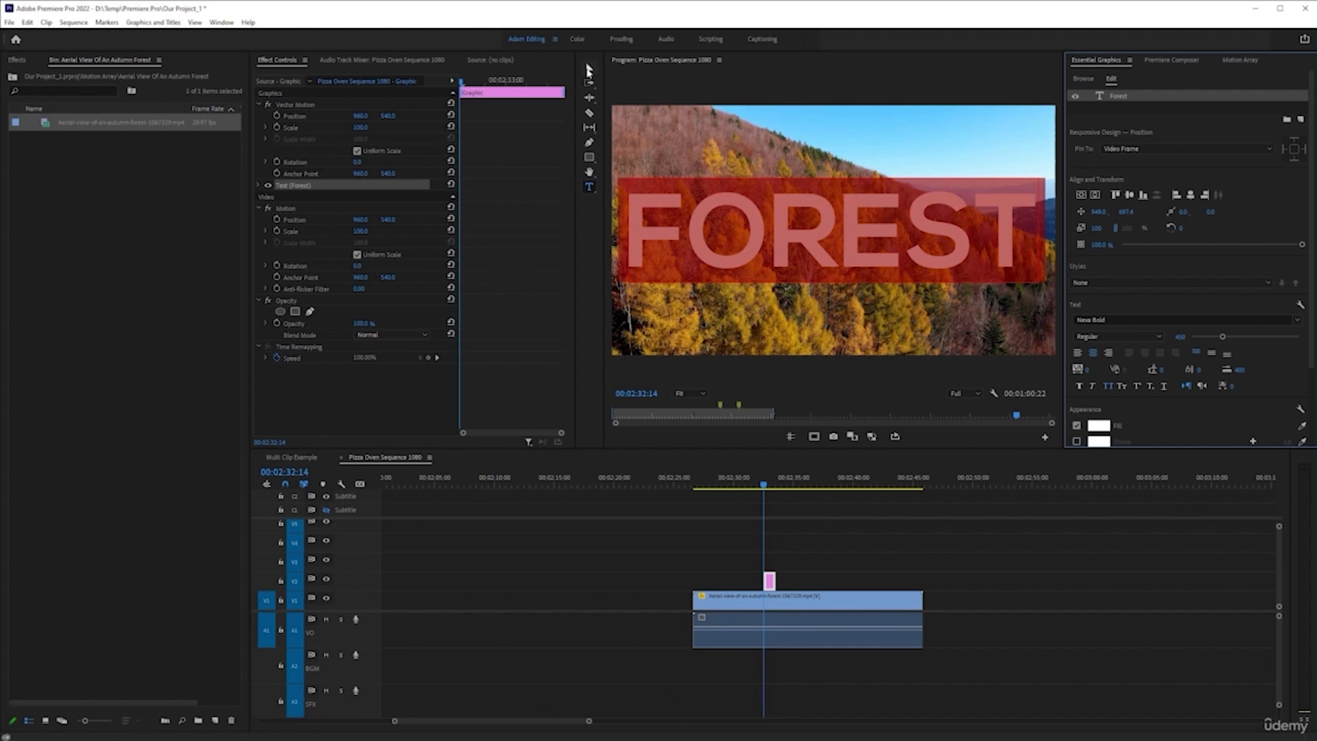
# Extend both ends of the FOREST title clip on V2 to match the full length of the autumn forest clip
pyautogui.click(587, 70)
pyautogui.moveTo(778, 582); pyautogui.dragTo(922, 581)
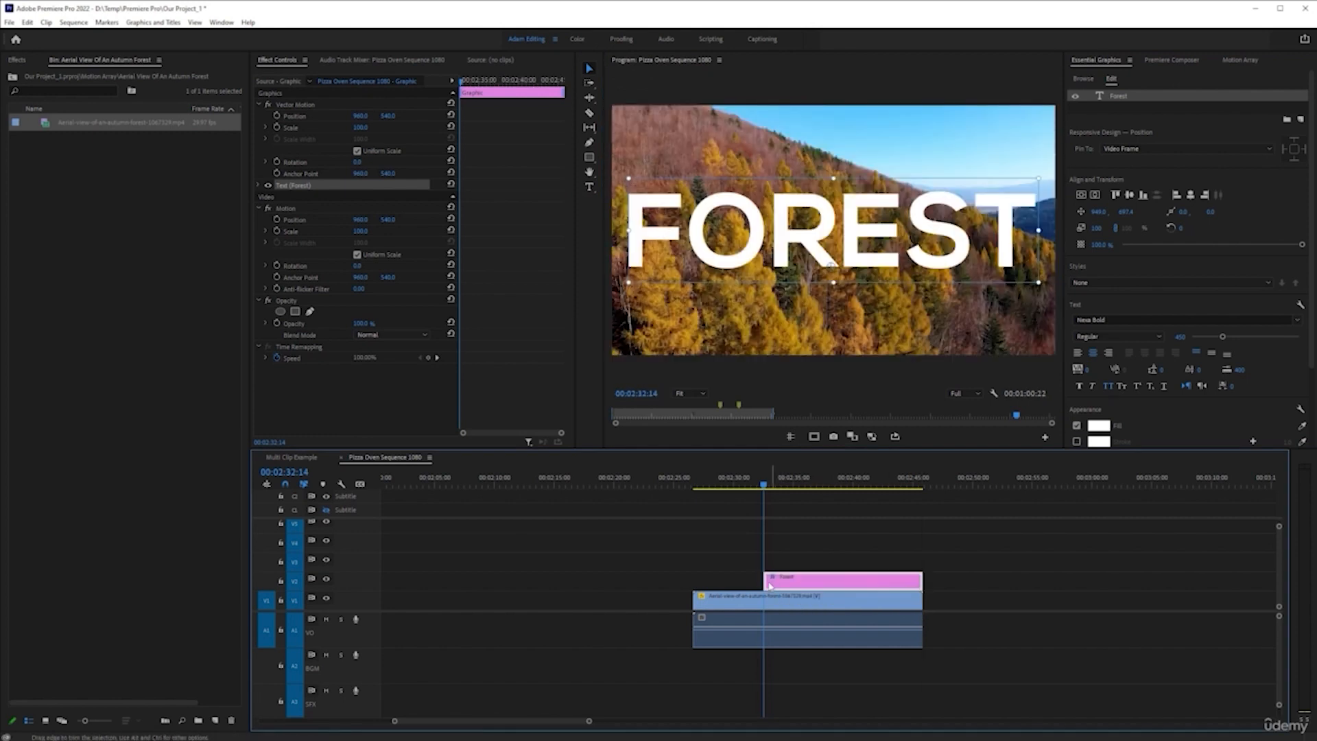
pyautogui.moveTo(761, 582); pyautogui.dragTo(693, 582)
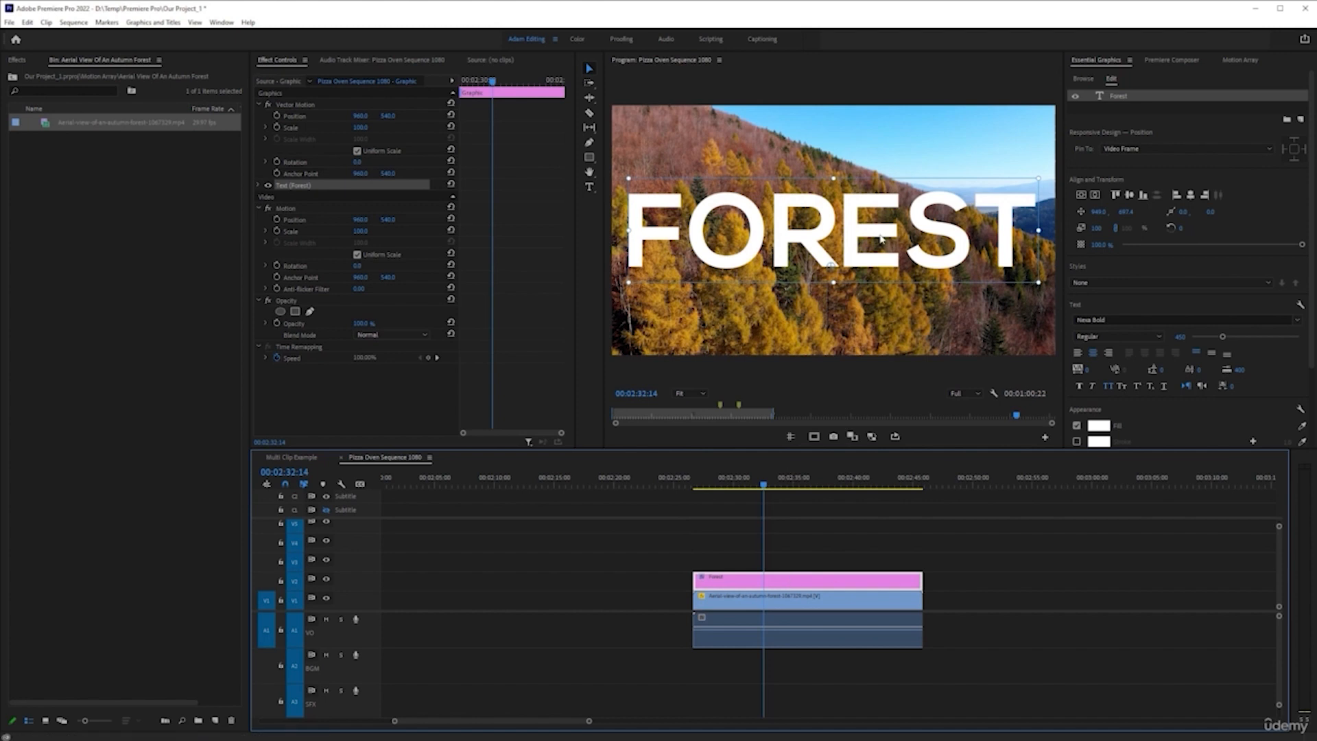
# Play the sequence with the FOREST title from the clip's start up to 00:02:31:14
pyautogui.click(808, 549)
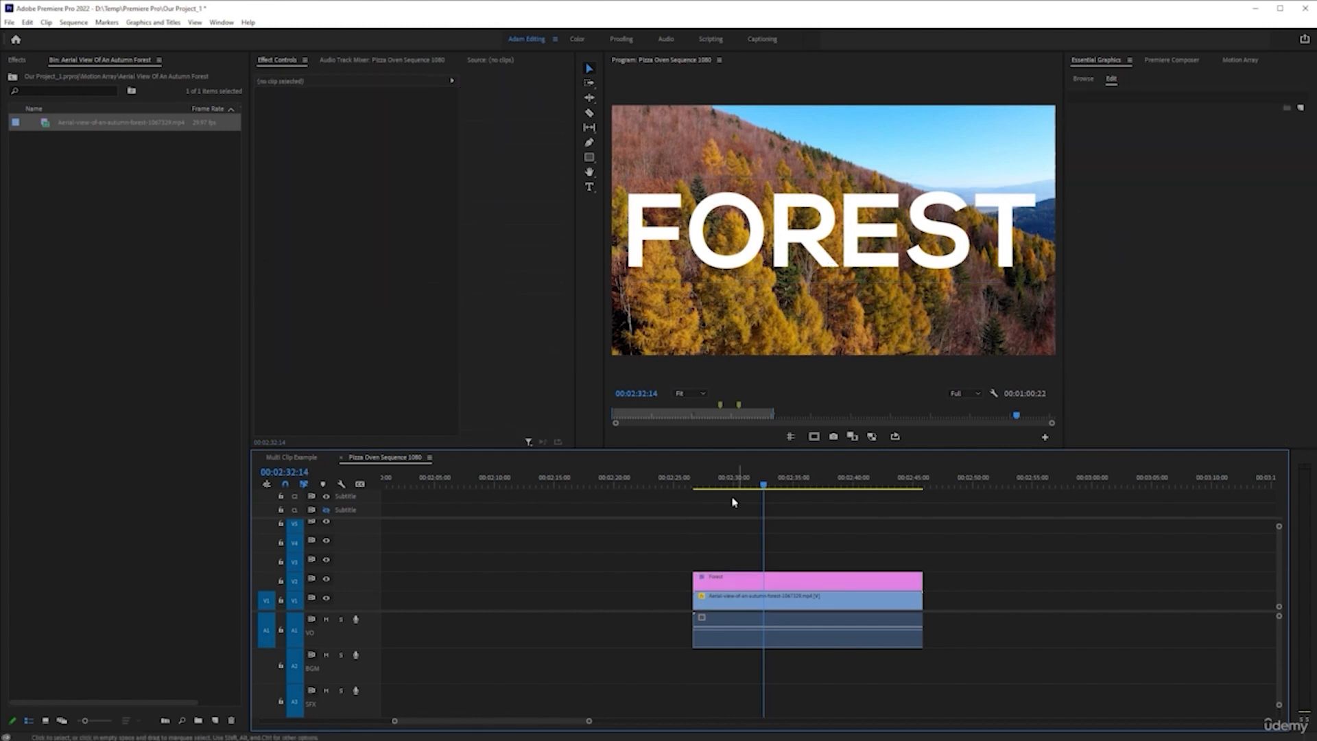
pyautogui.click(697, 480)
pyautogui.press('space')
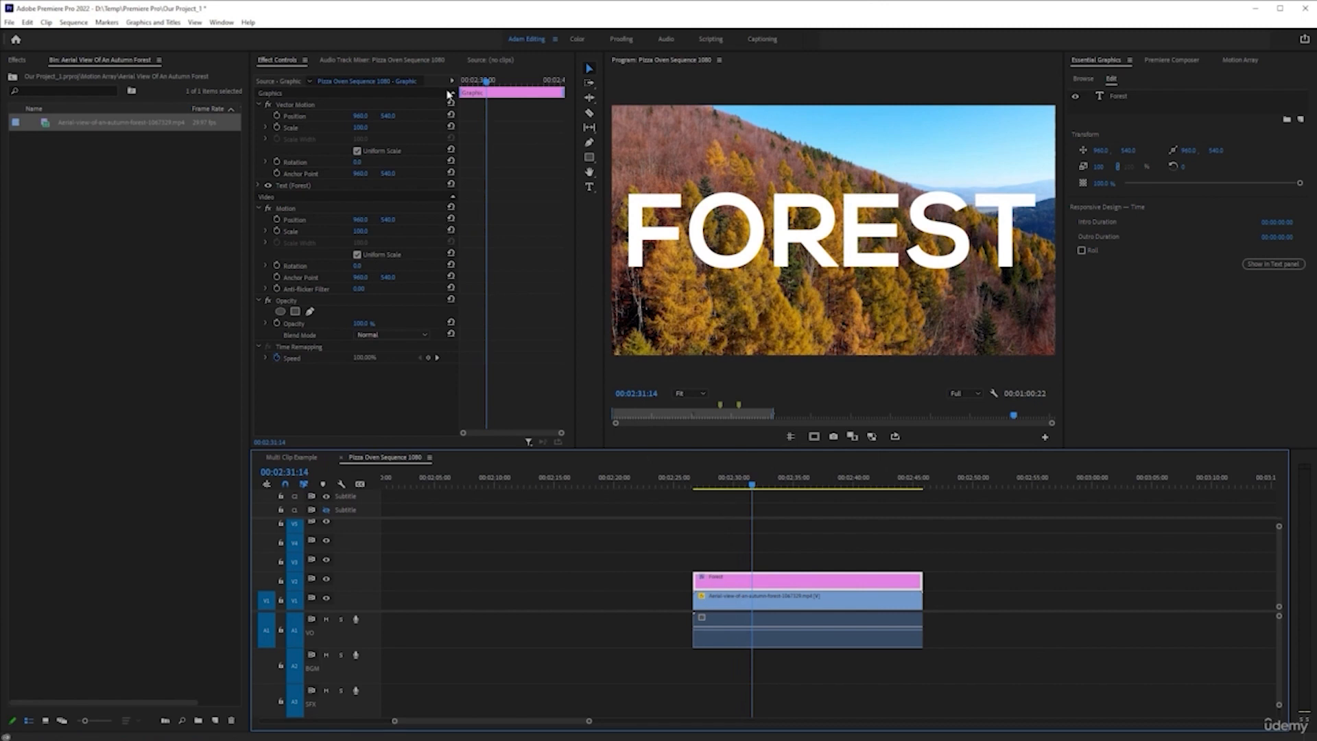
# Apply the Track Matte Key effect to the autumn forest clip on V1 and set its matte to Video 2
pyautogui.click(17, 60)
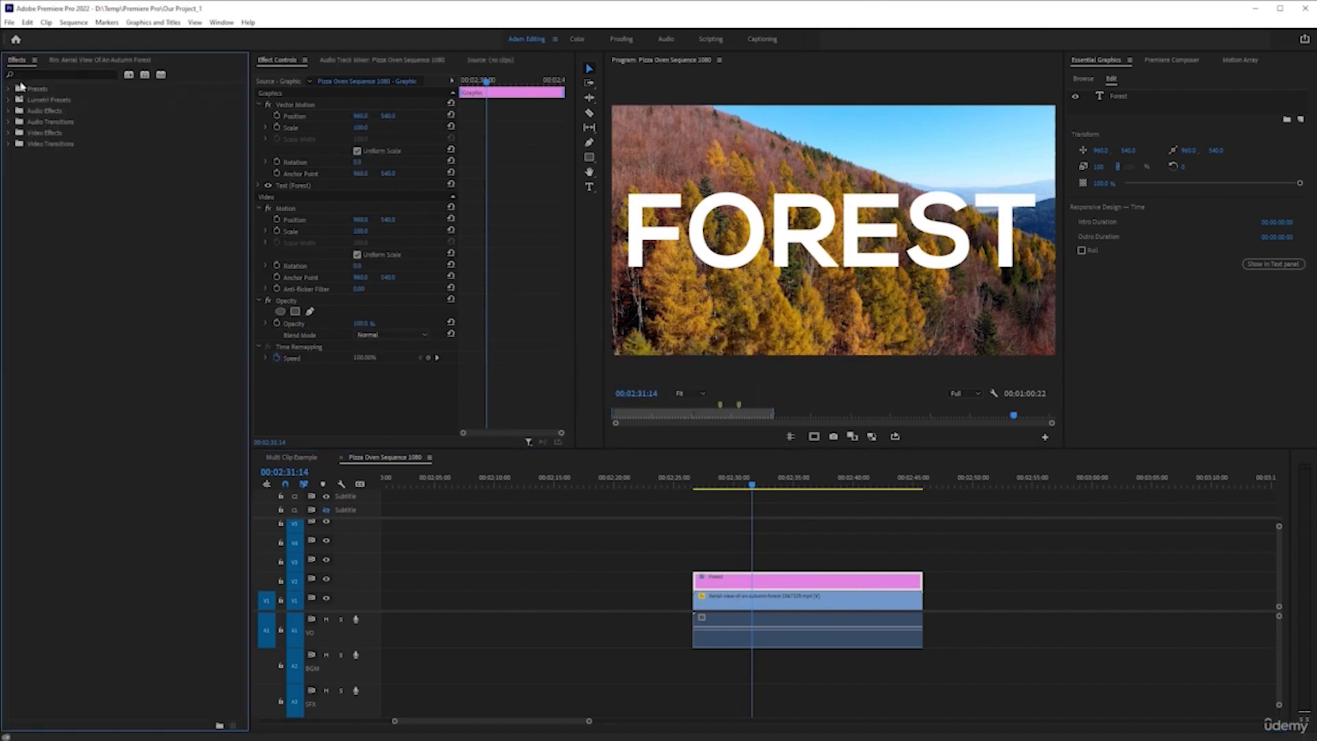
pyautogui.click(60, 71)
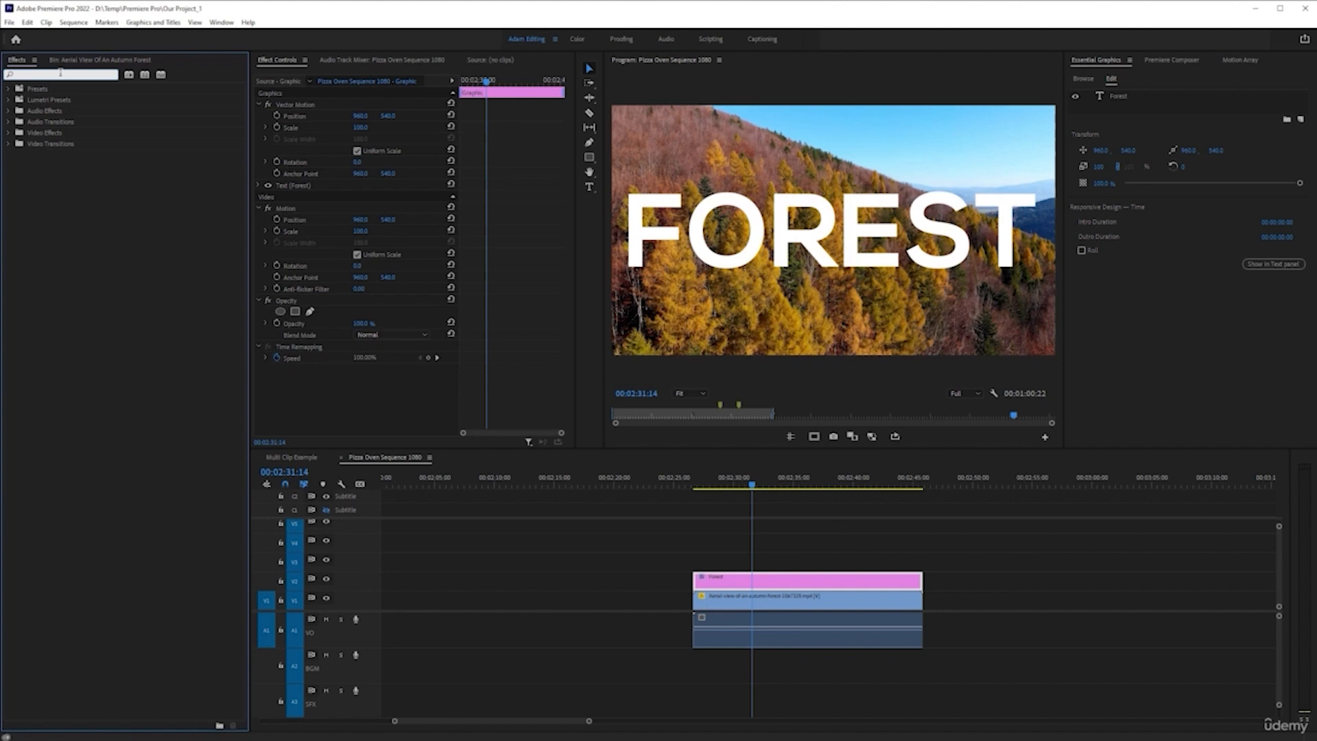
pyautogui.write('track')
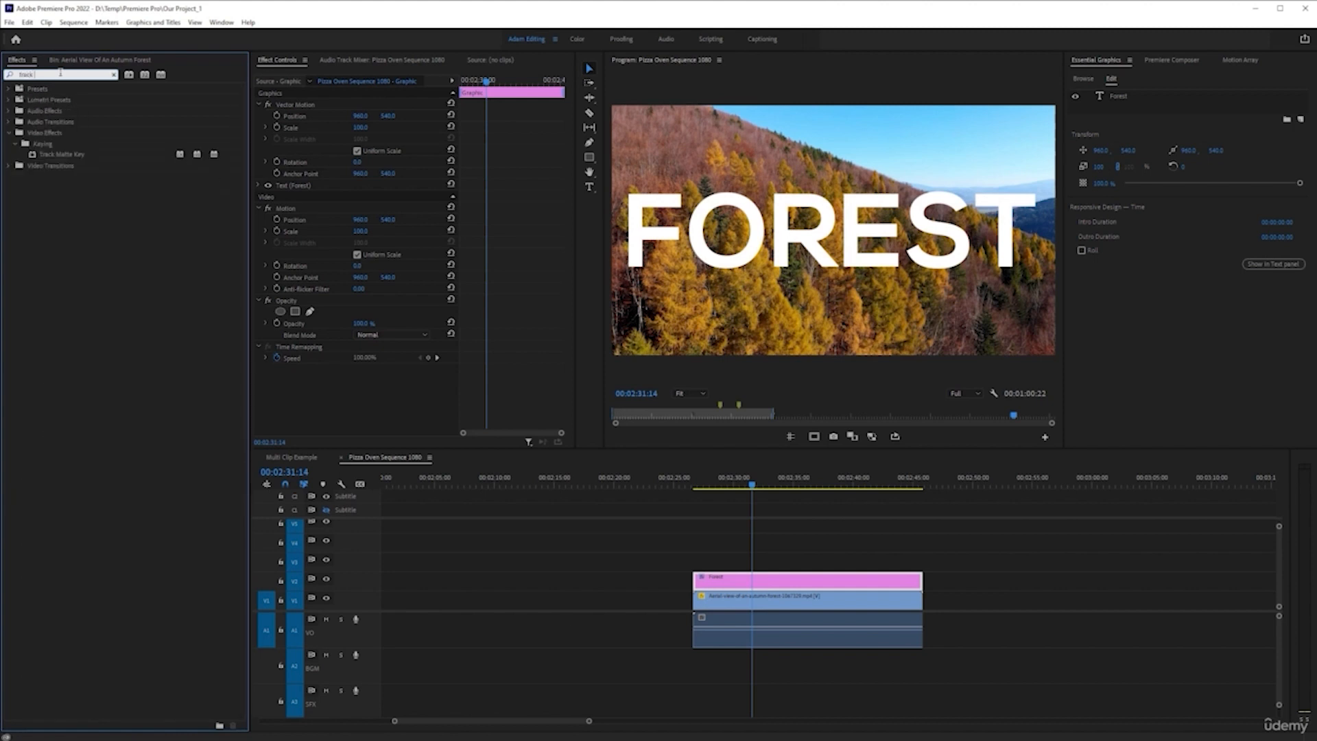
pyautogui.click(78, 155)
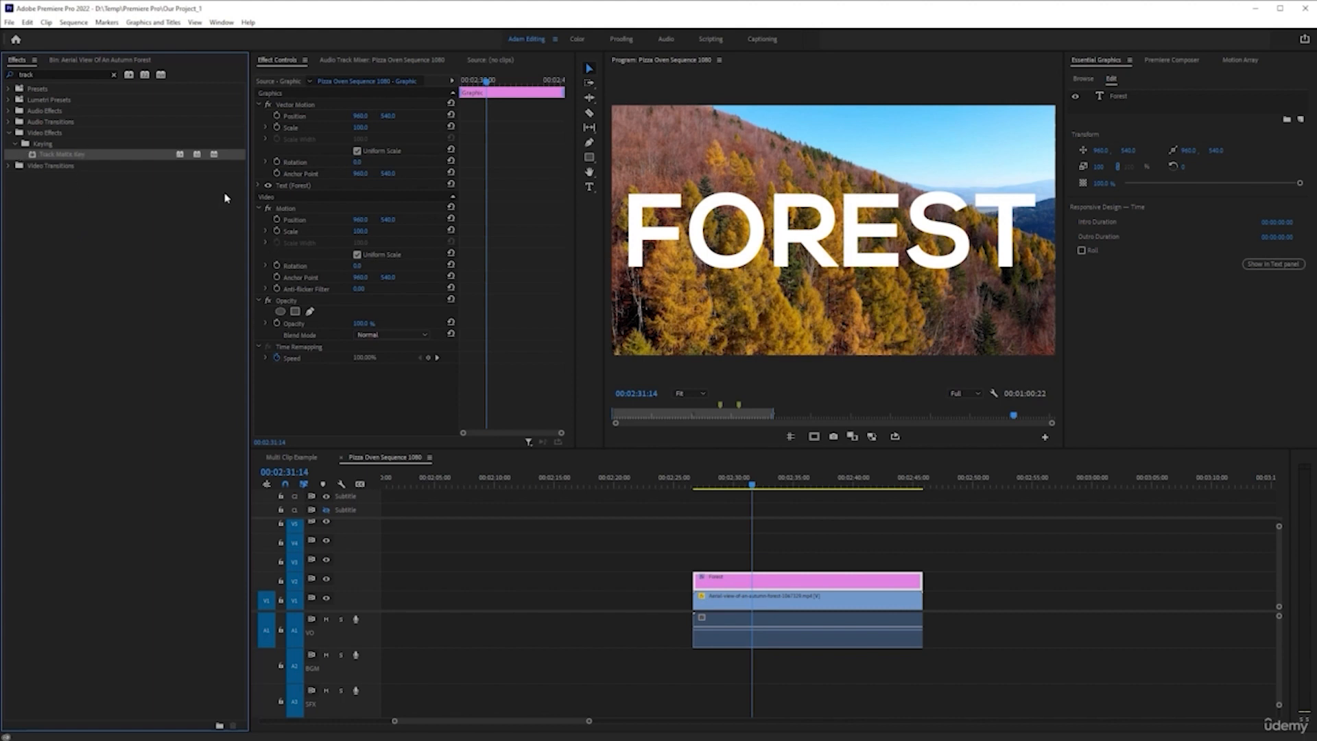
pyautogui.moveTo(49, 157); pyautogui.dragTo(748, 606)
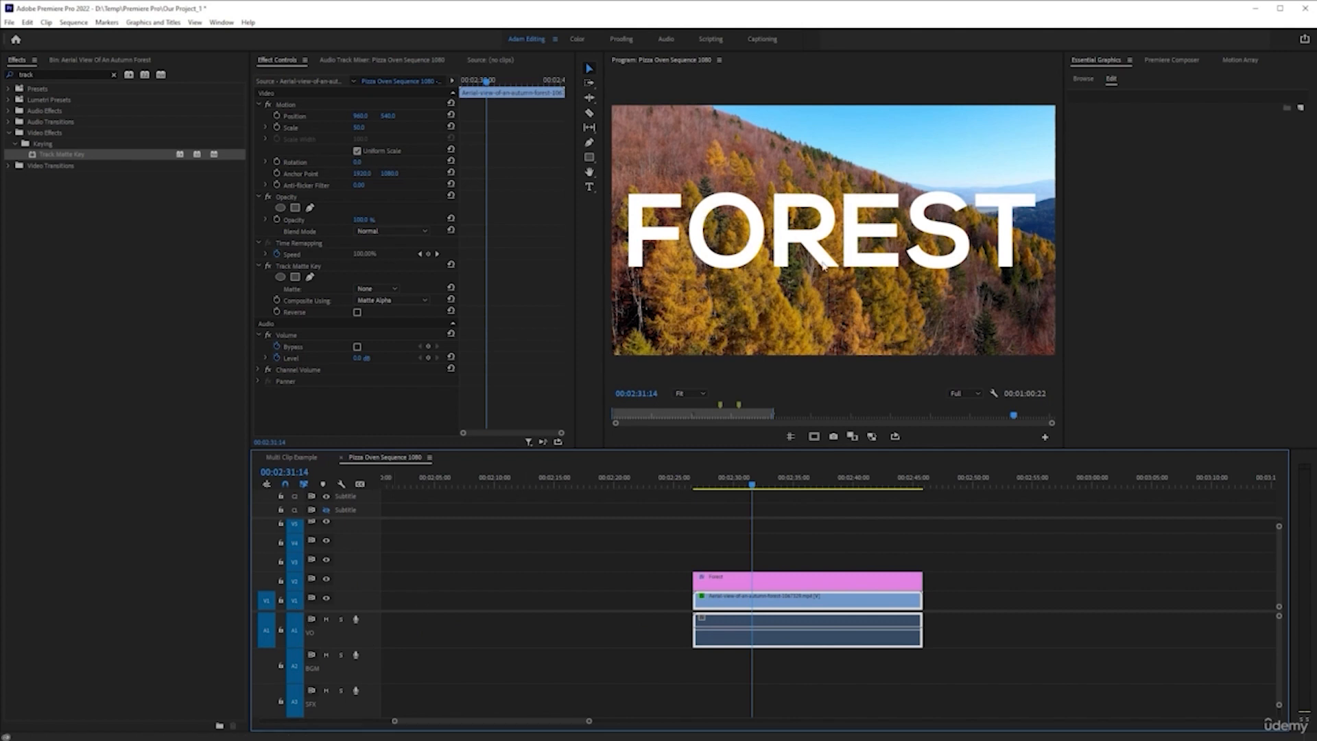
pyautogui.click(376, 289)
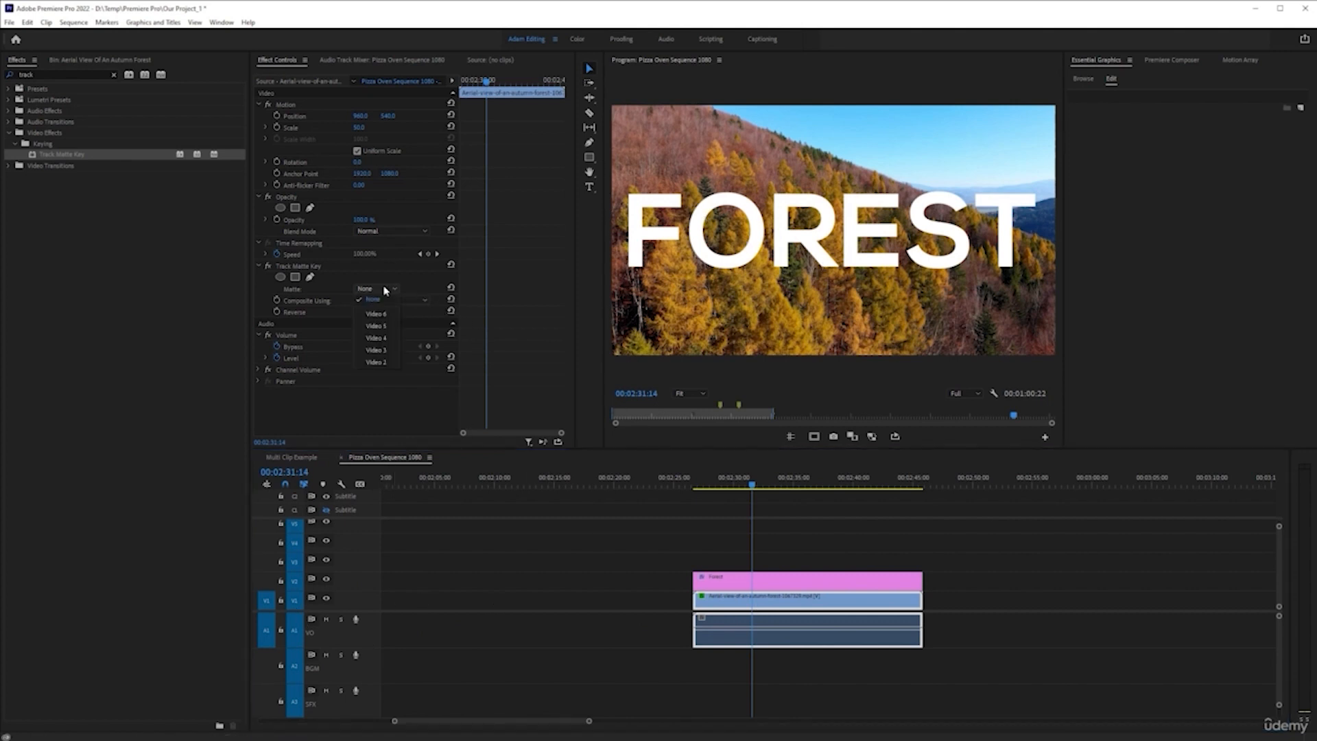
pyautogui.click(387, 365)
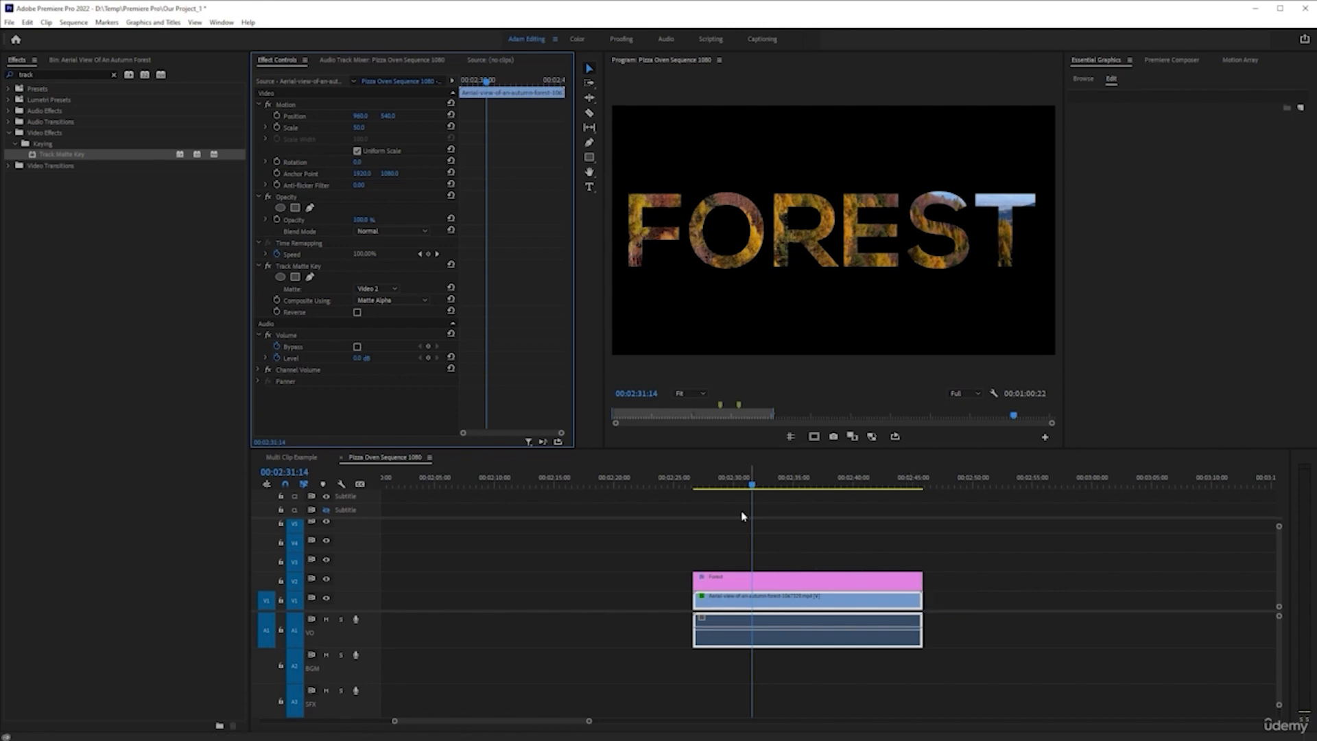
# Play the footage-filled FOREST title from the clip's start and return the playhead to the start
pyautogui.click(694, 484)
pyautogui.press('space')
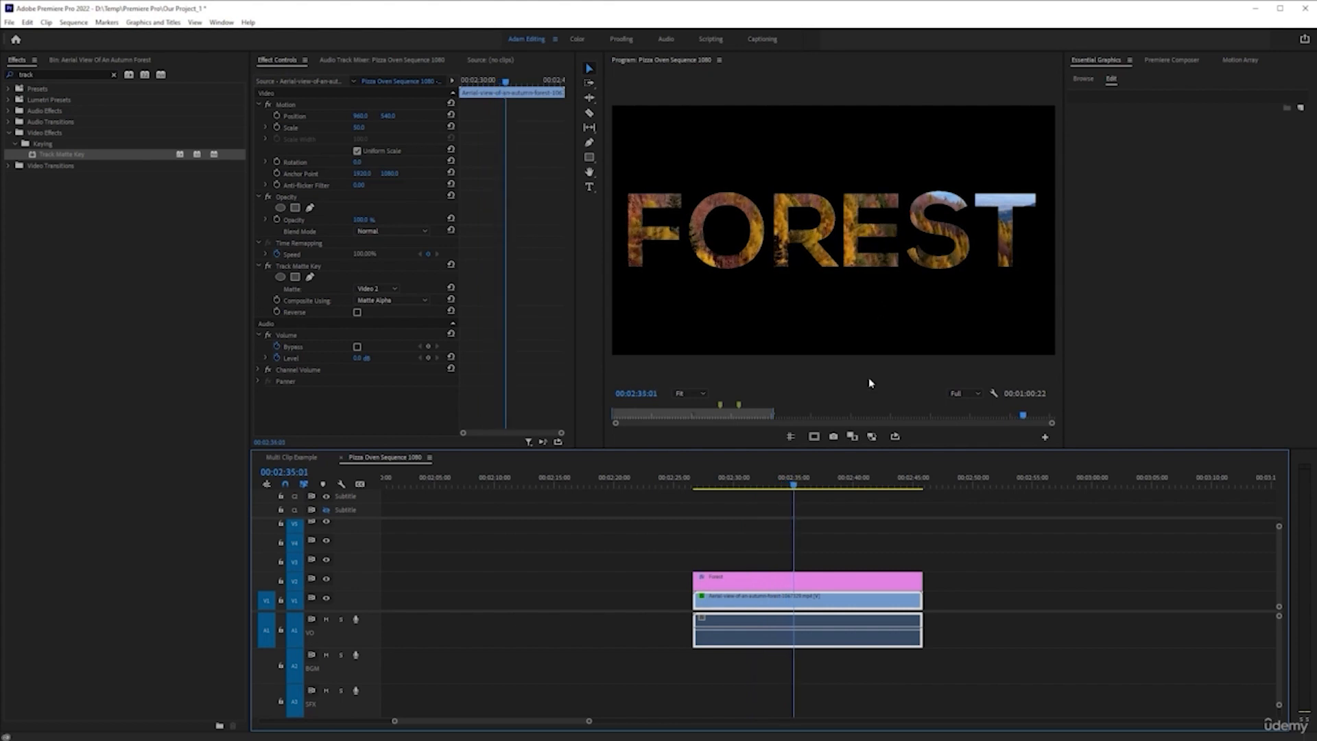
pyautogui.press('space')
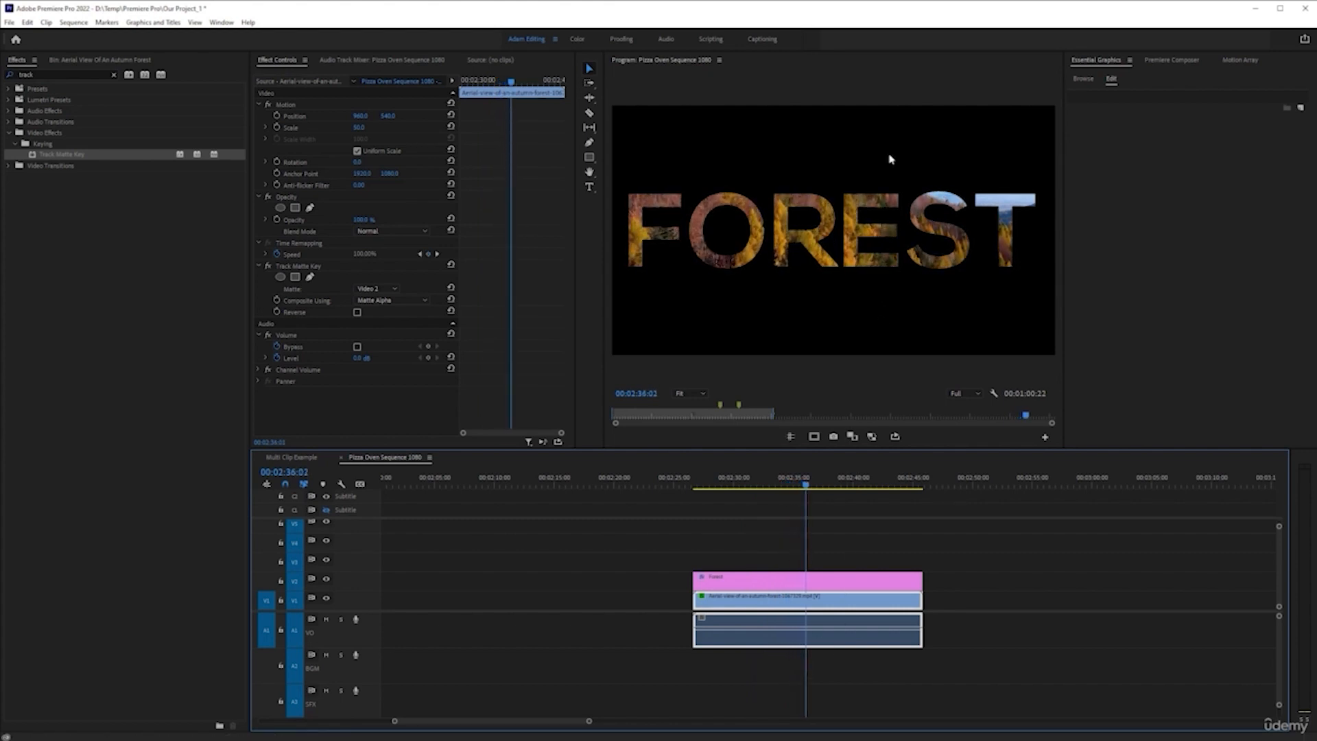
pyautogui.click(694, 483)
# Try increasing the FOREST title's scale under Vector Motion and undo the change
pyautogui.click(743, 580)
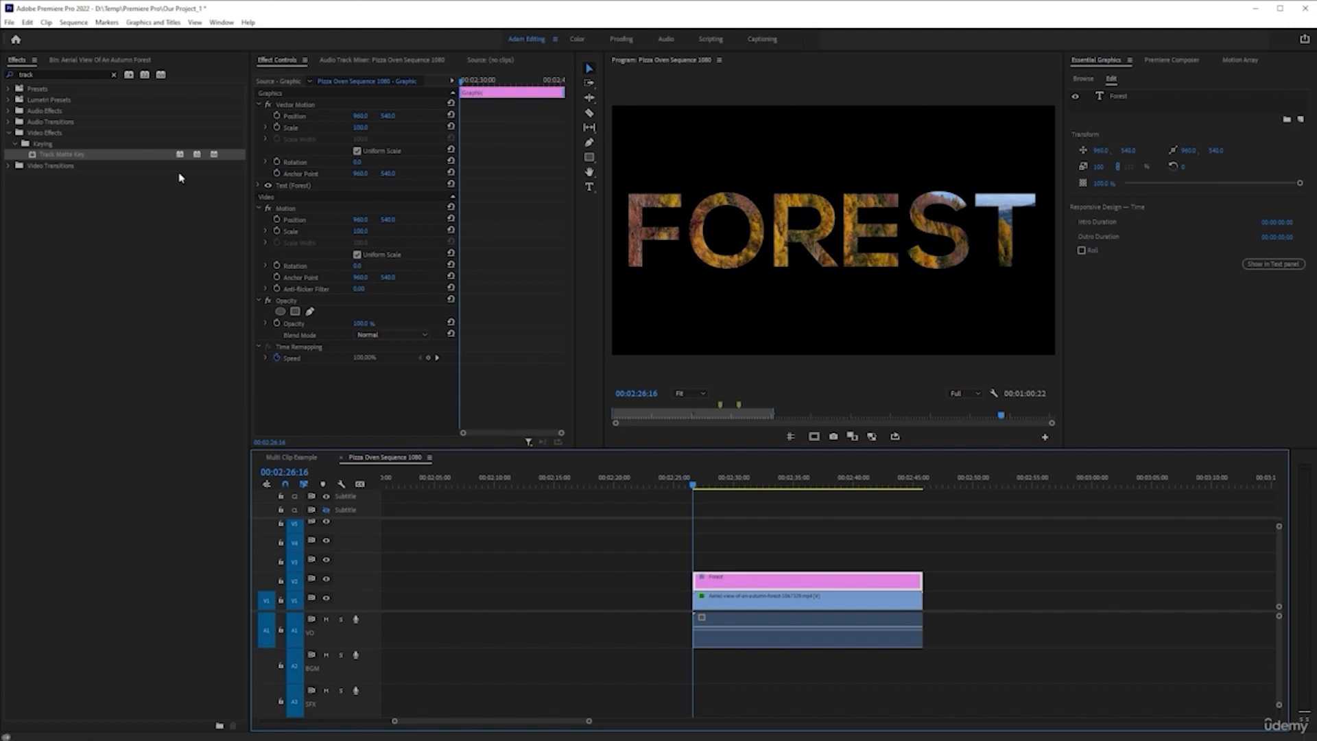
pyautogui.moveTo(361, 132); pyautogui.dragTo(476, 135)
pyautogui.hotkey('ctrl', 'z')
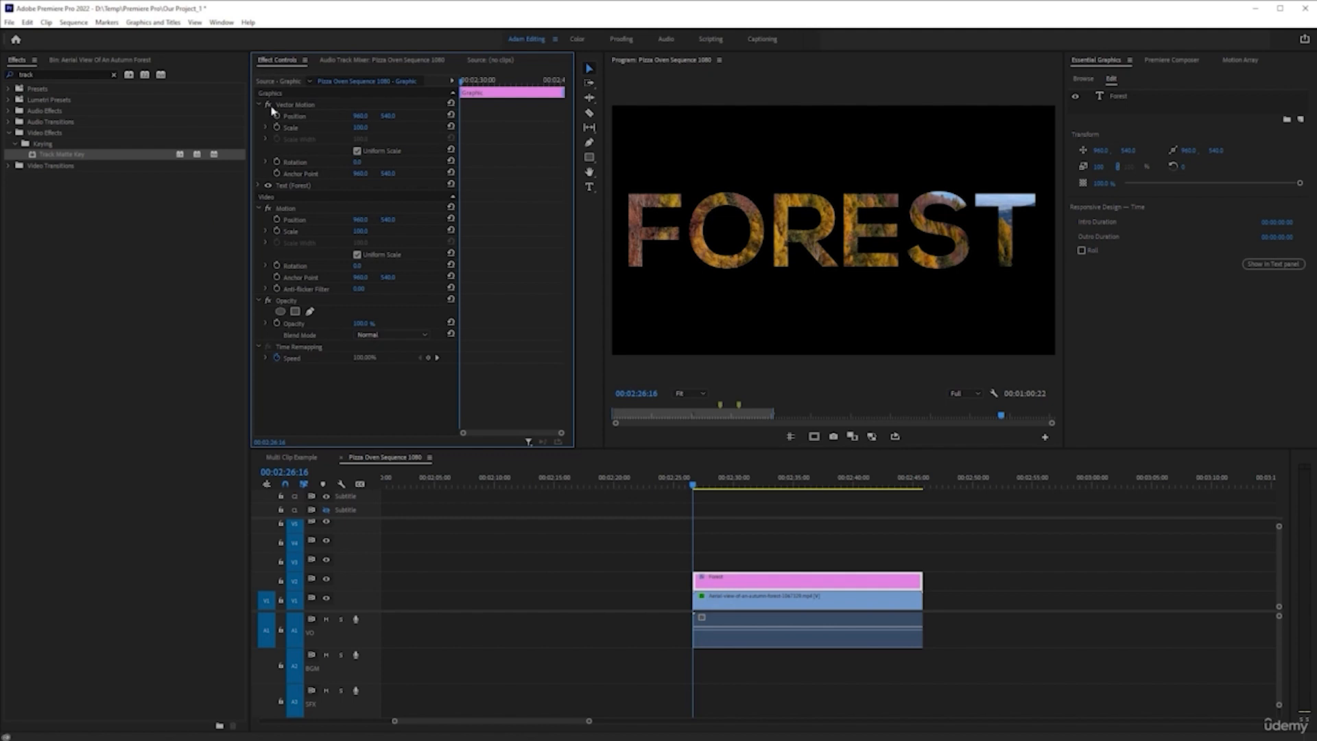
# Search the effects for 3d and apply Basic 3D to the FOREST title clip on V2
pyautogui.click(64, 76)
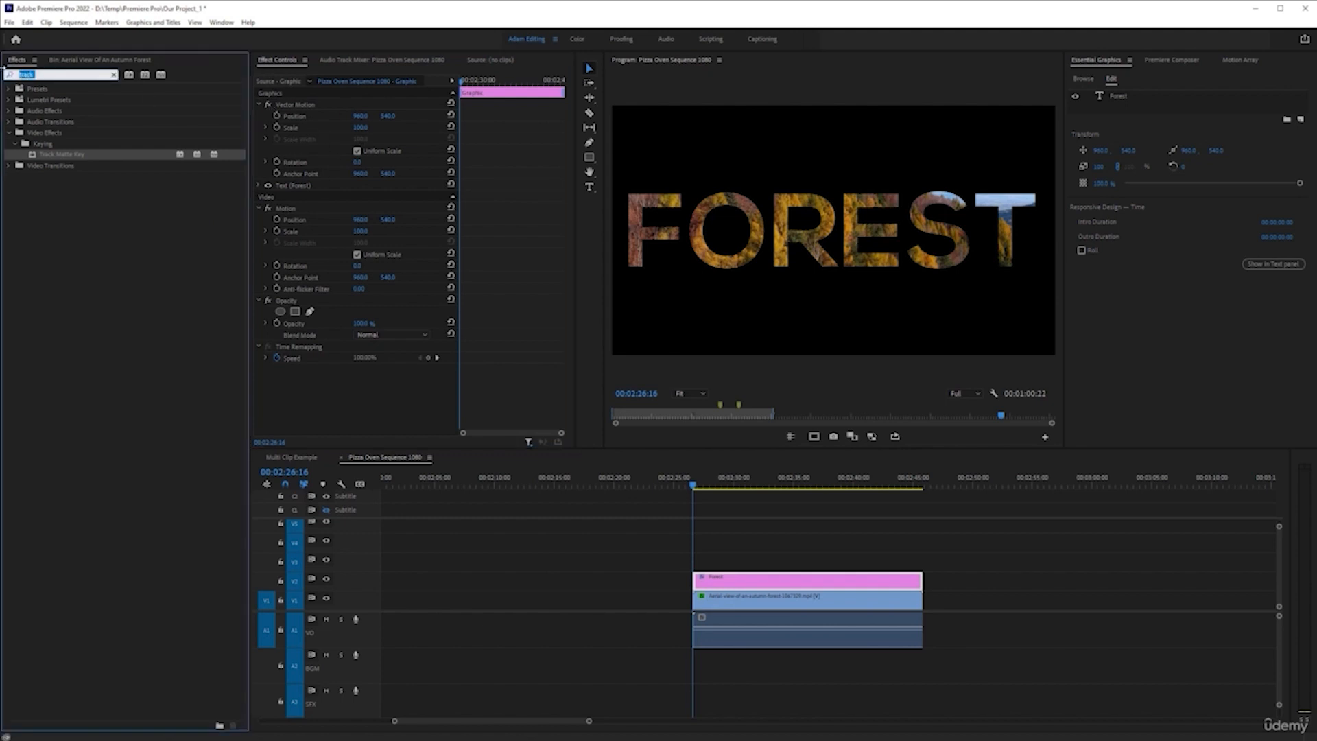
pyautogui.write('3d')
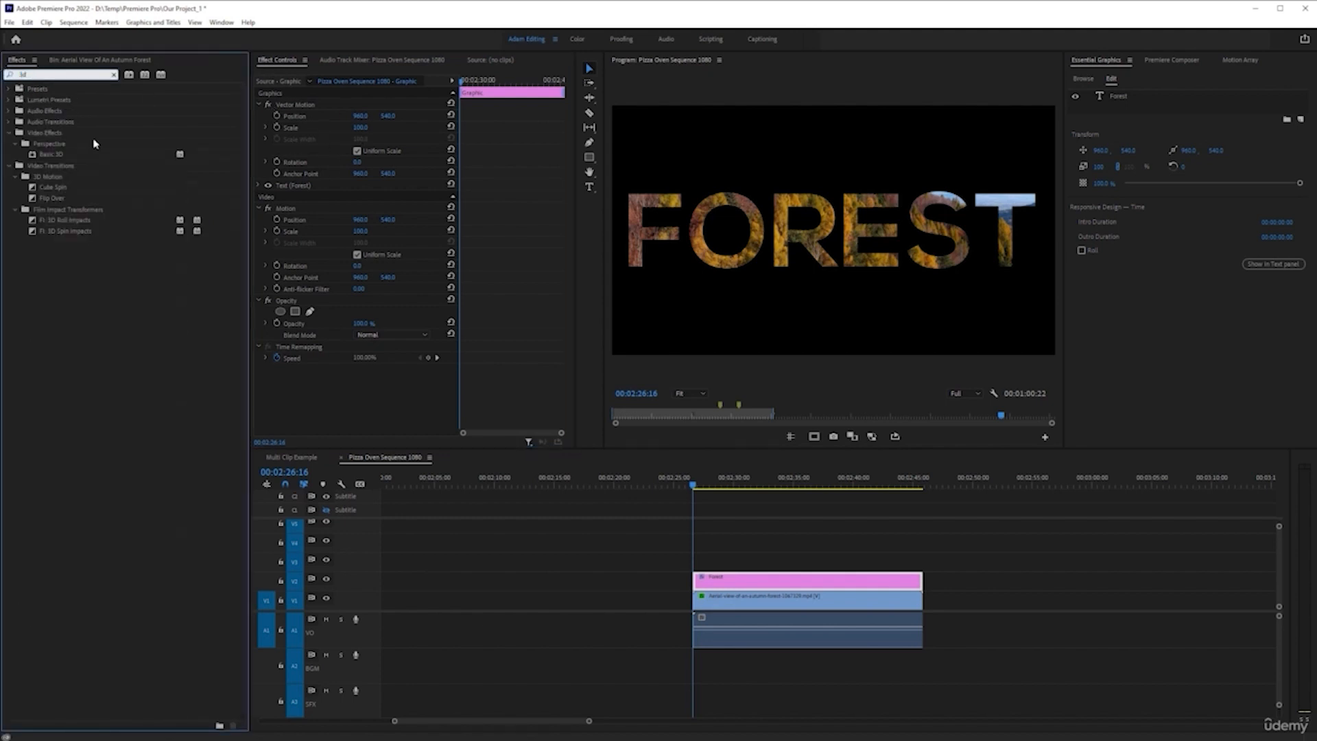
pyautogui.click(50, 157)
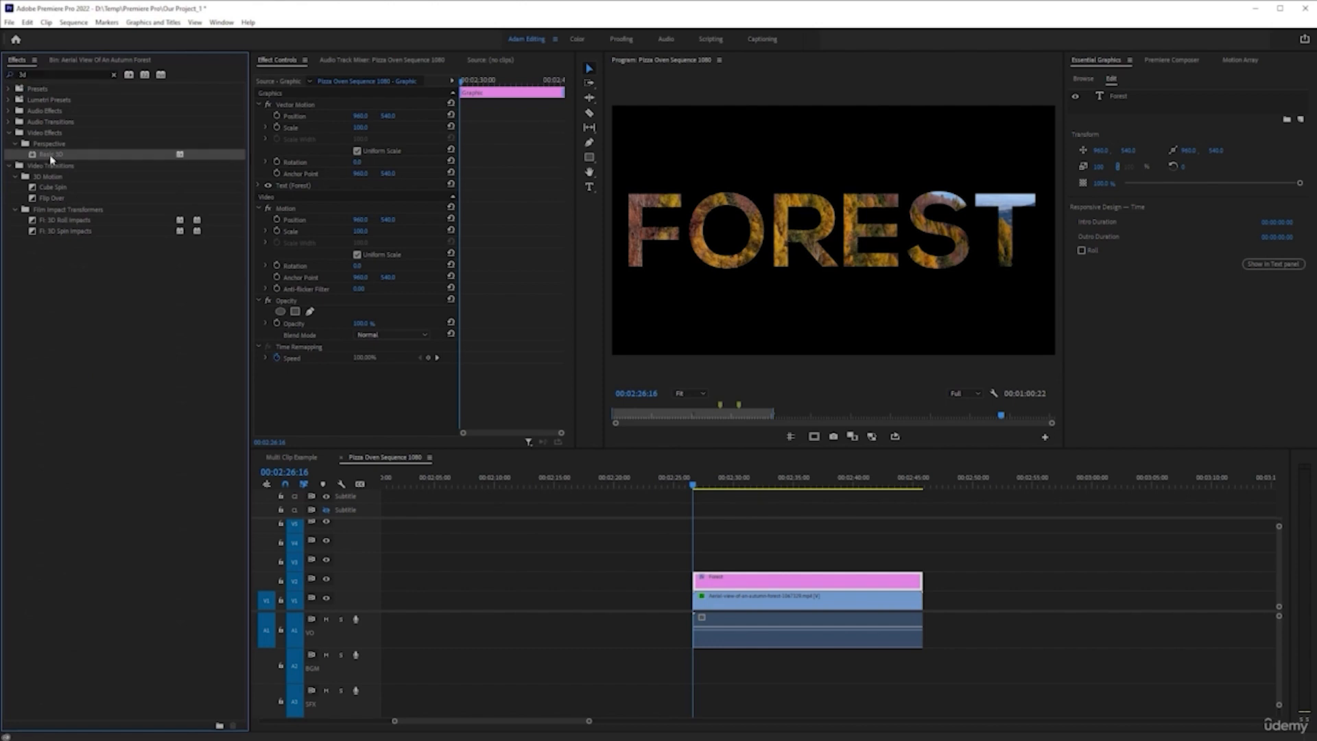
pyautogui.moveTo(528, 345); pyautogui.dragTo(364, 371)
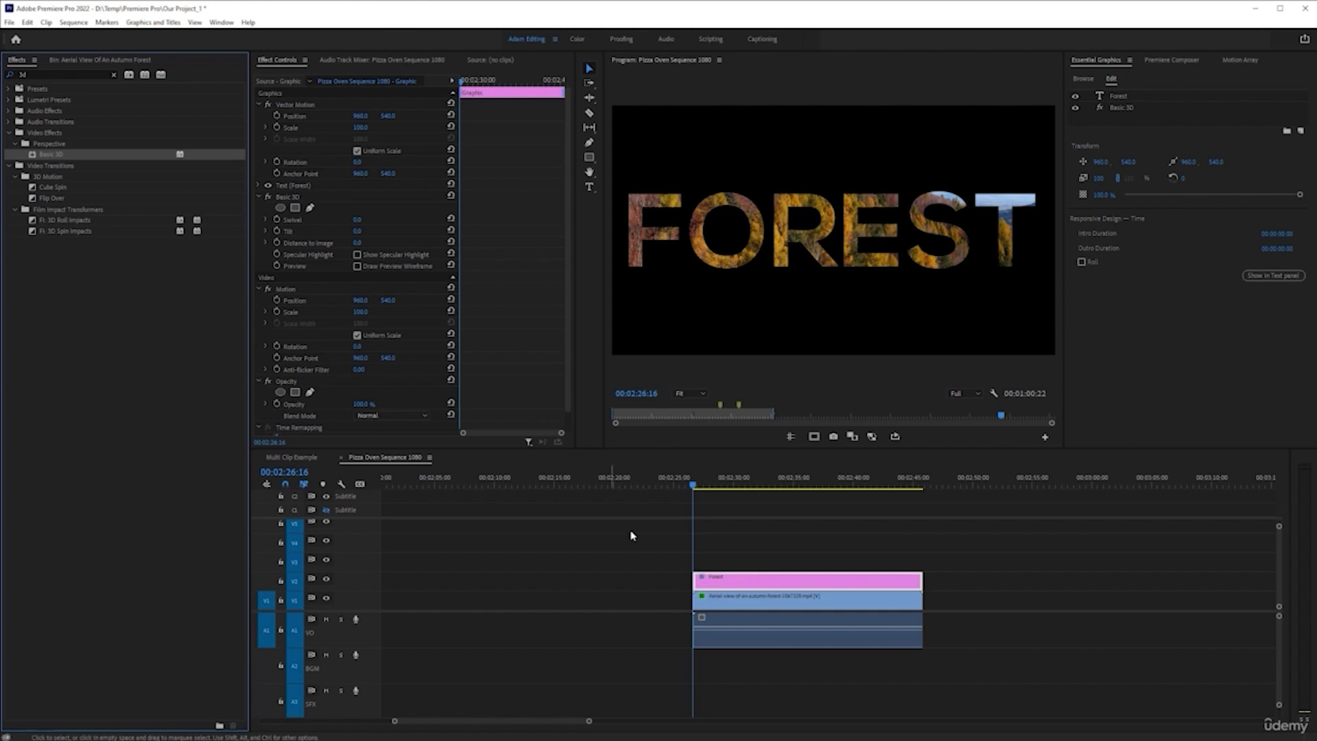
pyautogui.click(746, 580)
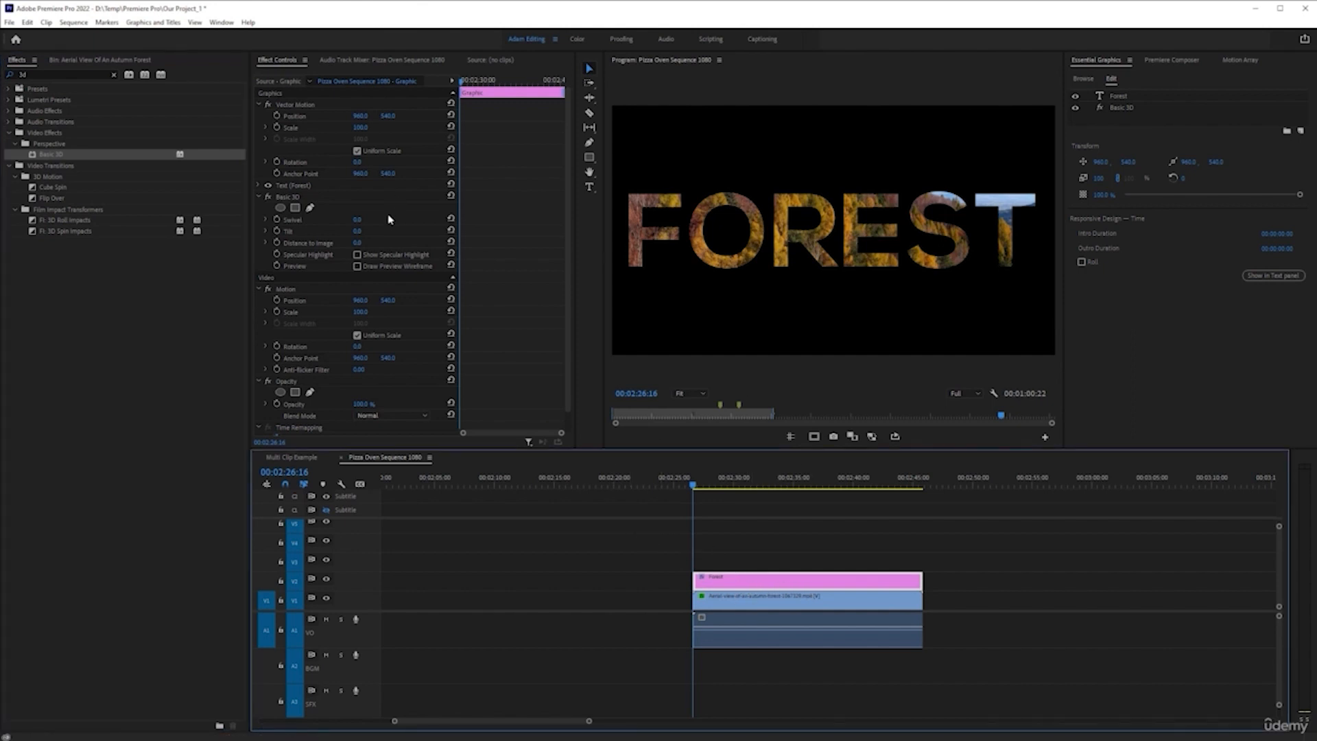
pyautogui.scroll(-1, 334, 258)
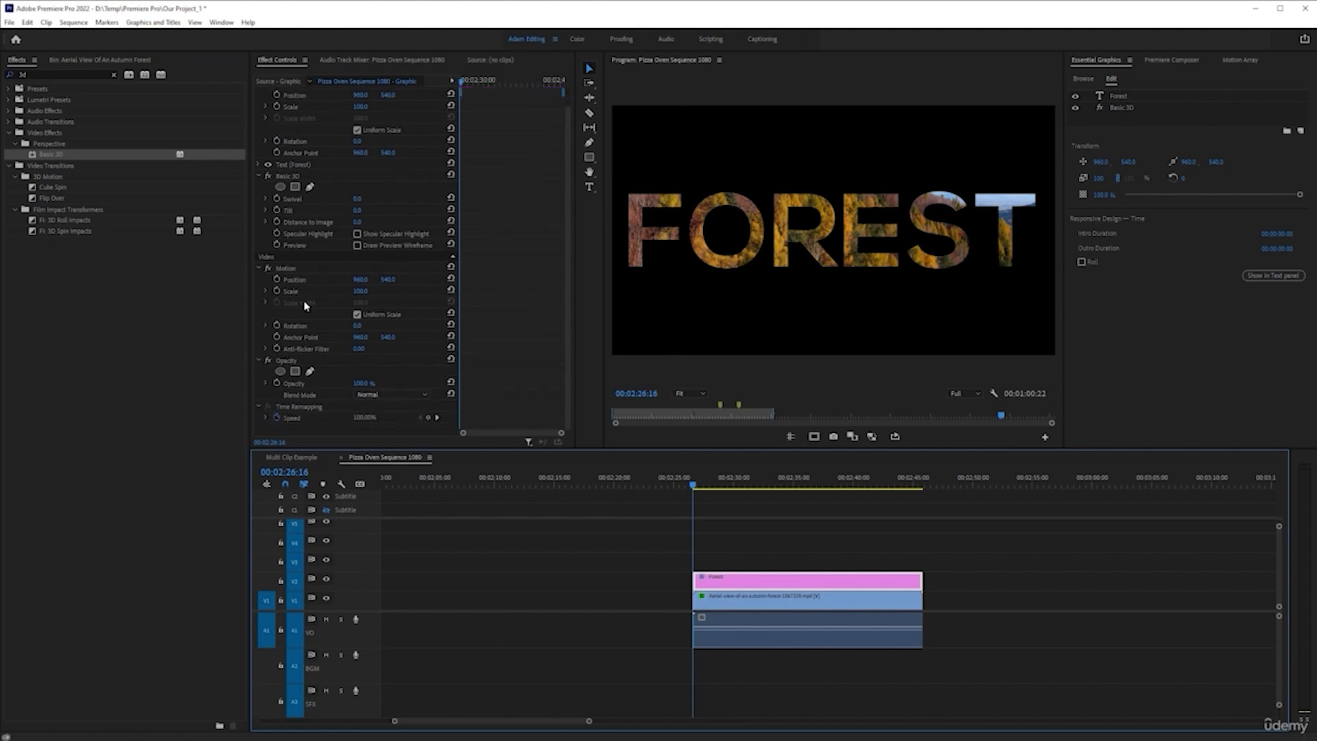
pyautogui.scroll(1, 320, 334)
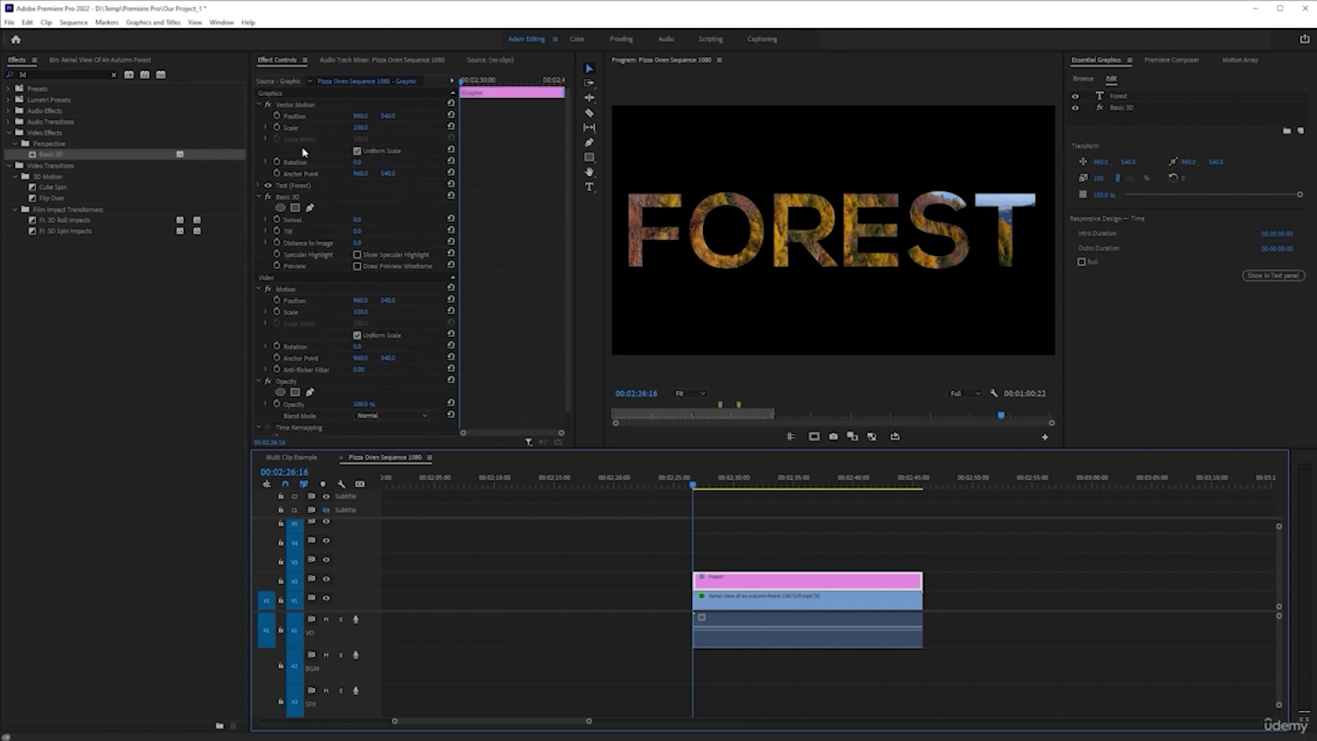
pyautogui.click(710, 604)
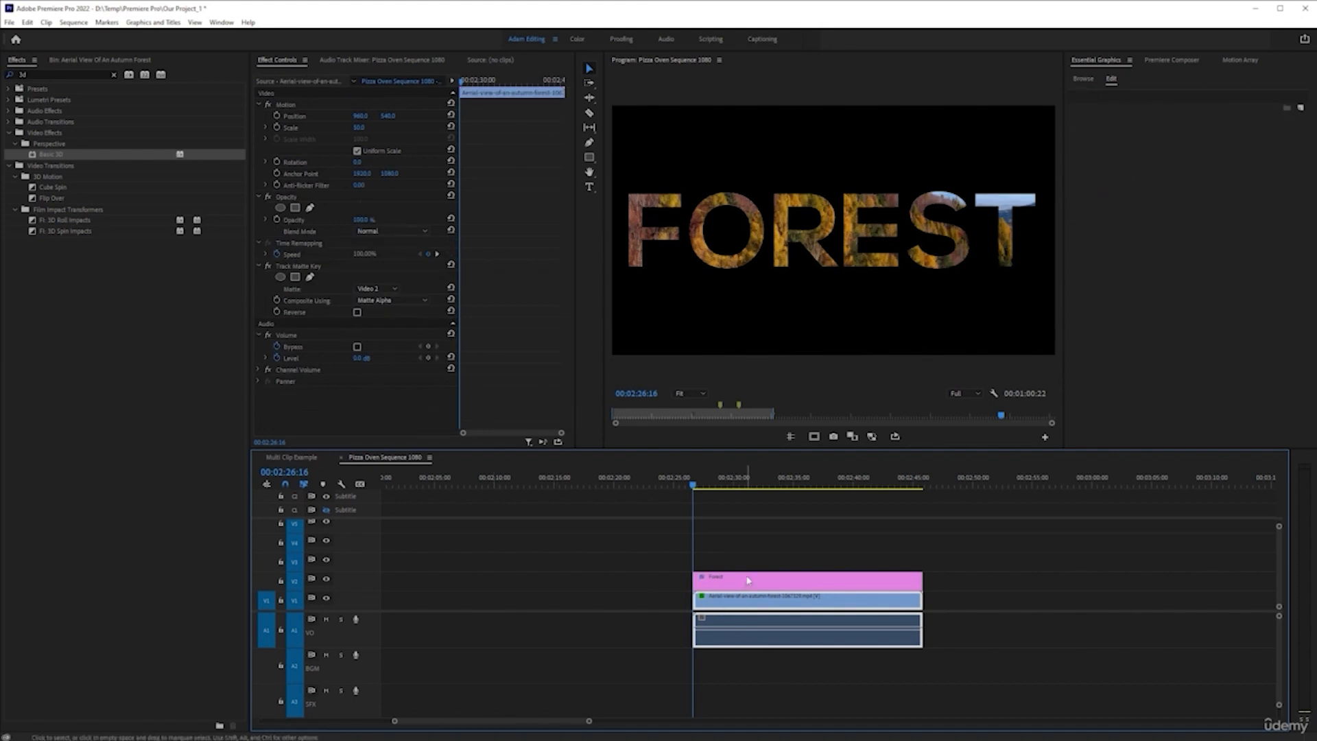
pyautogui.click(714, 582)
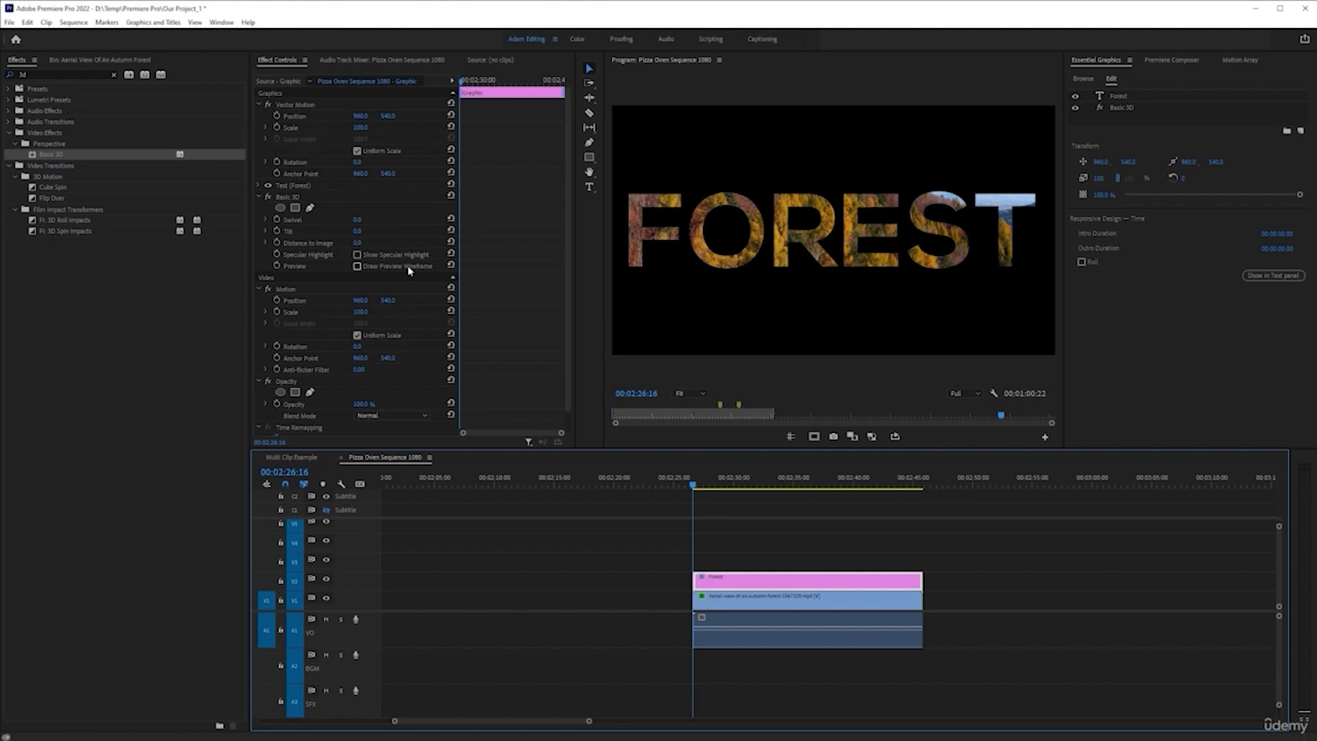
# Play and scrub through the matted FOREST section, closing the notification pop-up over the workspace
pyautogui.press('space')
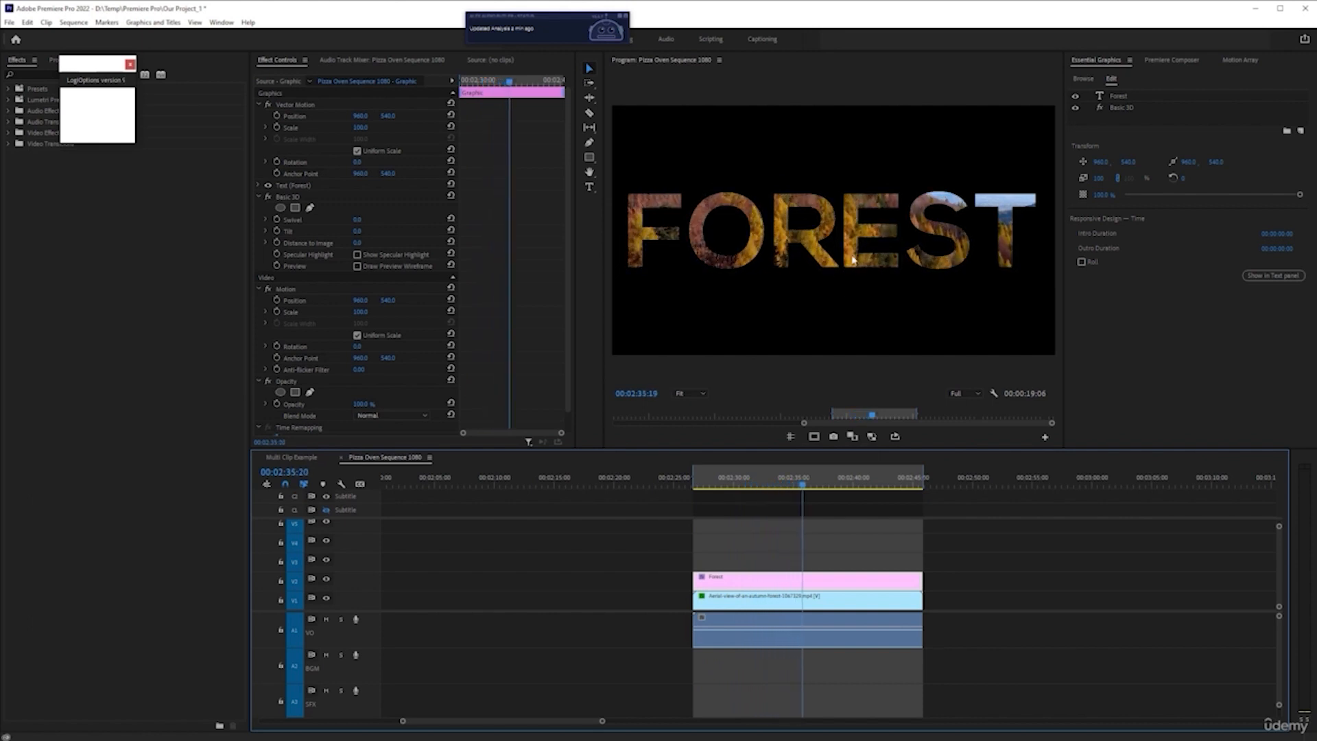
pyautogui.press('space')
pyautogui.moveTo(813, 486); pyautogui.dragTo(756, 486)
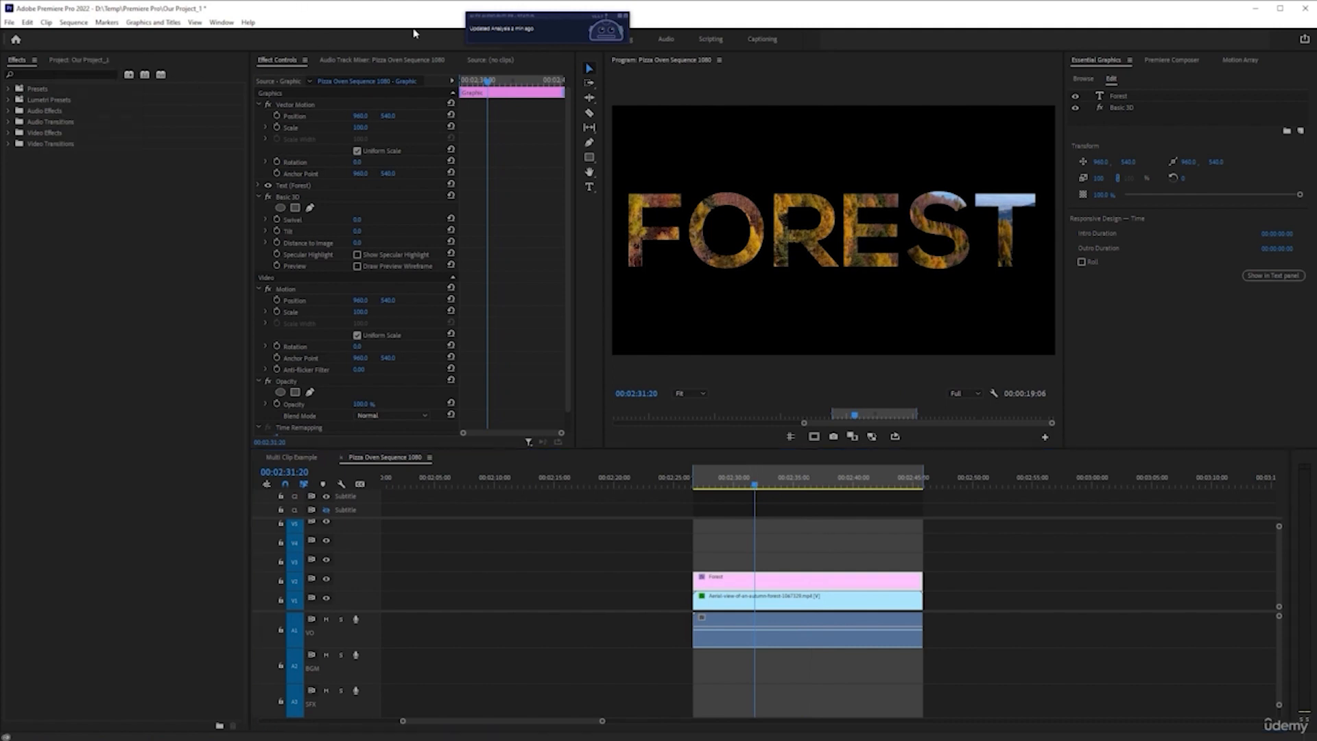
pyautogui.click(624, 16)
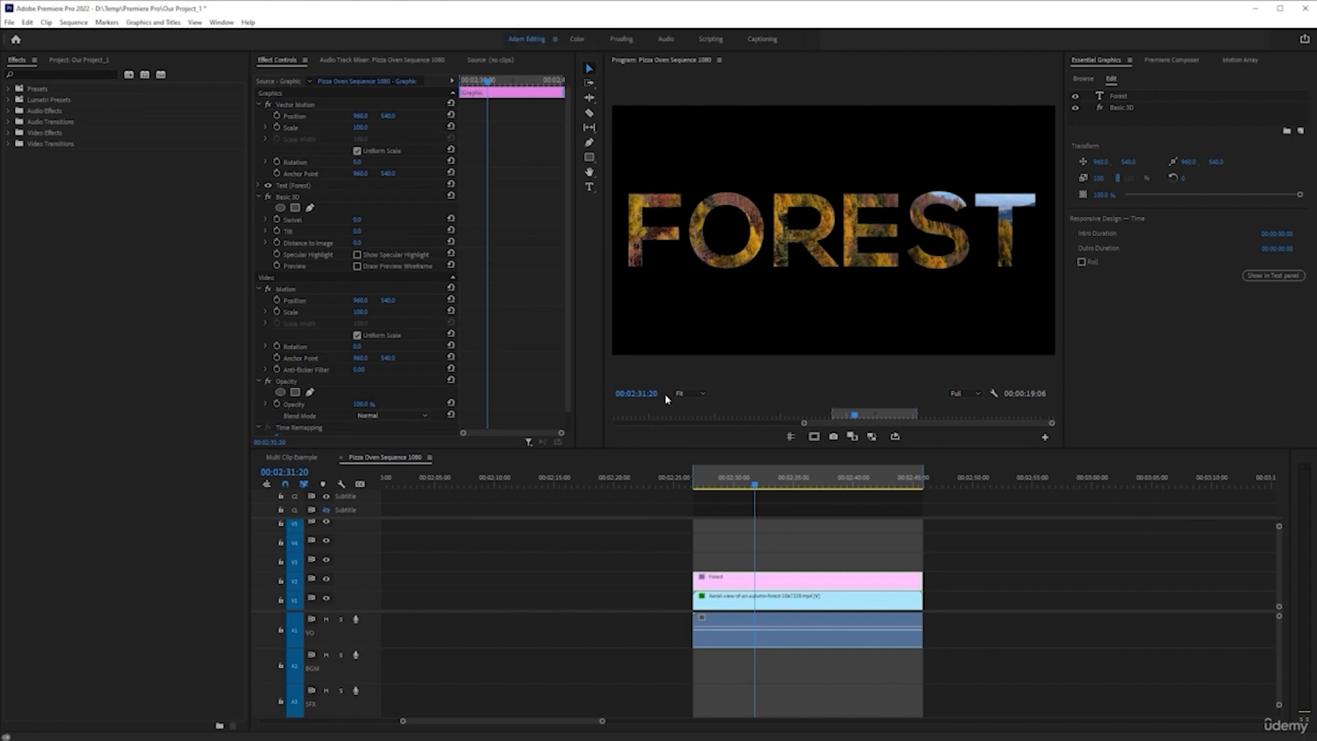
pyautogui.moveTo(755, 487); pyautogui.dragTo(836, 501)
# Toggle the FOREST title clip on V2 off and on at different points of the forest clip
pyautogui.click(788, 565)
pyautogui.click(825, 582)
pyautogui.hotkey('shift', 'e')
pyautogui.moveTo(838, 490); pyautogui.dragTo(879, 496)
pyautogui.hotkey('shift', 'e')
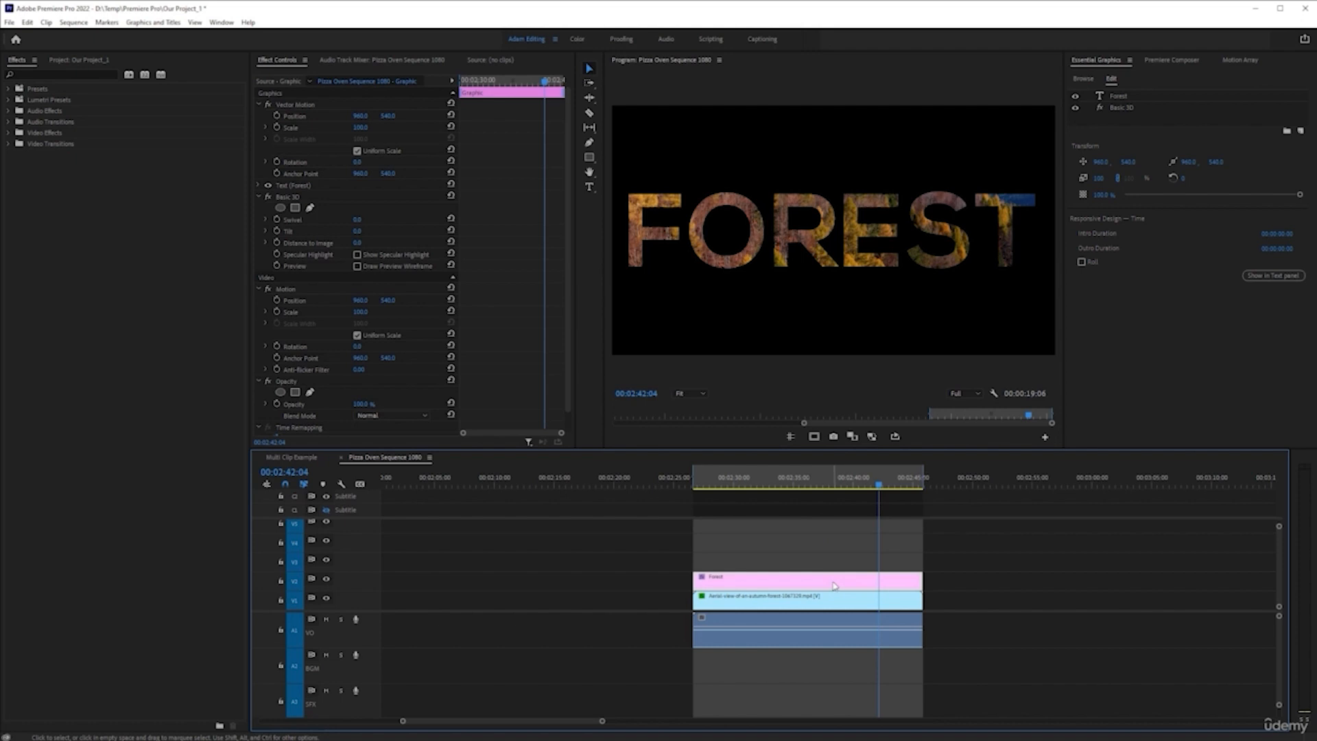
pyautogui.hotkey('shift', 'e')
pyautogui.hotkey('shift', 'e')
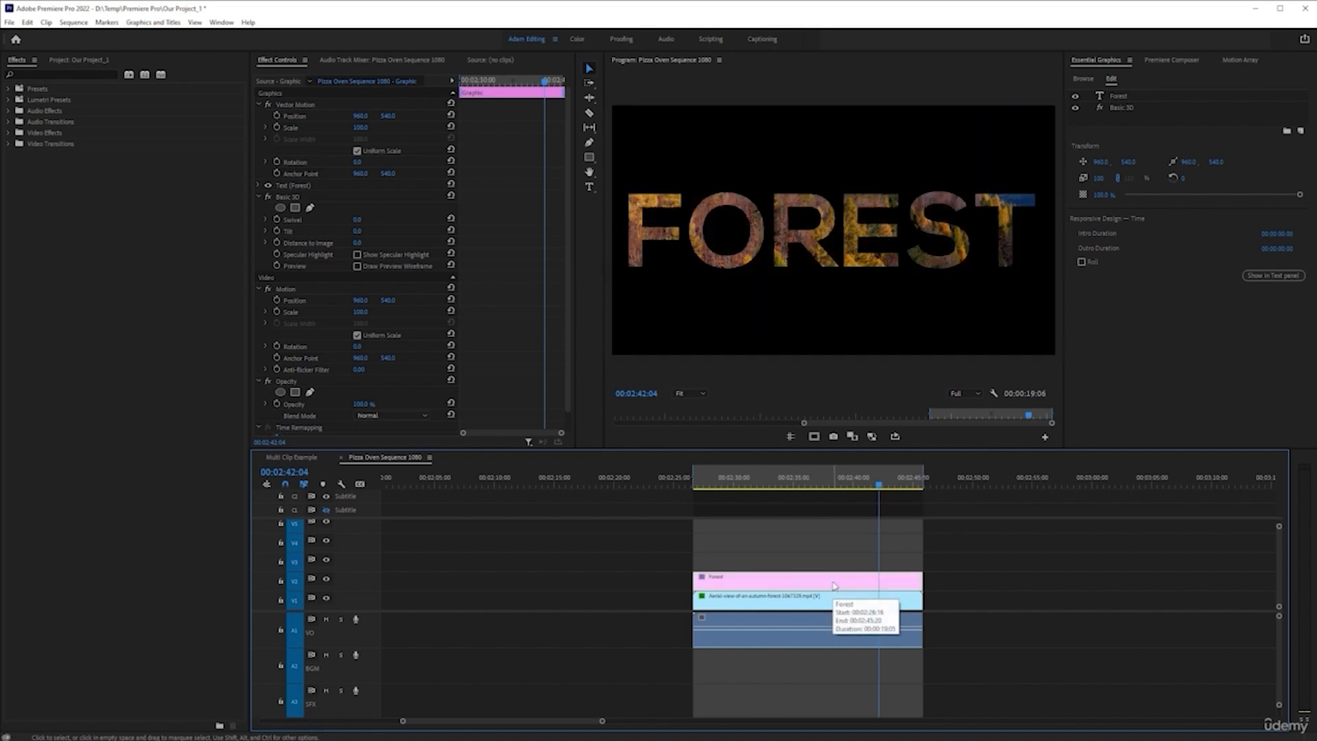
# Try trimming the FOREST title's end to 00:02:40:13, play across the cut, and undo the trim
pyautogui.moveTo(881, 487)
pyautogui.mouseDown()
pyautogui.moveTo(821, 492)
pyautogui.moveTo(857, 485)
pyautogui.mouseUp()
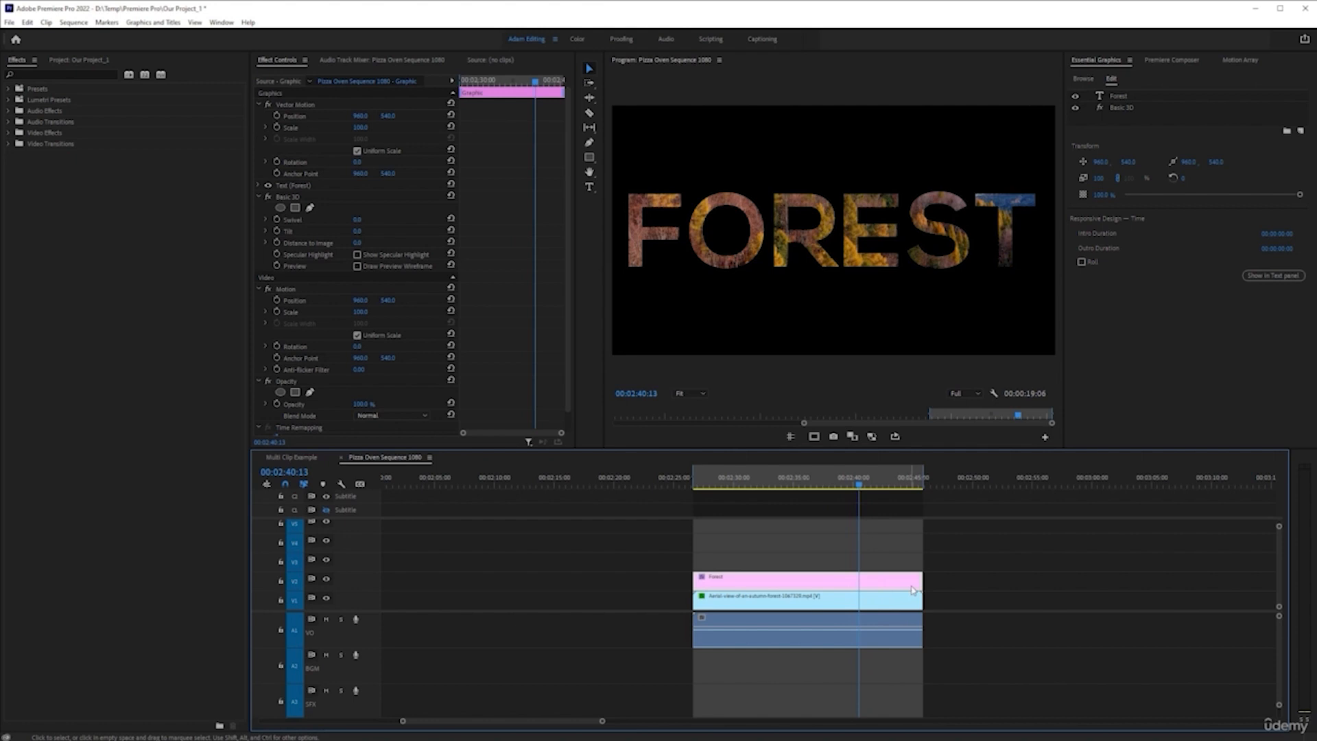
pyautogui.moveTo(920, 582); pyautogui.dragTo(856, 581)
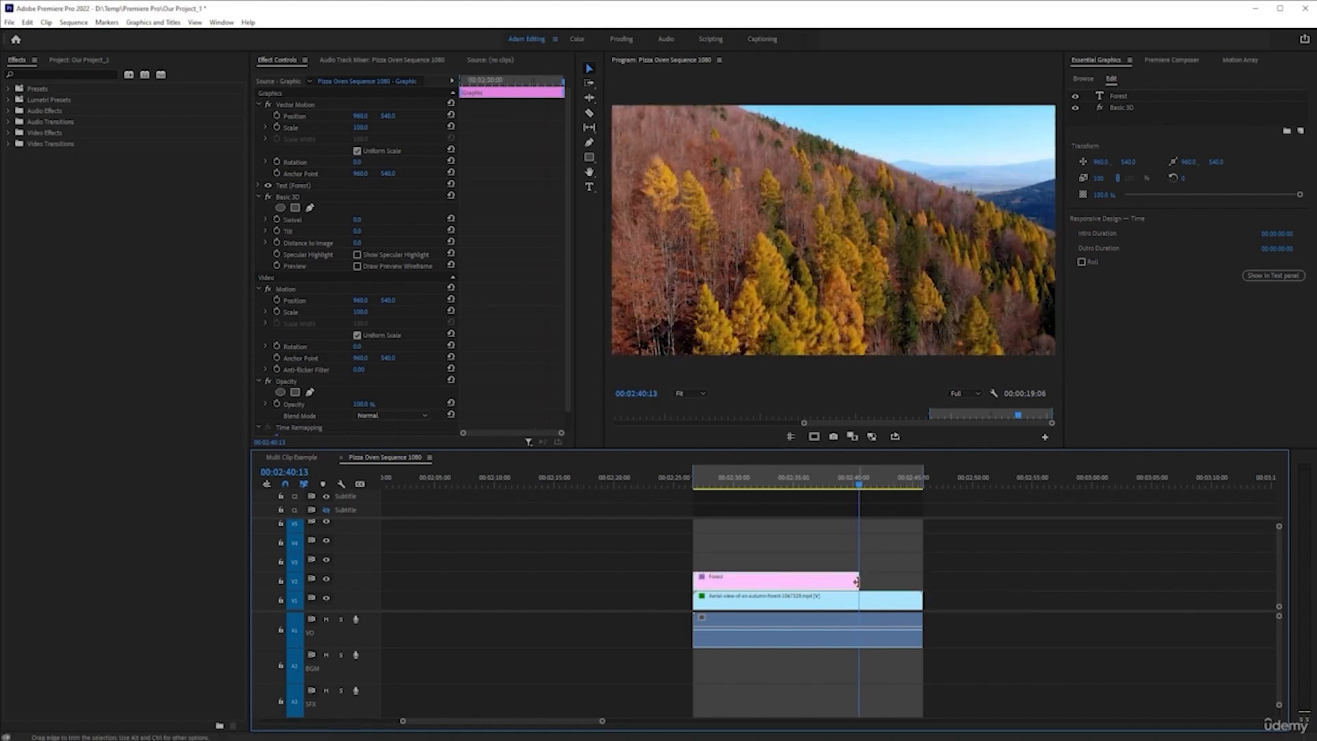
pyautogui.click(899, 566)
pyautogui.click(826, 487)
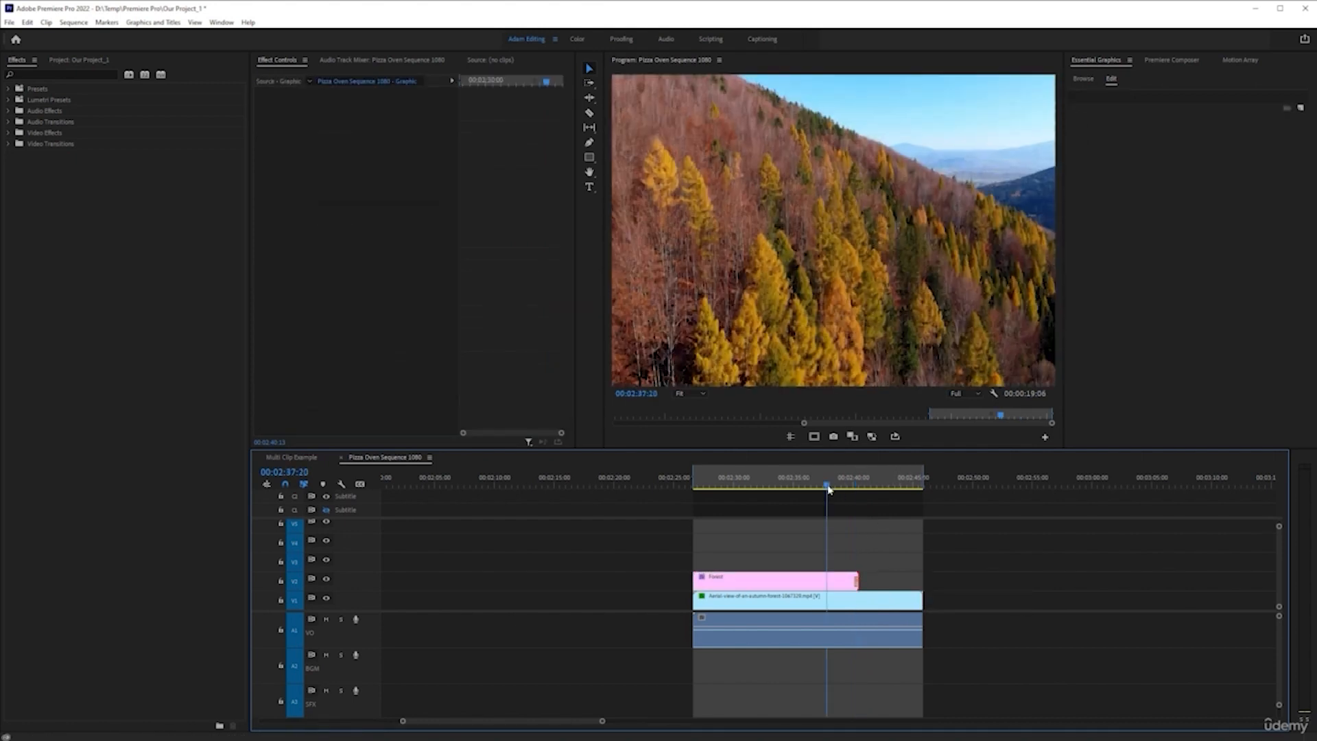
pyautogui.press('space')
pyautogui.scroll(2, 806, 552)
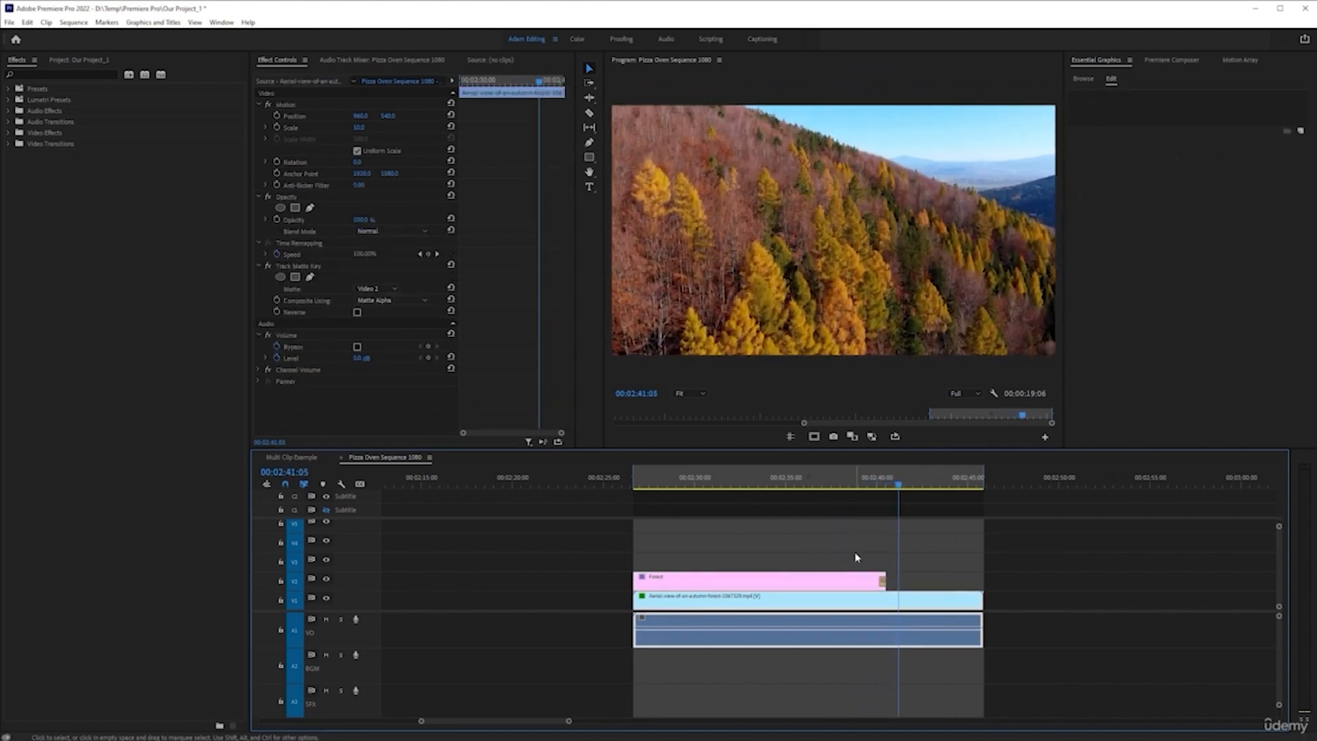
pyautogui.hotkey('ctrl', 'z')
pyautogui.hotkey('ctrl', 'z')
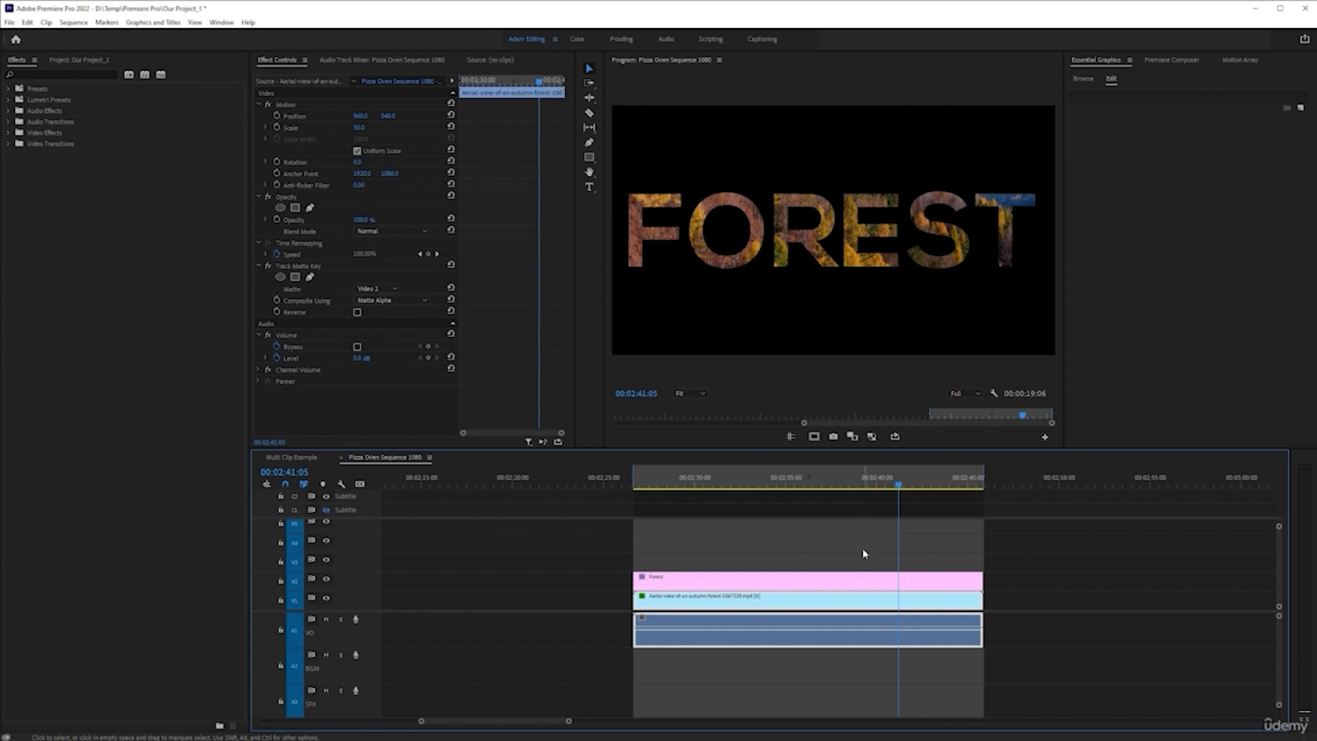
# Move the FOREST title's Basic 3D effect above its text layer and set Distance to Image to about 208
pyautogui.click(863, 579)
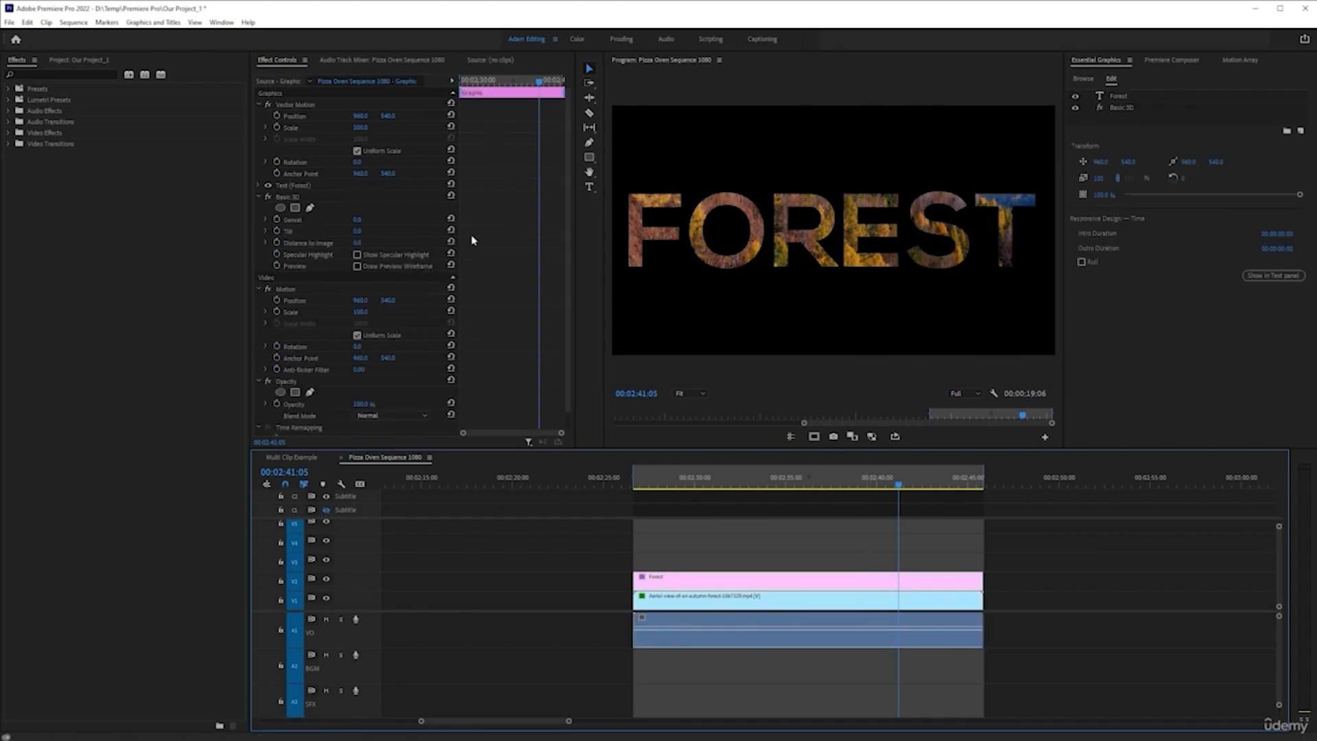
pyautogui.scroll(-2, 309, 336)
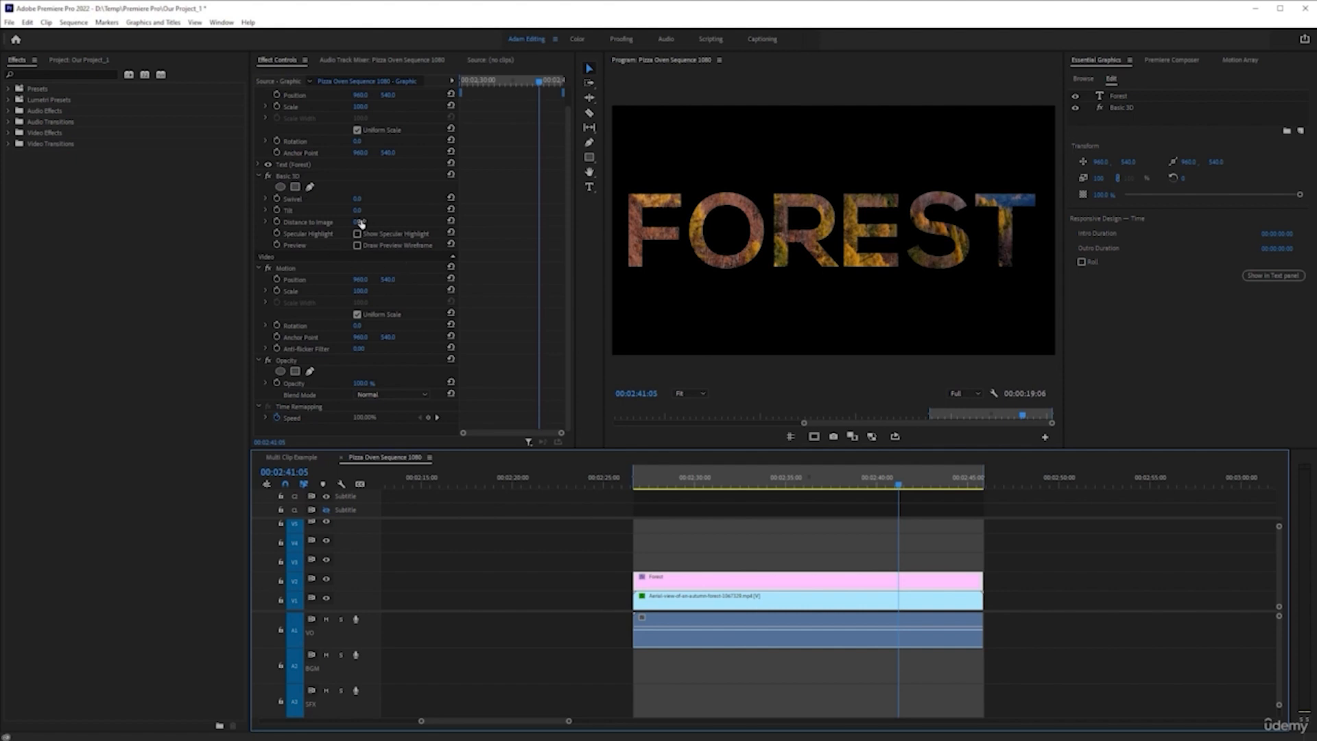
pyautogui.moveTo(358, 225)
pyautogui.mouseDown()
pyautogui.moveTo(513, 236)
pyautogui.moveTo(319, 237)
pyautogui.moveTo(404, 235)
pyautogui.moveTo(365, 224)
pyautogui.mouseUp()
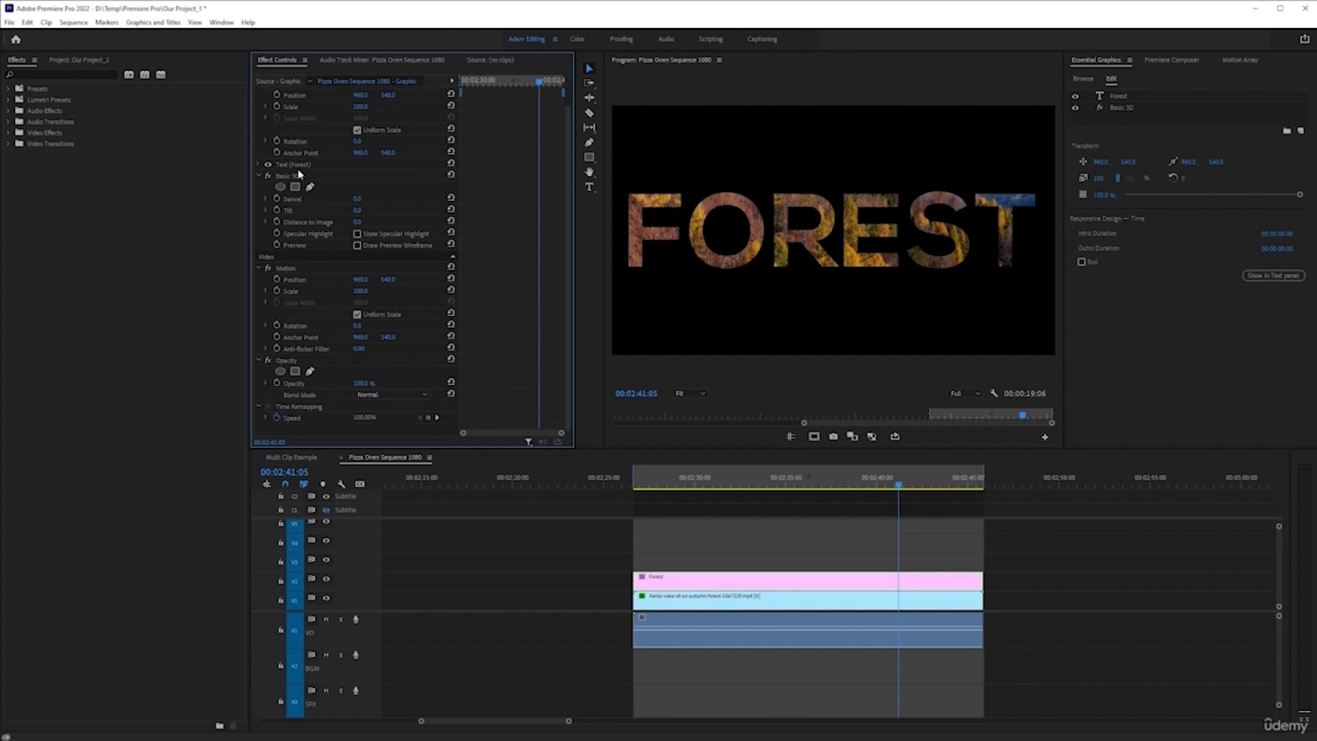
pyautogui.moveTo(280, 178); pyautogui.dragTo(285, 161)
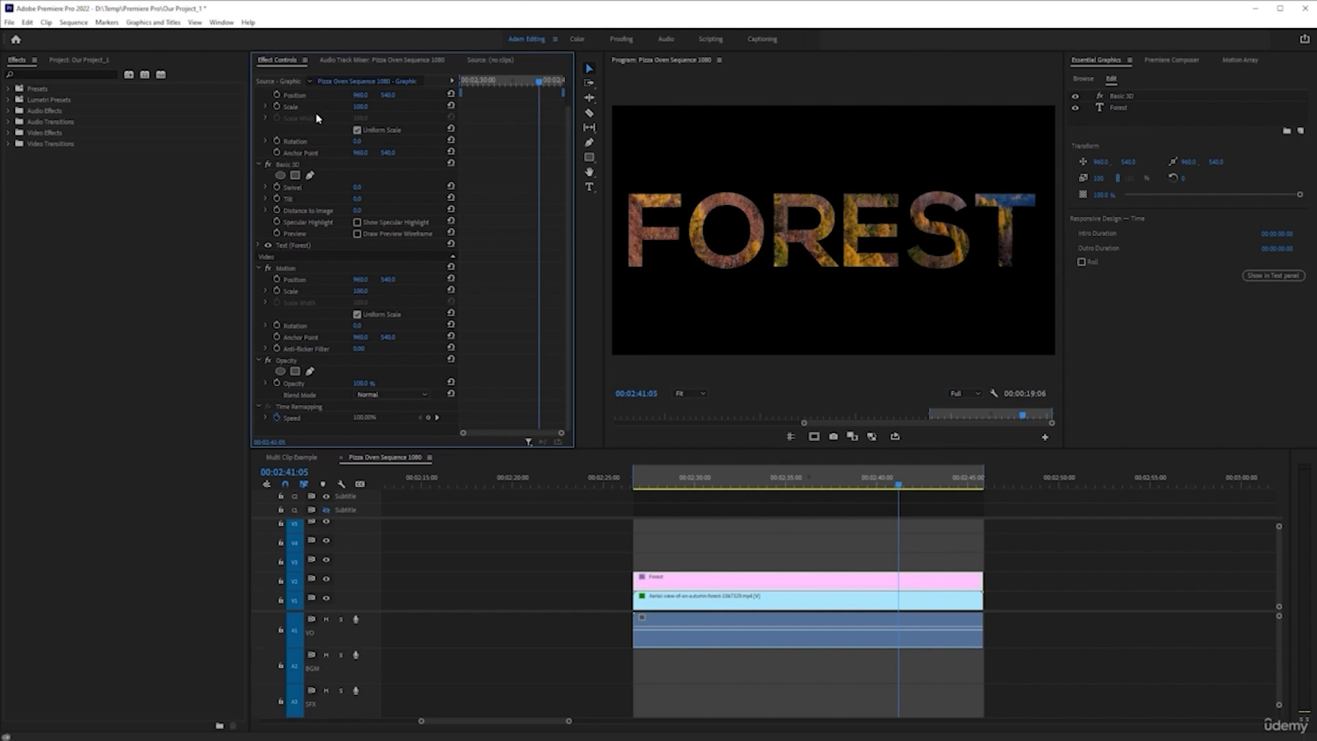
pyautogui.moveTo(358, 210); pyautogui.dragTo(480, 215)
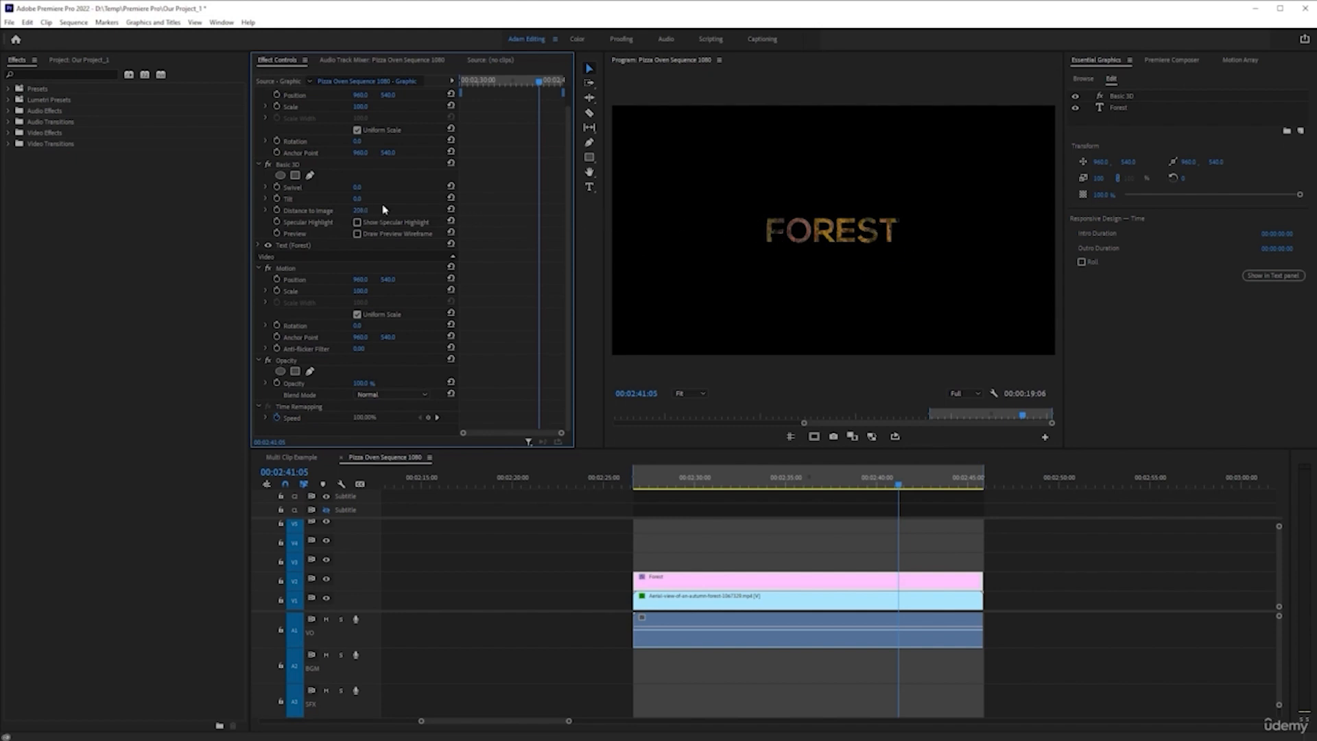
# Try Distance to Image values of about -70, 221 and -35 in the FOREST title's Basic 3D effect, and reset the parameter
pyautogui.click(450, 210)
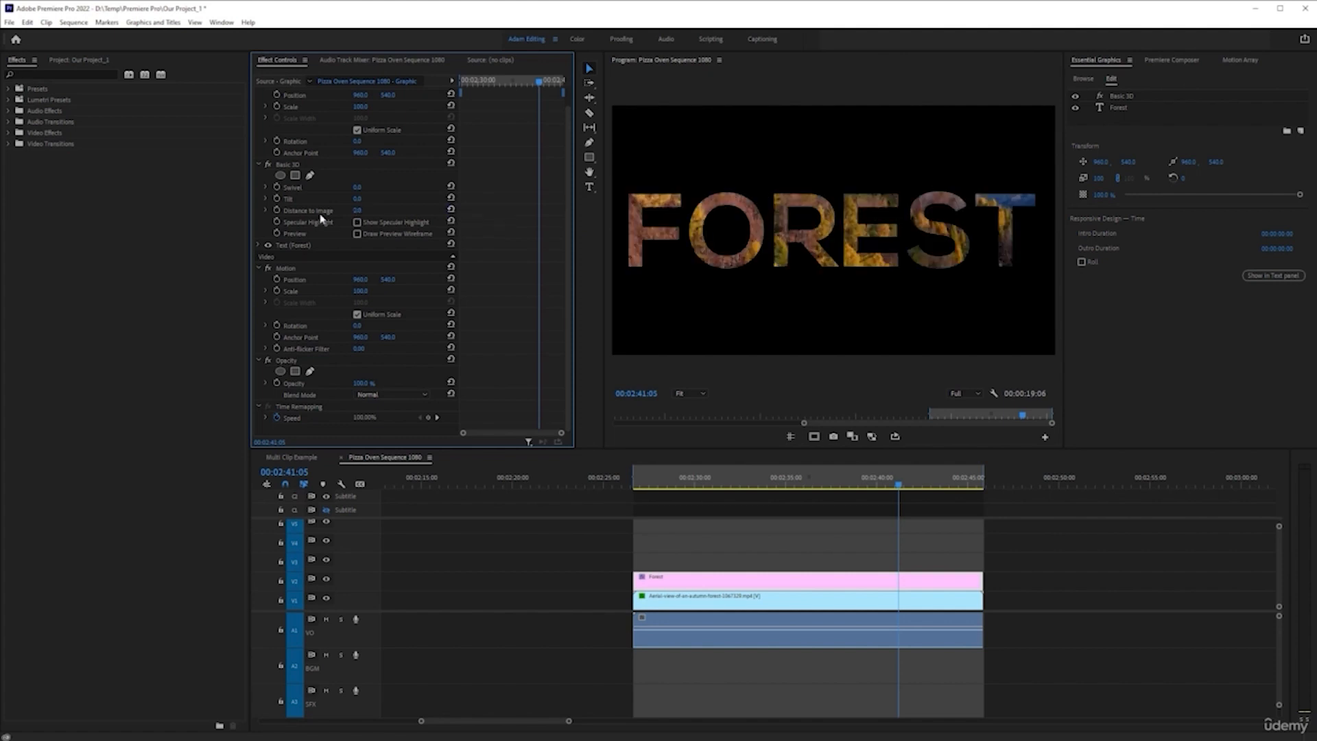
pyautogui.moveTo(356, 215); pyautogui.dragTo(373, 214)
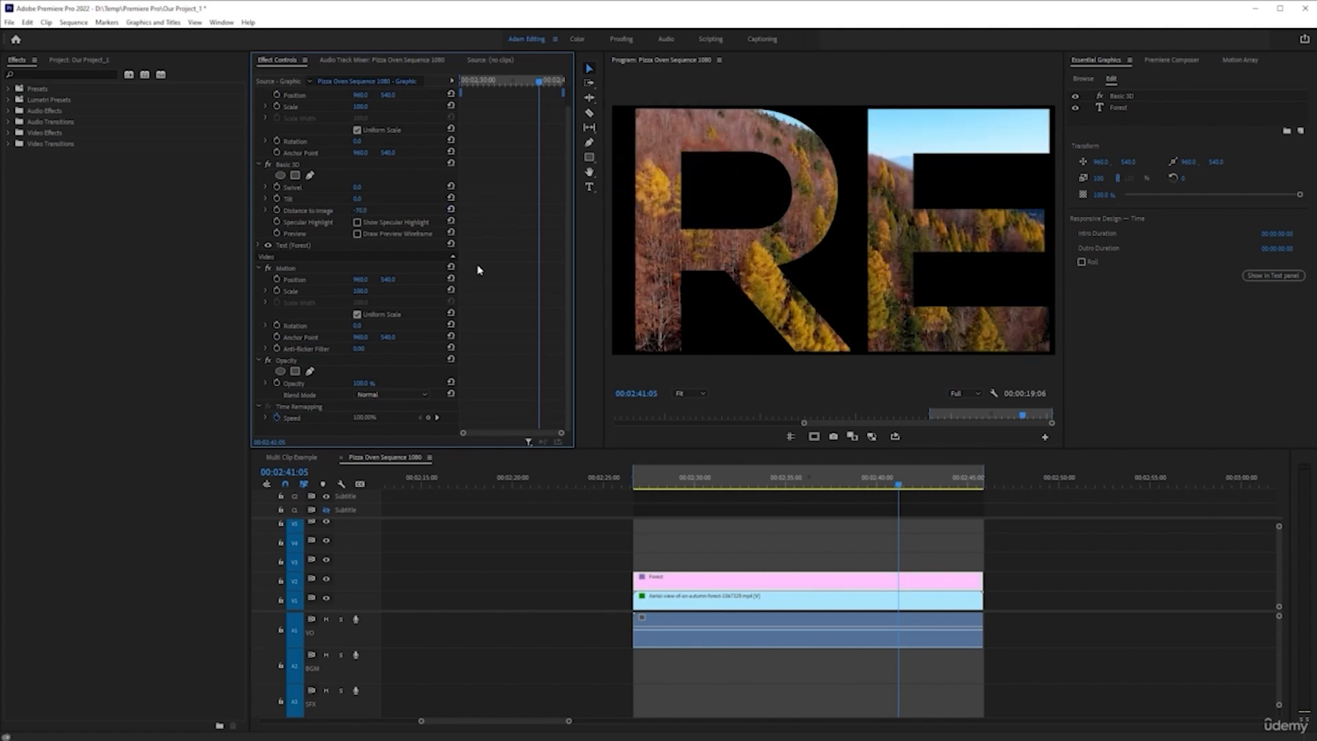
pyautogui.click(450, 210)
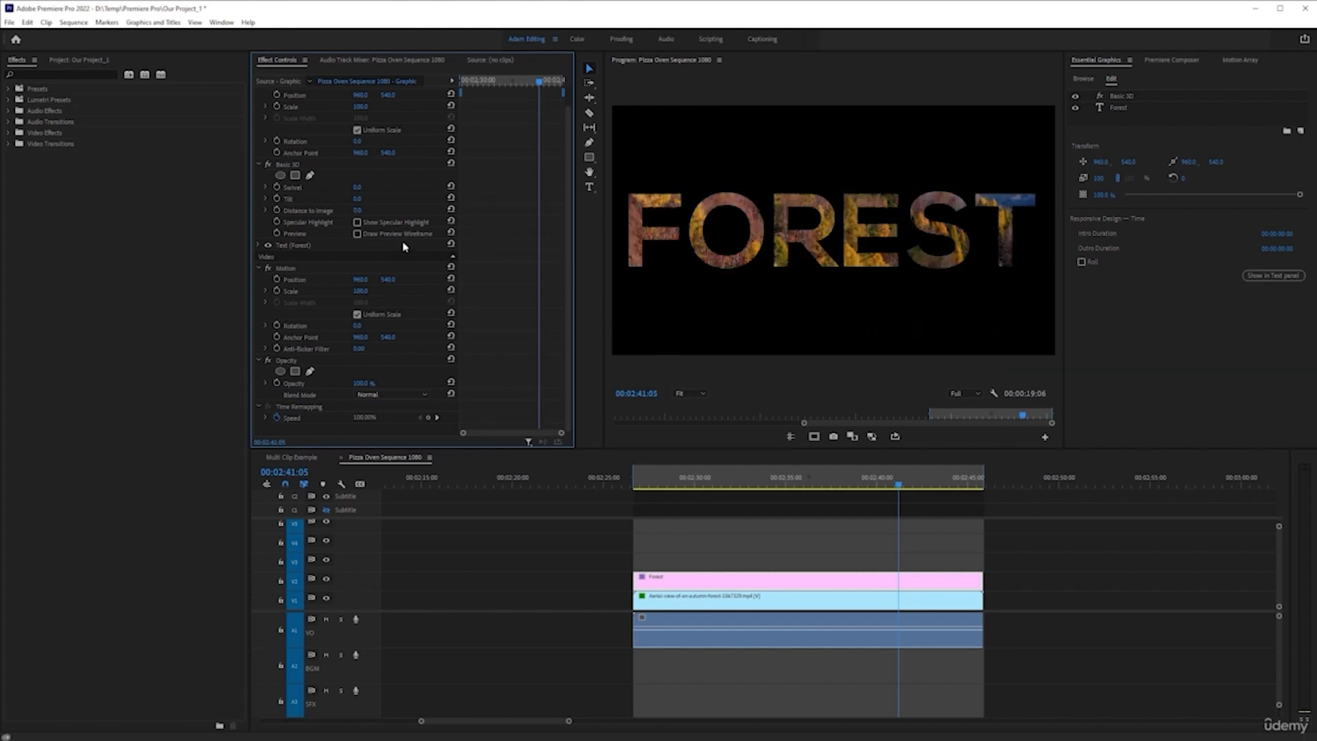
pyautogui.moveTo(355, 212); pyautogui.dragTo(598, 278)
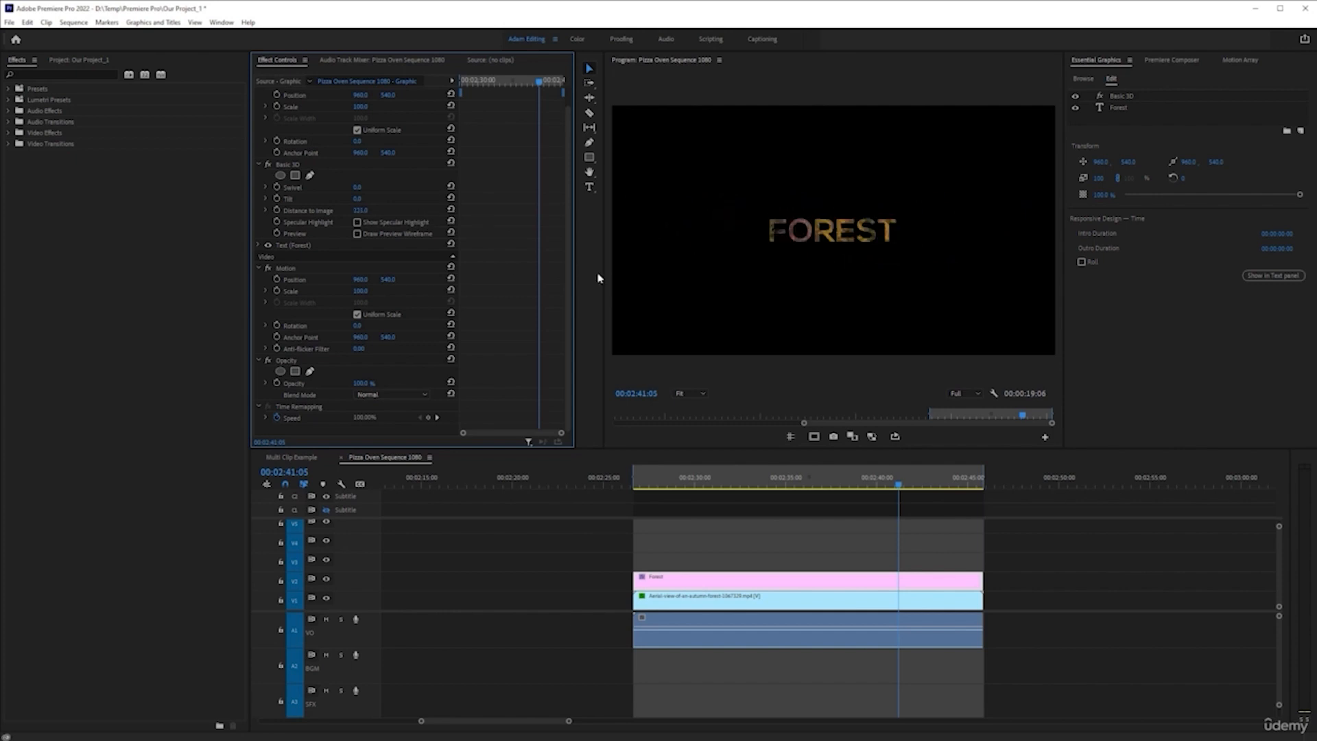
pyautogui.moveTo(358, 214); pyautogui.dragTo(229, 212)
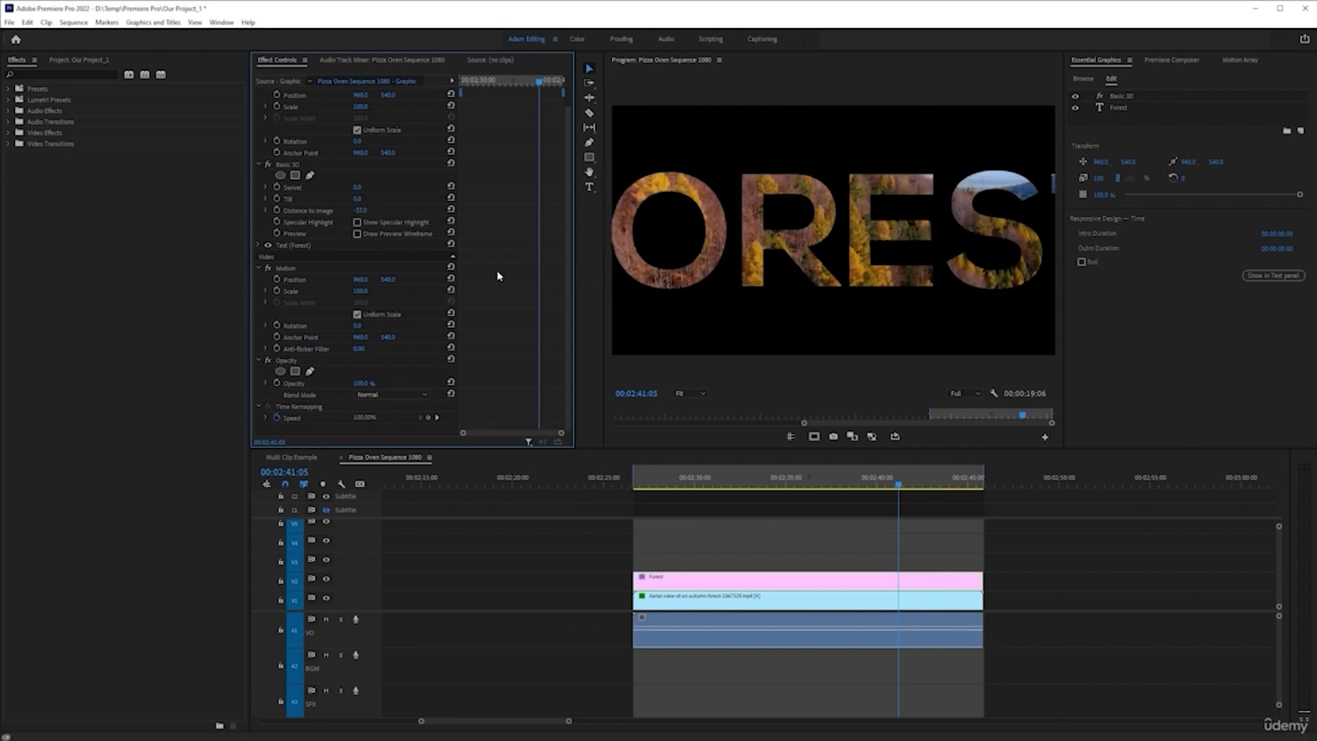
pyautogui.click(450, 211)
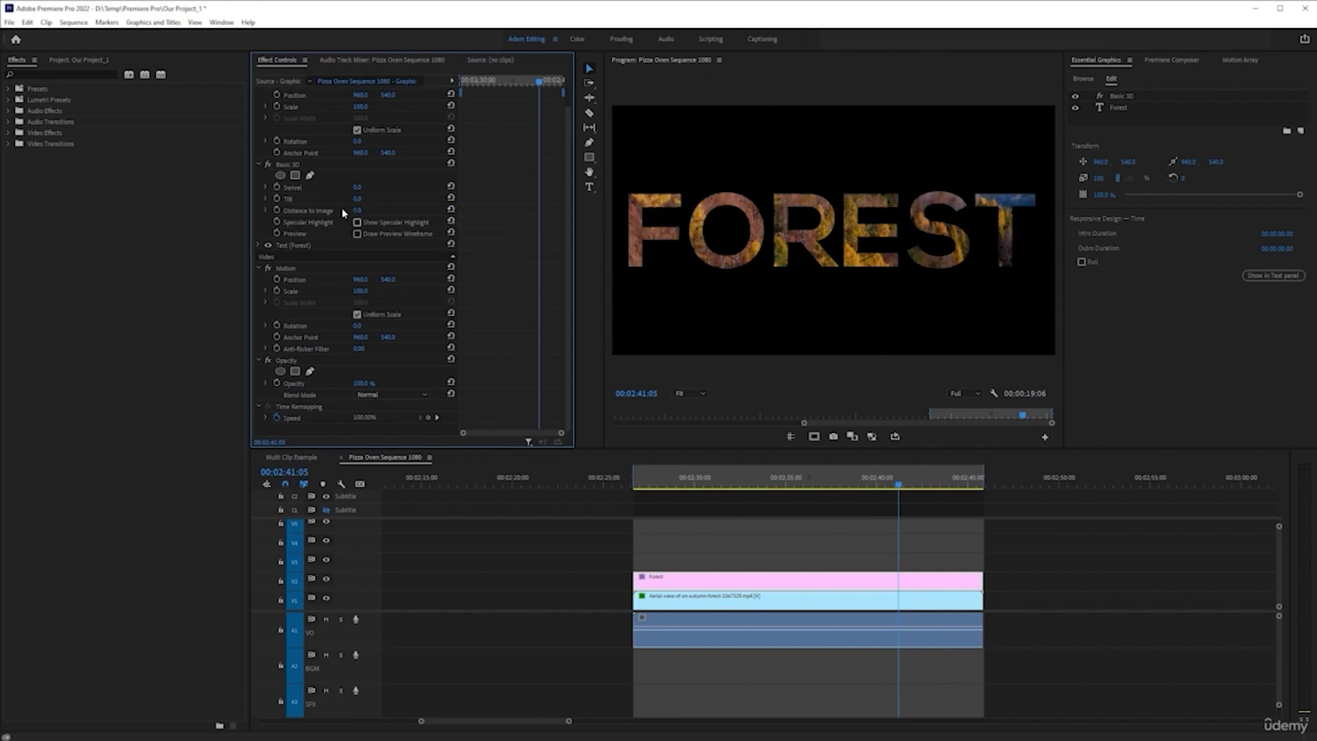
# Move the playhead to 00:02:39:15, try lowering the FOREST title with its Vector Motion Position, and undo the shift
pyautogui.click(896, 485)
pyautogui.moveTo(891, 485); pyautogui.dragTo(870, 484)
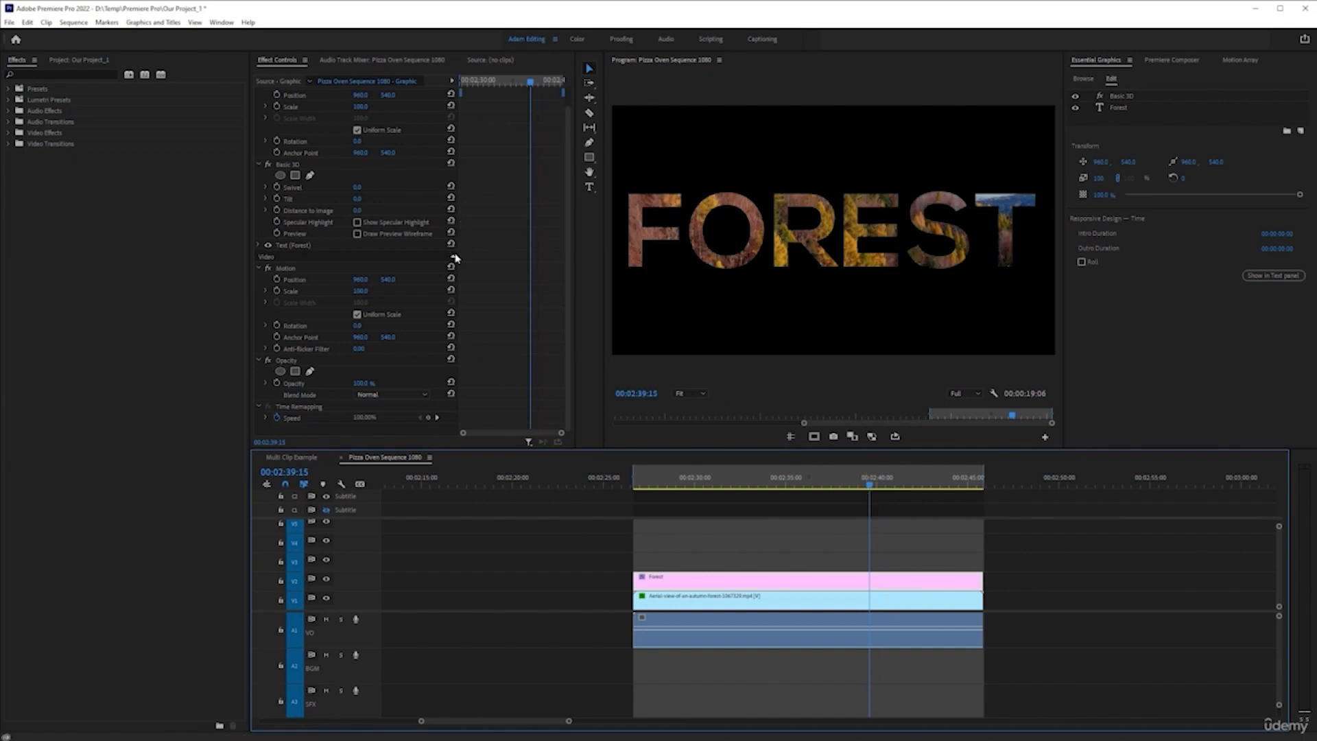
pyautogui.scroll(1, 456, 258)
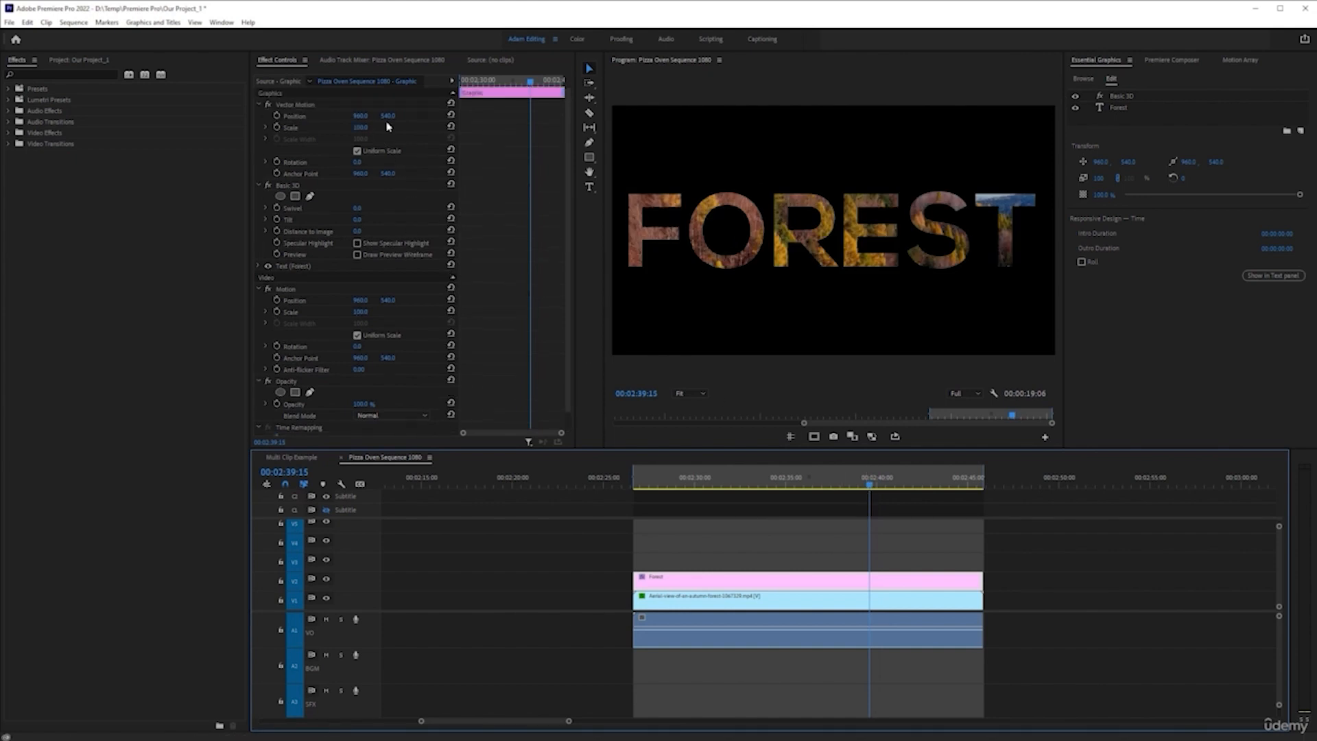
pyautogui.moveTo(388, 118); pyautogui.dragTo(391, 121)
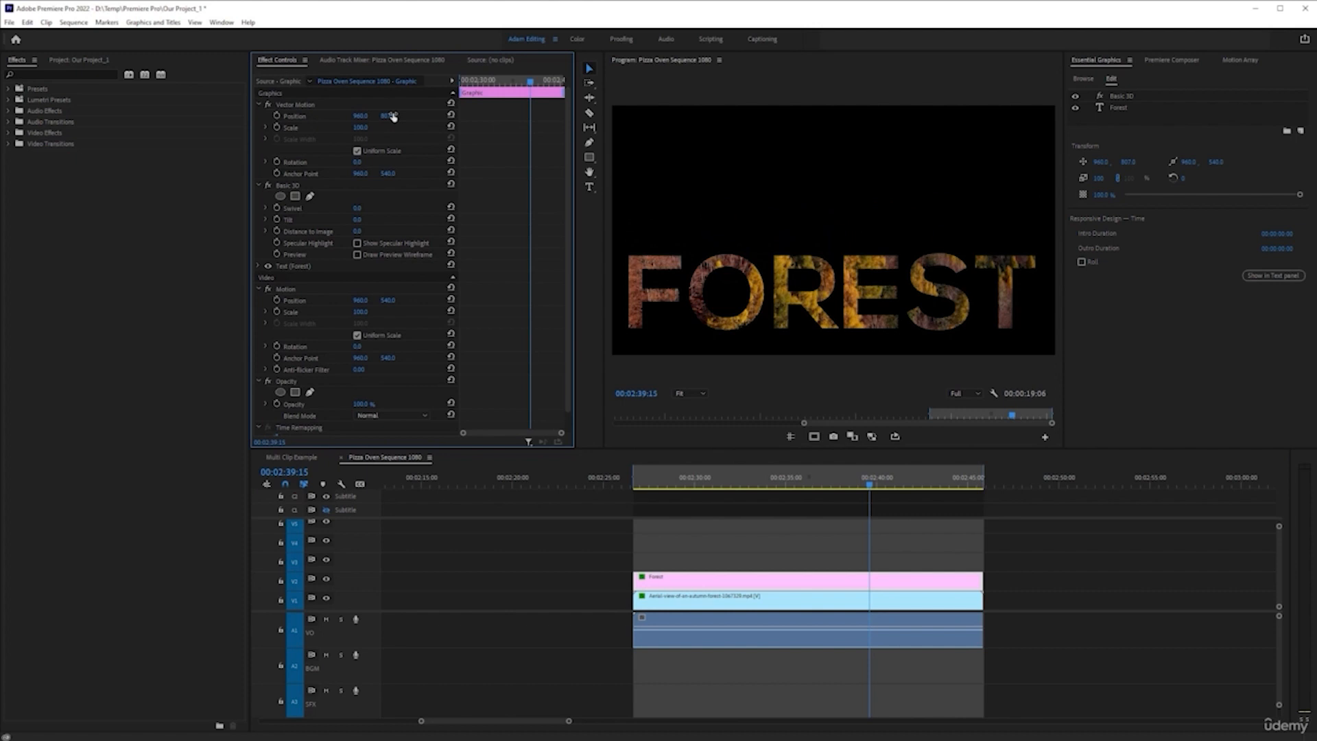
pyautogui.hotkey('ctrl', 'z')
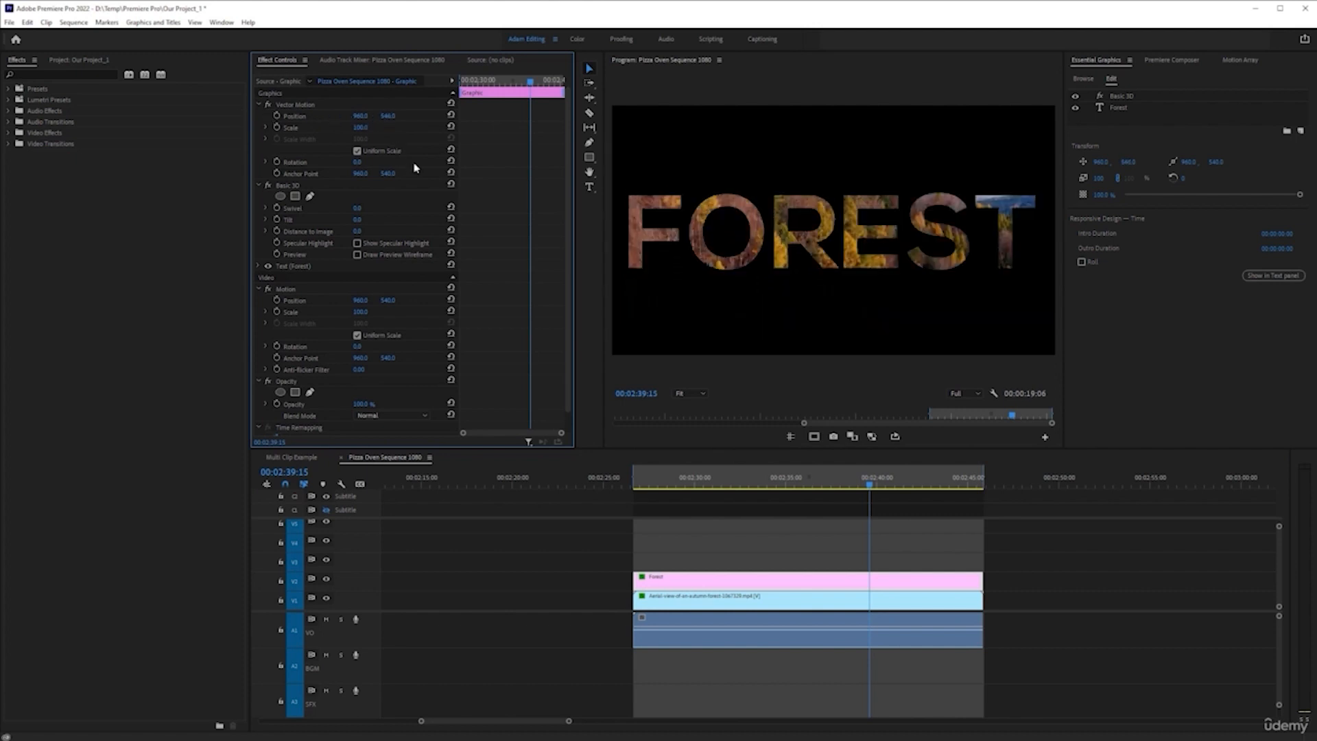
pyautogui.hotkey('ctrl', 'shift', 'z')
pyautogui.hotkey('ctrl', 'z')
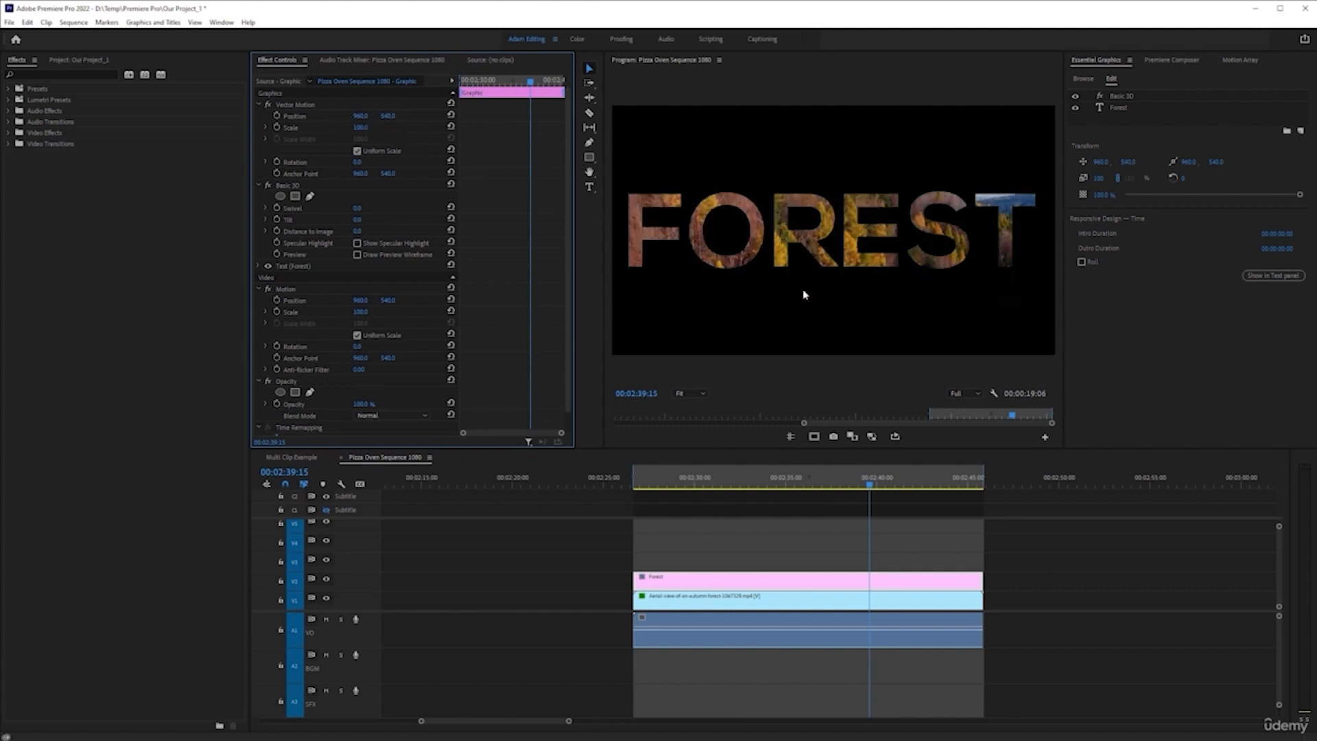
# Start keyframing the FOREST title's Vector Motion Position and Basic 3D Distance to Image at 00:02:39:15
pyautogui.click(277, 116)
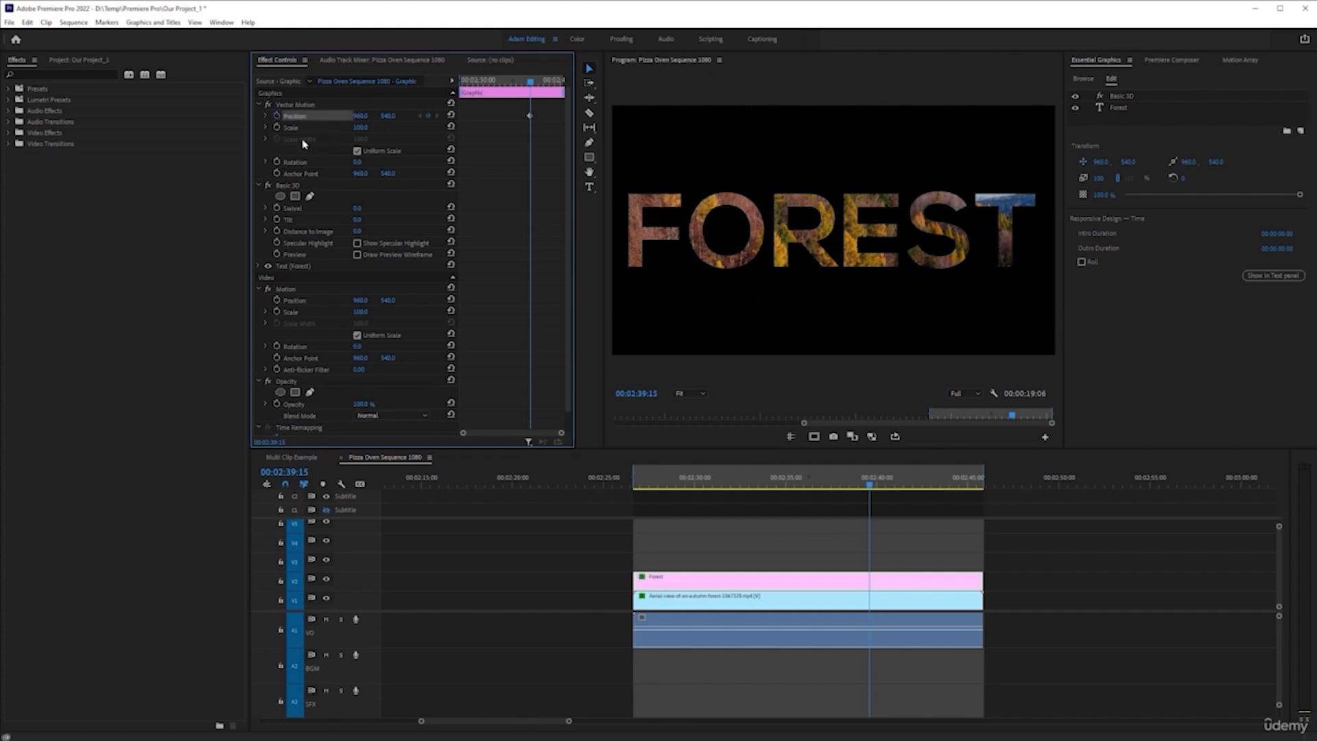
pyautogui.click(277, 232)
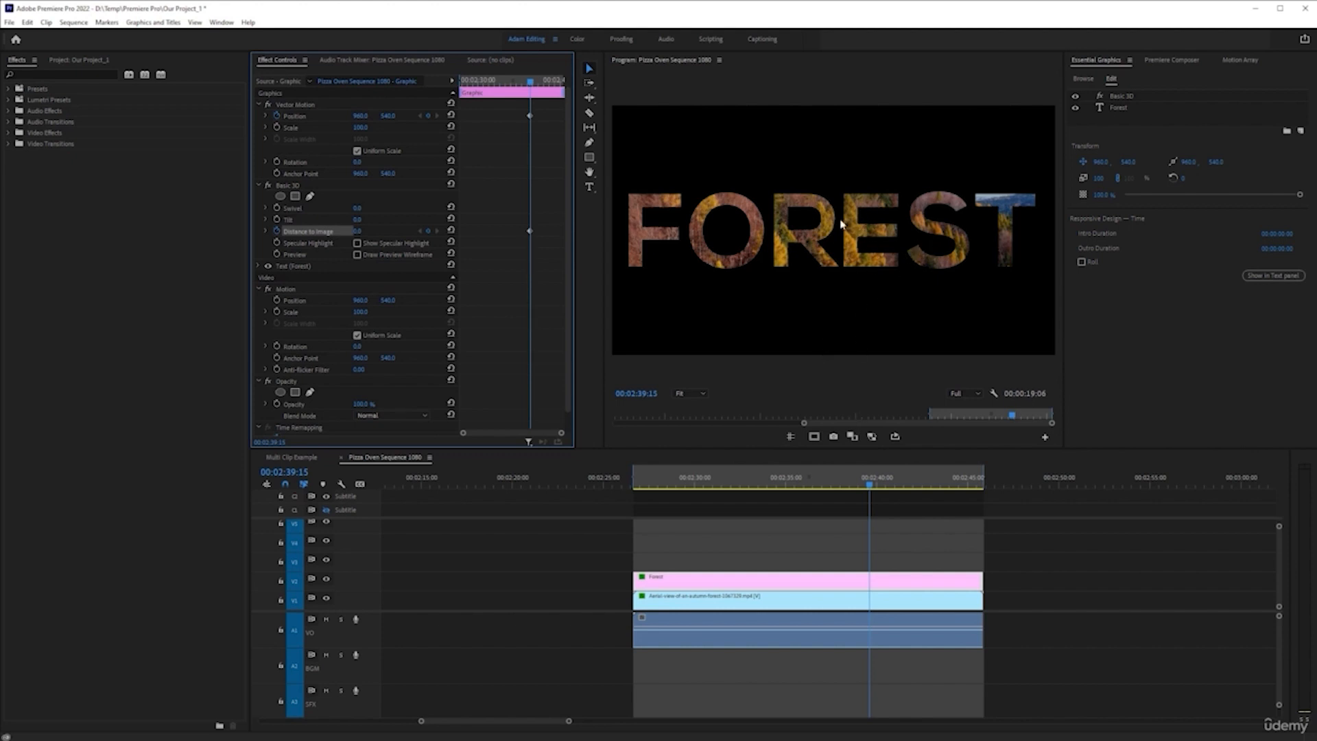
# Move the playhead to 00:02:41:18, try a Distance to Image of about -108 for the FOREST title, and undo it
pyautogui.moveTo(869, 486); pyautogui.dragTo(909, 487)
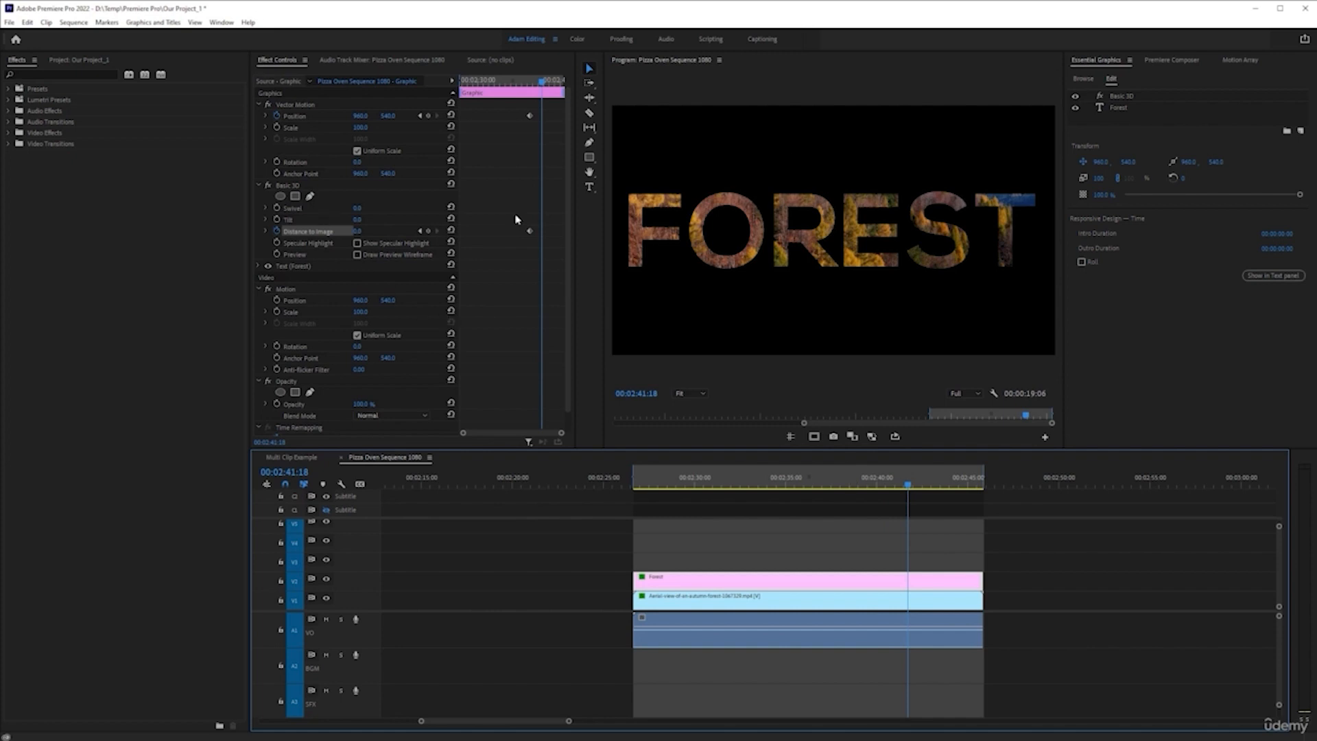
pyautogui.click(357, 233)
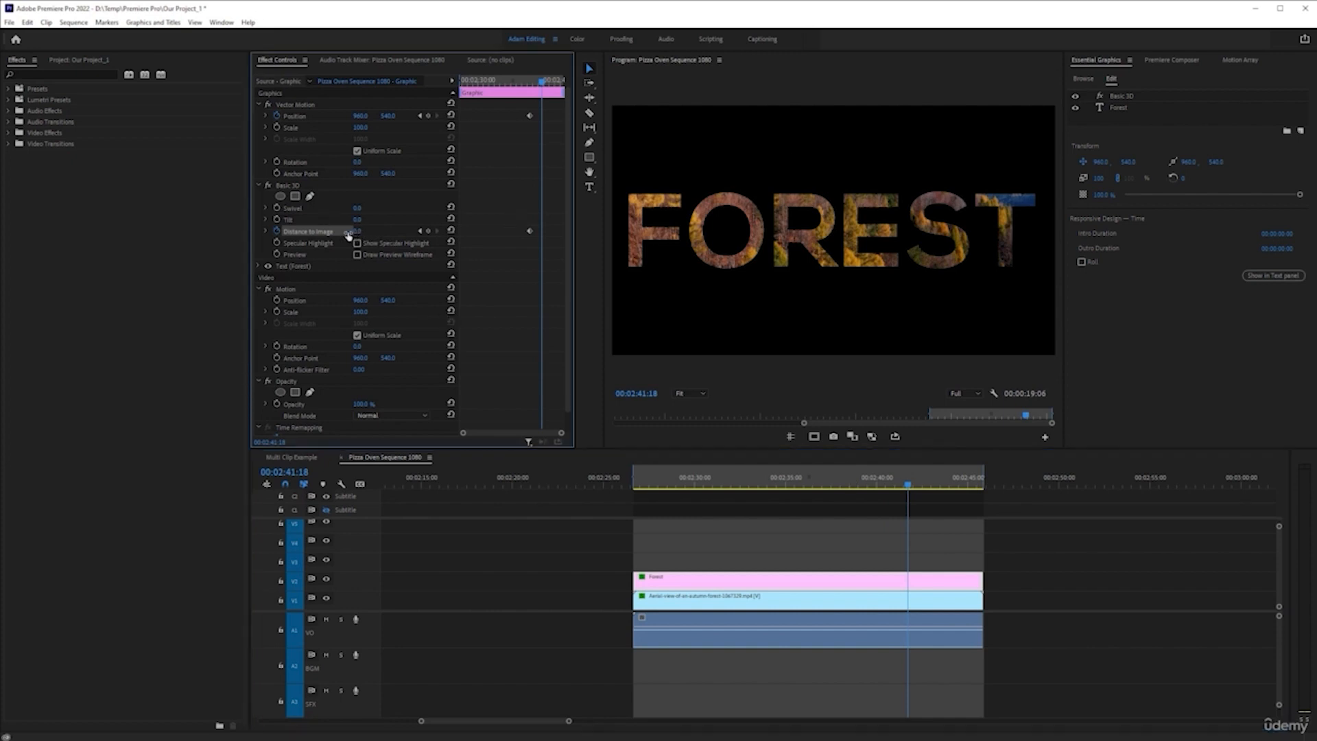
pyautogui.moveTo(323, 236); pyautogui.dragTo(371, 231)
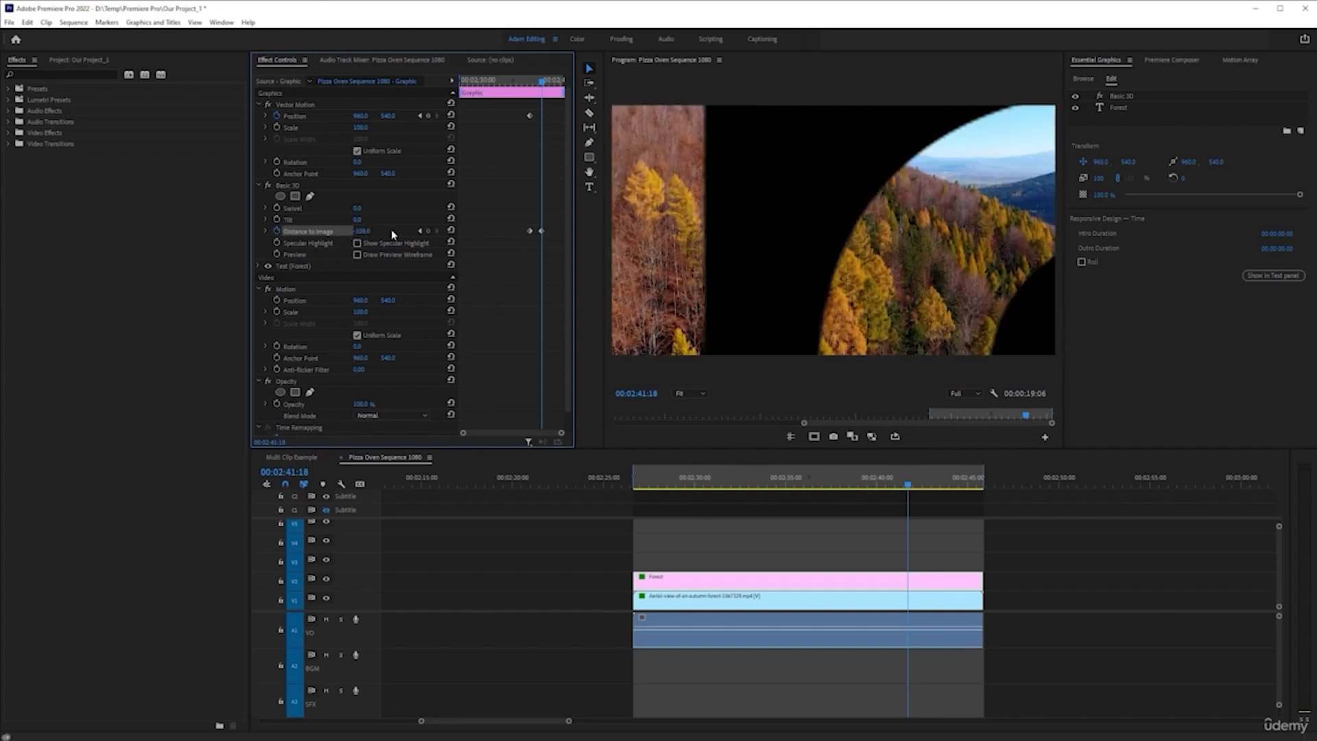
pyautogui.click(366, 232)
pyautogui.click(386, 214)
pyautogui.hotkey('ctrl', 'z')
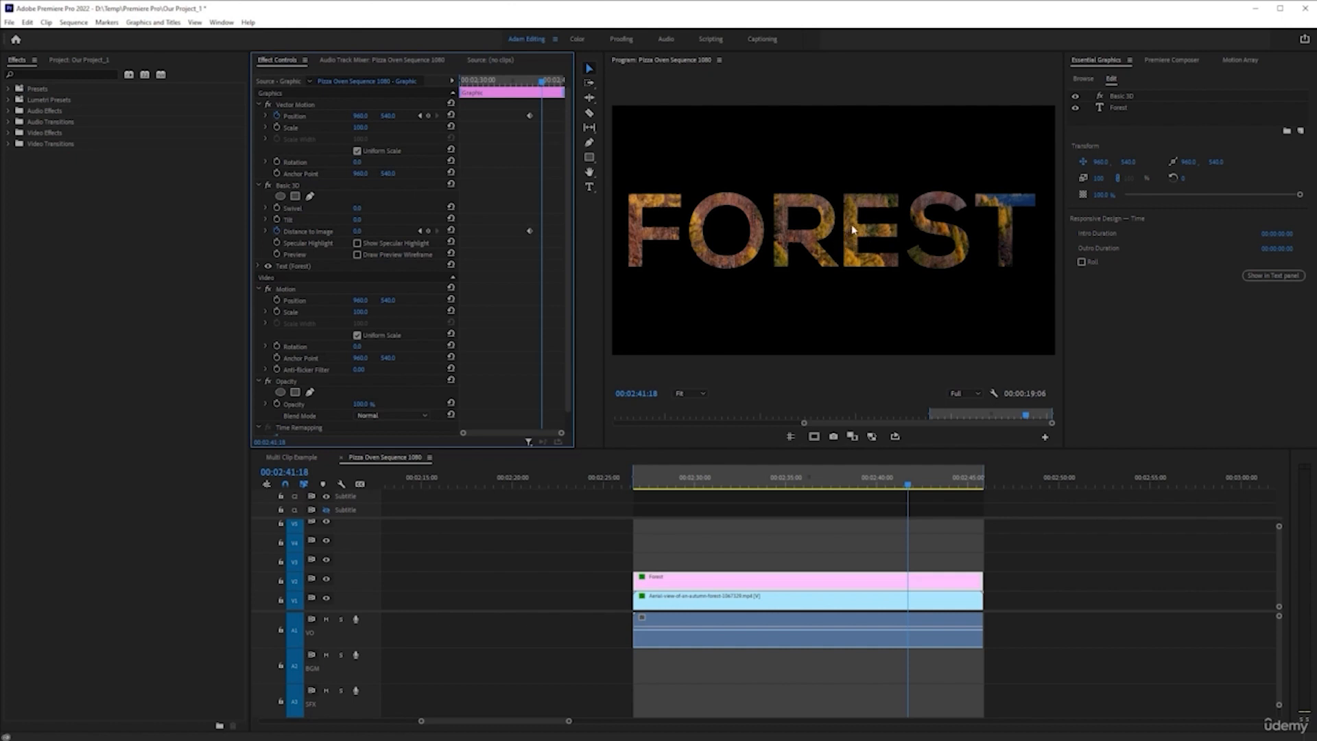
# Save the project and test negative Distance to Image values down to about -96 at 00:02:41:18
pyautogui.hotkey('ctrl', 's')
pyautogui.moveTo(357, 235)
pyautogui.mouseDown()
pyautogui.moveTo(382, 235)
pyautogui.moveTo(303, 235)
pyautogui.moveTo(368, 232)
pyautogui.mouseUp()
pyautogui.hotkey('ctrl', 'z')
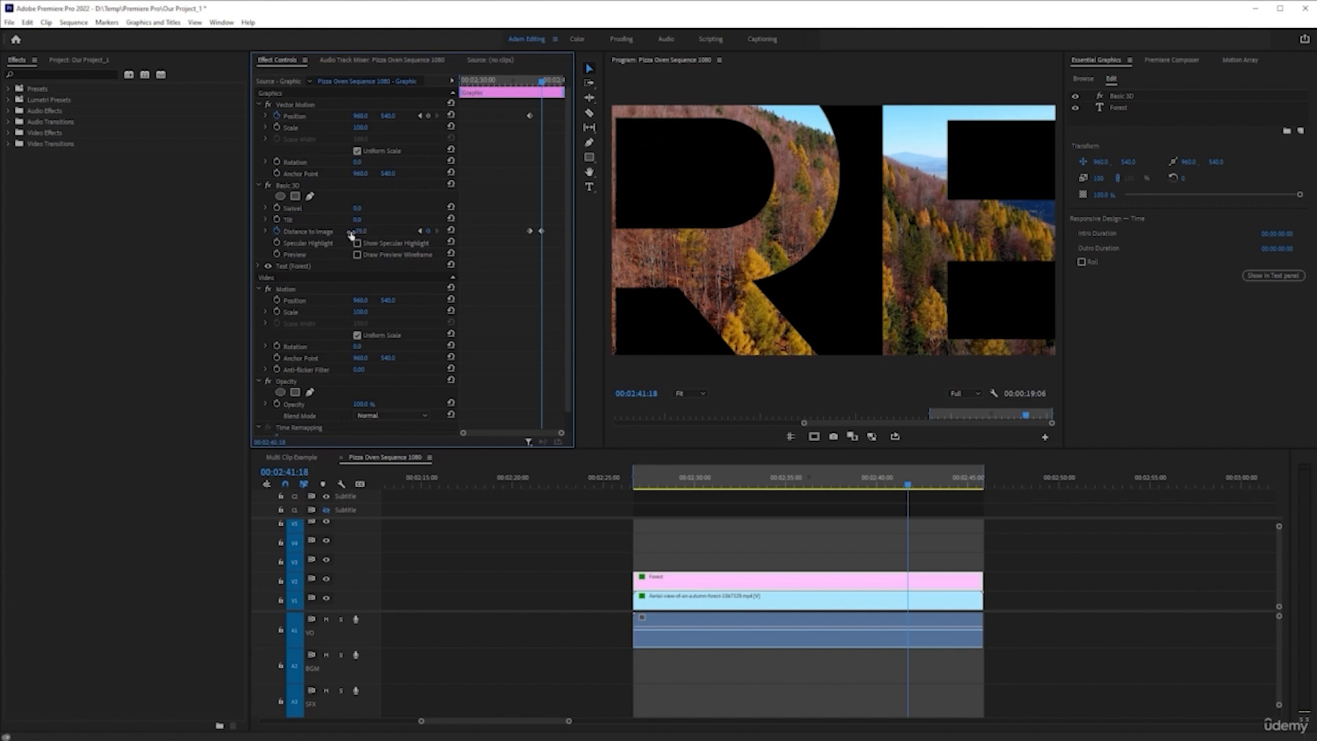
pyautogui.moveTo(336, 236); pyautogui.dragTo(368, 231)
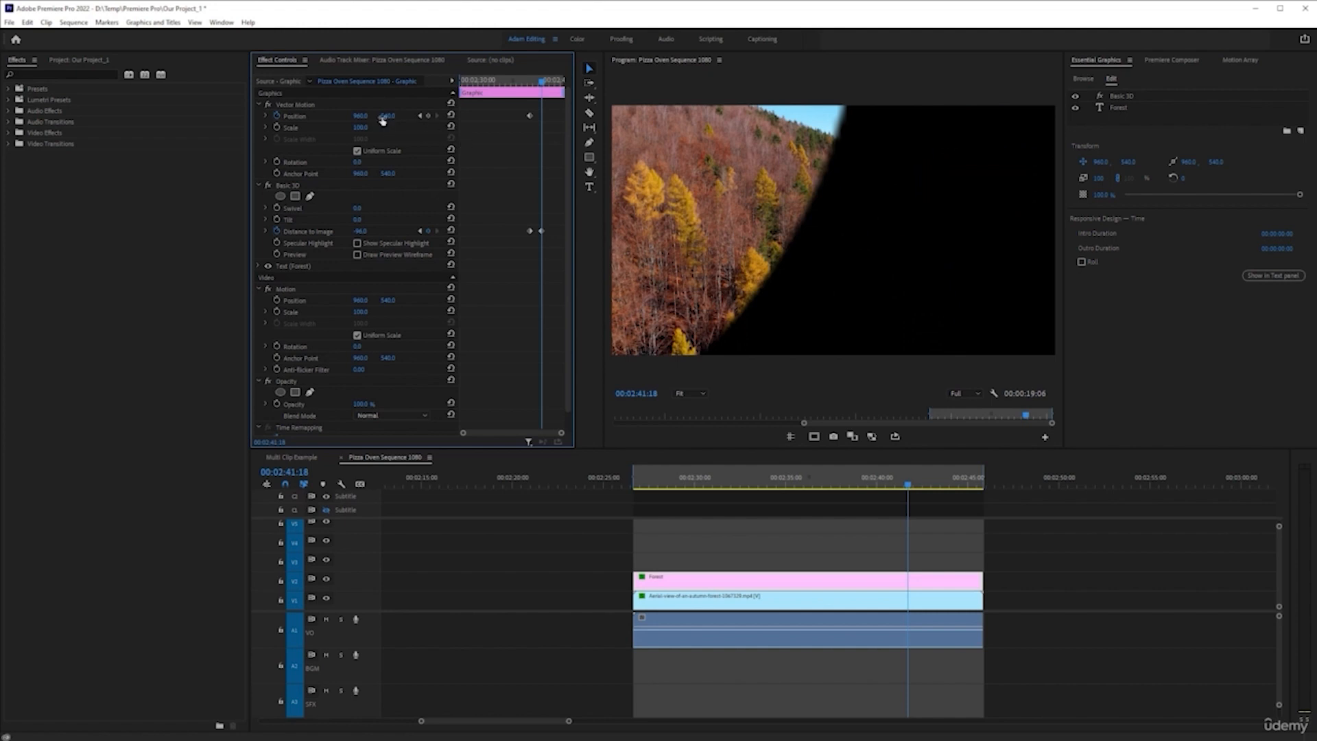
# Shift the FOREST title's Vector Motion Position horizontally to 877 at 00:02:41:18
pyautogui.moveTo(360, 118); pyautogui.dragTo(392, 120)
pyautogui.hotkey('ctrl', 'z')
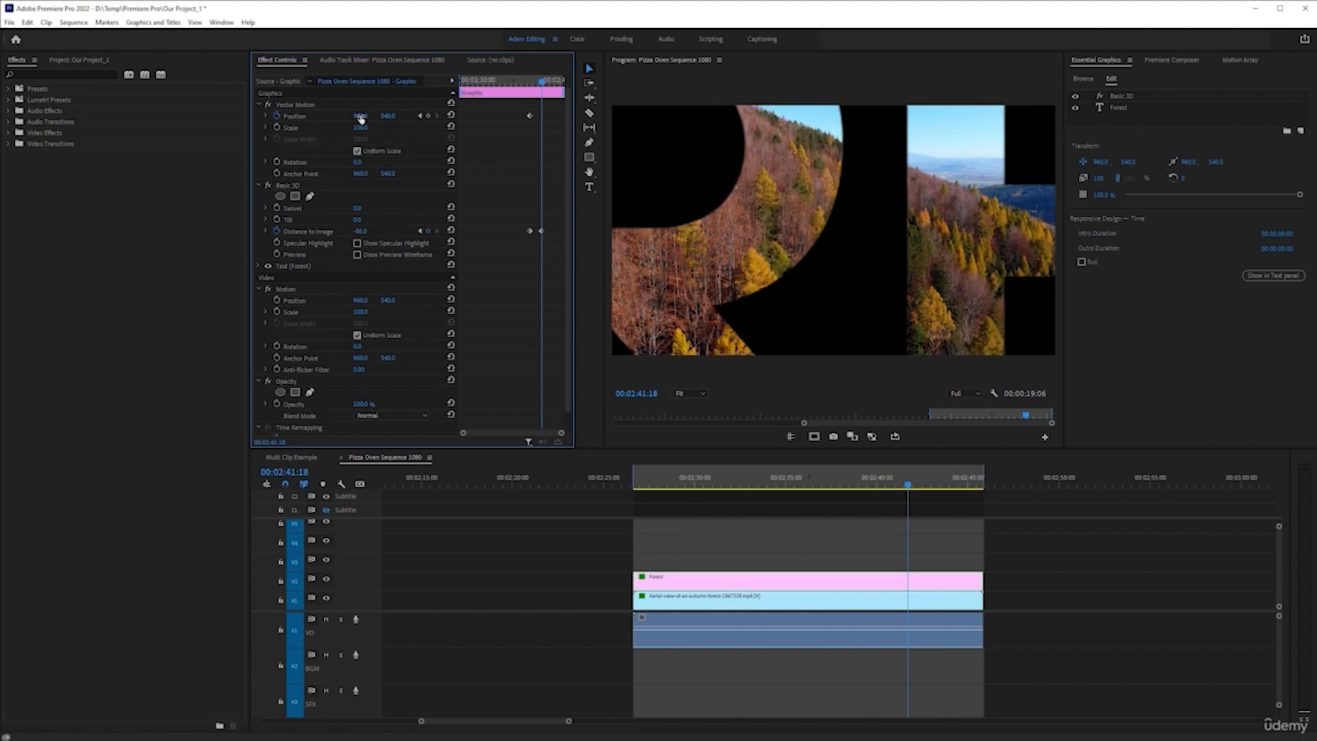
pyautogui.moveTo(361, 116)
pyautogui.mouseDown()
pyautogui.moveTo(322, 117)
pyautogui.moveTo(358, 118)
pyautogui.mouseUp()
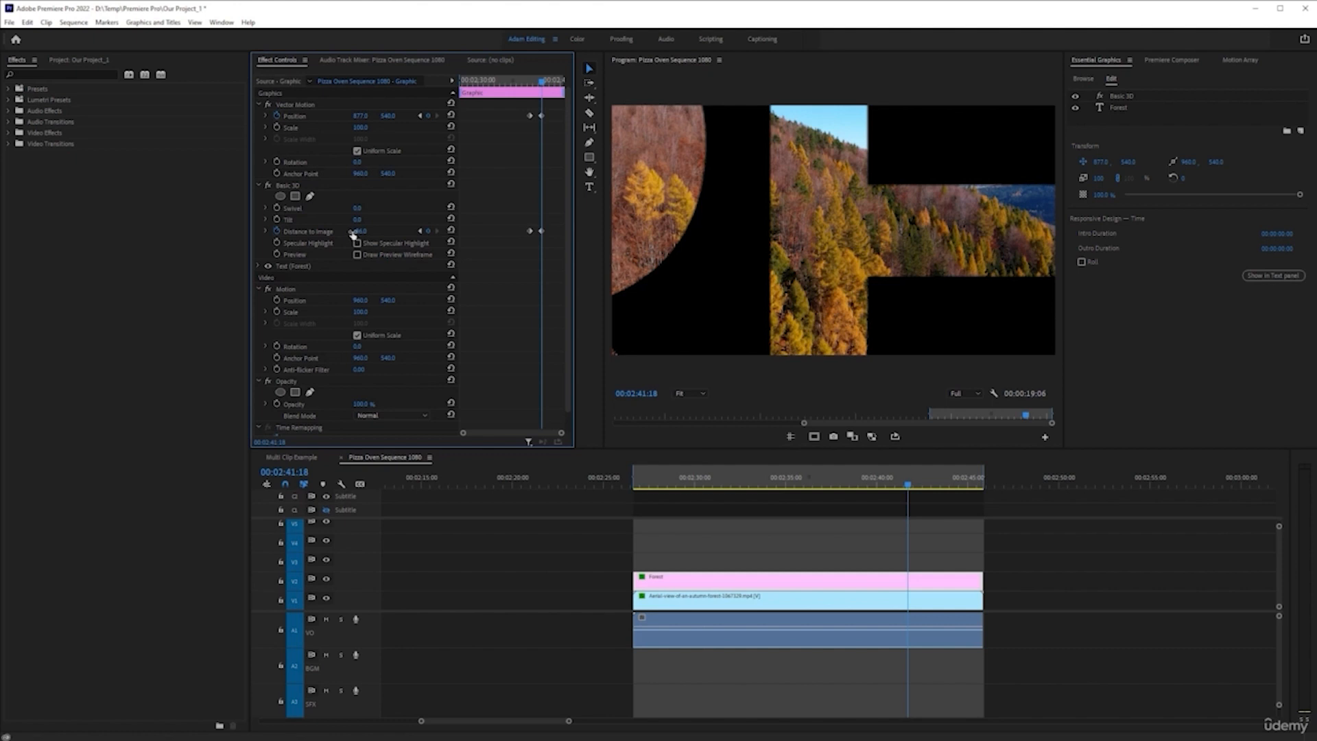
# Try Distance to Image values of about -102, -100 and -95 so the forest clip fills the frame at 00:02:41:18
pyautogui.moveTo(353, 233); pyautogui.dragTo(368, 232)
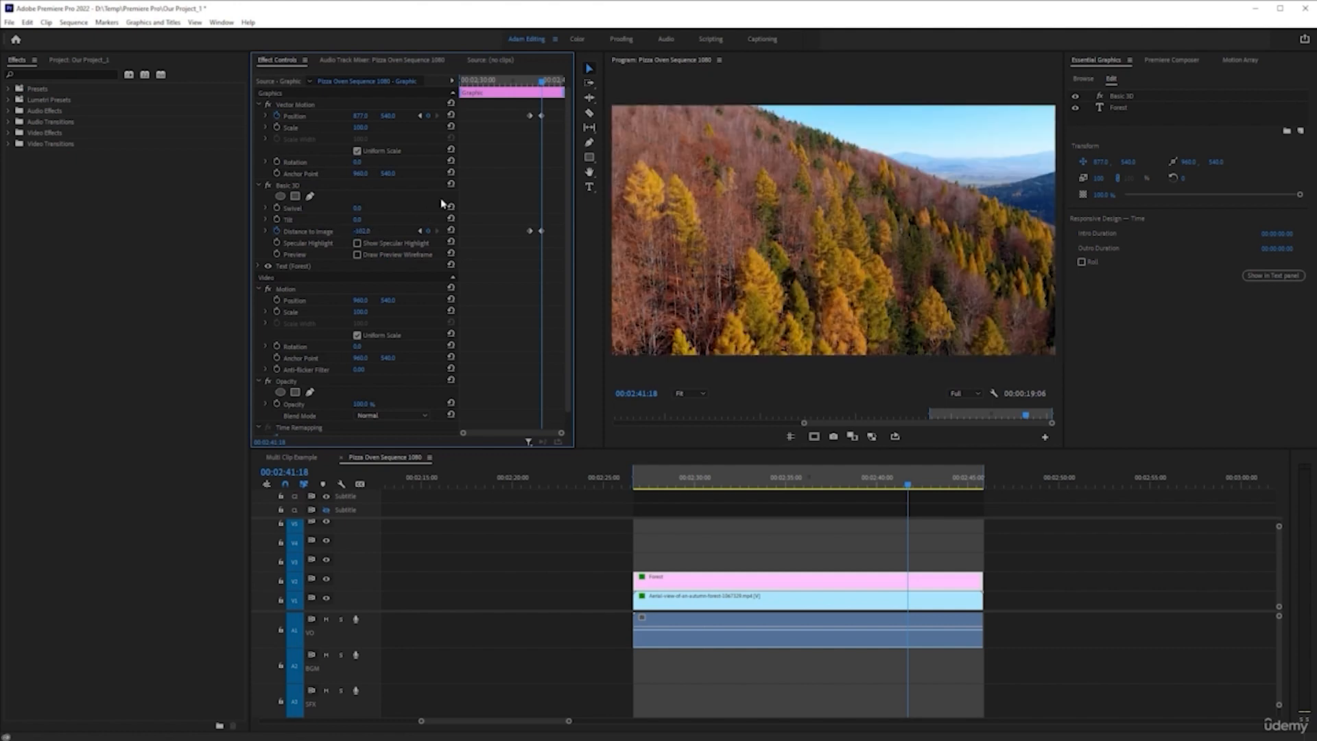
pyautogui.click(360, 232)
pyautogui.write('-100')
pyautogui.press('Return')
pyautogui.click(361, 231)
pyautogui.press('Return')
pyautogui.click(359, 232)
pyautogui.write('-')
pyautogui.press('Return')
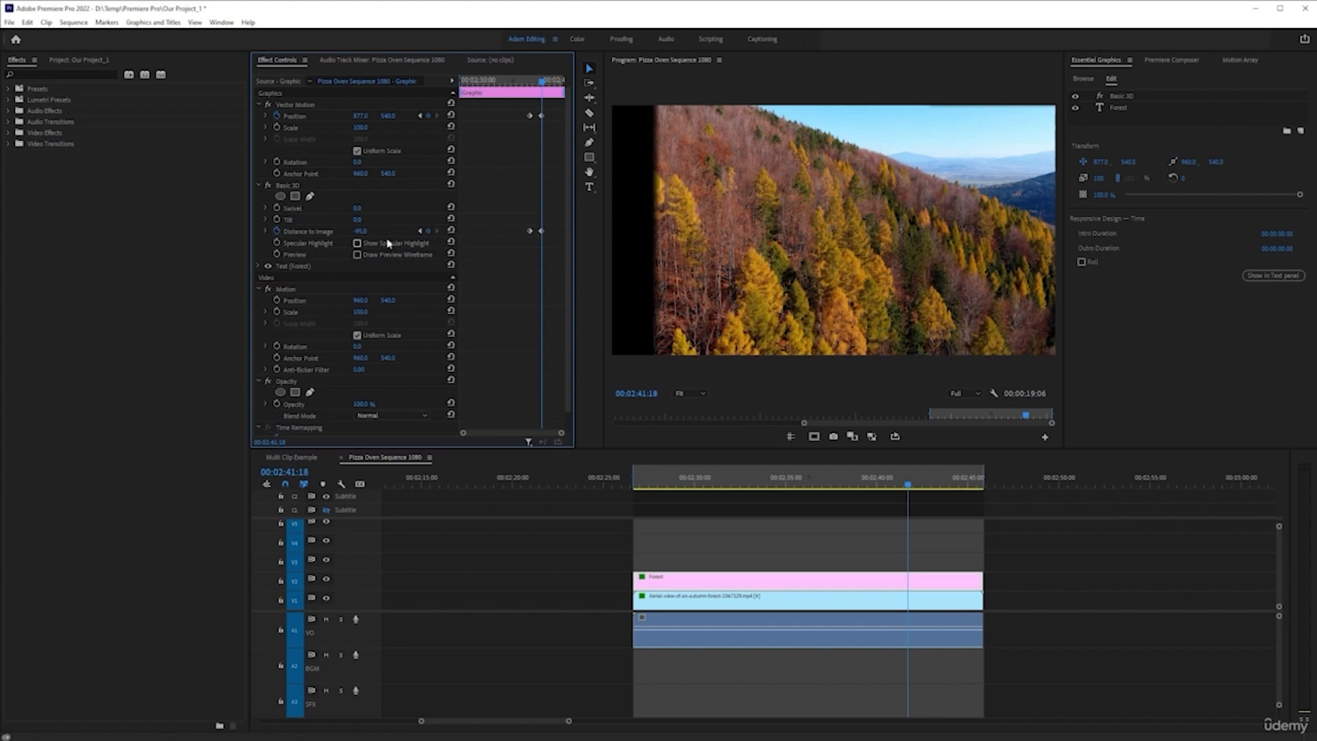
# Set the FOREST title's Distance to Image to -96 at 00:02:41:18
pyautogui.click(361, 232)
pyautogui.write('-96')
pyautogui.press('Return')
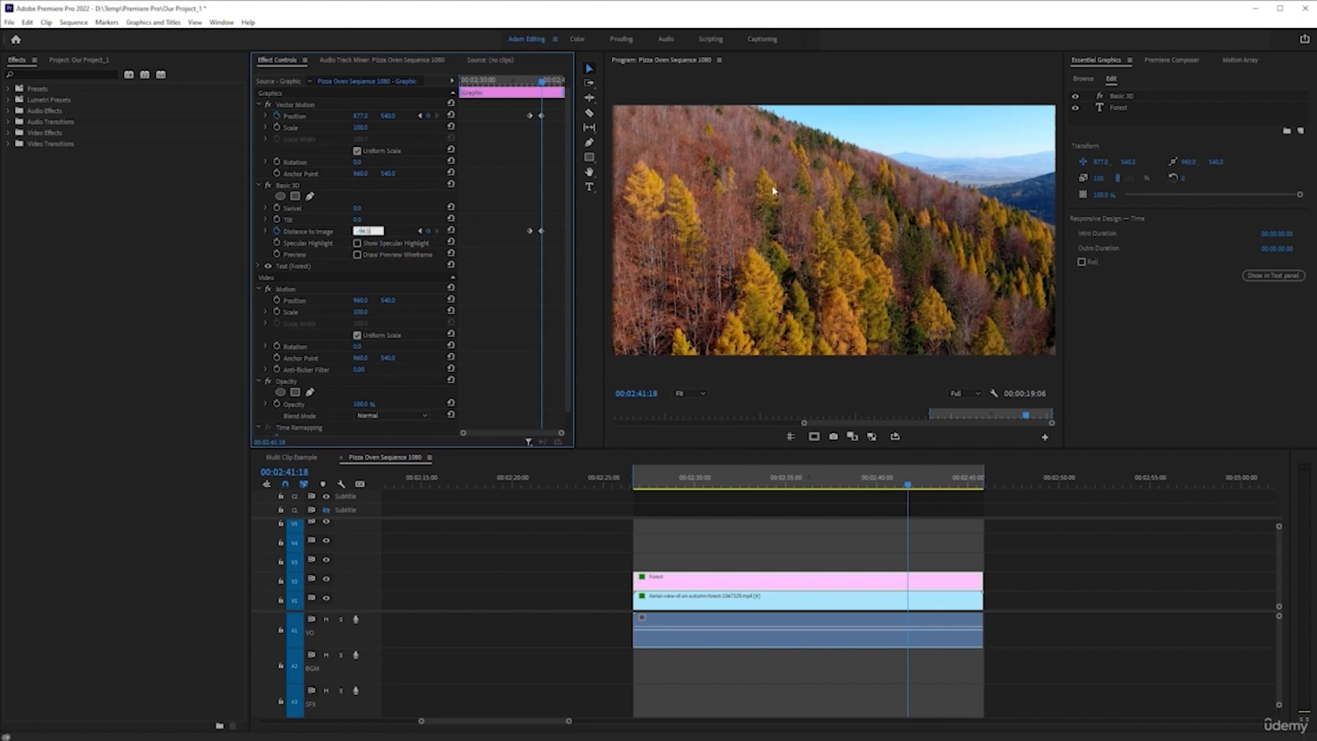
pyautogui.press('Return')
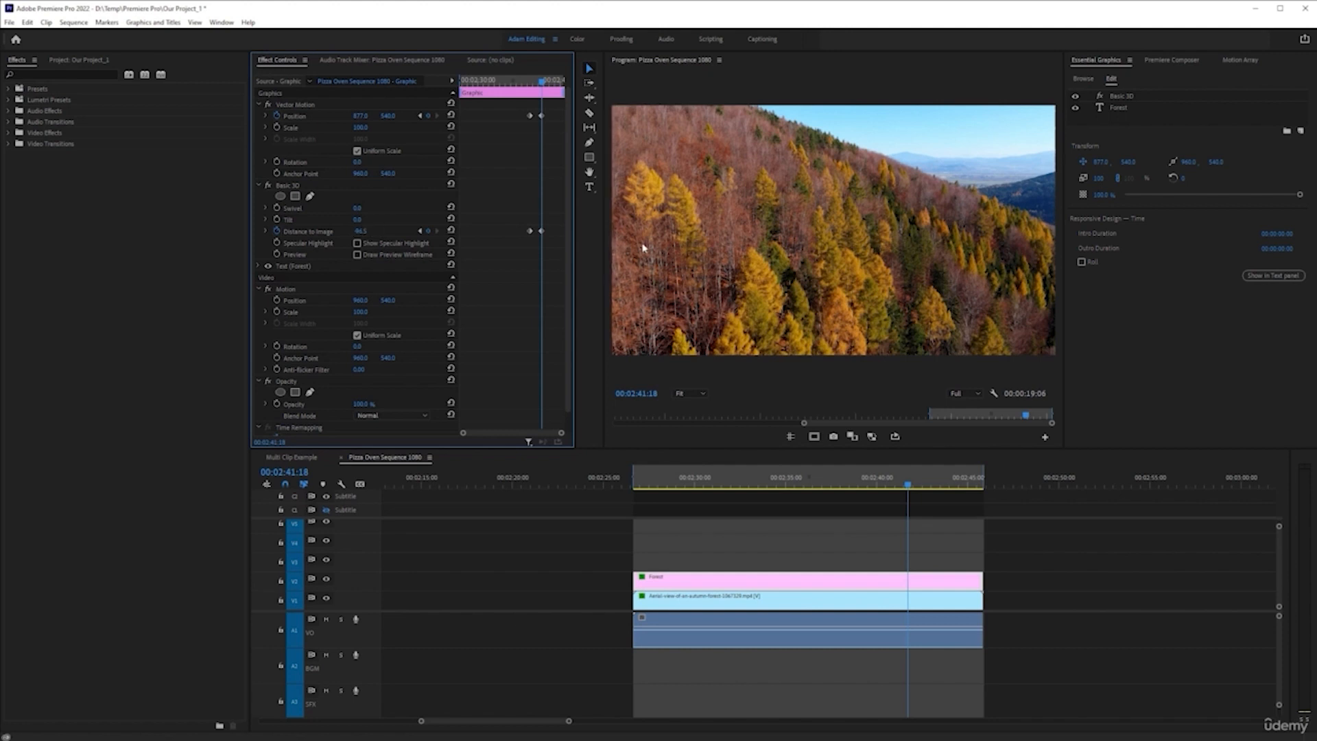
# Apply Ease Out temporal interpolation to the first Position and Distance to Image keyframes
pyautogui.moveTo(514, 109); pyautogui.dragTo(533, 255)
pyautogui.rightClick(530, 231)
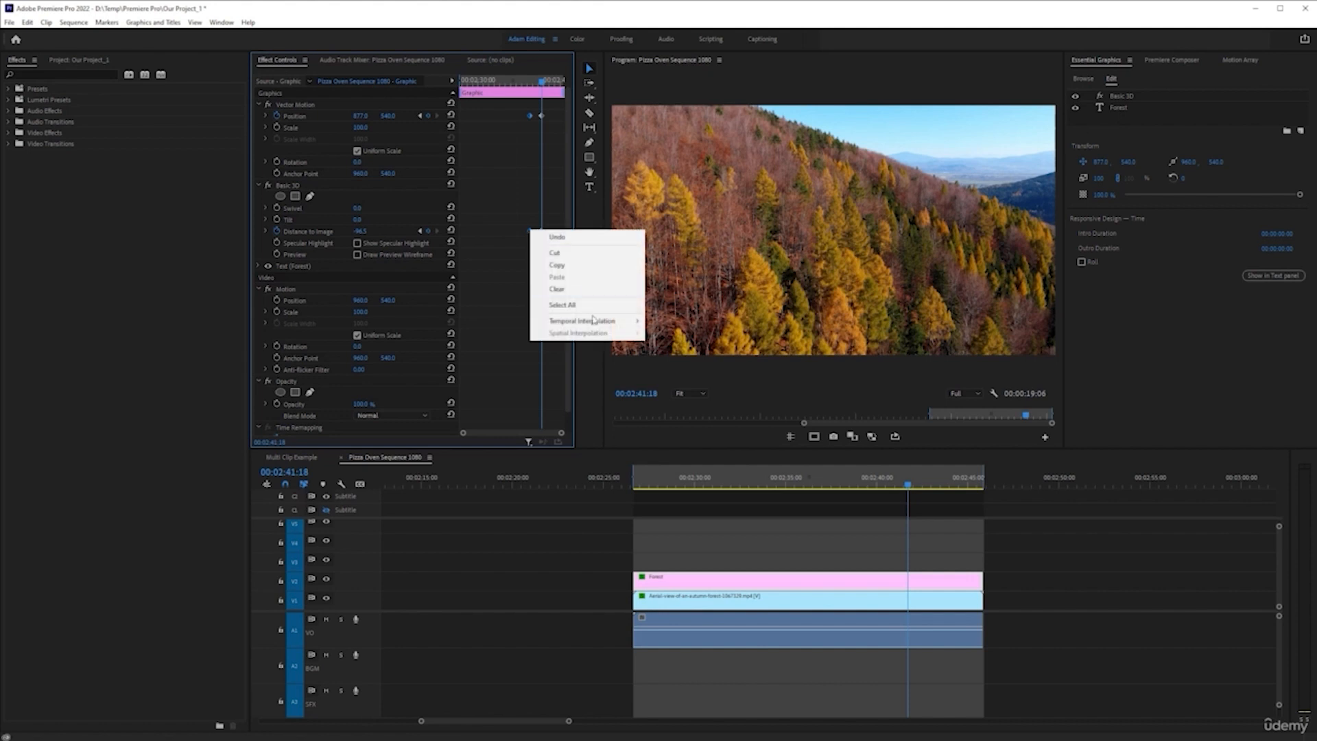
pyautogui.moveTo(594, 320)
pyautogui.click(674, 397)
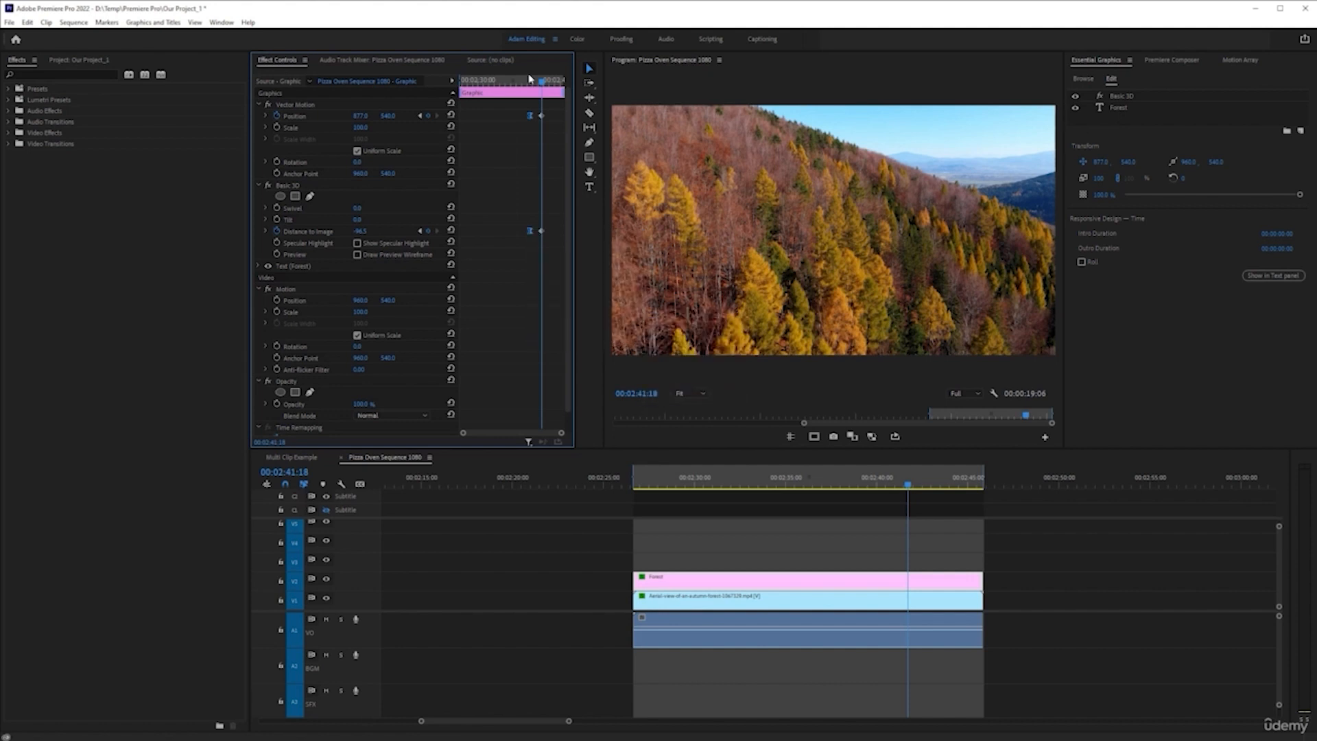
# Apply Ease In temporal interpolation to the last Position and Distance to Image keyframes
pyautogui.moveTo(540, 182); pyautogui.dragTo(545, 231)
pyautogui.rightClick(542, 234)
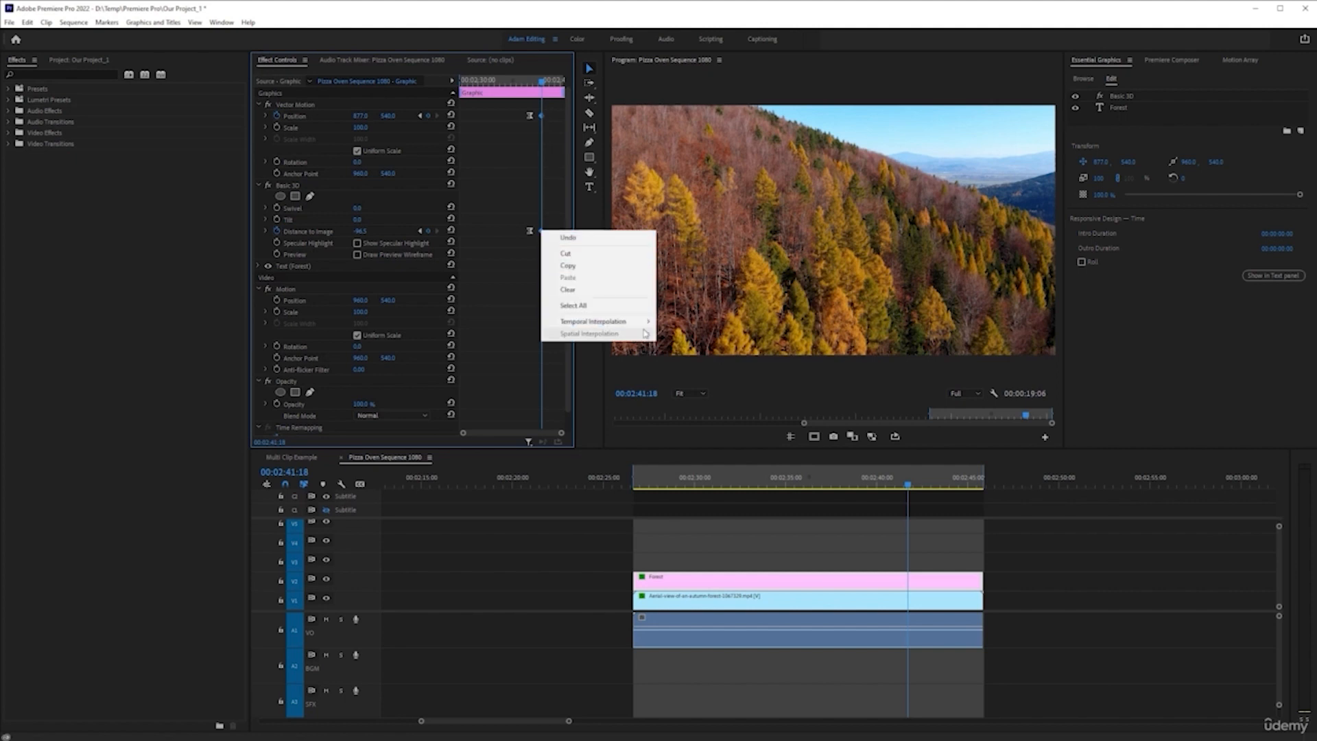
pyautogui.moveTo(617, 321)
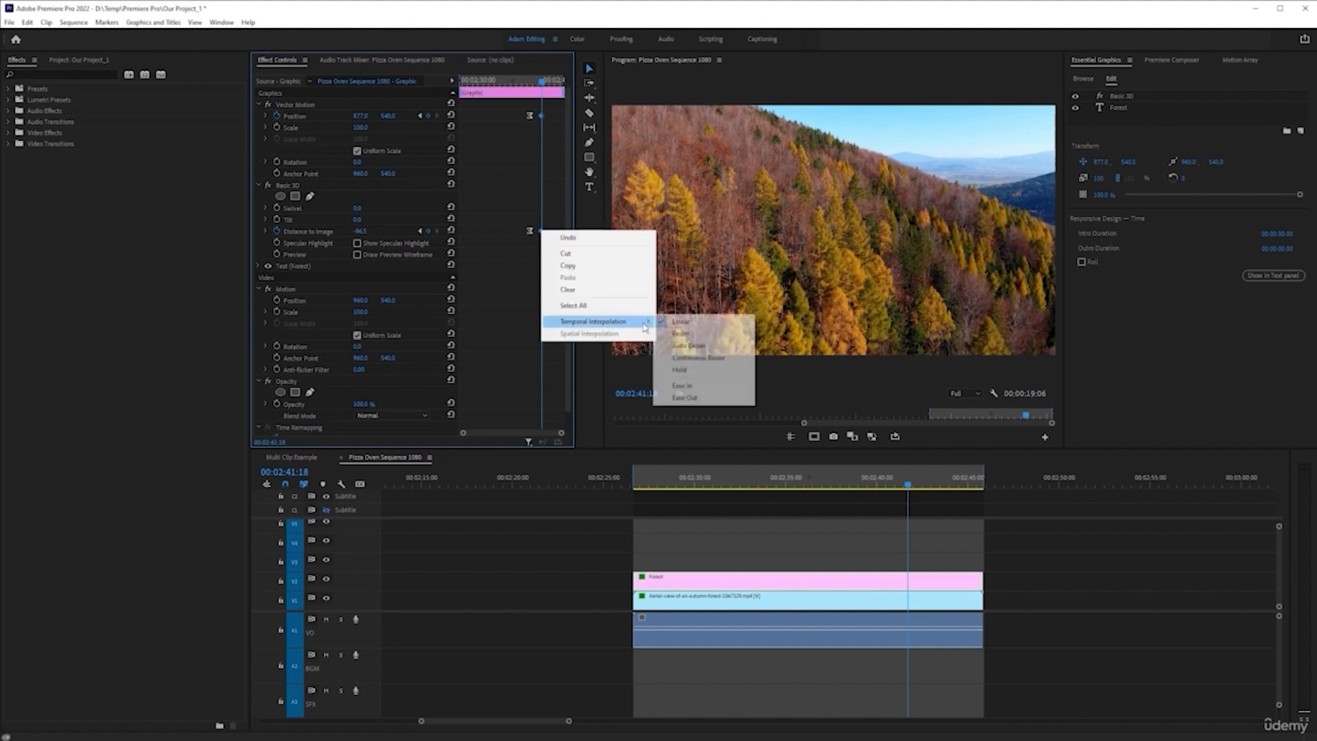
pyautogui.click(725, 386)
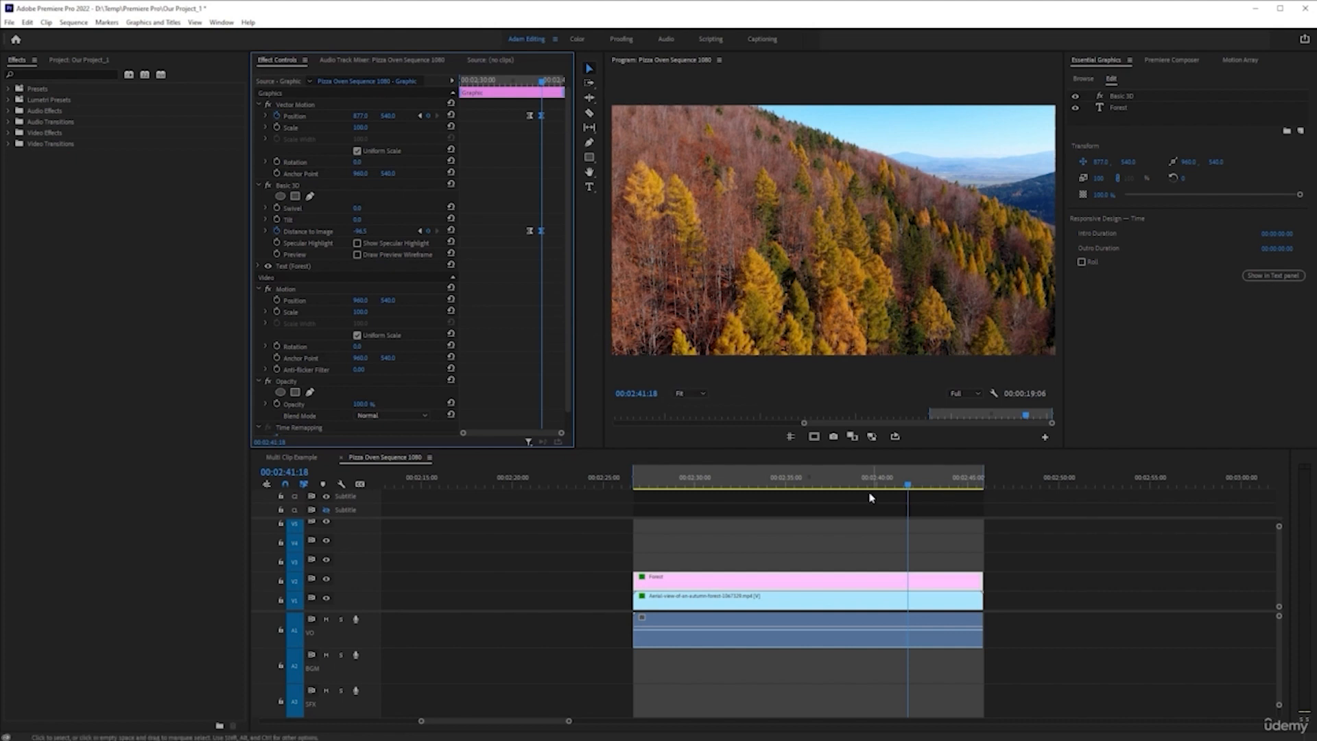
# Play the FOREST title's zoom animation from a point before its first keyframes
pyautogui.click(823, 485)
pyautogui.press('space')
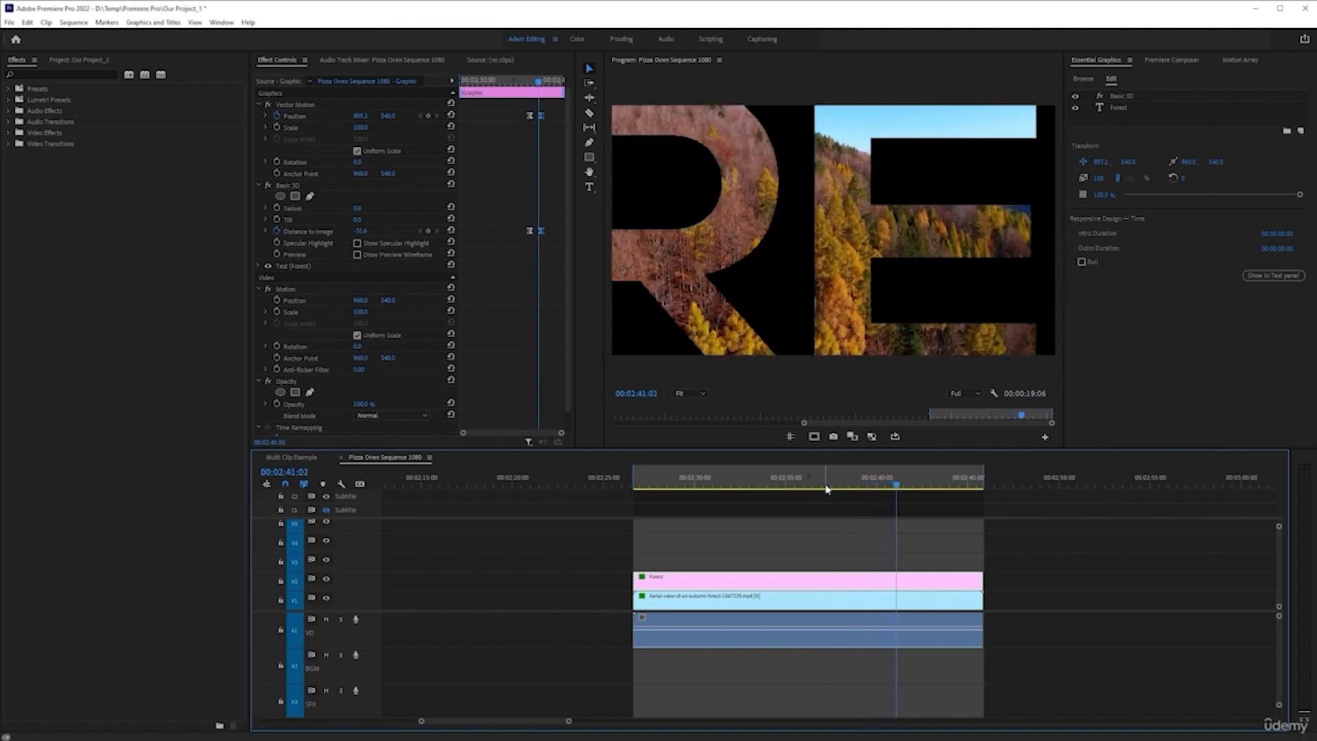
pyautogui.press('space')
# Move the first Position and Distance to Image keyframes back to 00:02:32:23 to lengthen the zoom
pyautogui.click(836, 485)
pyautogui.moveTo(837, 485); pyautogui.dragTo(748, 489)
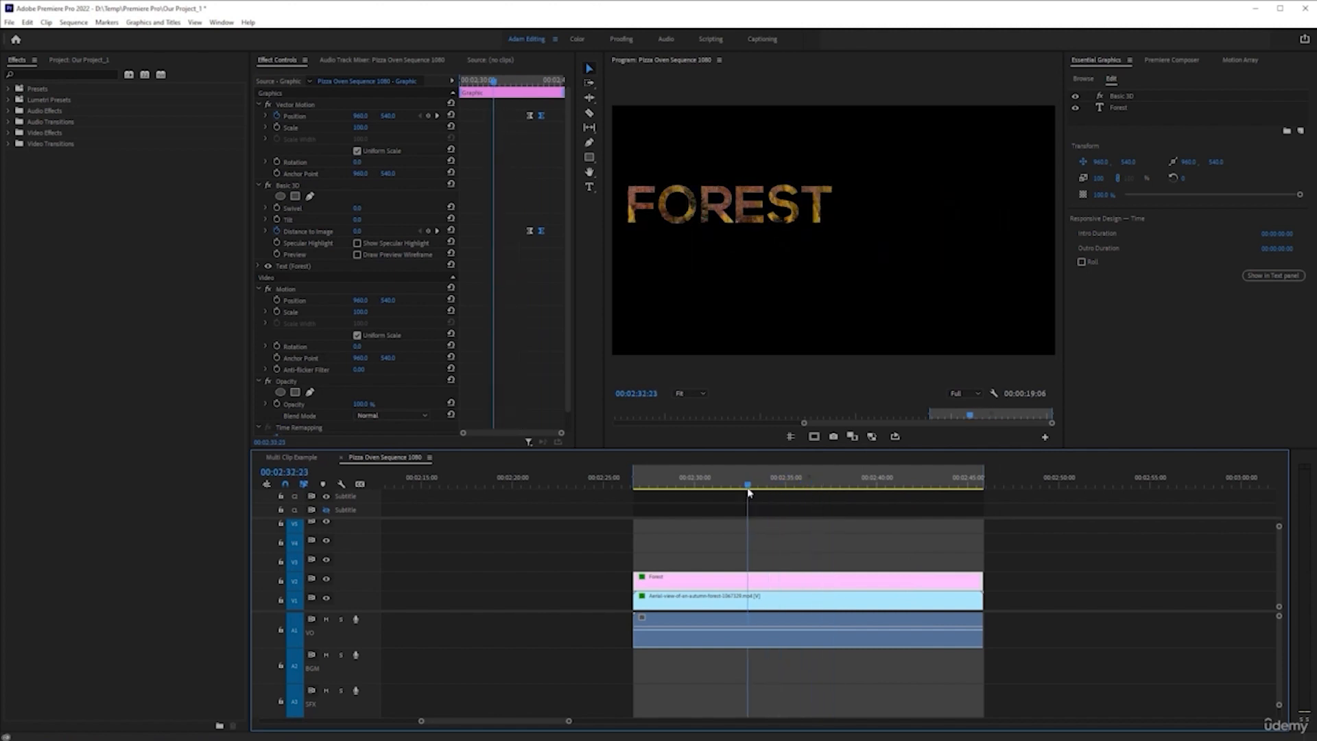
pyautogui.moveTo(518, 109); pyautogui.dragTo(493, 230)
# Play the lengthened FOREST zoom from the start of the clips until the forest footage fills the frame
pyautogui.click(650, 484)
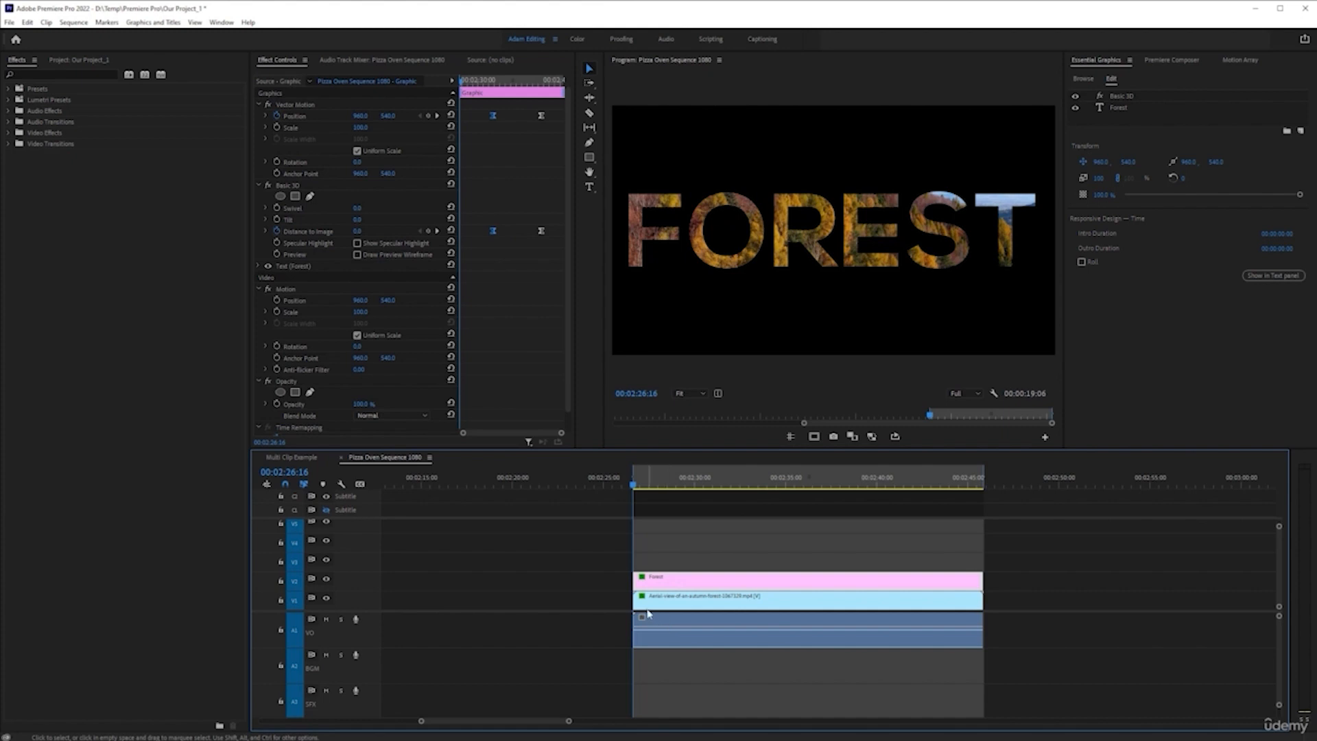
pyautogui.press('space')
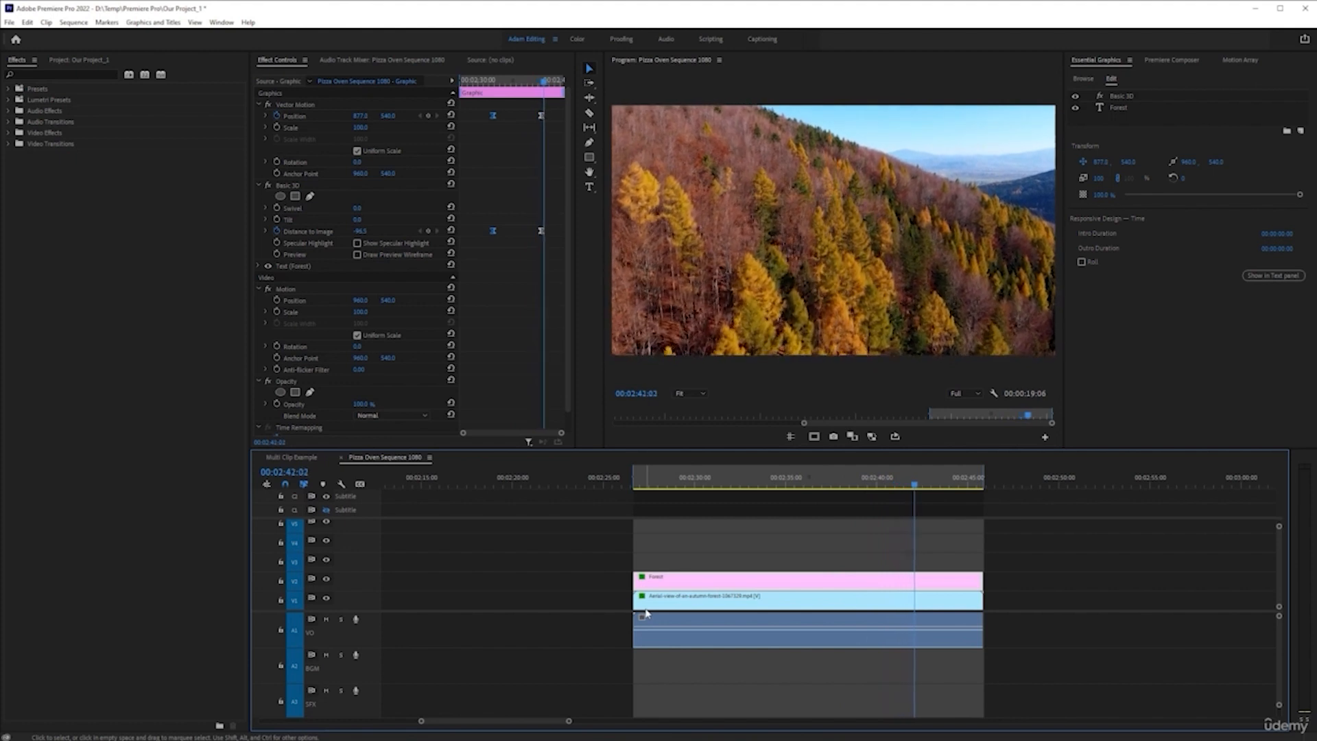
pyautogui.press('space')
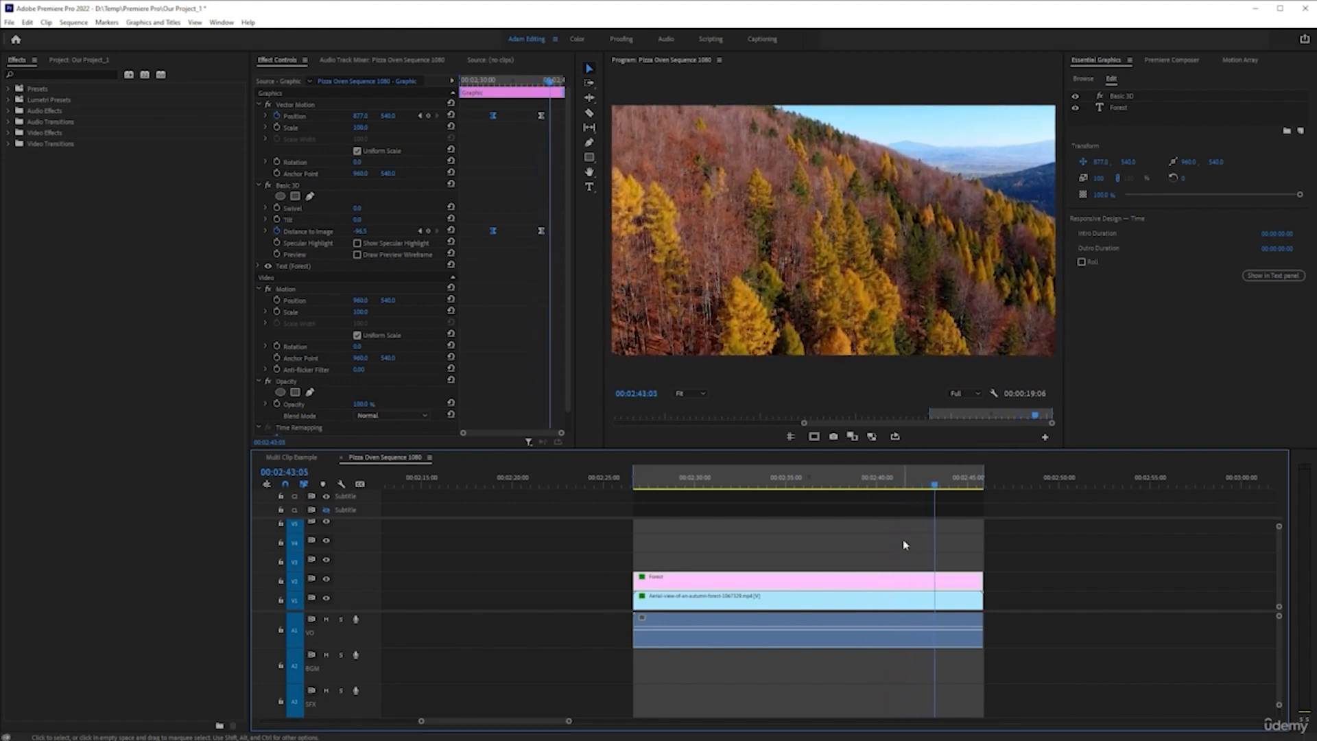
# Apply the default transitions at the start of the autumn forest video clip and its audio at 00:02:26:16
pyautogui.moveTo(907, 486); pyautogui.dragTo(839, 488)
pyautogui.press('Up')
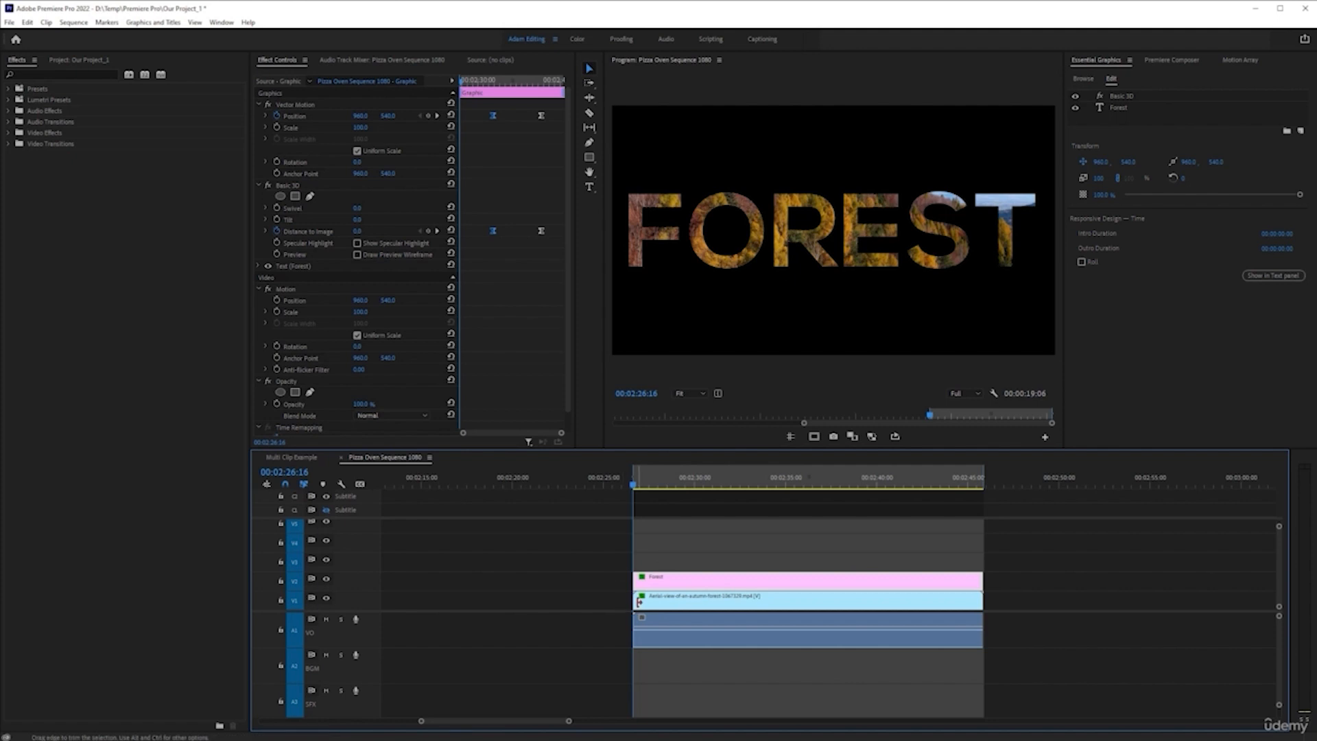
pyautogui.click(792, 540)
pyautogui.press('shift')
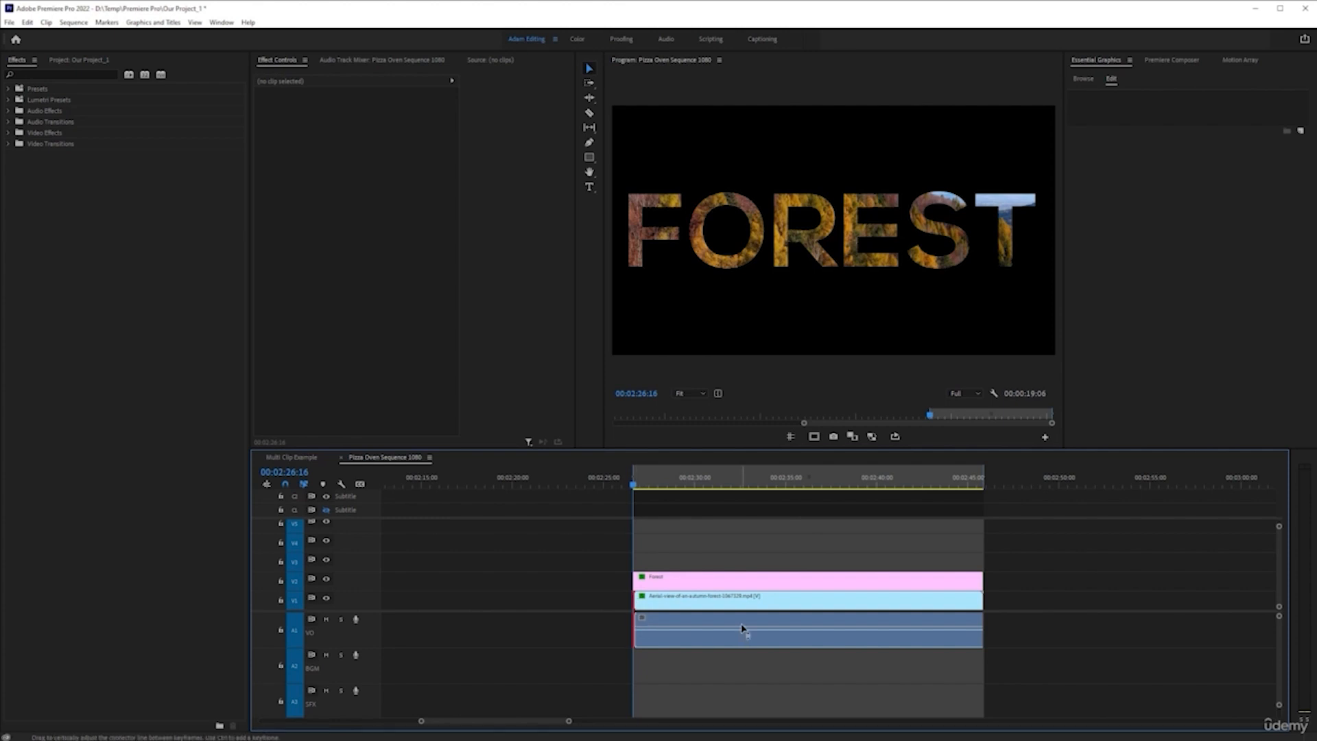
pyautogui.hotkey('shift', 'd')
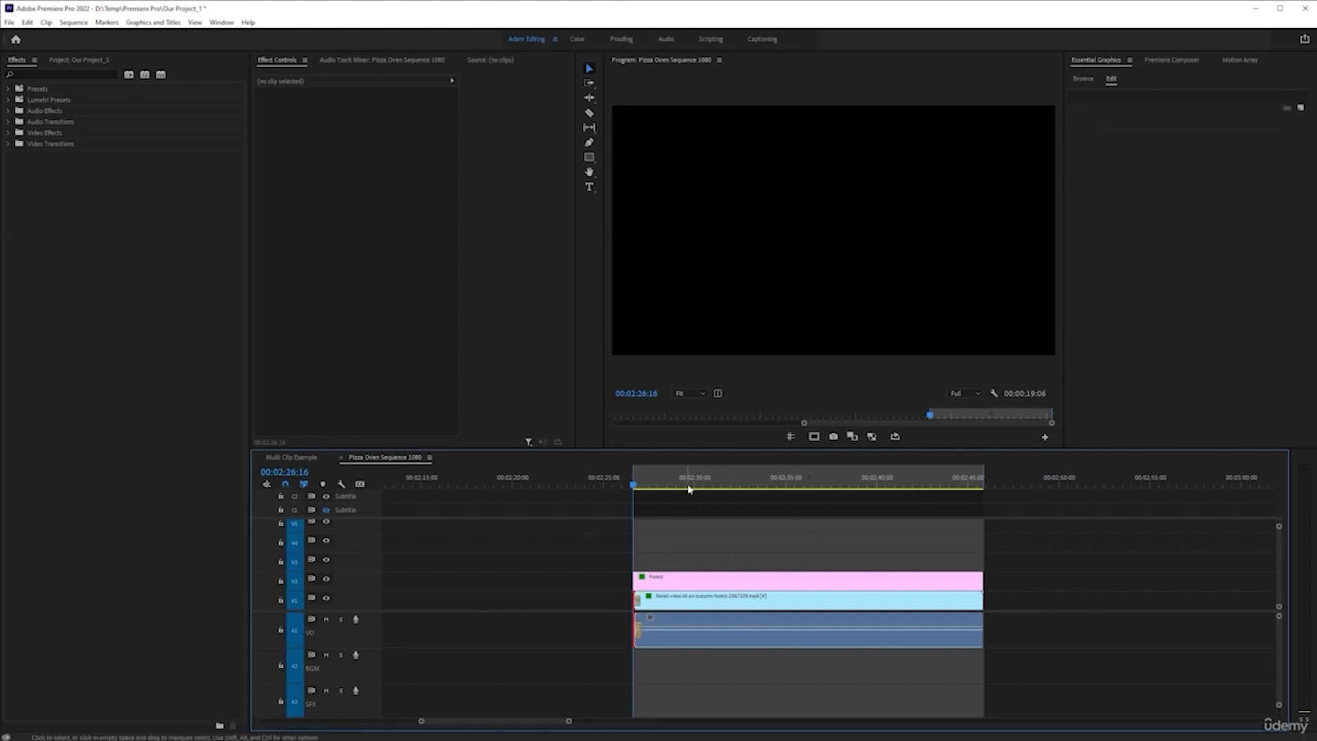
# Lengthen the Cross Dissolve on the autumn forest clip so that it ends at about 00:02:29
pyautogui.press('space')
pyautogui.press('space')
pyautogui.scroll(1, 623, 608)
pyautogui.scroll(1, 623, 608)
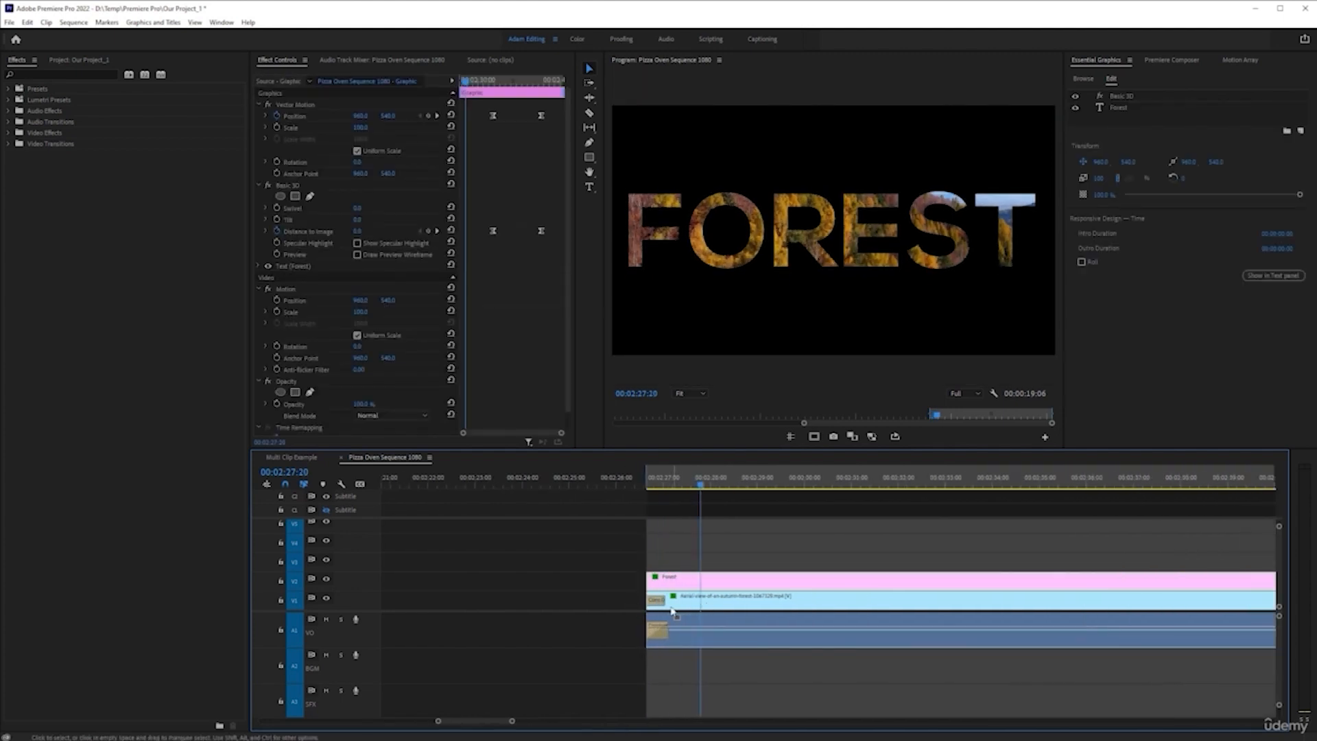
pyautogui.moveTo(670, 601); pyautogui.dragTo(761, 602)
# Play the FOREST title from the start of the clips with the longer Cross Dissolve
pyautogui.click(677, 482)
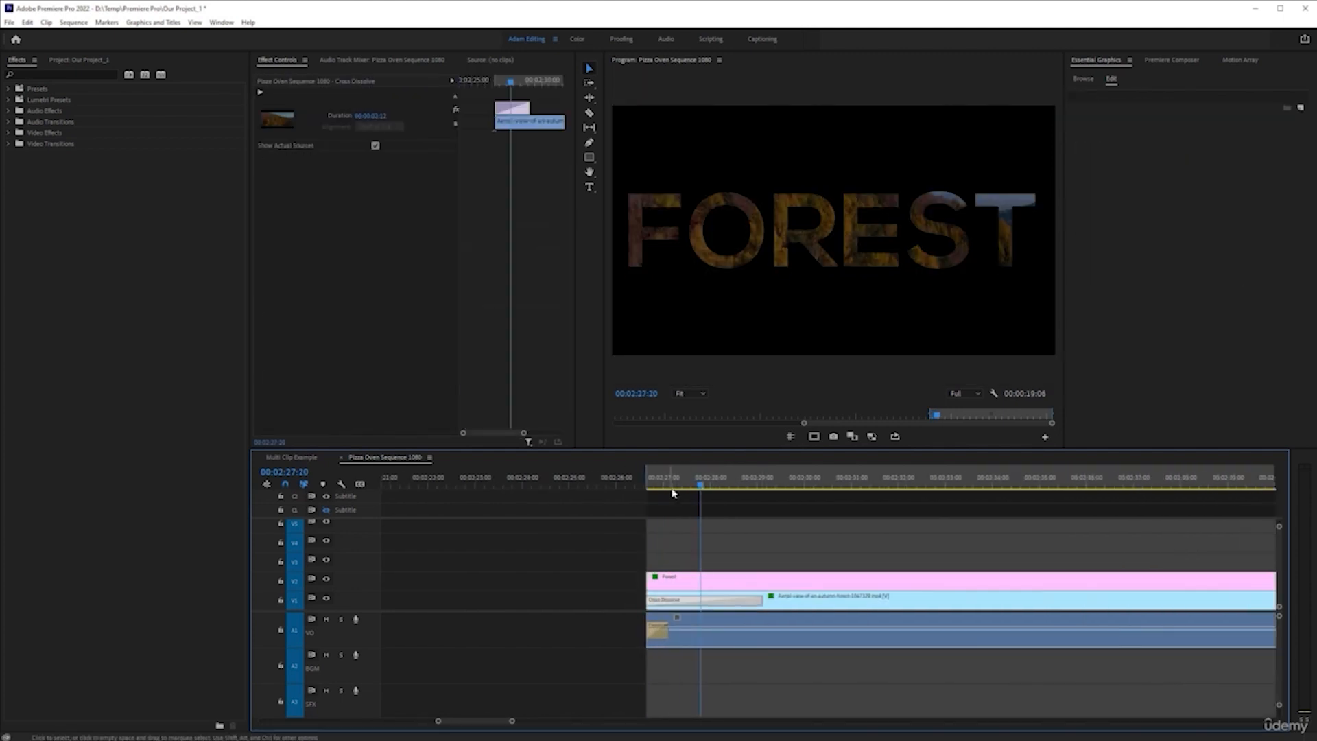
pyautogui.press('Up')
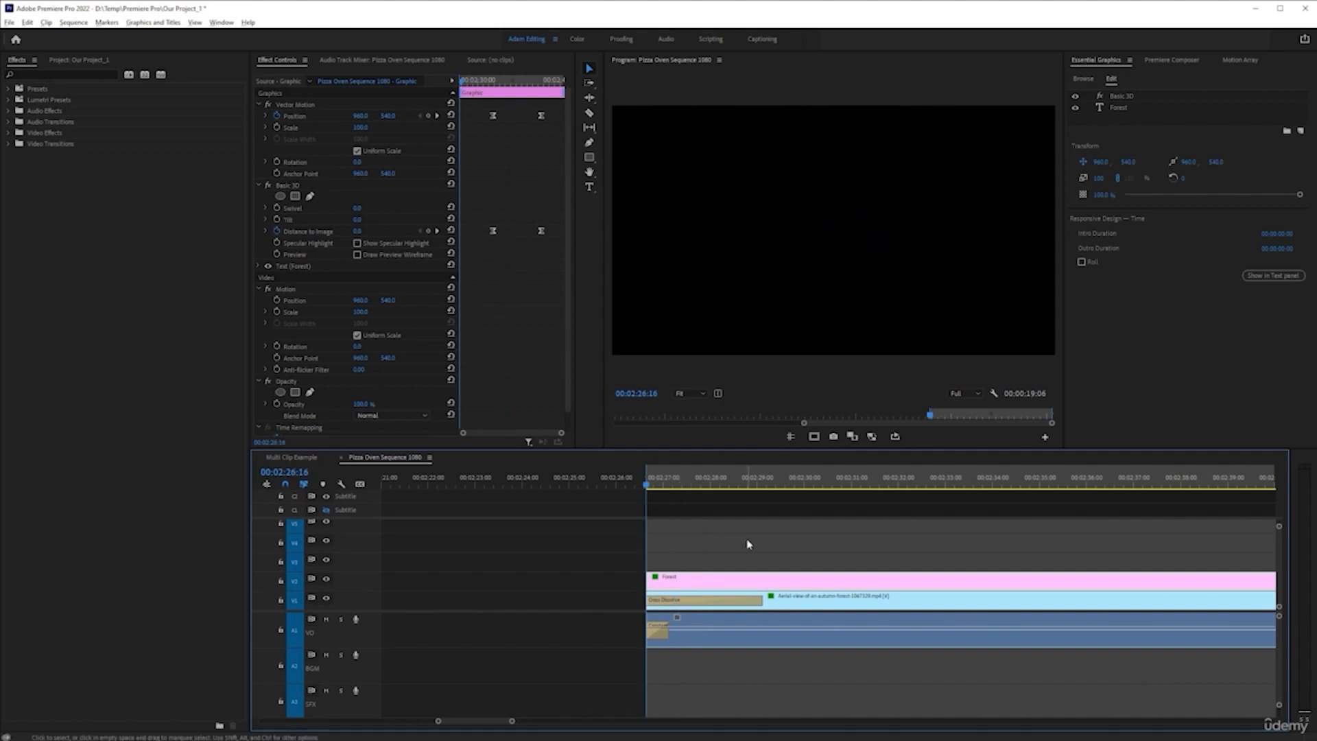
pyautogui.scroll(-2, 727, 562)
pyautogui.press('space')
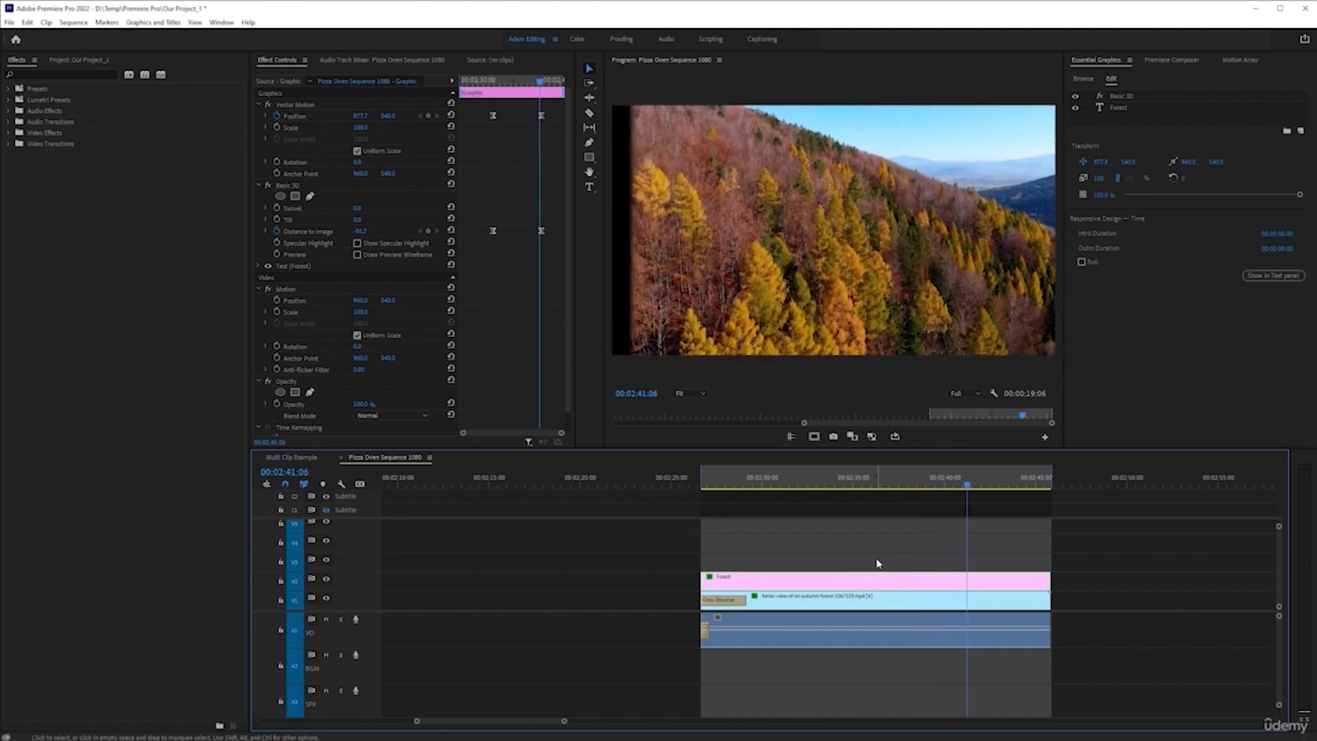
# Close the blank Motion Array extension panel and reopen it so that its stock content loads
pyautogui.click(1248, 61)
pyautogui.click(863, 543)
pyautogui.click(908, 601)
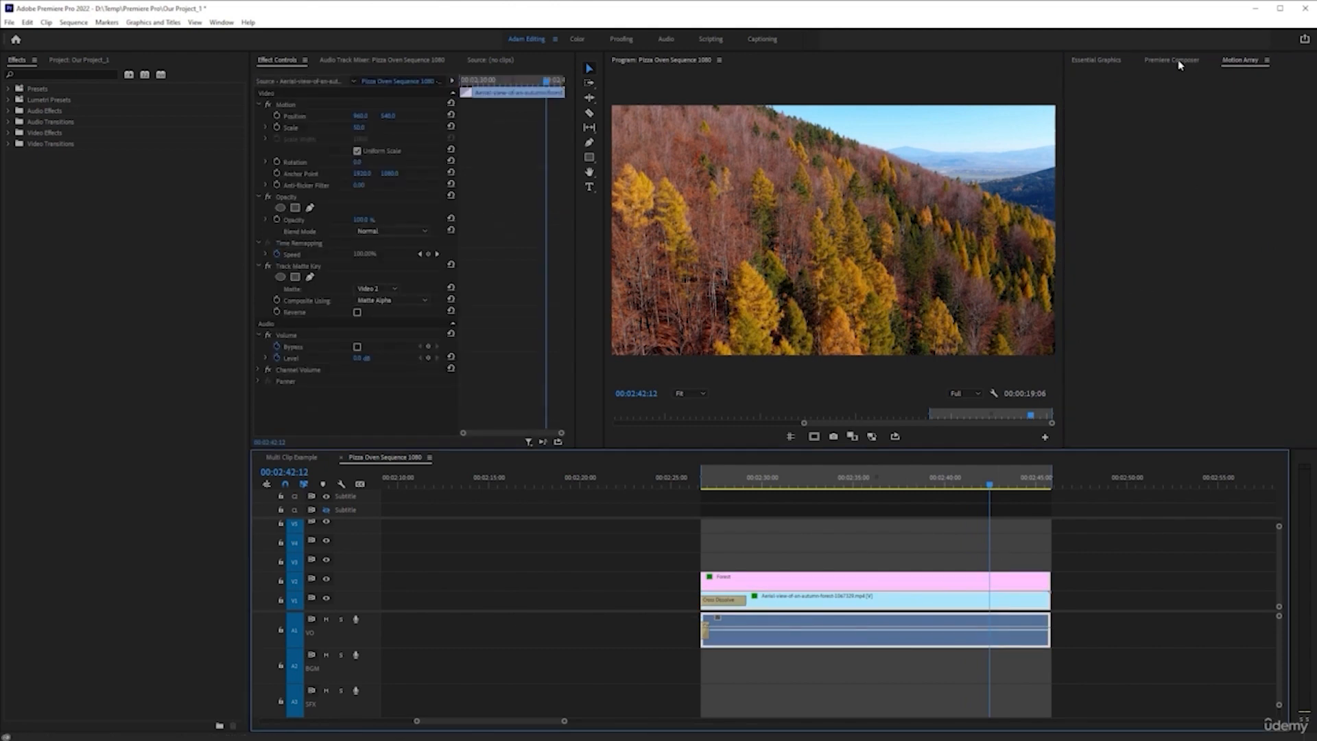
pyautogui.click(1266, 61)
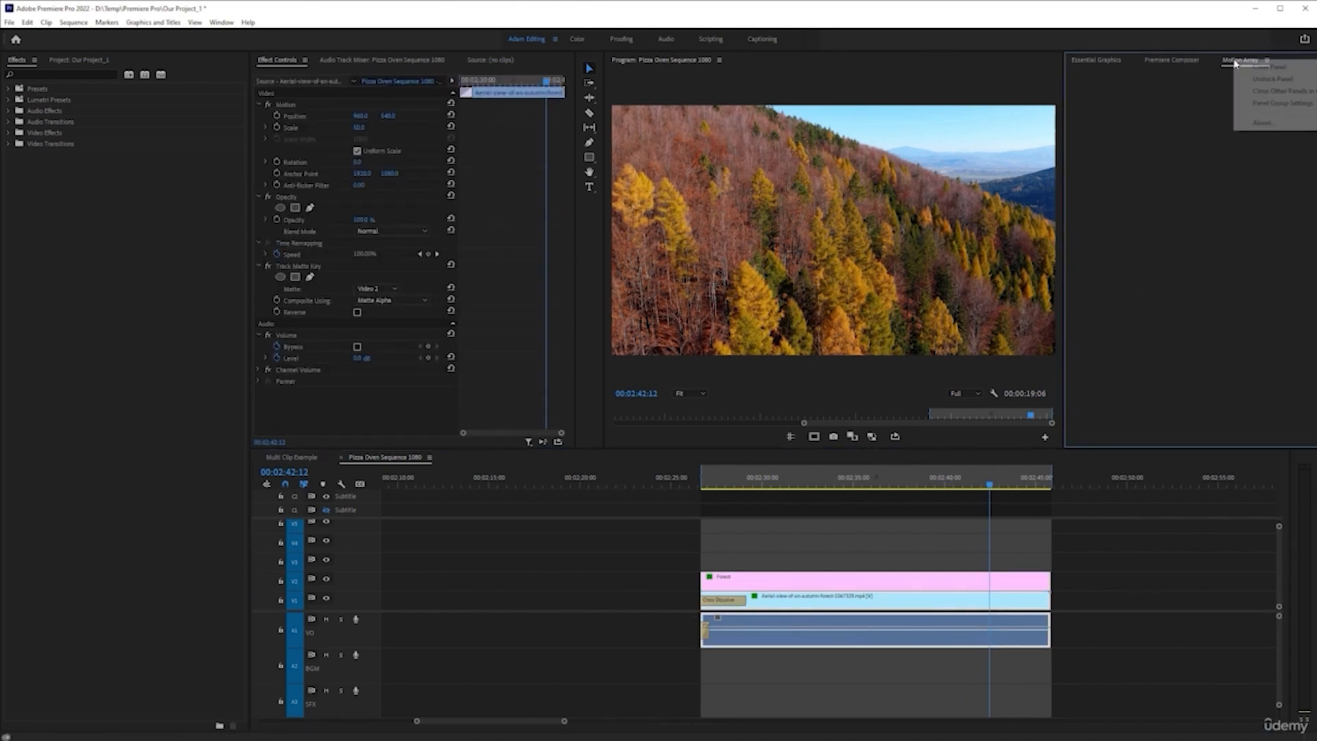
pyautogui.click(1255, 72)
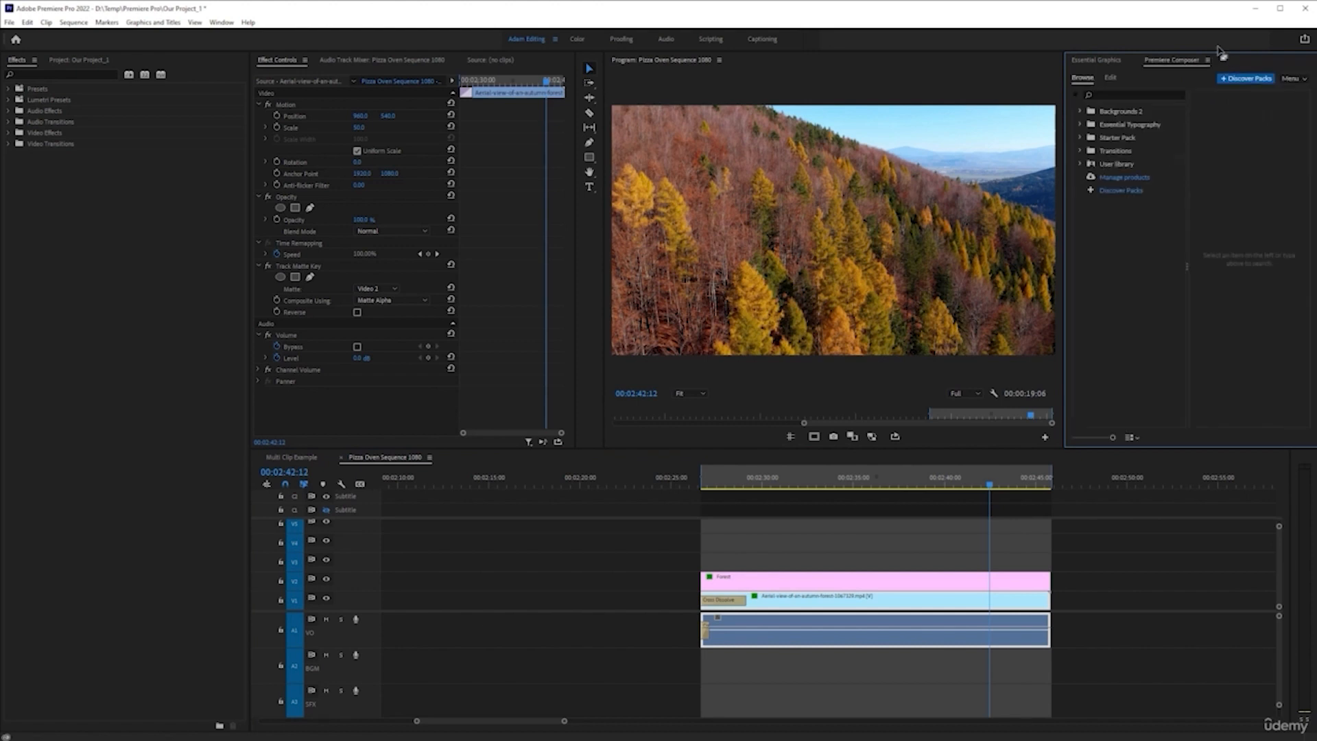
pyautogui.click(223, 23)
pyautogui.moveTo(300, 66)
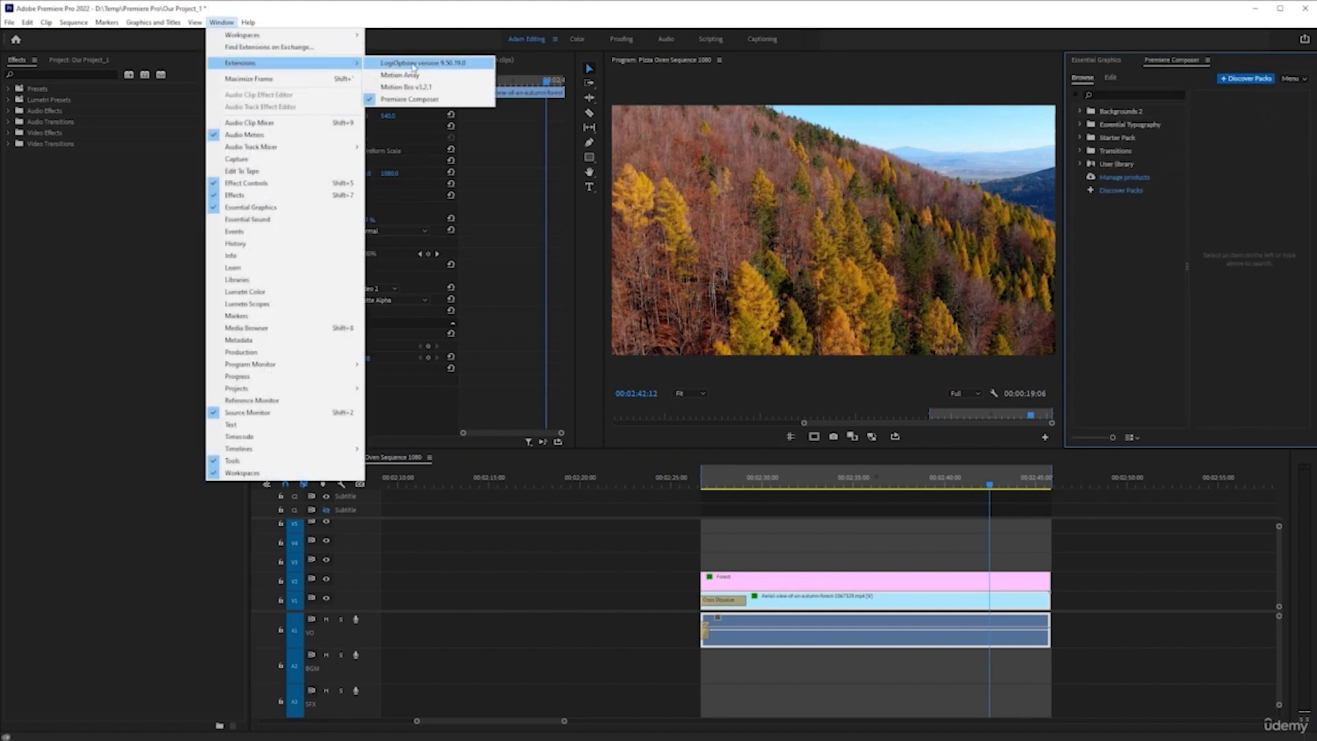
pyautogui.click(411, 75)
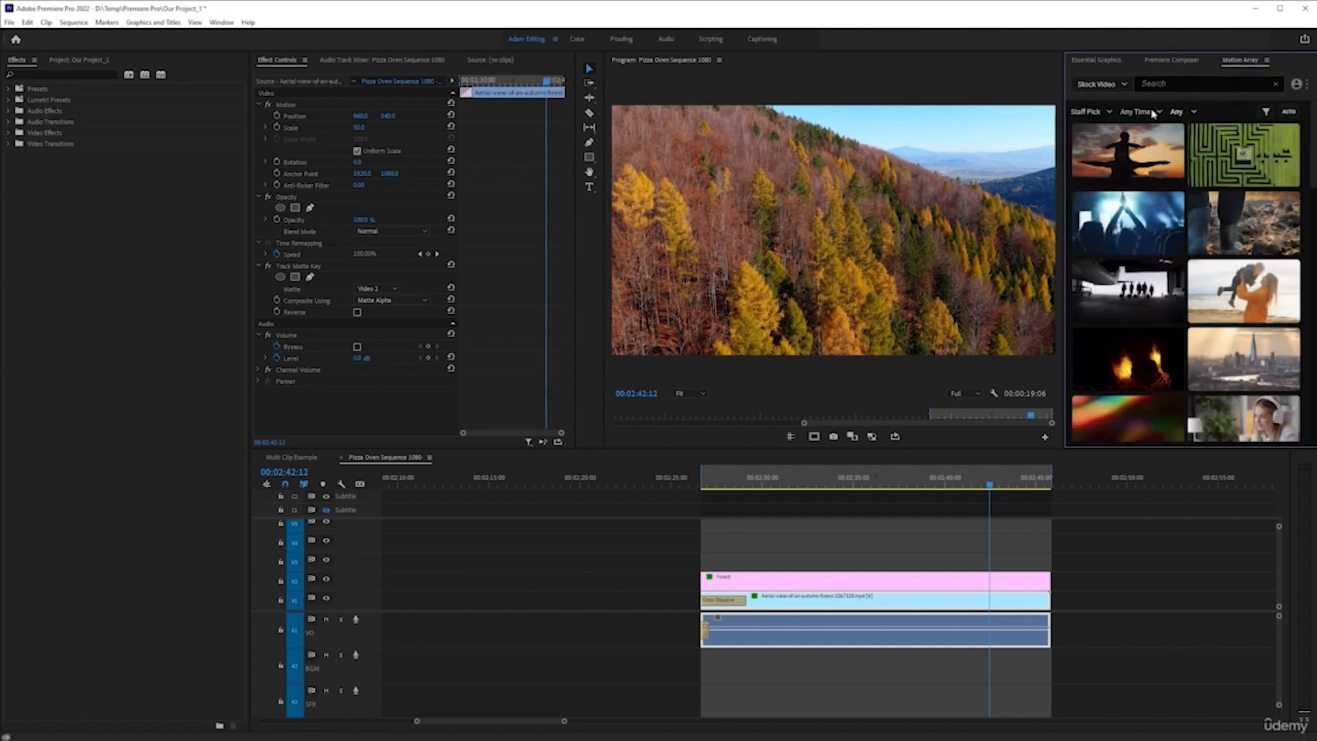
# Search the Motion Array stock videos for "forest"
pyautogui.click(1216, 86)
pyautogui.write('forest')
pyautogui.press('Return')
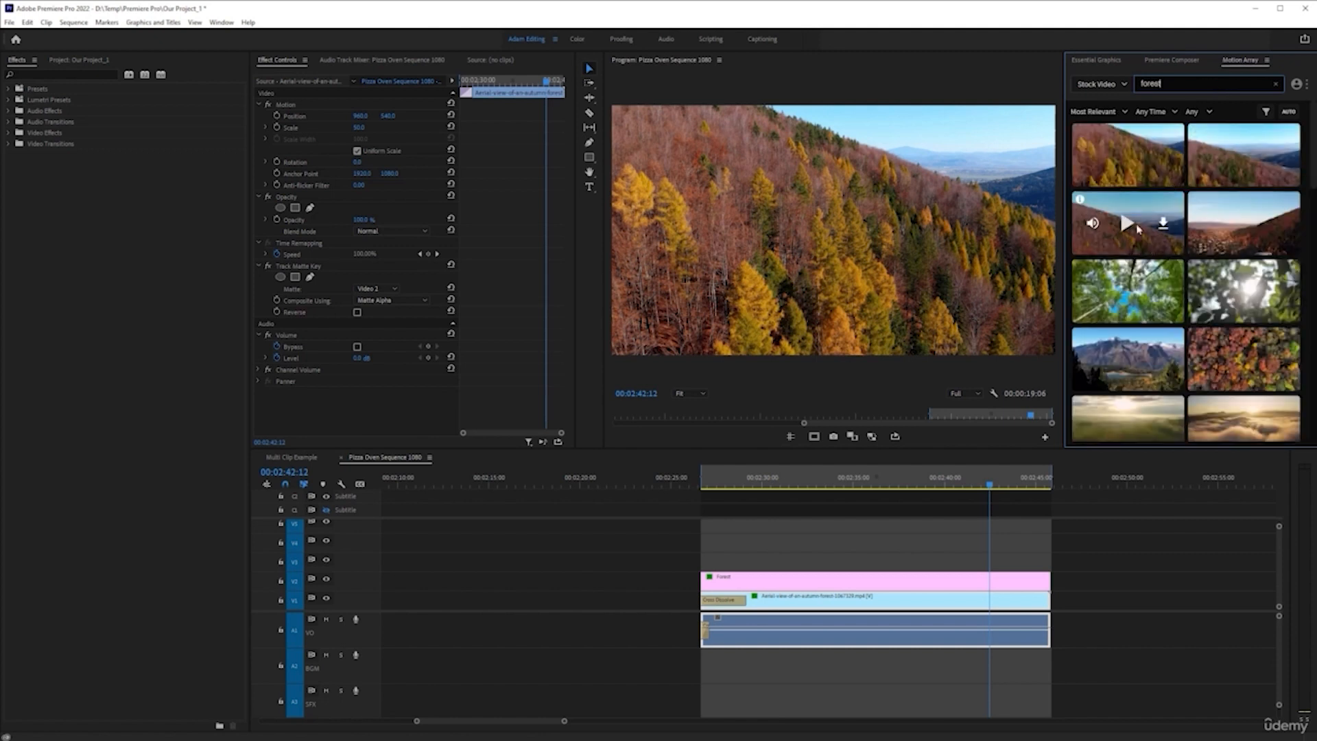
# Preview forest clips from the search and download "Aerial Of A Colorful Forest"
pyautogui.moveTo(1166, 184)
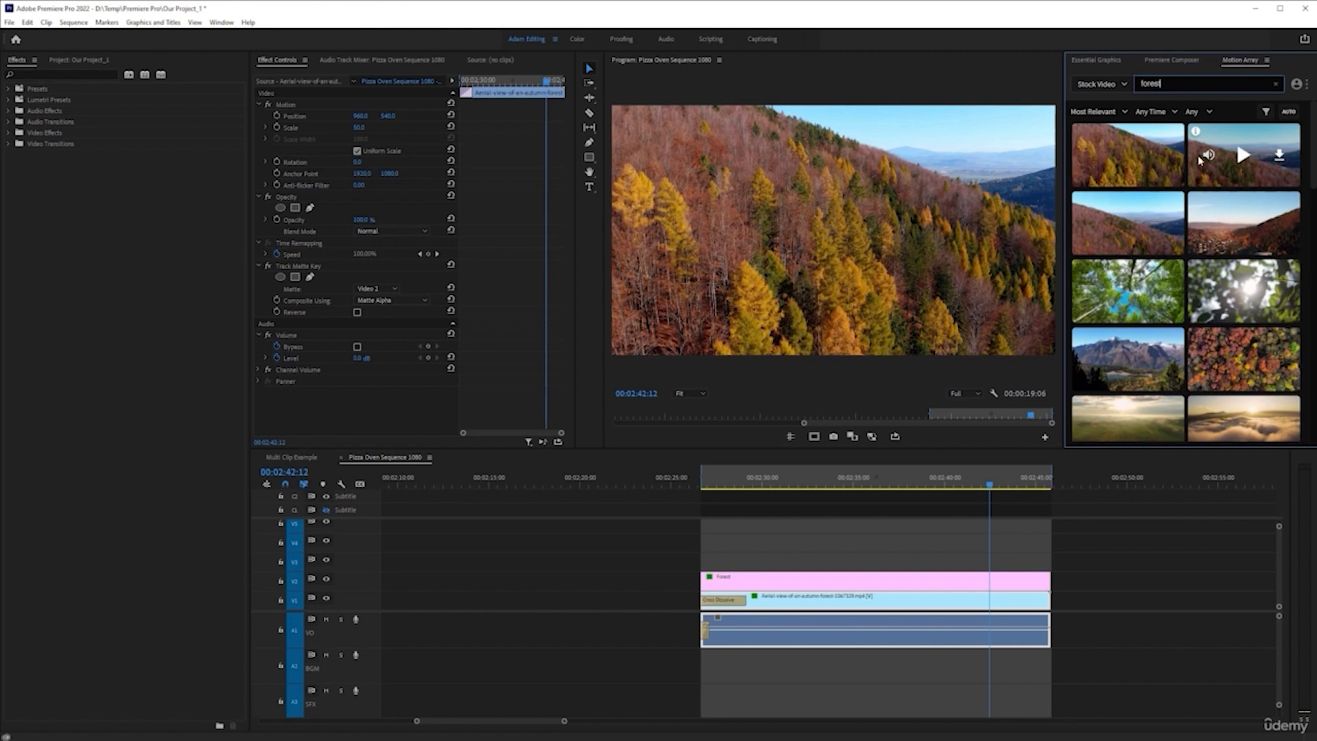
pyautogui.click(1242, 155)
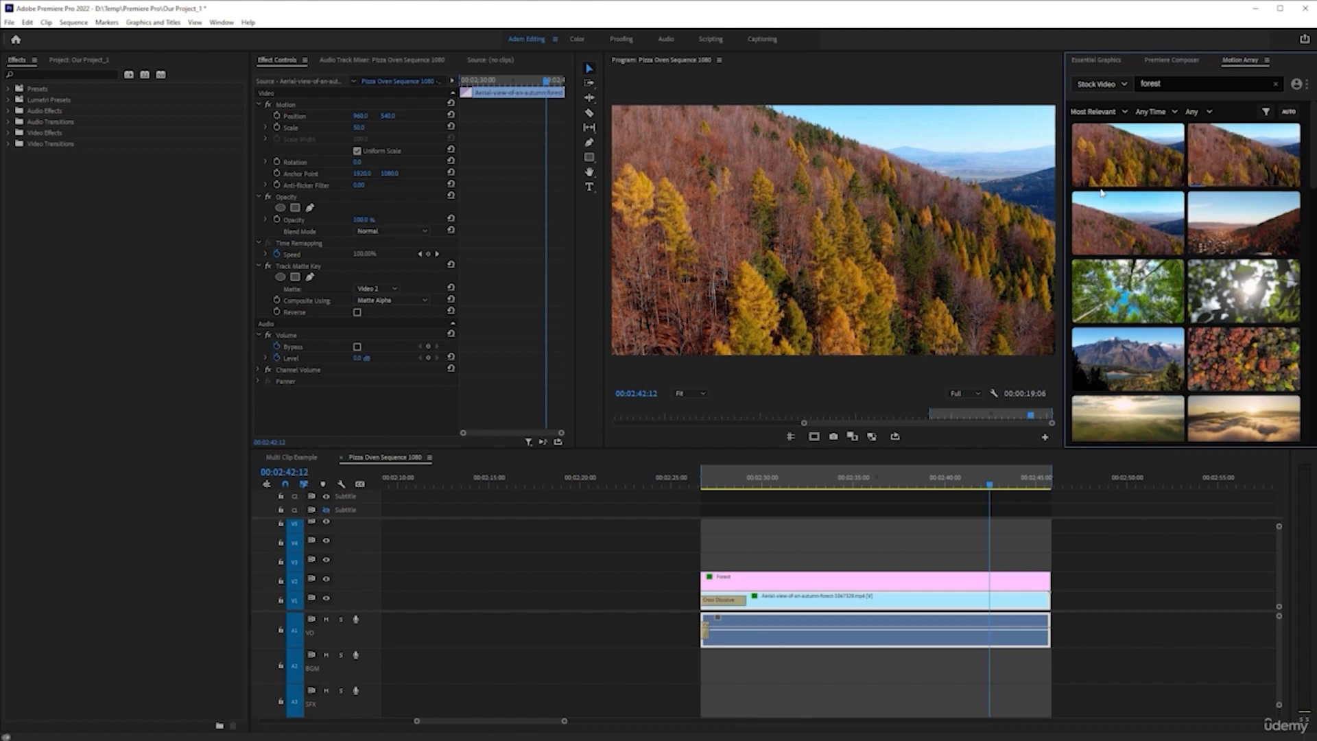
pyautogui.click(1244, 358)
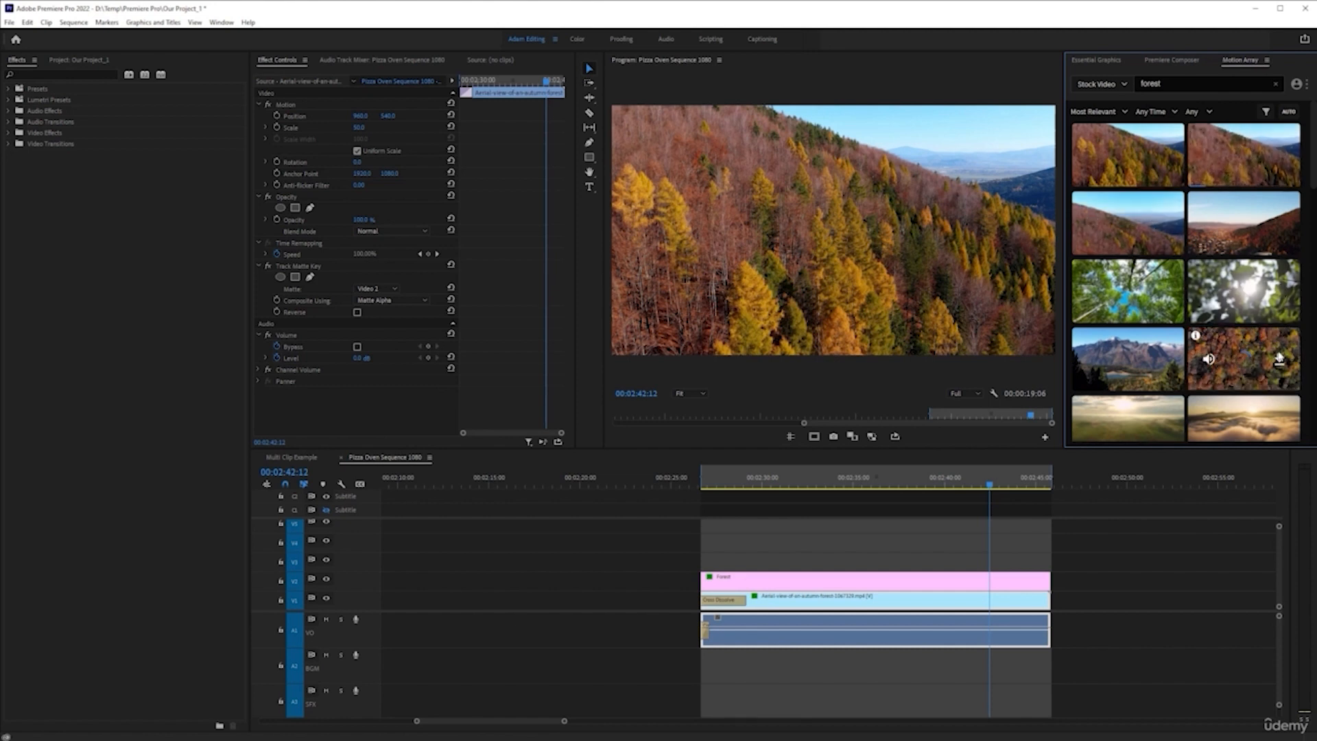
pyautogui.click(1246, 357)
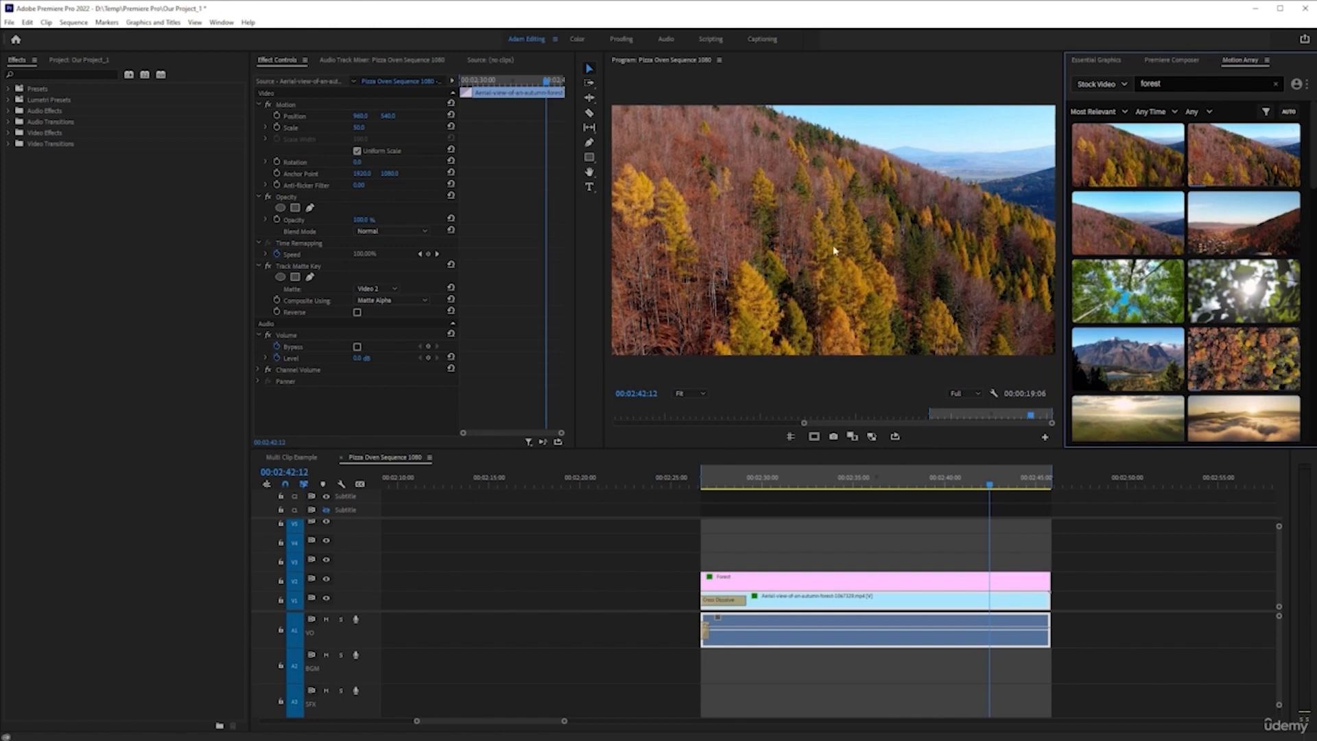
pyautogui.click(1277, 357)
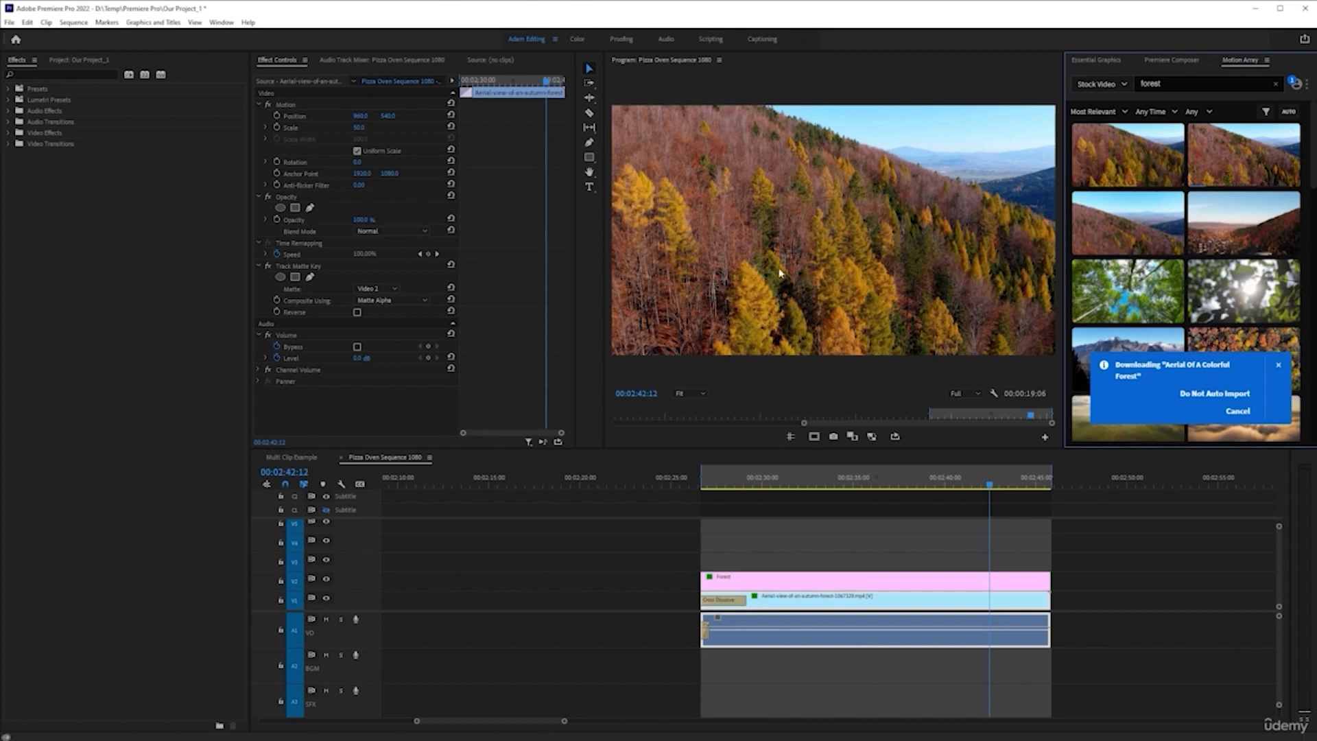
# Expand the Motion Array bin in the project and open the Motion Array downloads list
pyautogui.click(812, 484)
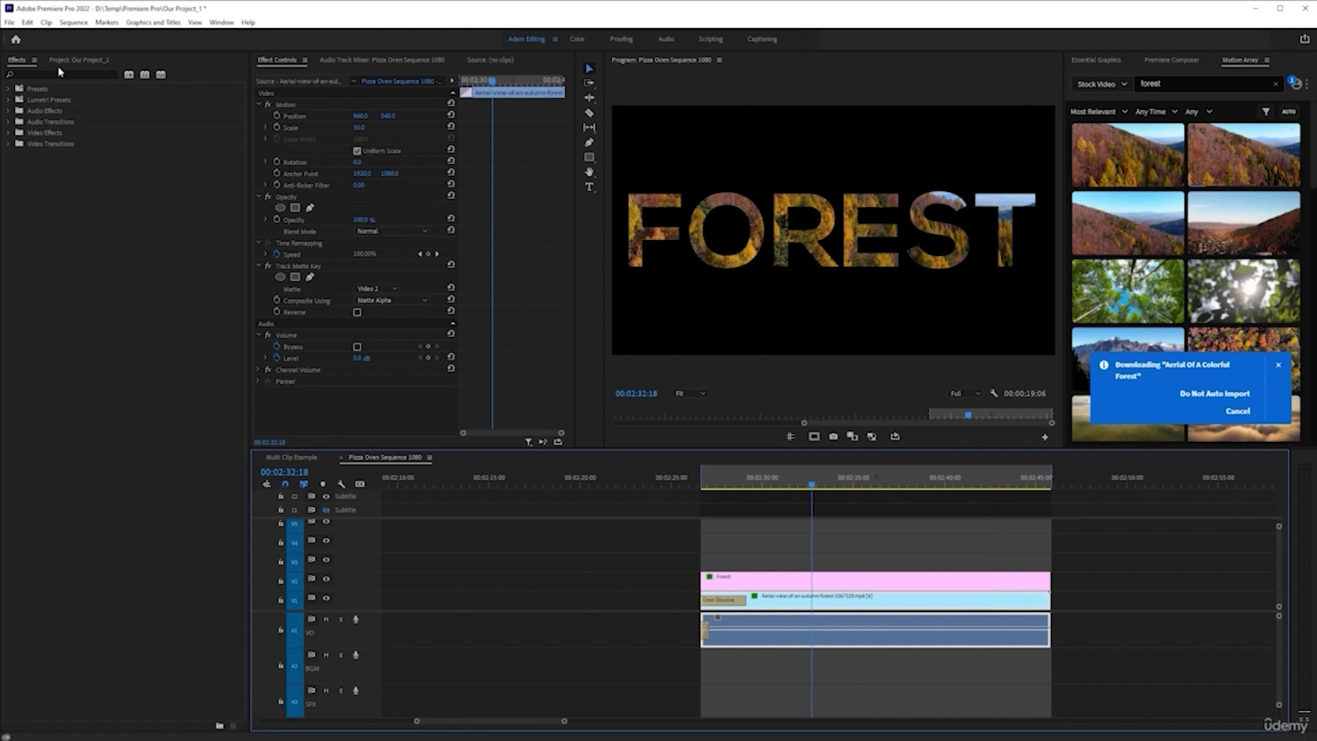
pyautogui.click(85, 61)
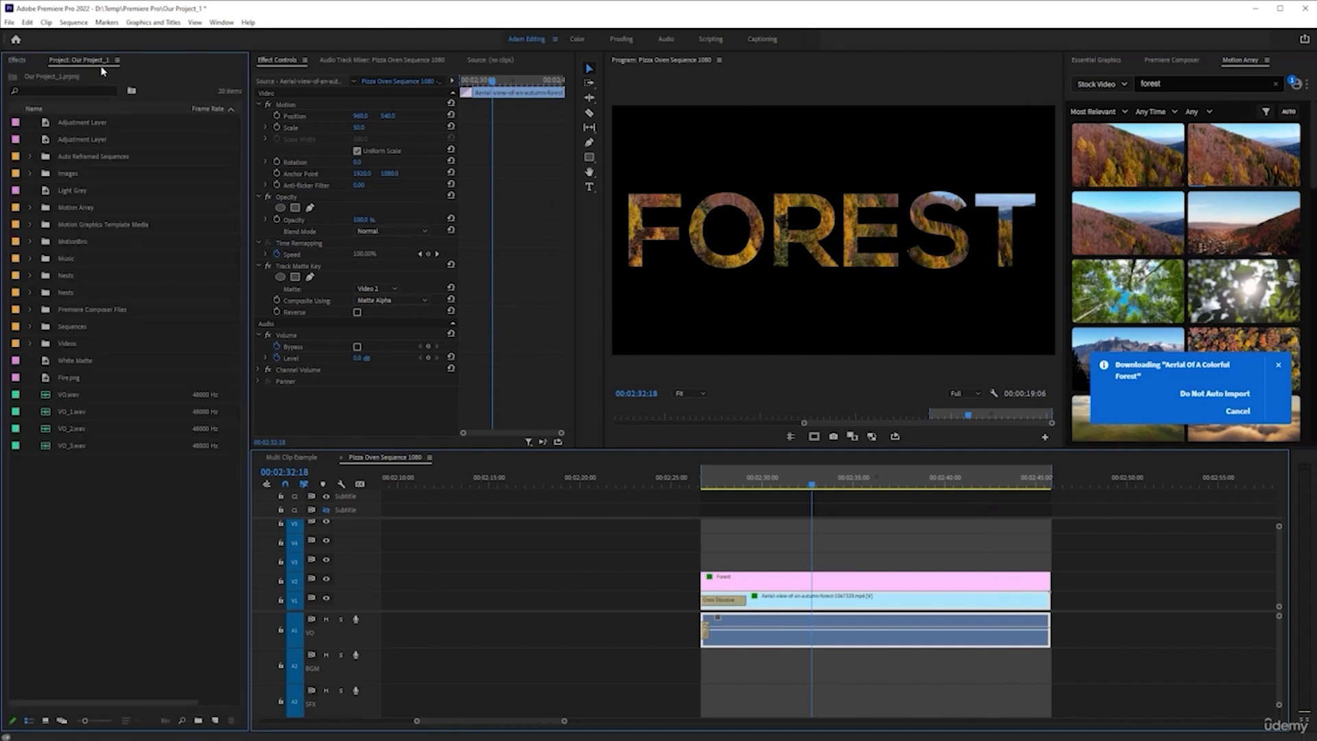
pyautogui.click(30, 207)
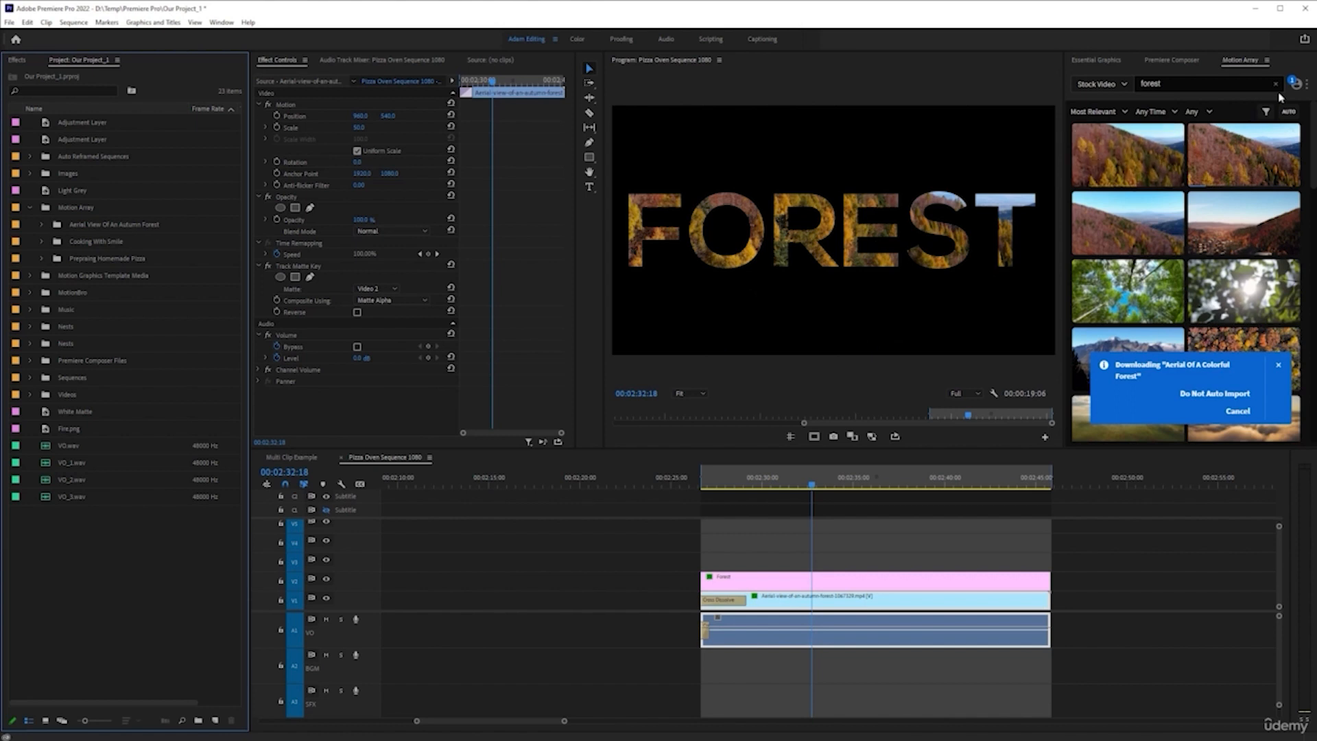
pyautogui.click(43, 225)
pyautogui.click(43, 224)
pyautogui.click(1296, 84)
pyautogui.click(1258, 149)
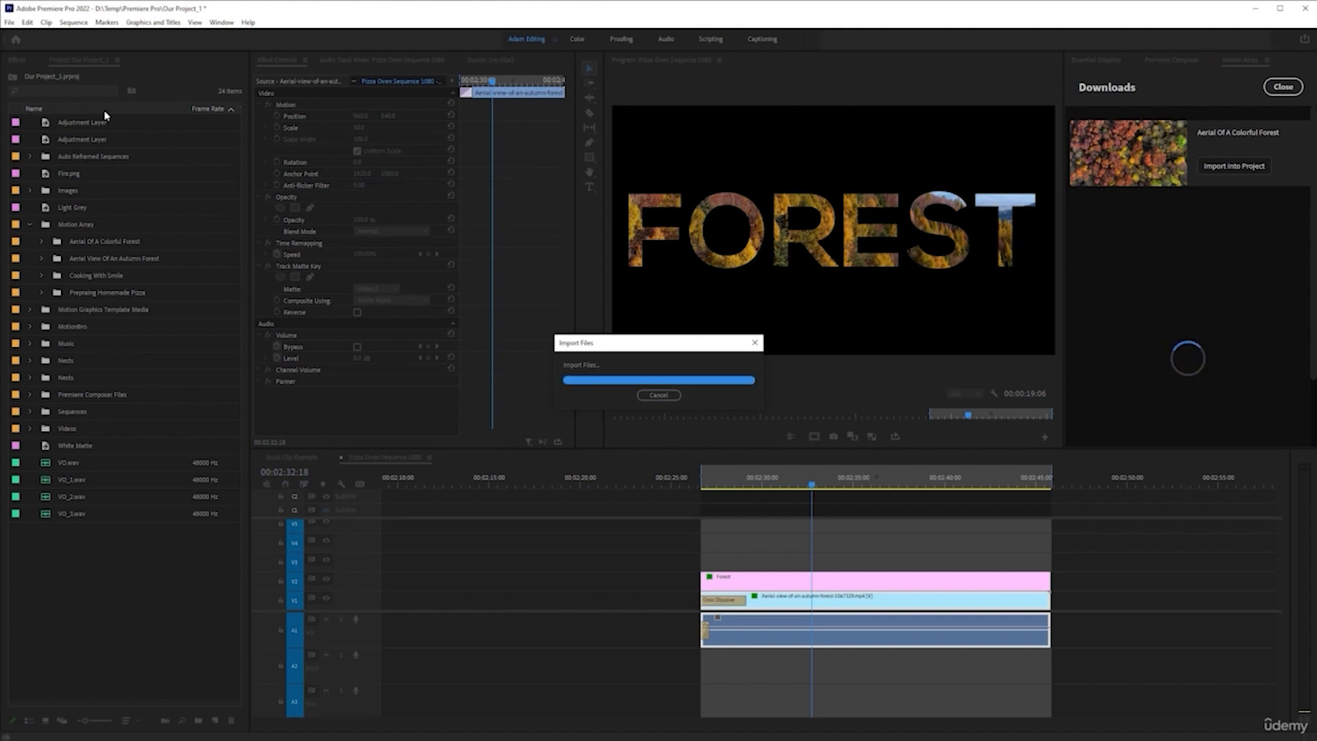
# Open the Aerial Of A Colorful Forest bin and place its clip on V1 directly after the autumn forest clip
pyautogui.click(74, 240)
pyautogui.doubleClick(74, 240)
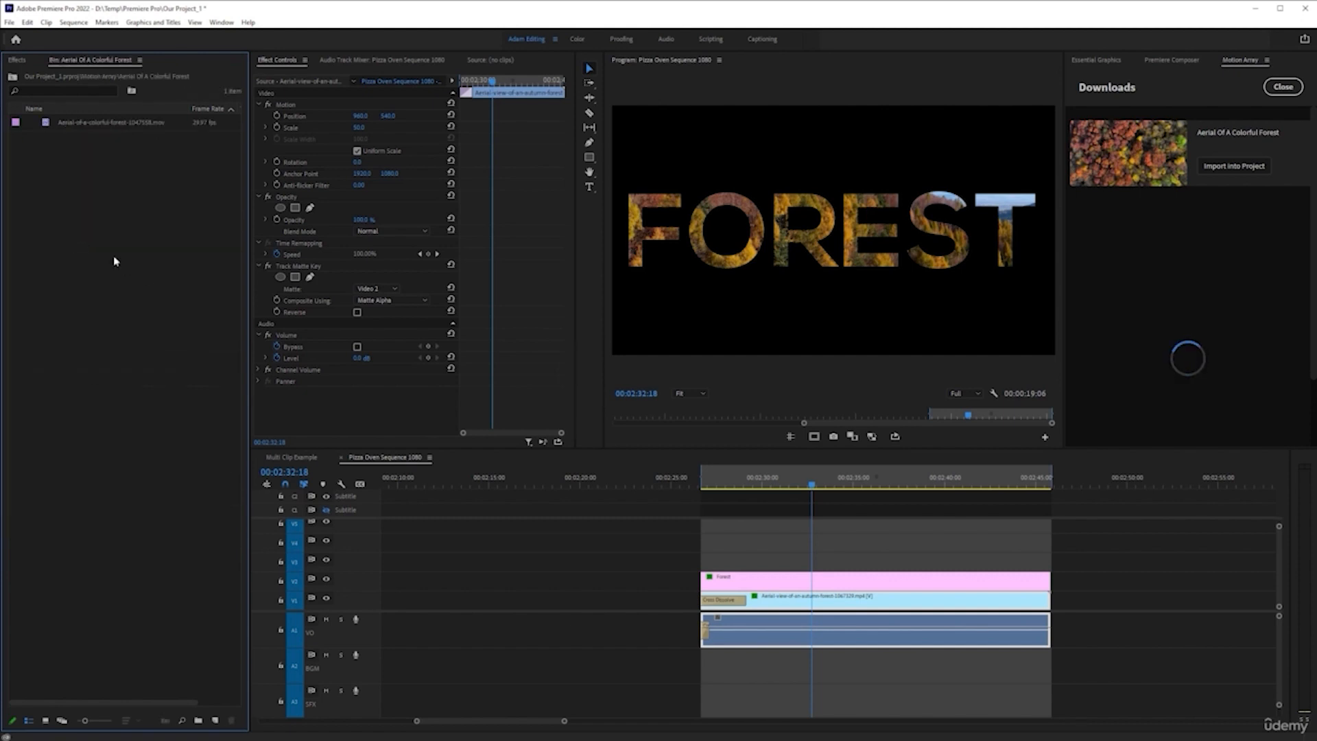
pyautogui.doubleClick(97, 122)
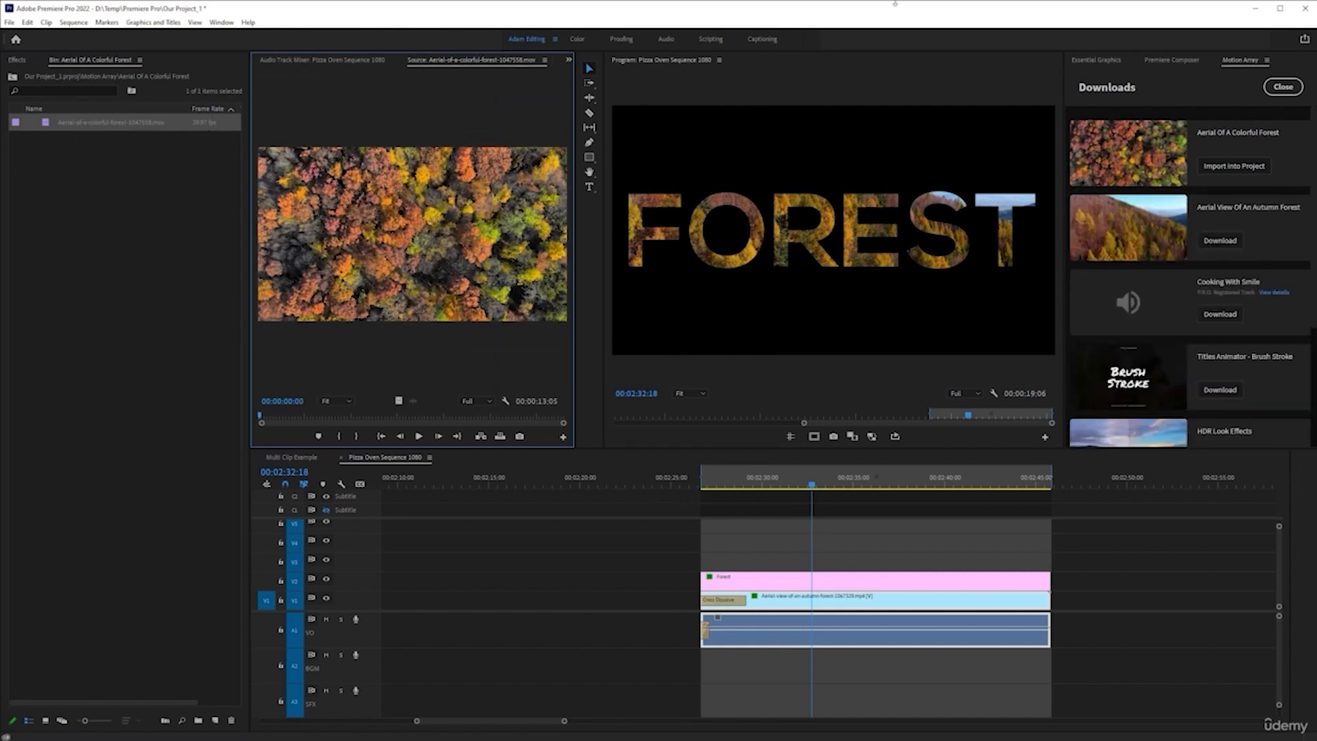
pyautogui.moveTo(80, 125); pyautogui.dragTo(1053, 600)
# Trim the FOREST title, autumn forest clip and audio to end at 00:02:42:01, and move the colorful forest clip up to that cut
pyautogui.click(901, 486)
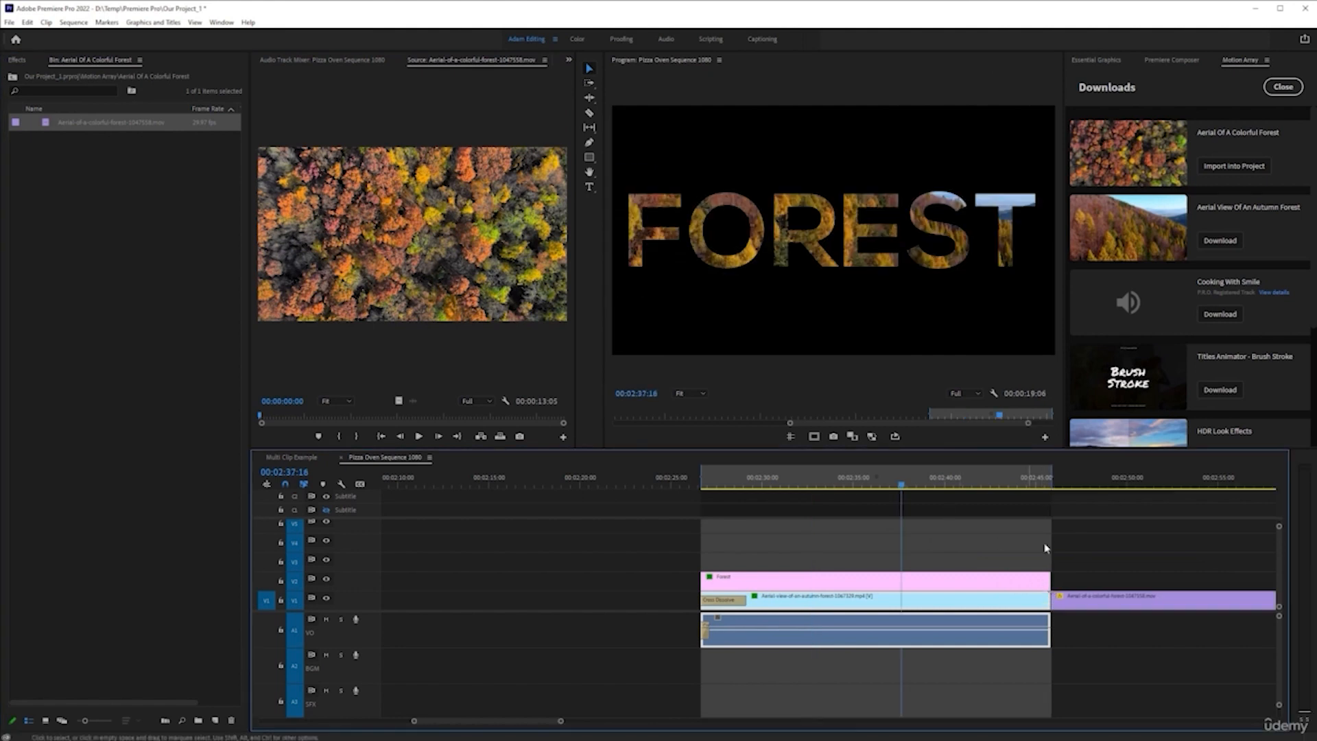
pyautogui.scroll(2, 1041, 546)
pyautogui.press('space')
pyautogui.scroll(-3, 916, 549)
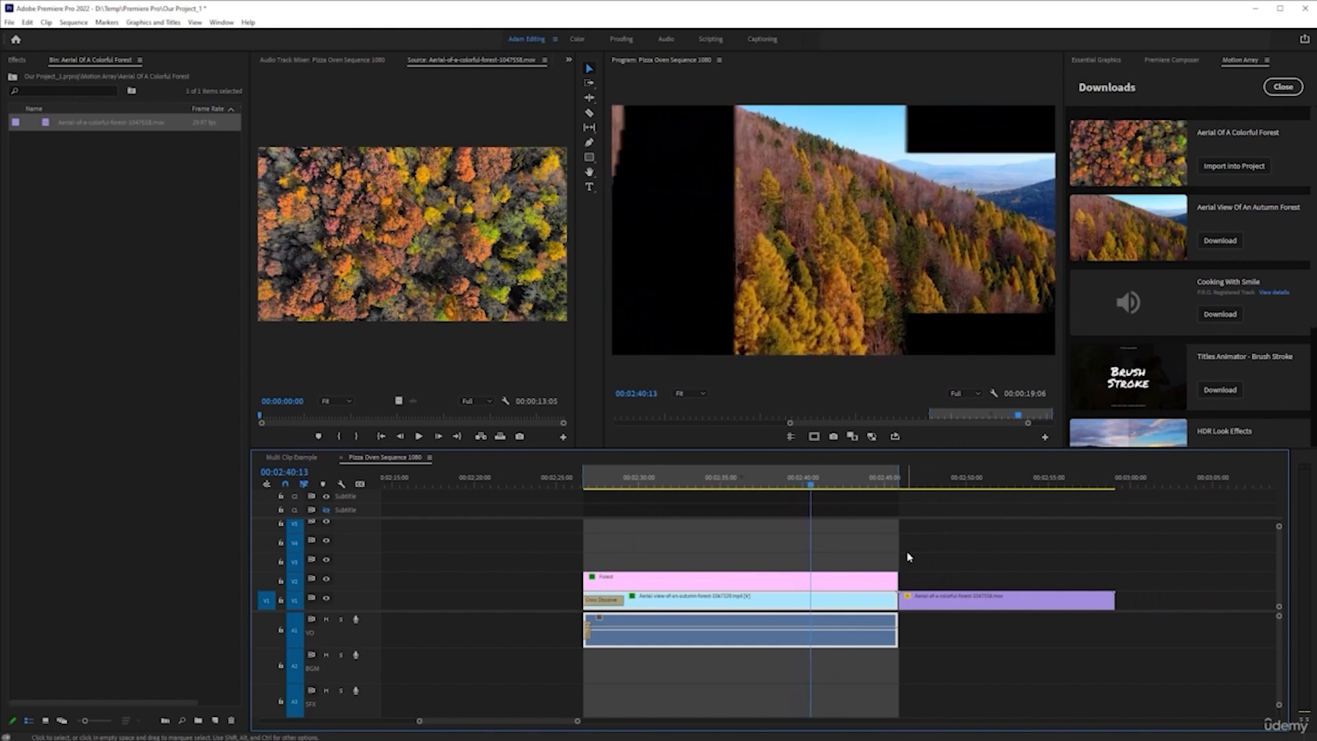
pyautogui.moveTo(931, 602); pyautogui.dragTo(835, 580)
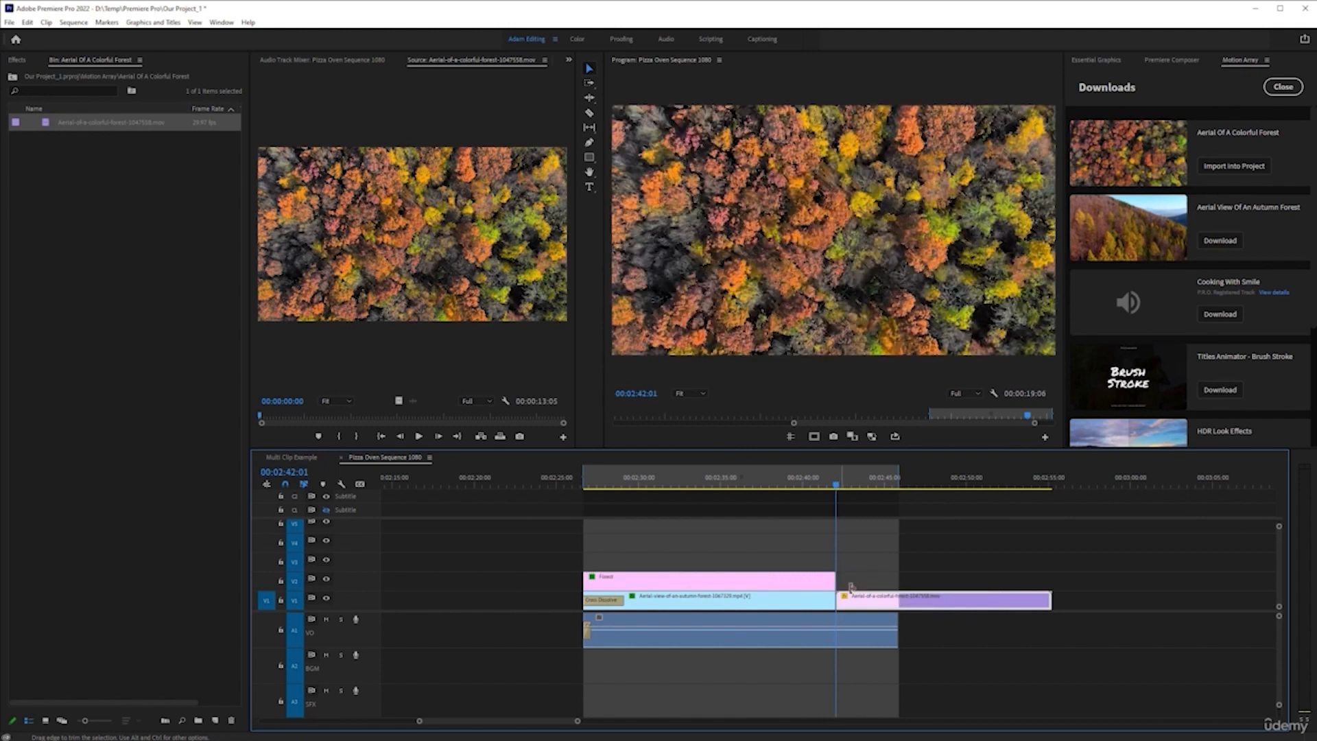
pyautogui.moveTo(899, 620); pyautogui.dragTo(836, 619)
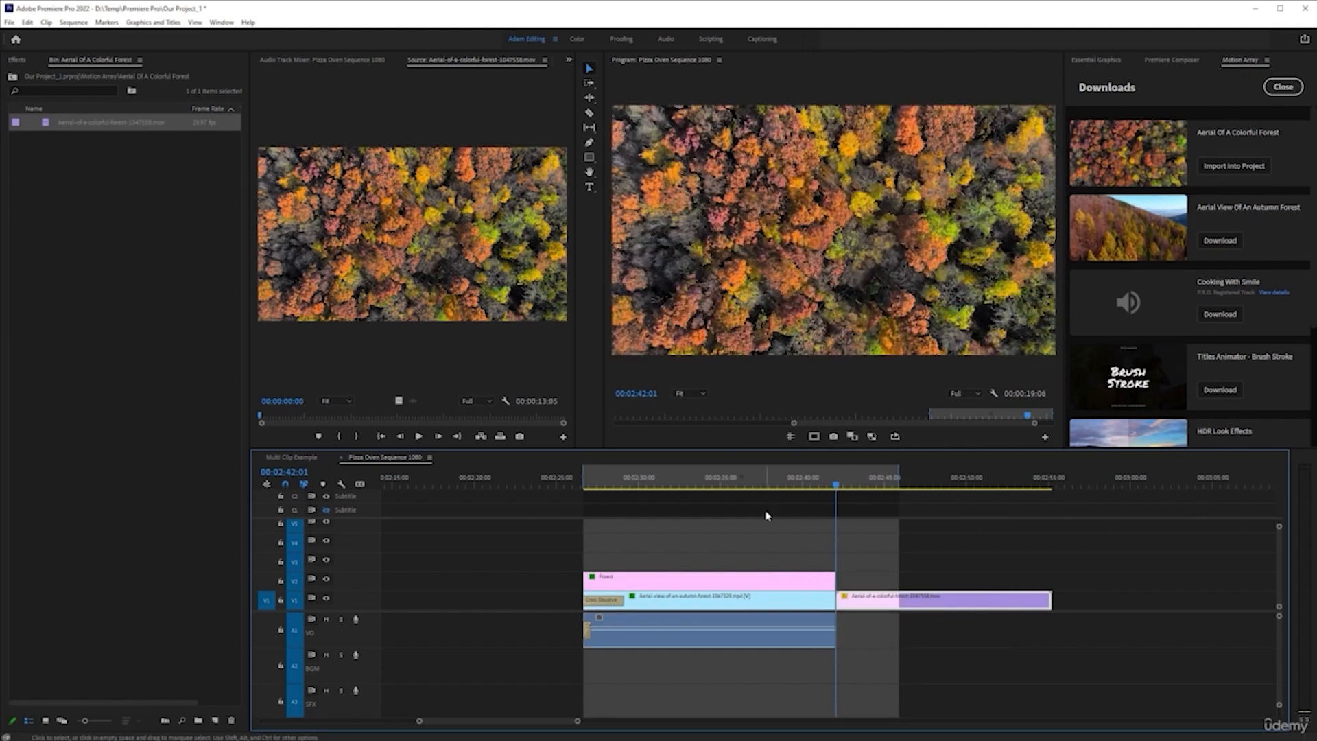
# Render the In-to-Out range extended to the colorful forest clip's end at 00:02:55:05, and clear the In and Out points
pyautogui.click(1050, 484)
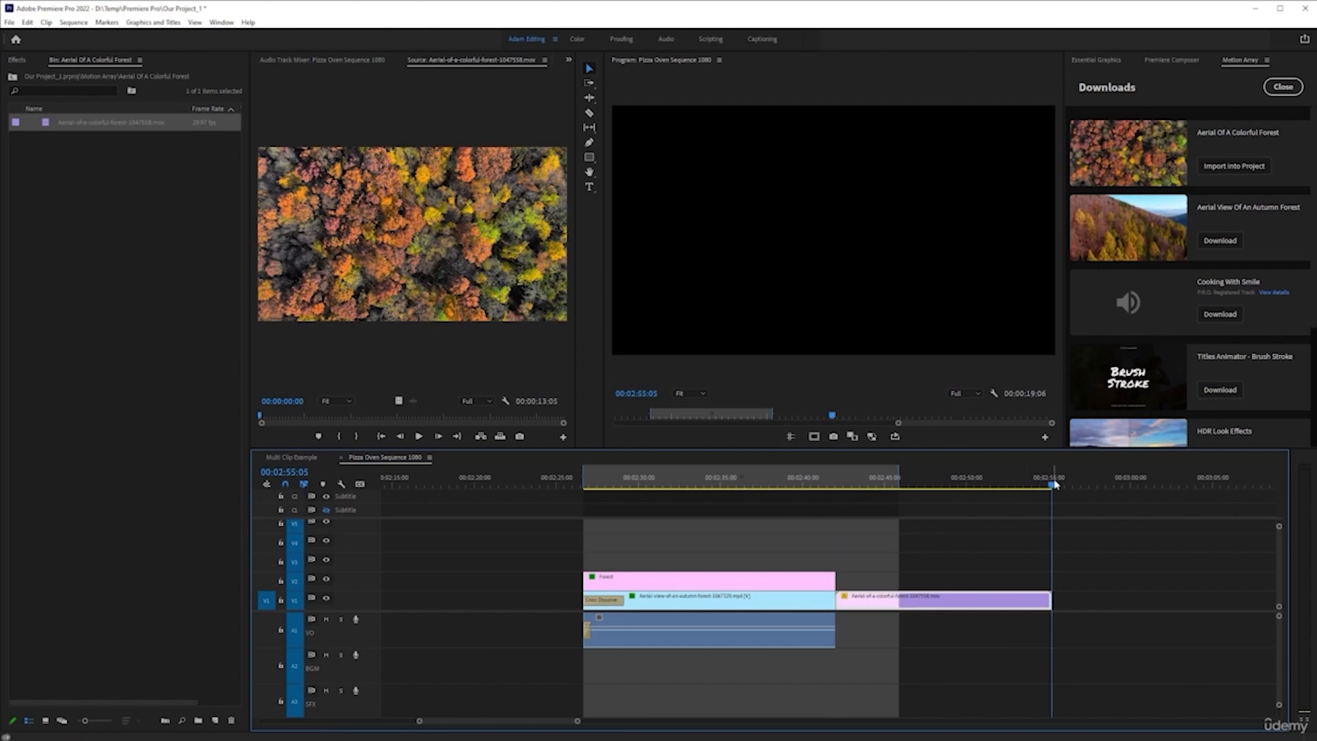
pyautogui.press('o')
pyautogui.press('Return')
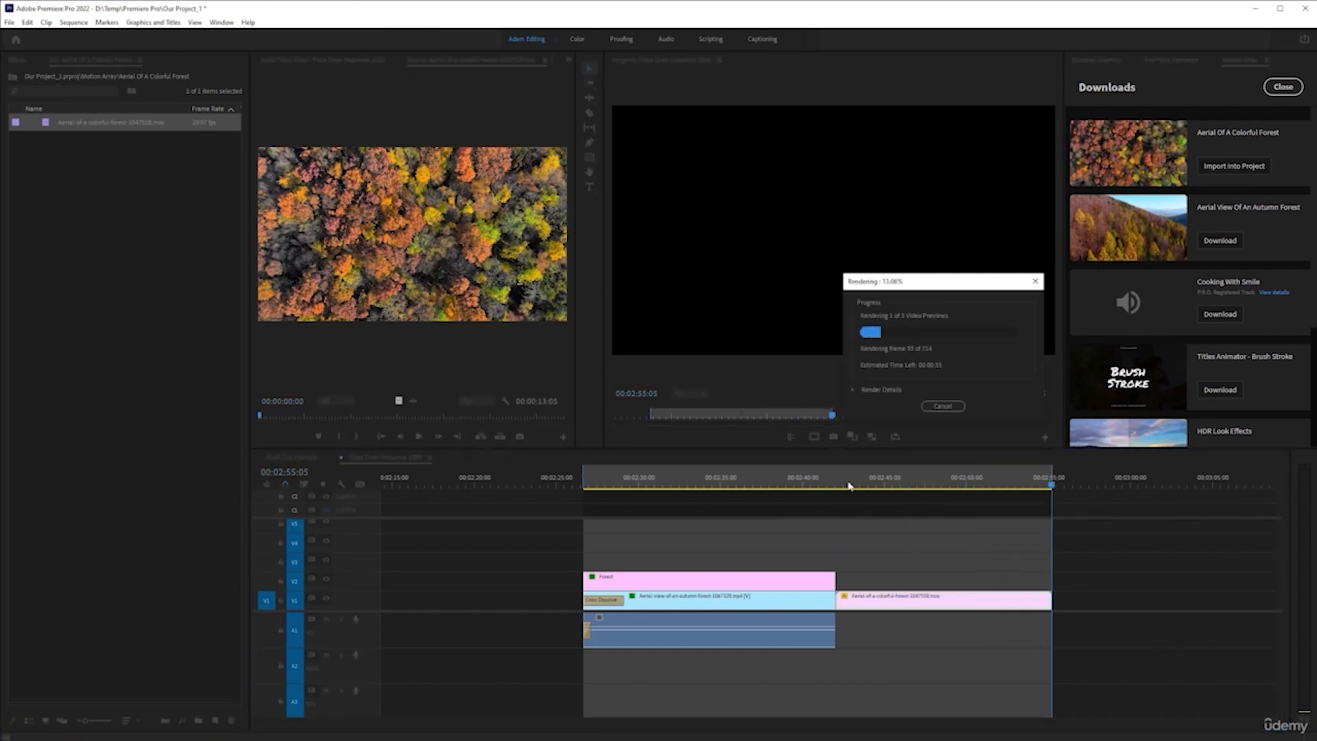
pyautogui.rightClick(726, 474)
pyautogui.click(796, 584)
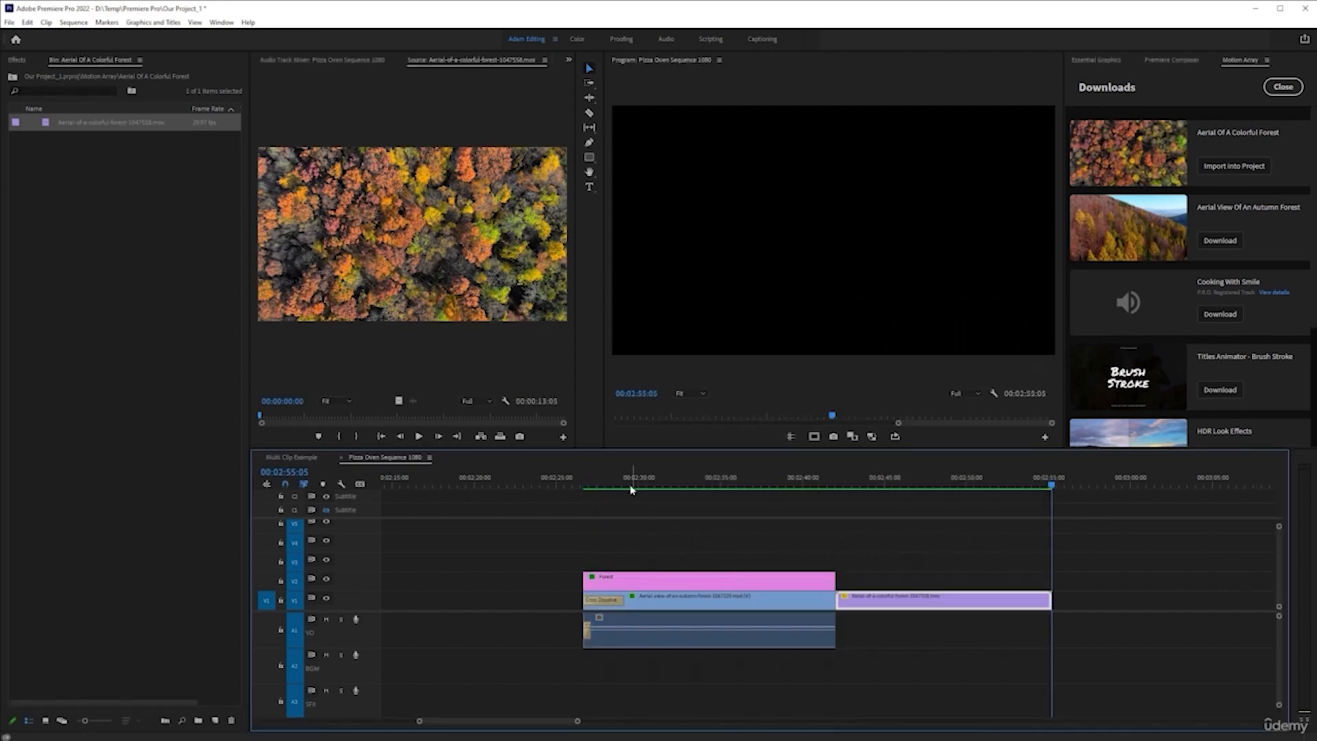
# Play the rendered sequence from its first clip into the colorful forest footage, and revisit the FOREST title mid-zoom at 00:02:35:06
pyautogui.click(614, 485)
pyautogui.press('Up')
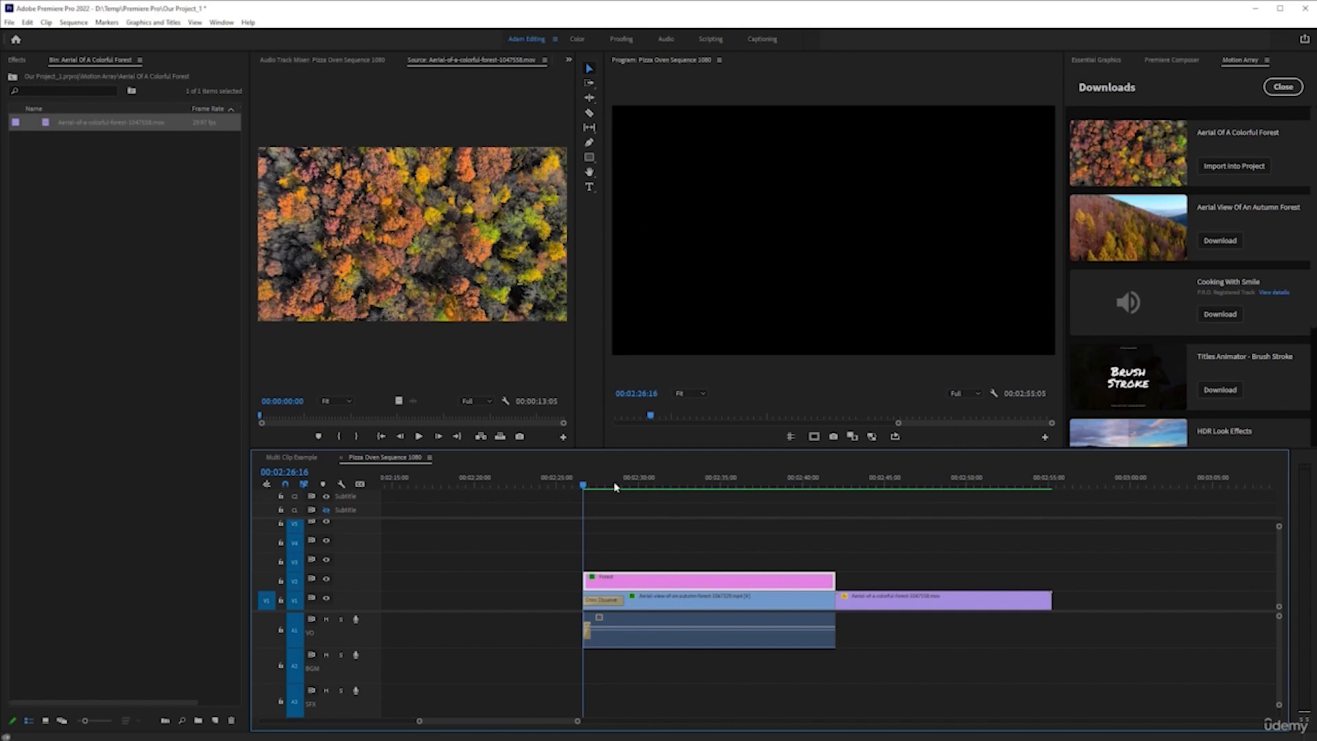
pyautogui.press('space')
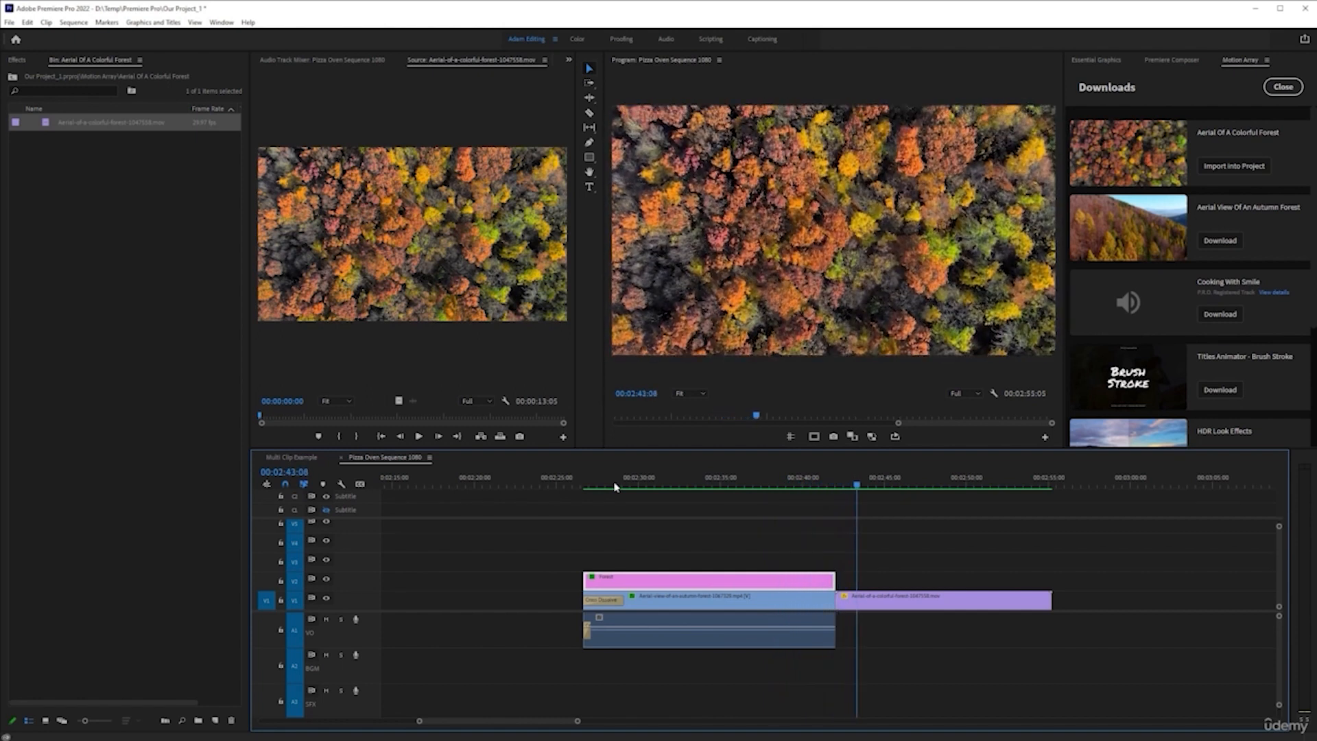
pyautogui.press('space')
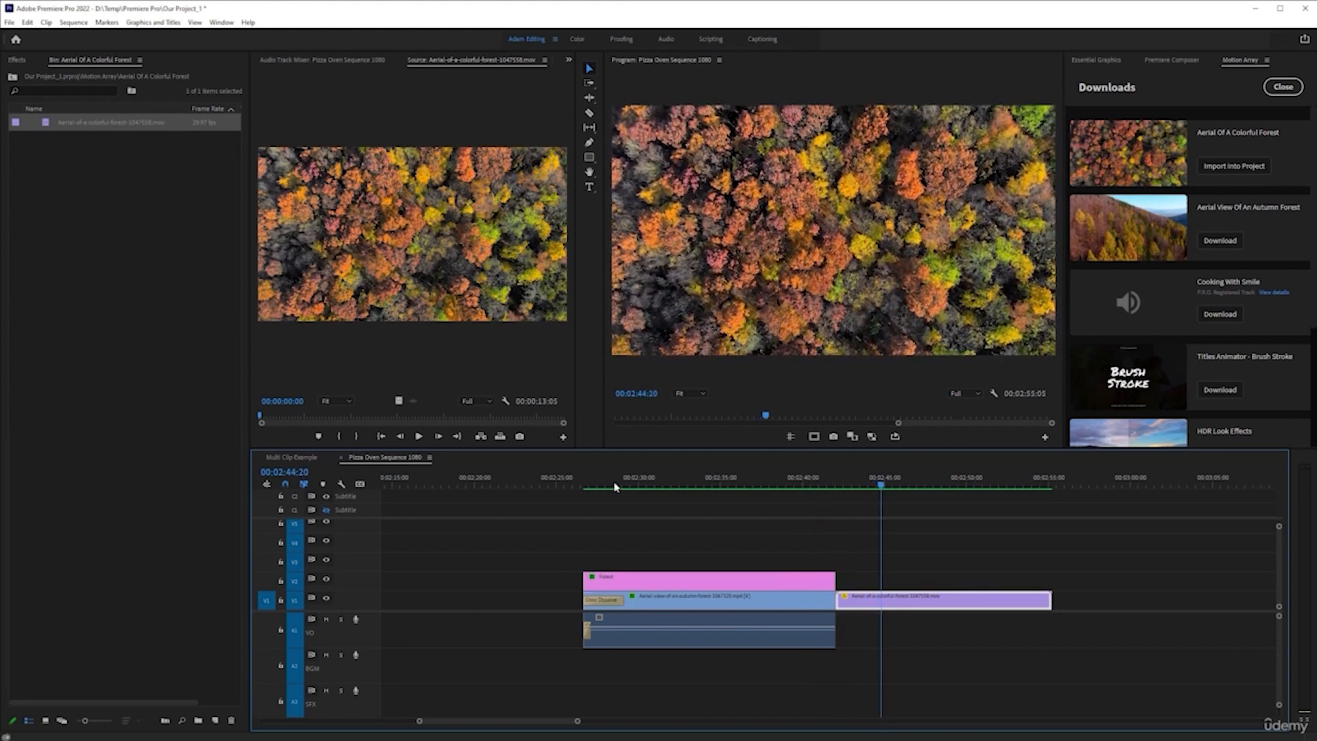
pyautogui.click(714, 478)
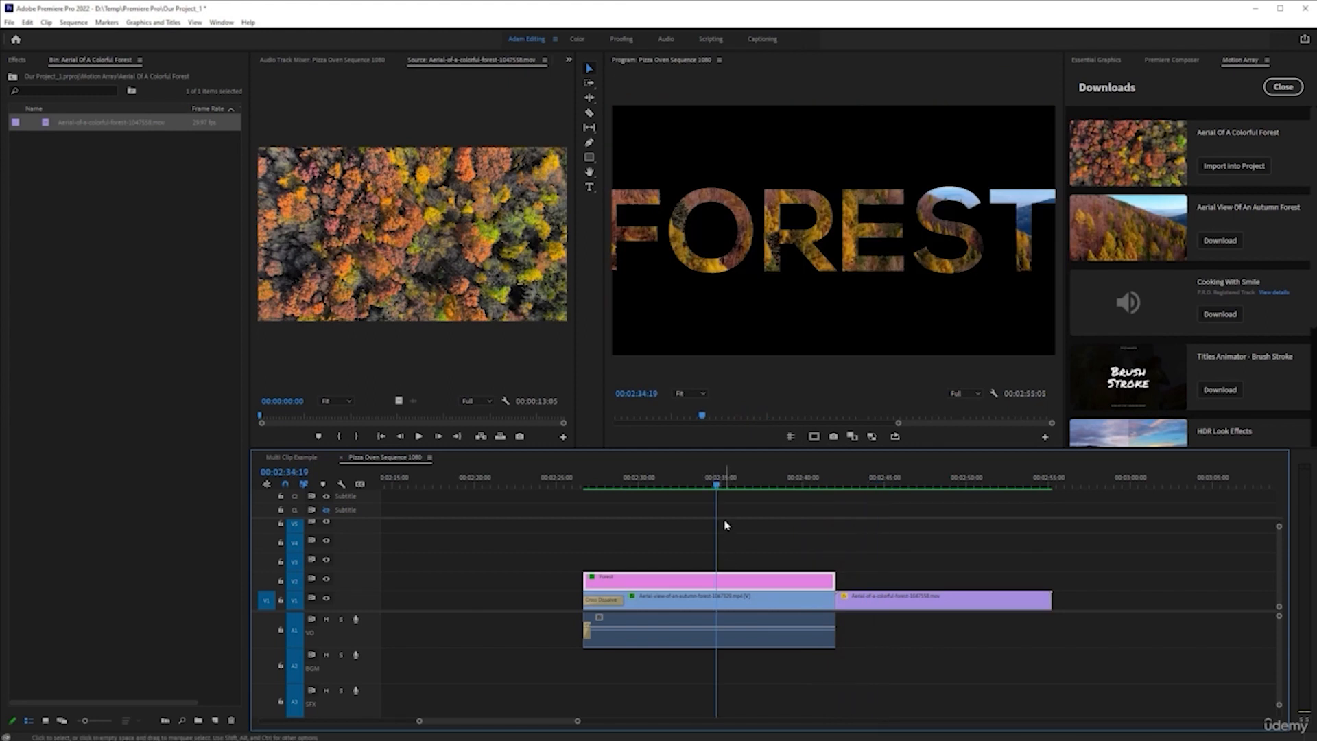
pyautogui.moveTo(716, 487)
pyautogui.mouseDown()
pyautogui.moveTo(623, 486)
pyautogui.moveTo(724, 487)
pyautogui.mouseUp()
pyautogui.scroll(-6, 715, 575)
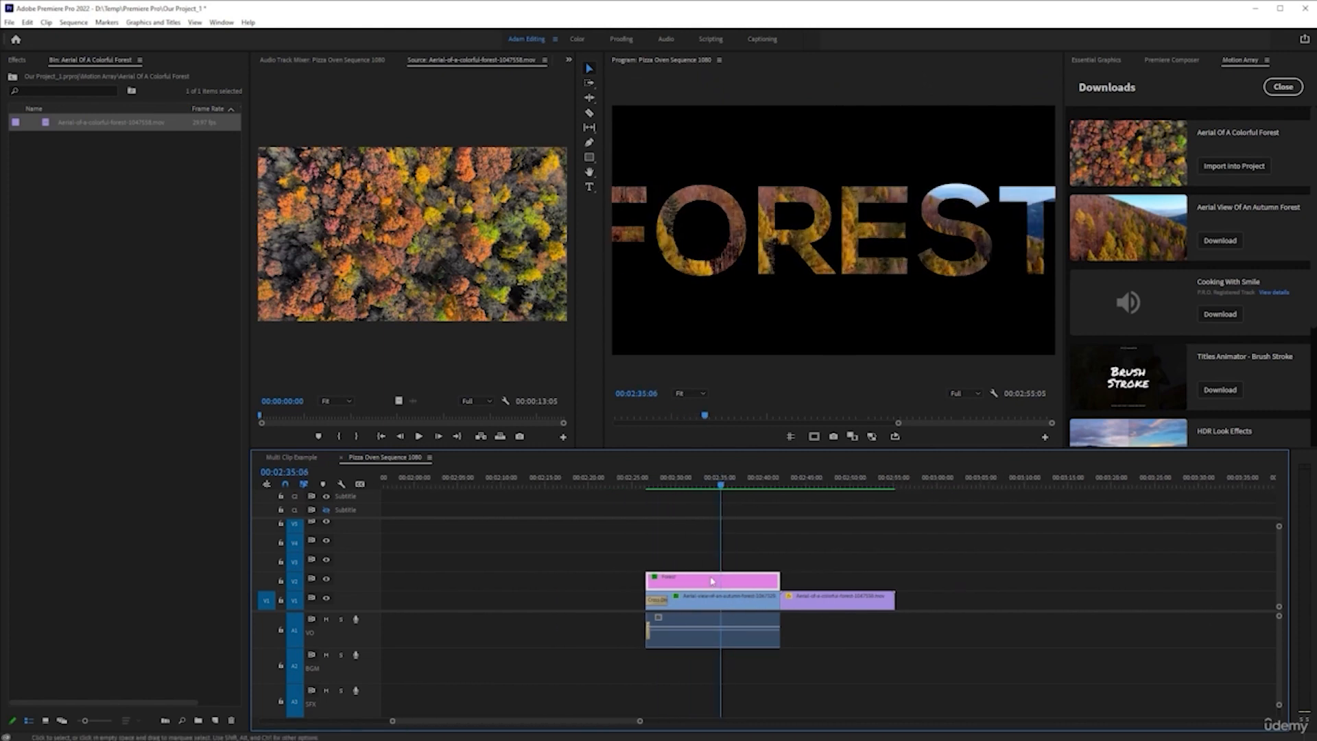
# Save the project and show the Effect Controls of the FOREST title
pyautogui.moveTo(722, 489); pyautogui.dragTo(669, 491)
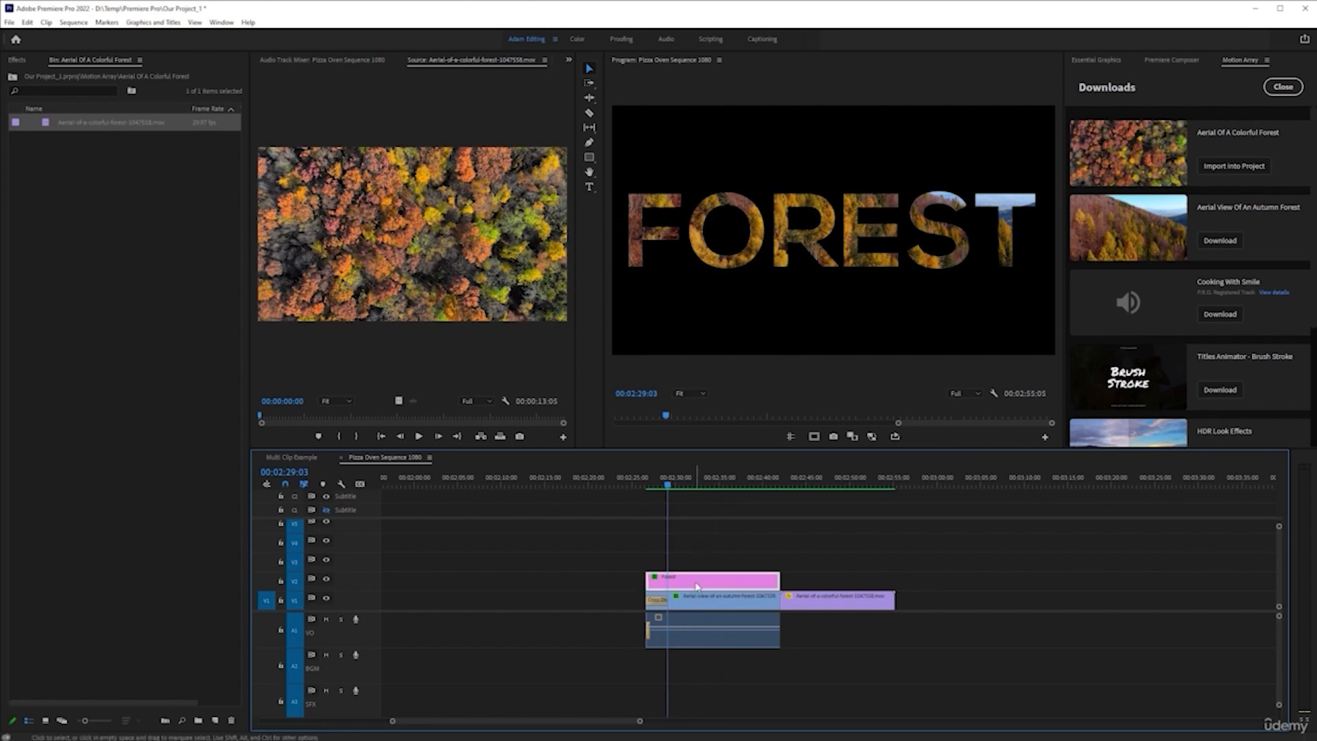
pyautogui.hotkey('ctrl', 's')
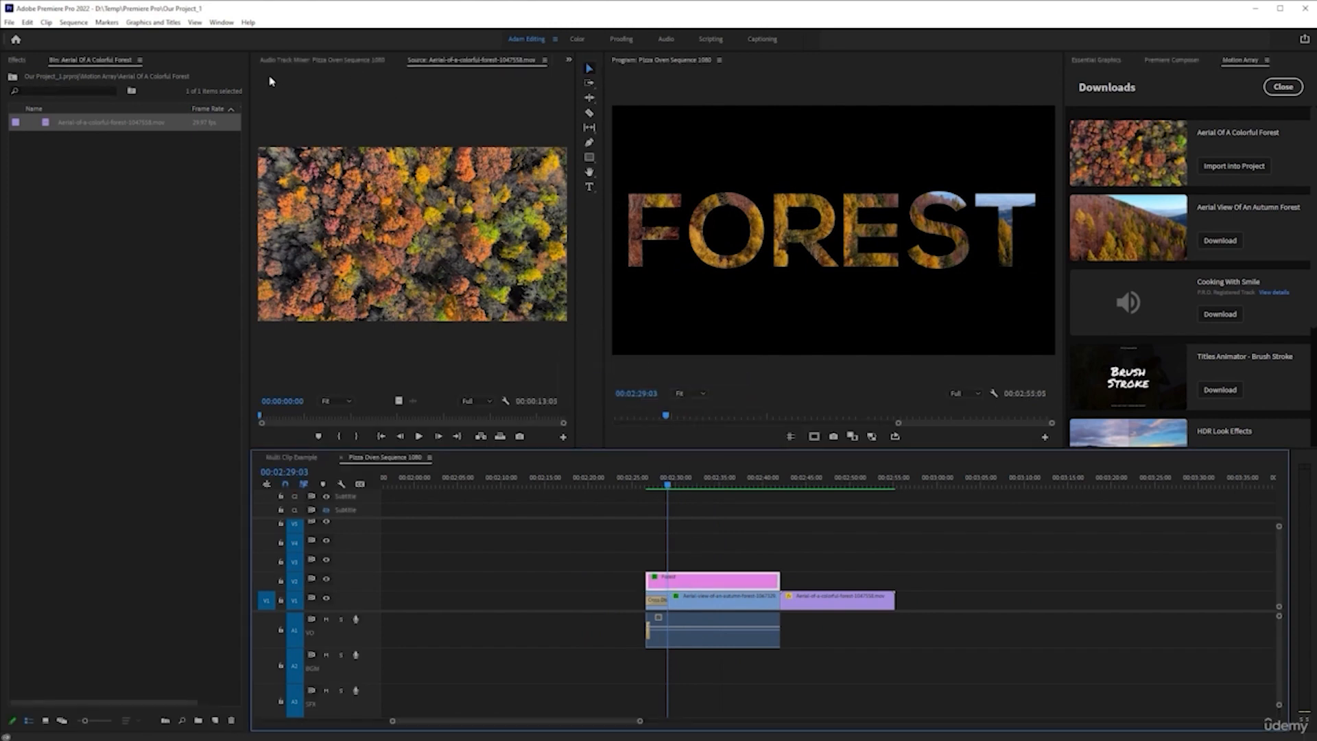
pyautogui.click(568, 61)
pyautogui.click(584, 75)
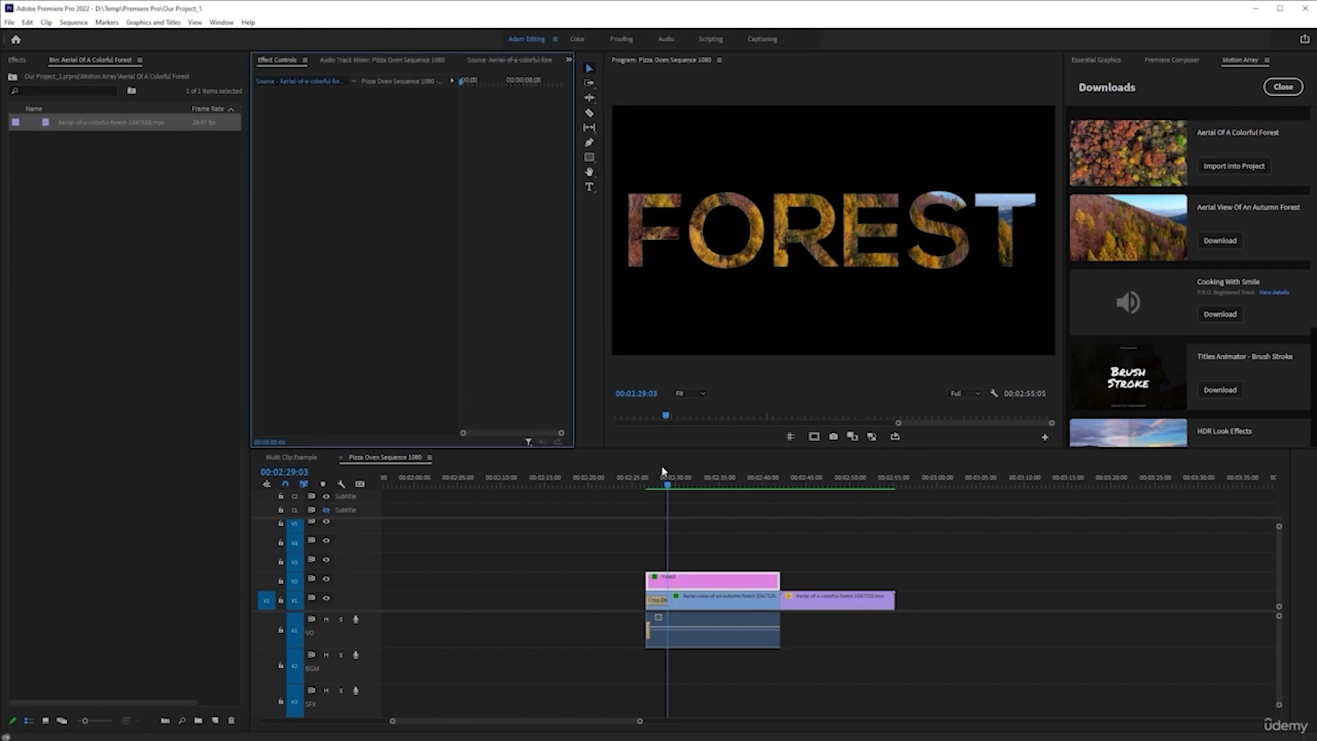
pyautogui.click(705, 581)
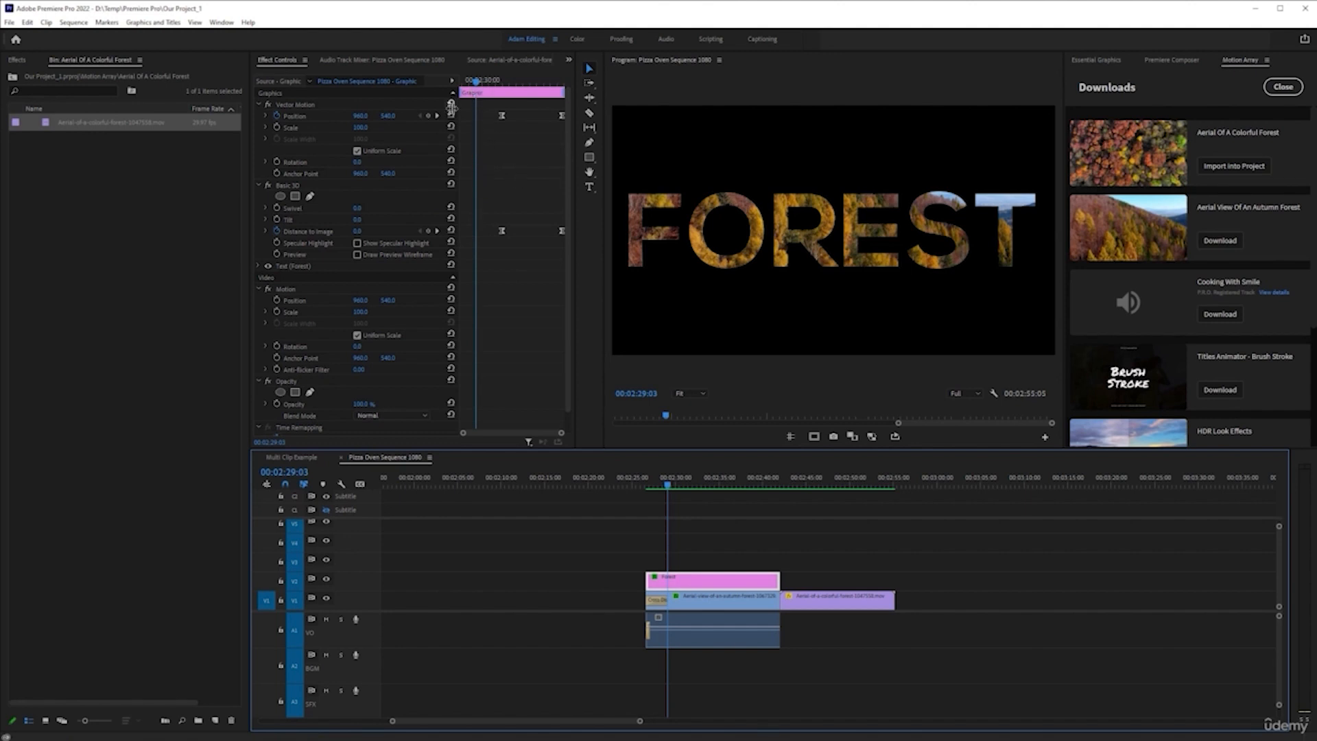
# Remove the Basic 3D Distance to Image and Vector Motion Position keyframes from the FOREST title
pyautogui.click(277, 231)
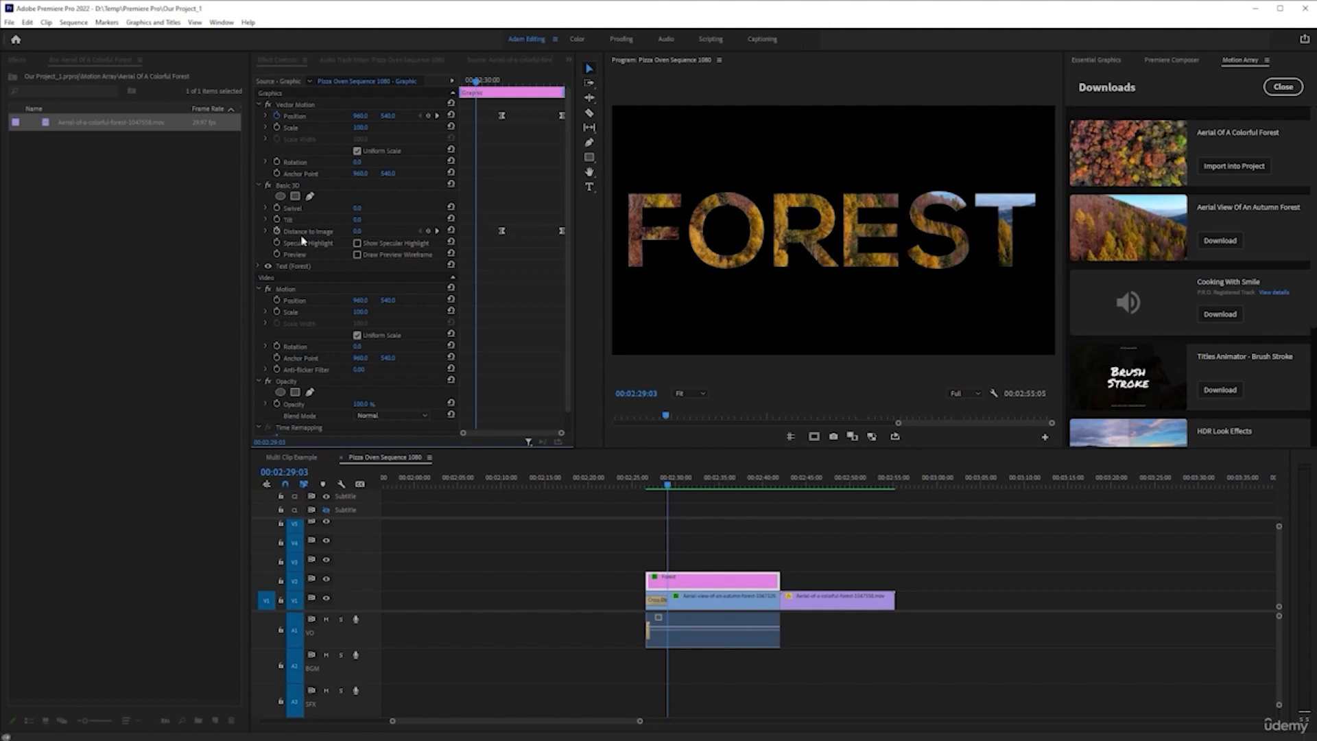
pyautogui.click(695, 395)
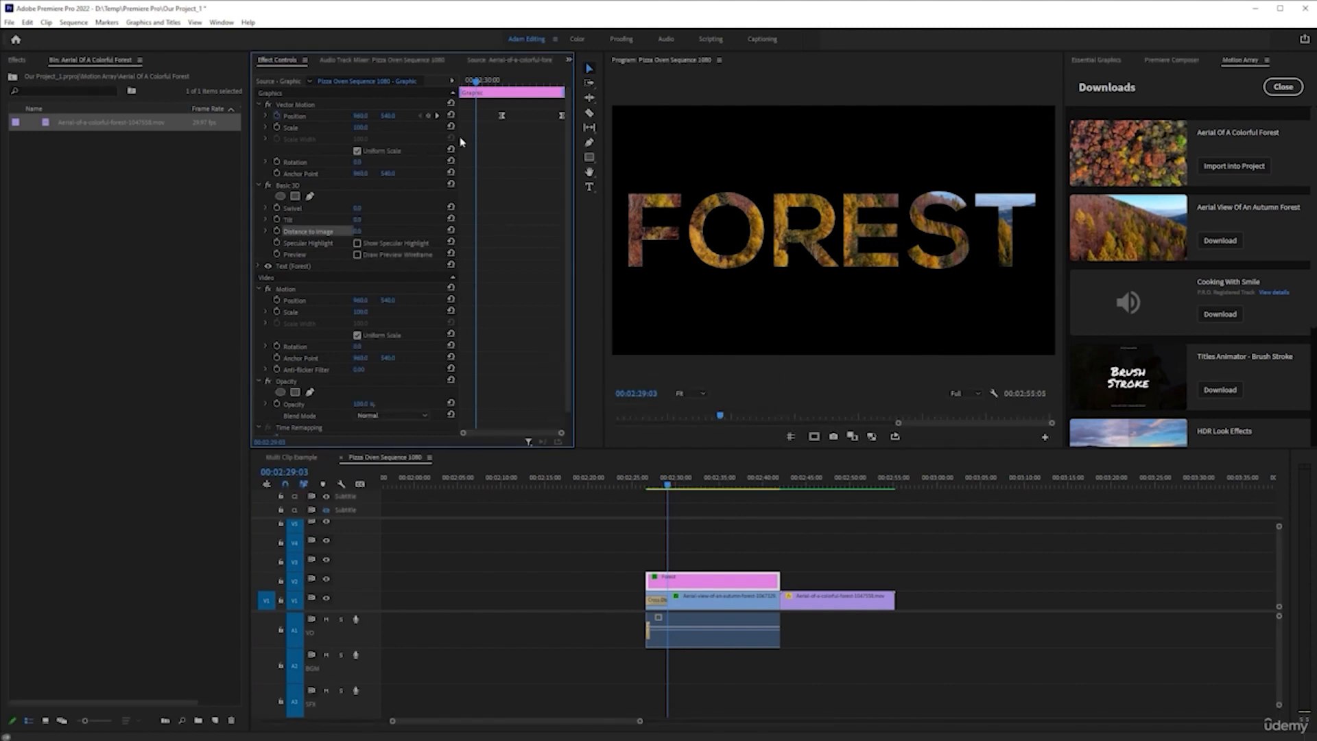
pyautogui.click(277, 116)
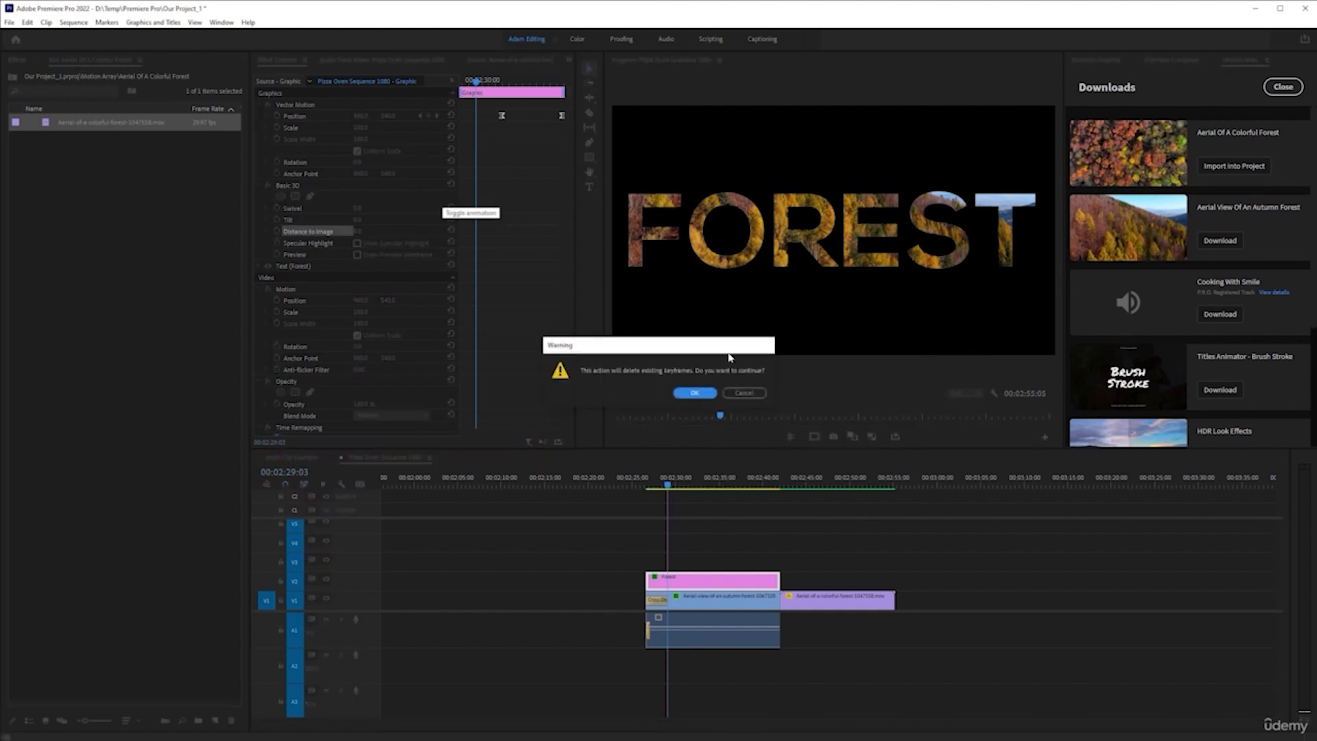
pyautogui.click(694, 392)
# Try keyframing the title's Vector Motion Position to slide rightward from its start to its end, and play the result
pyautogui.moveTo(473, 83); pyautogui.dragTo(441, 85)
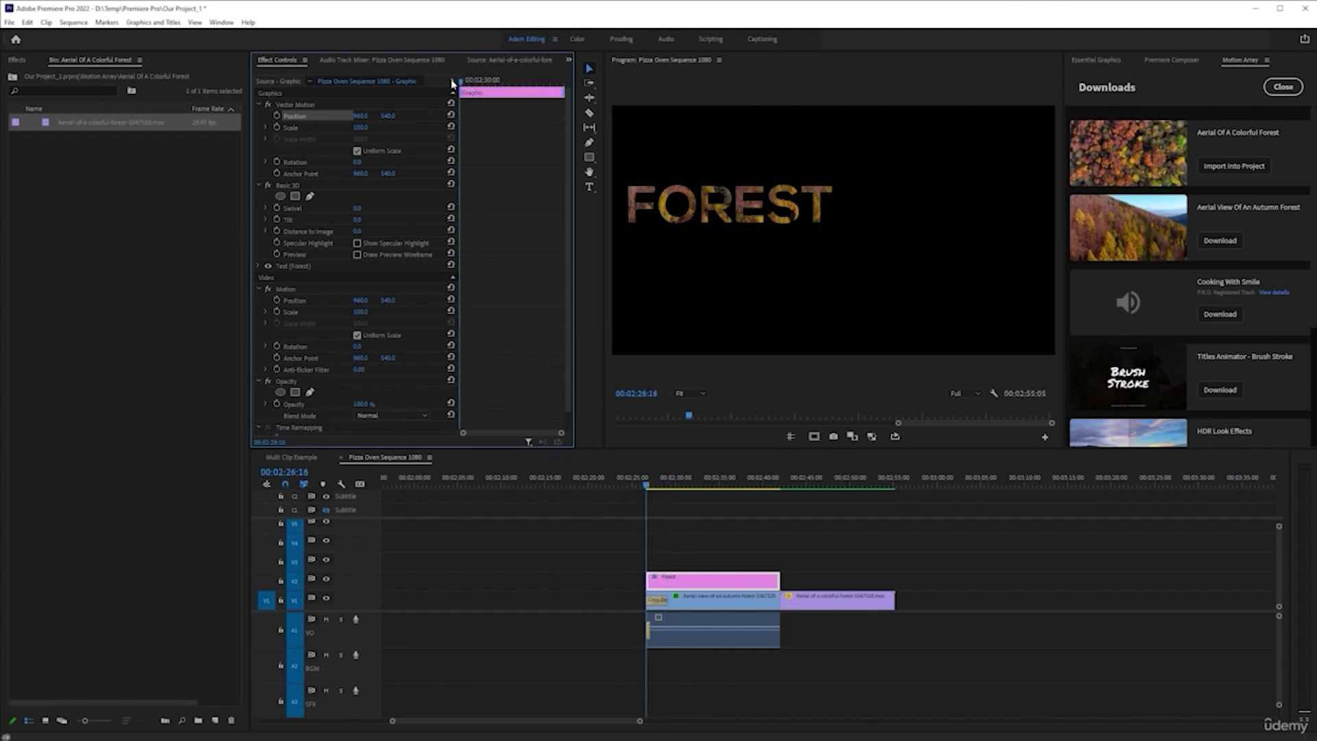
pyautogui.press('space')
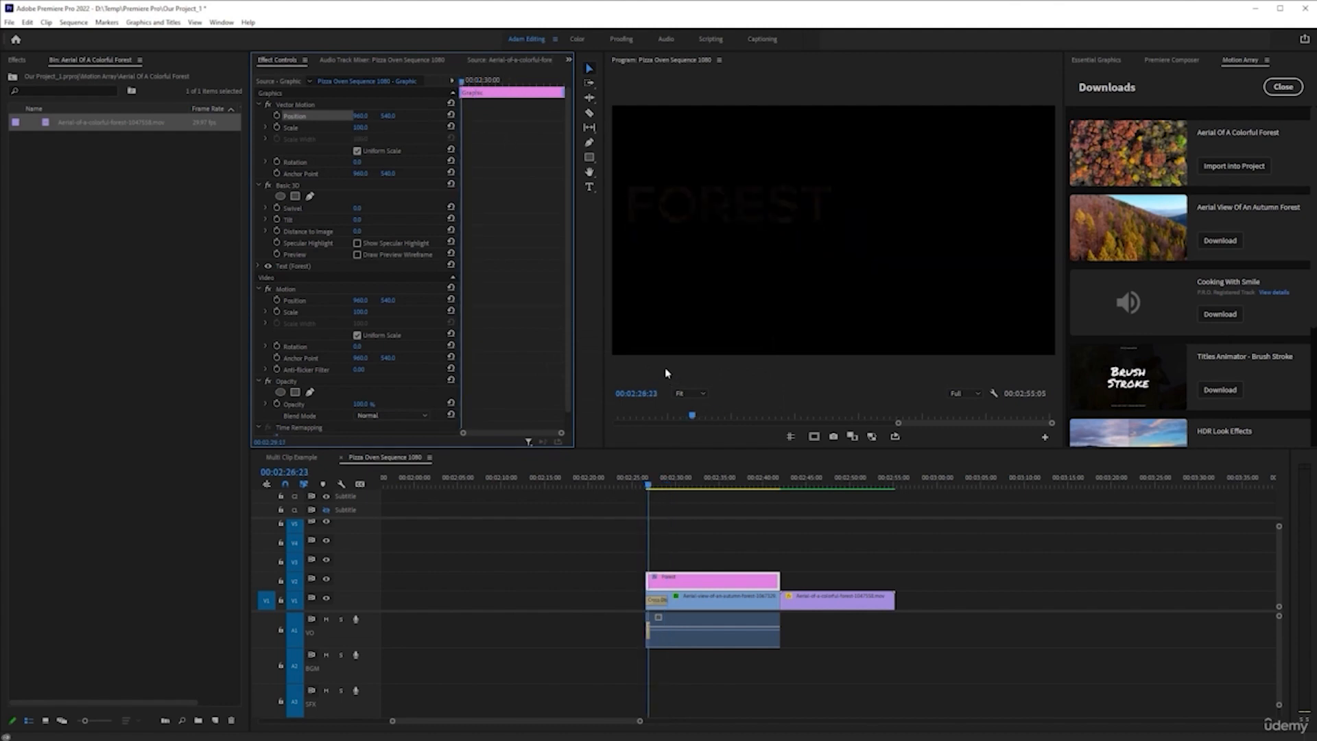
pyautogui.click(679, 581)
pyautogui.click(275, 116)
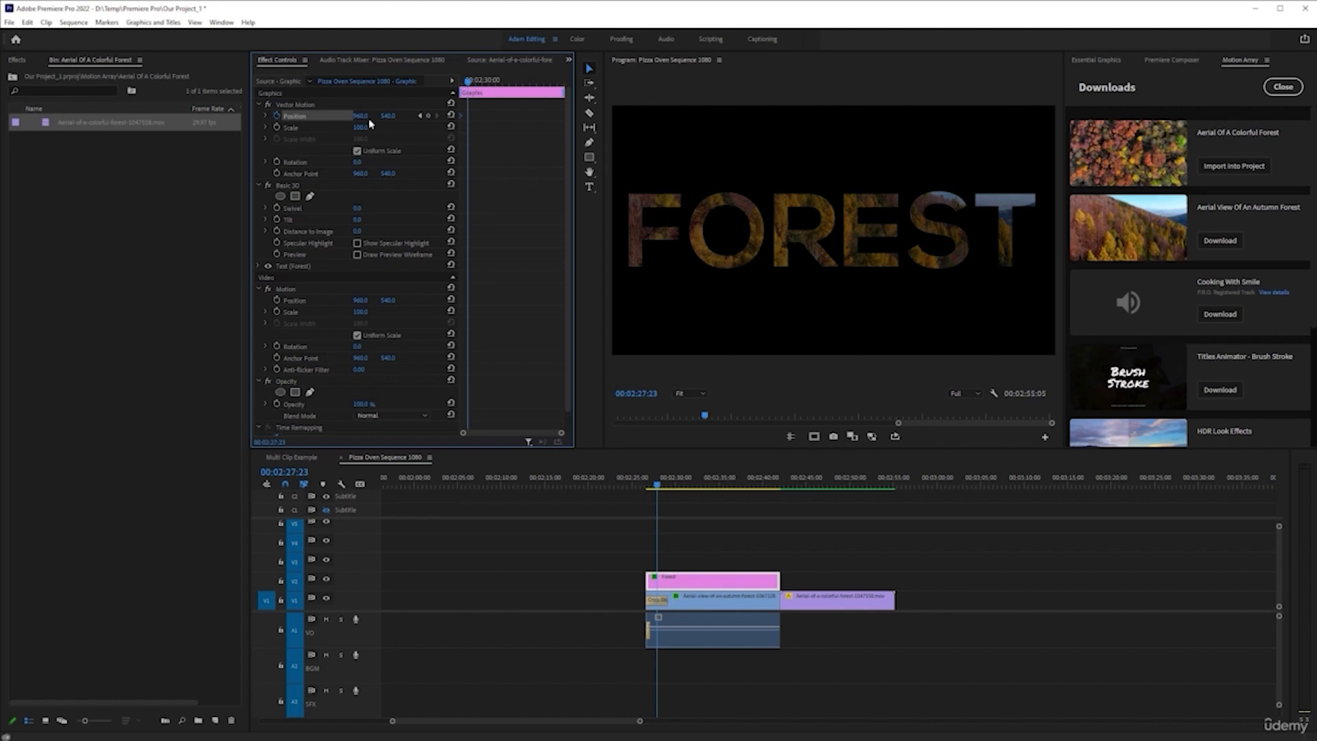
pyautogui.moveTo(366, 118)
pyautogui.mouseDown()
pyautogui.moveTo(338, 121)
pyautogui.moveTo(367, 119)
pyautogui.mouseUp()
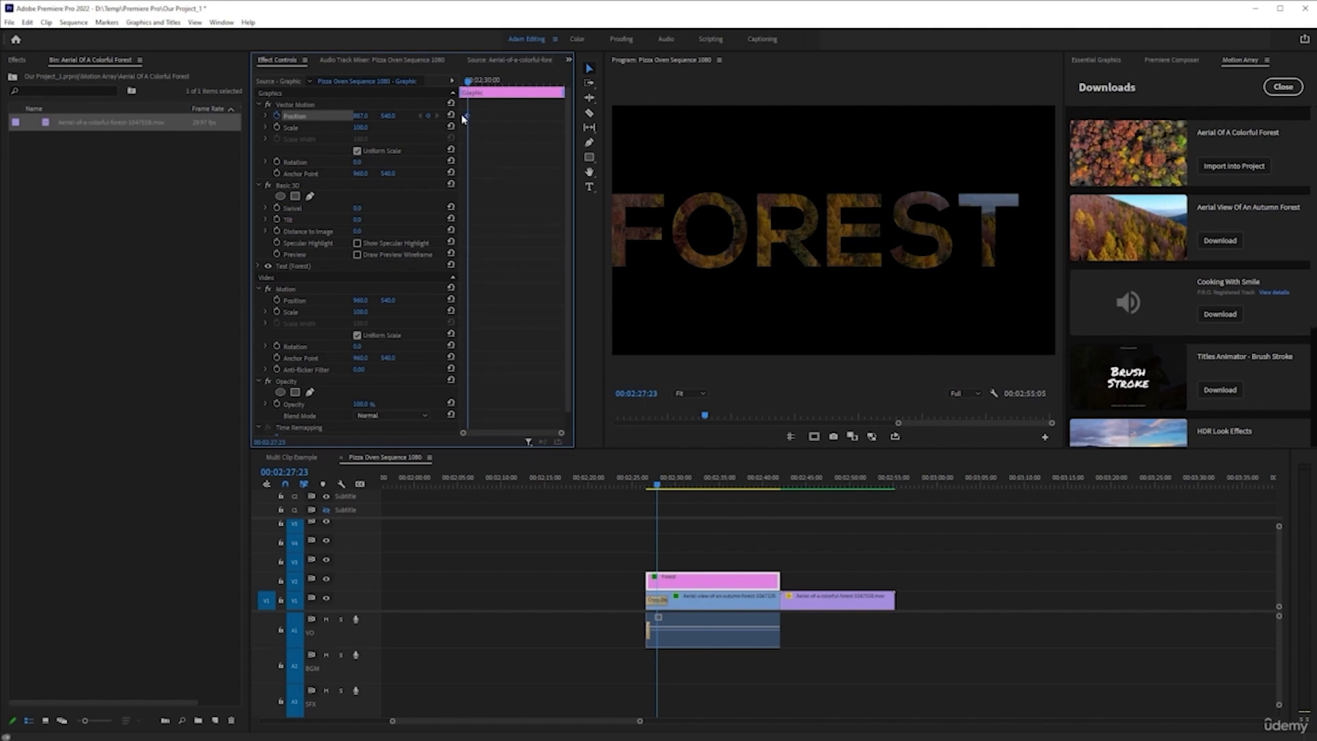
pyautogui.moveTo(471, 87); pyautogui.dragTo(560, 88)
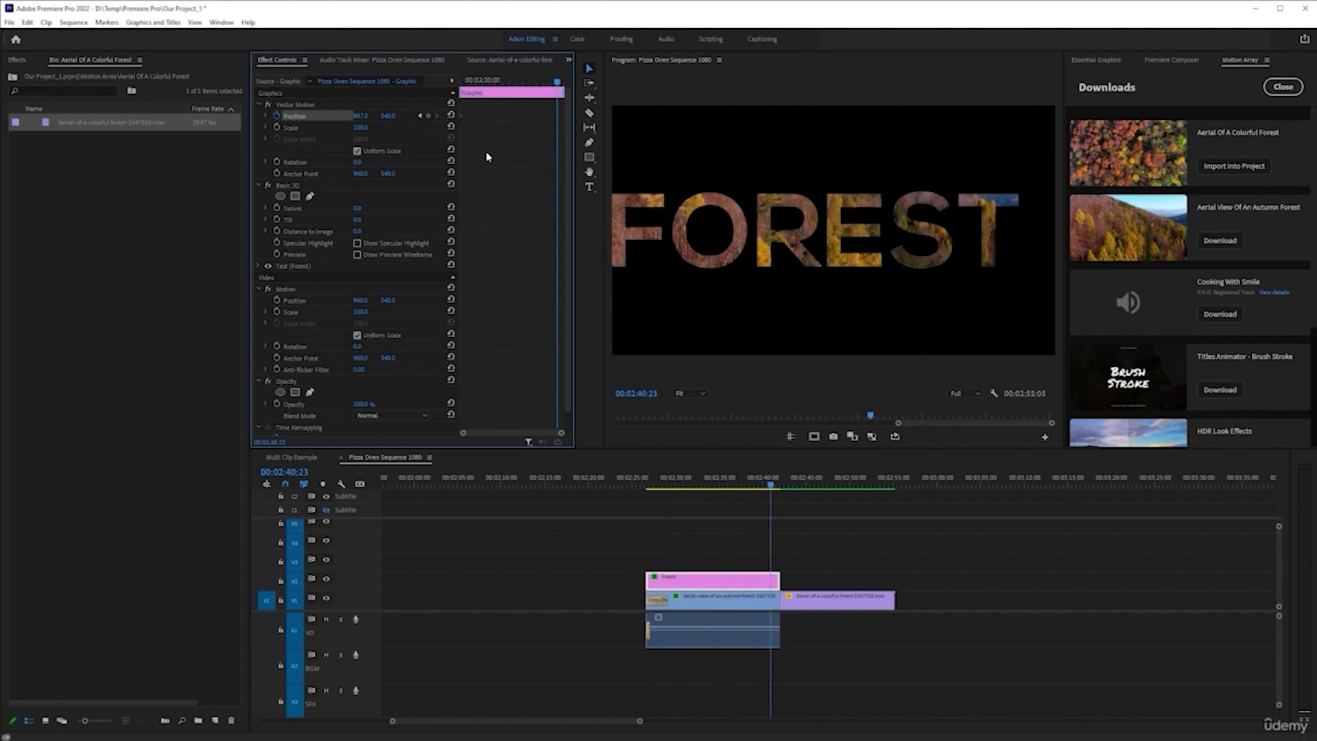
pyautogui.moveTo(367, 119); pyautogui.dragTo(413, 129)
pyautogui.moveTo(558, 118); pyautogui.dragTo(563, 116)
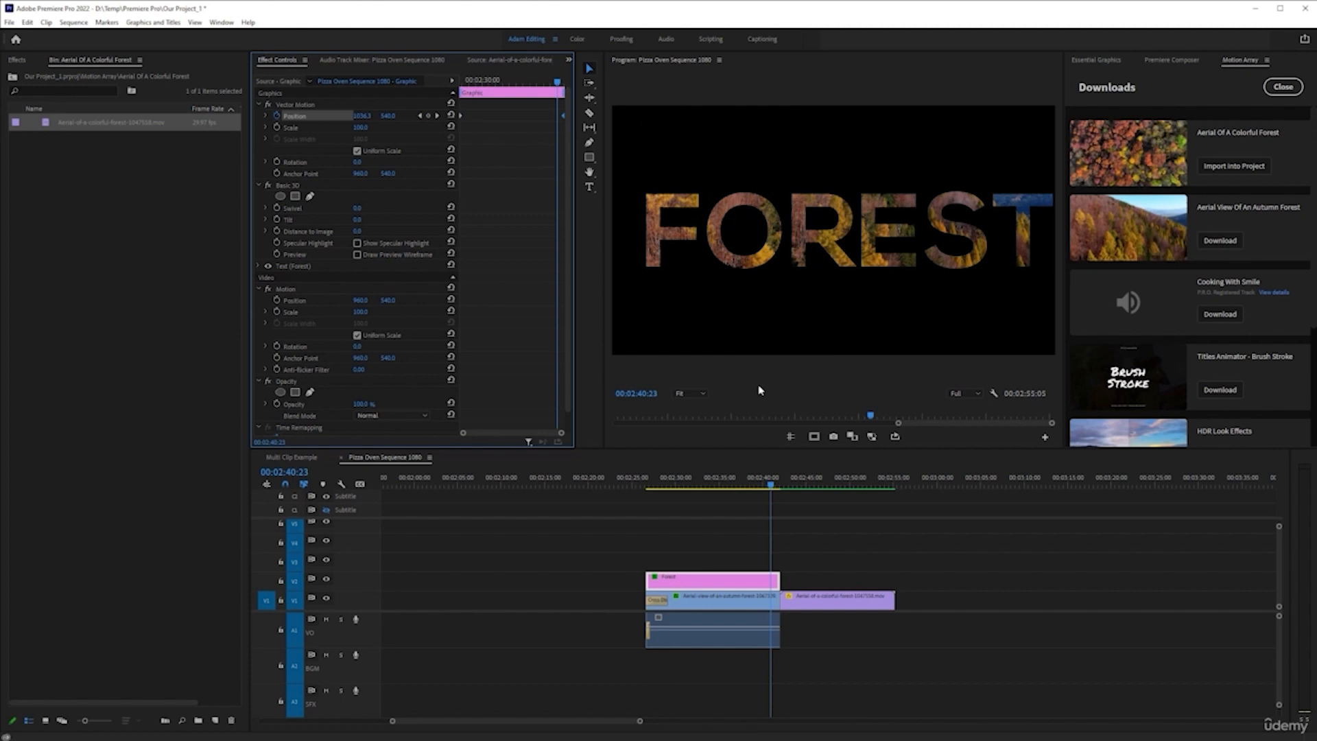
pyautogui.click(652, 475)
pyautogui.press('space')
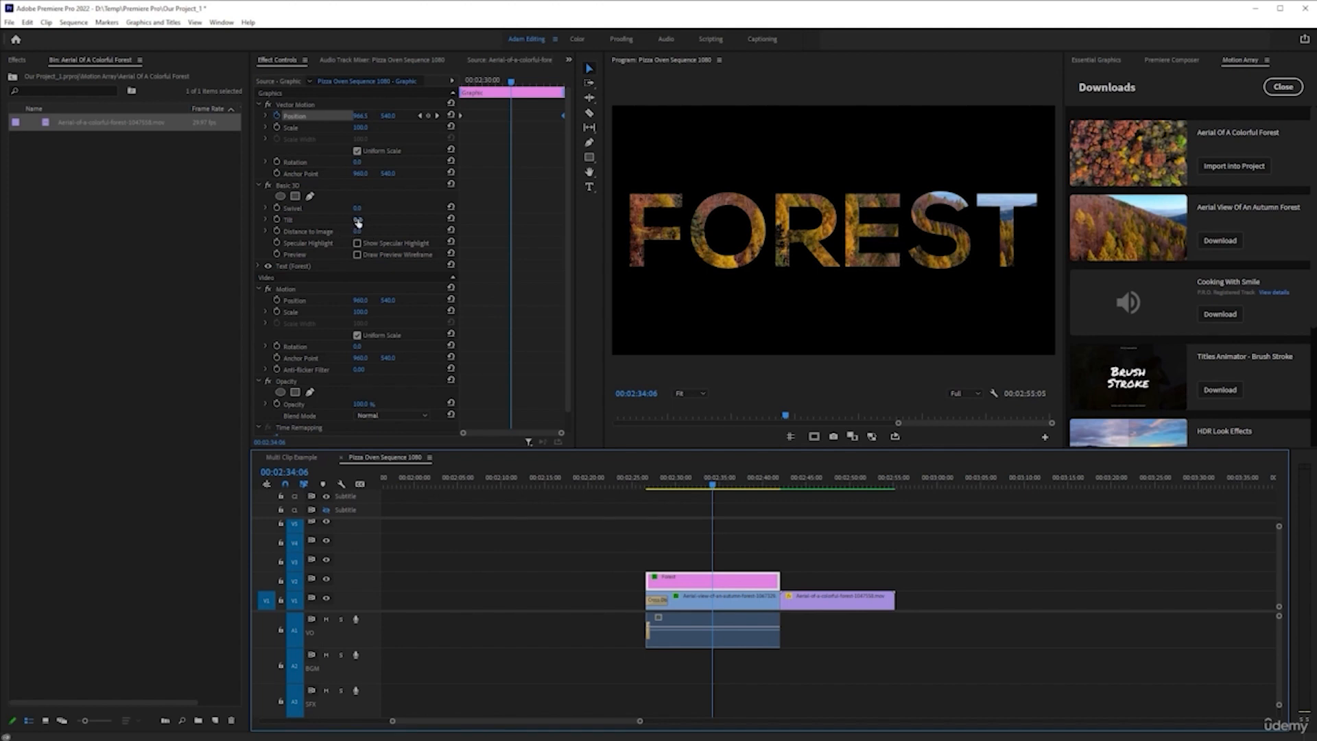
# Set the title's Basic 3D Swivel to -88° and remove its Vector Motion Position keyframes
pyautogui.moveTo(358, 214); pyautogui.dragTo(302, 214)
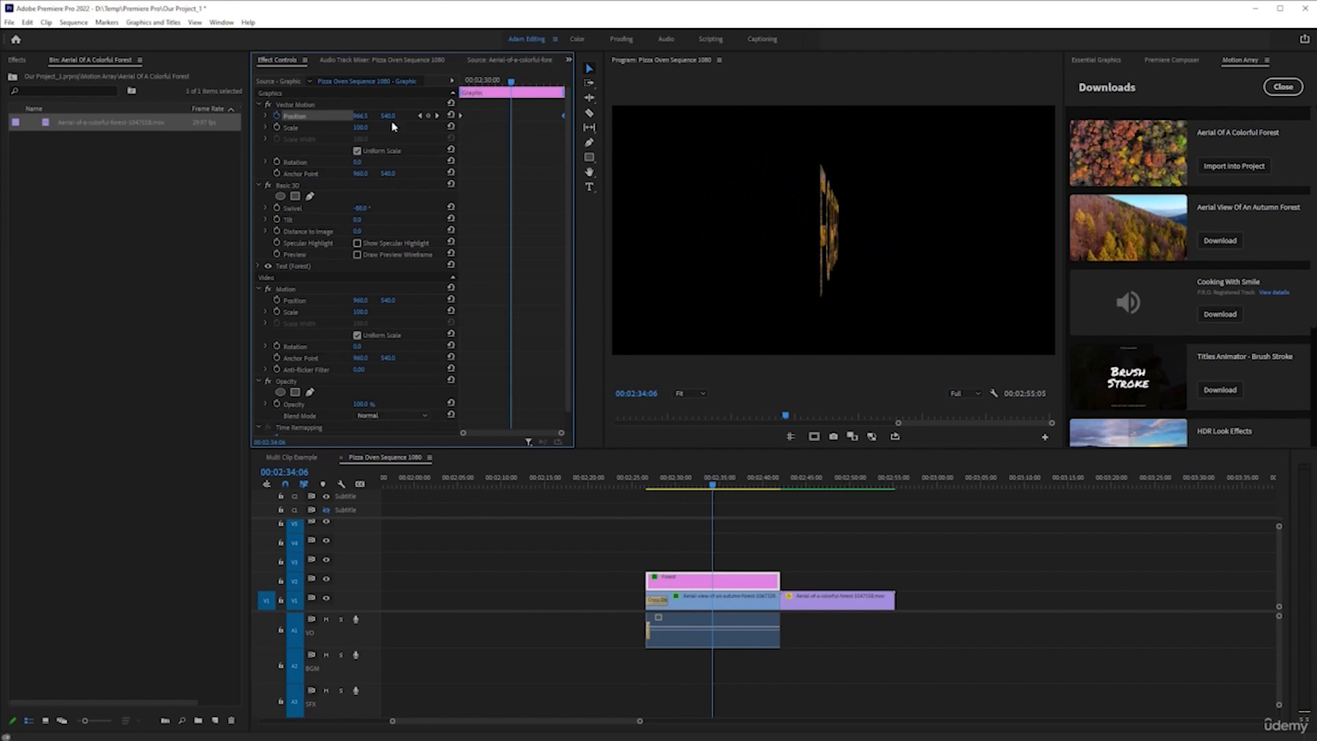
pyautogui.click(277, 116)
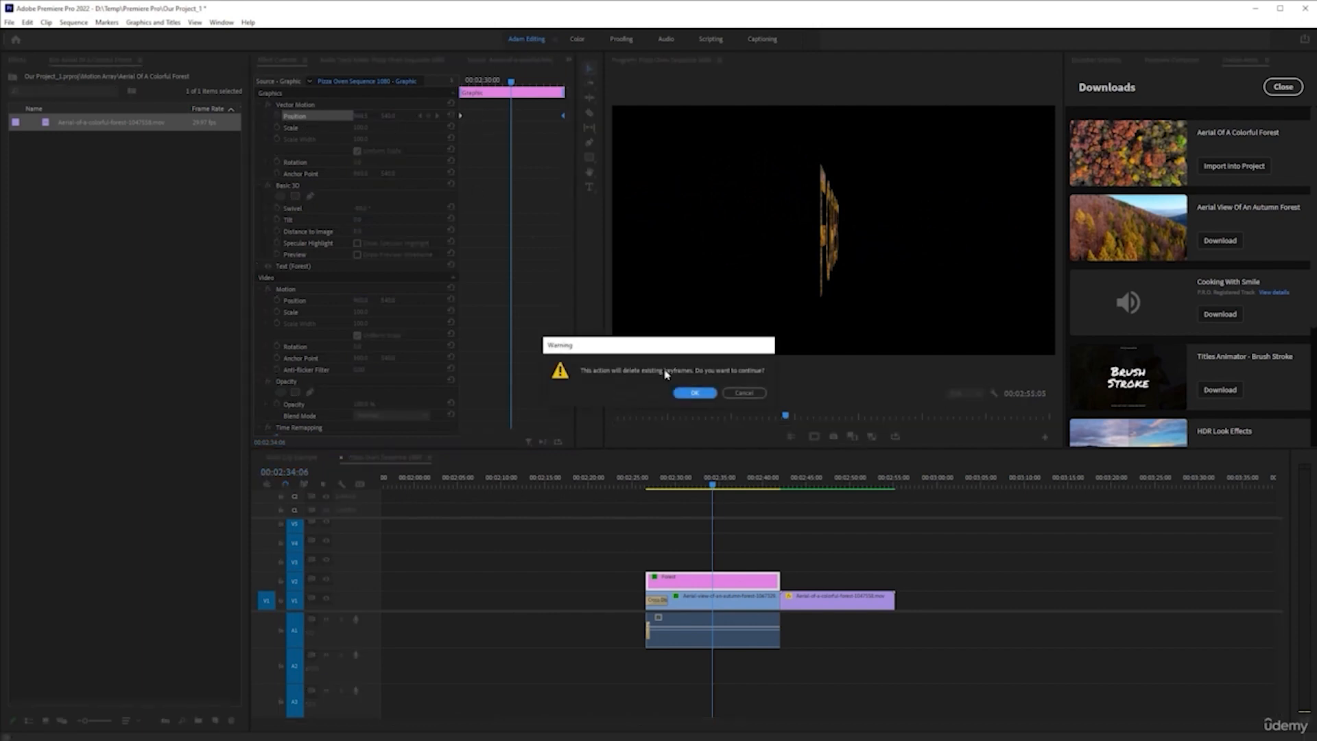
pyautogui.click(696, 395)
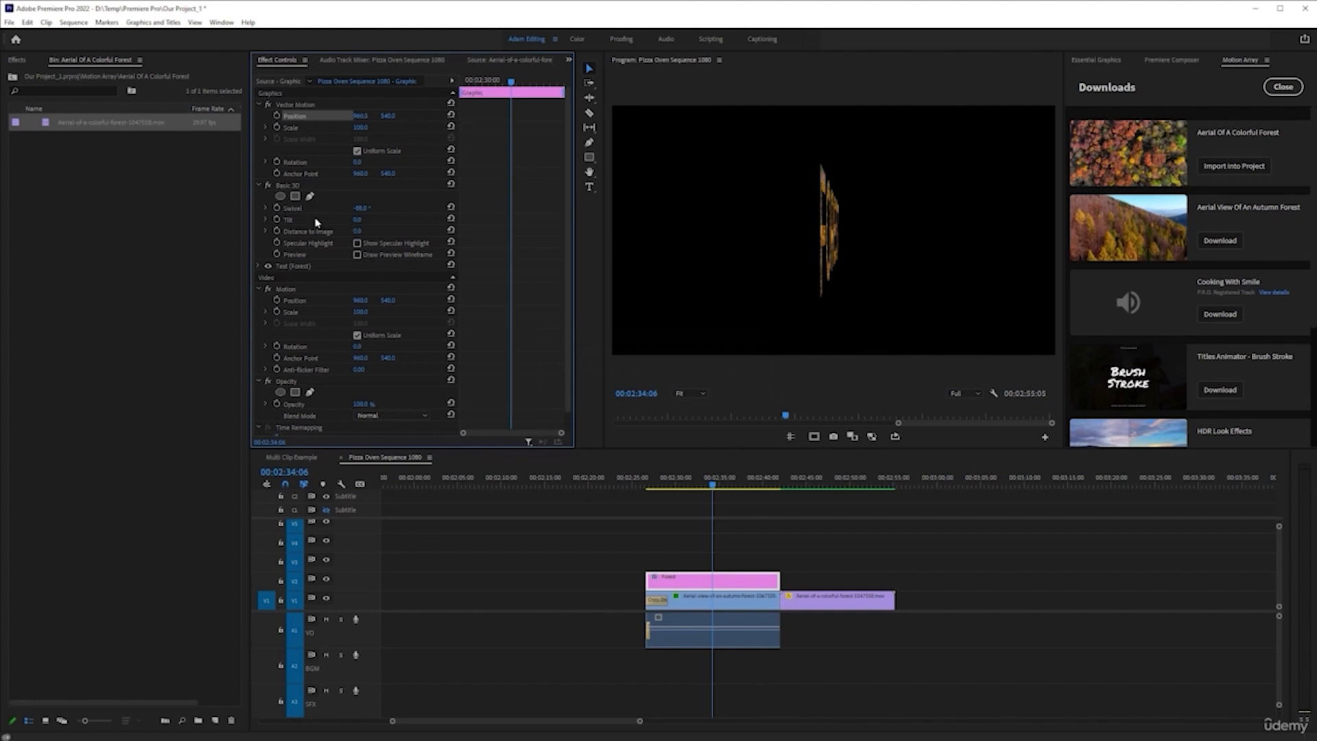
# Keyframe the title's Swivel from -88° at its start to 88° at its end, and turn on Show Specular Highlight
pyautogui.click(277, 208)
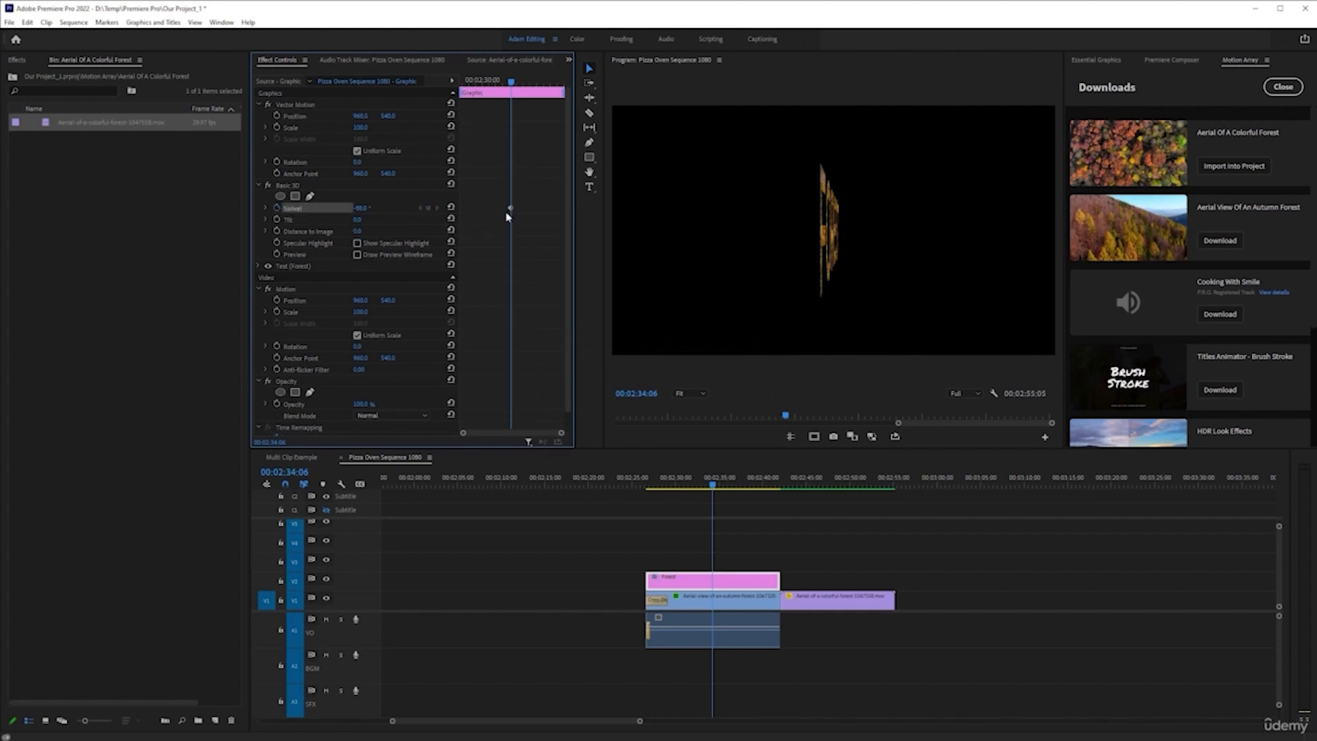
pyautogui.click(361, 207)
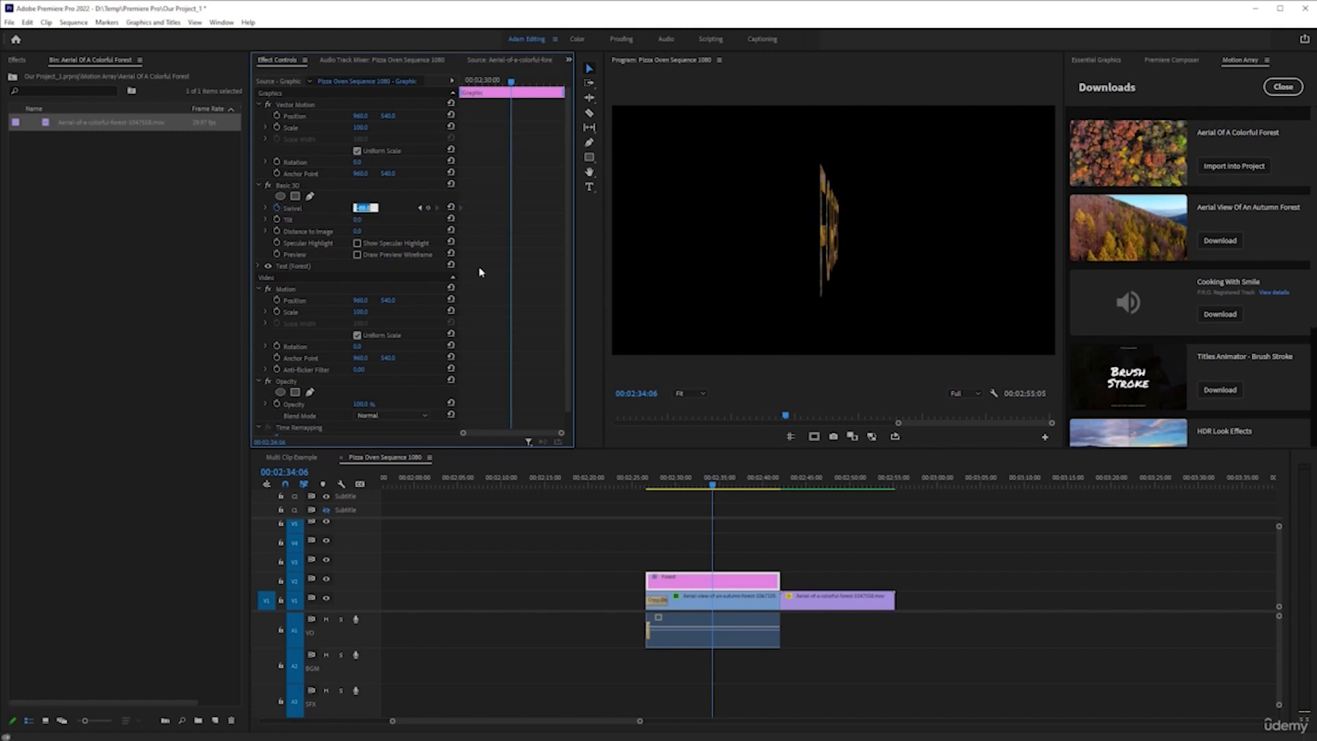
pyautogui.write('88')
pyautogui.press('Return')
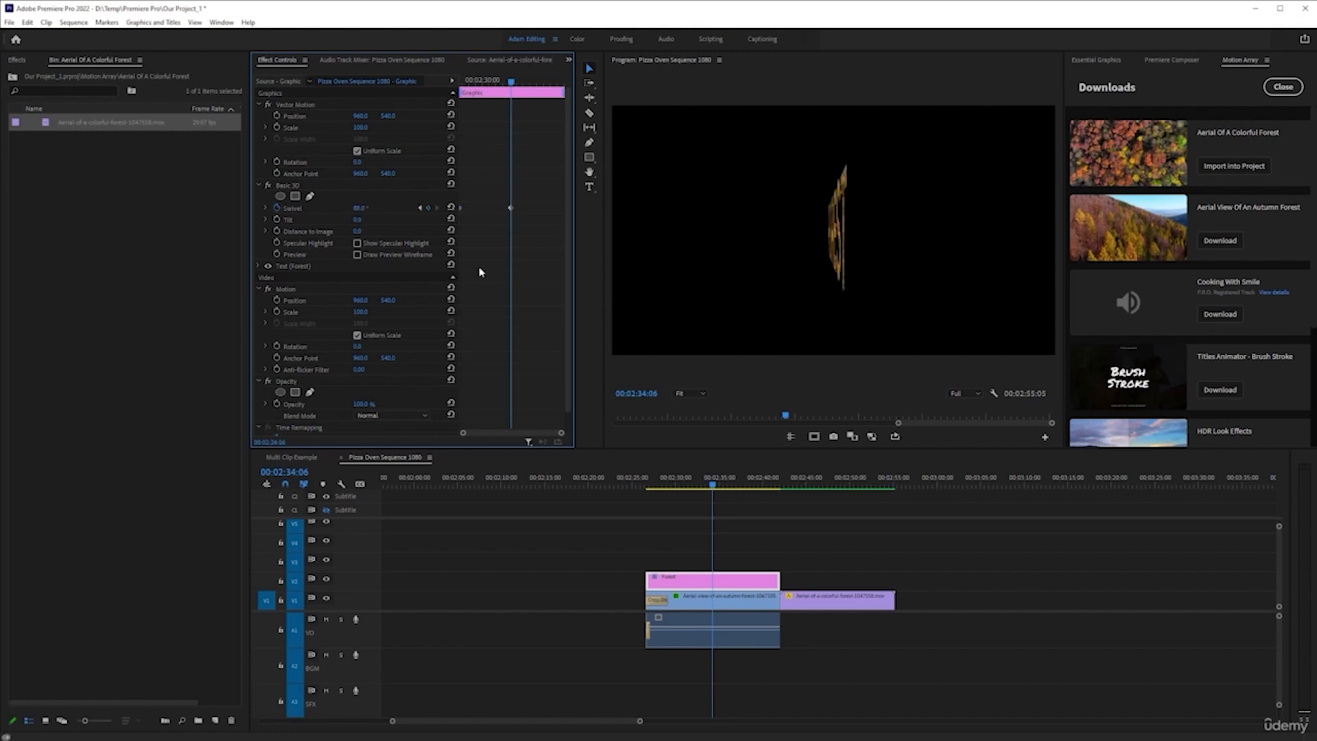
pyautogui.moveTo(515, 209); pyautogui.dragTo(726, 550)
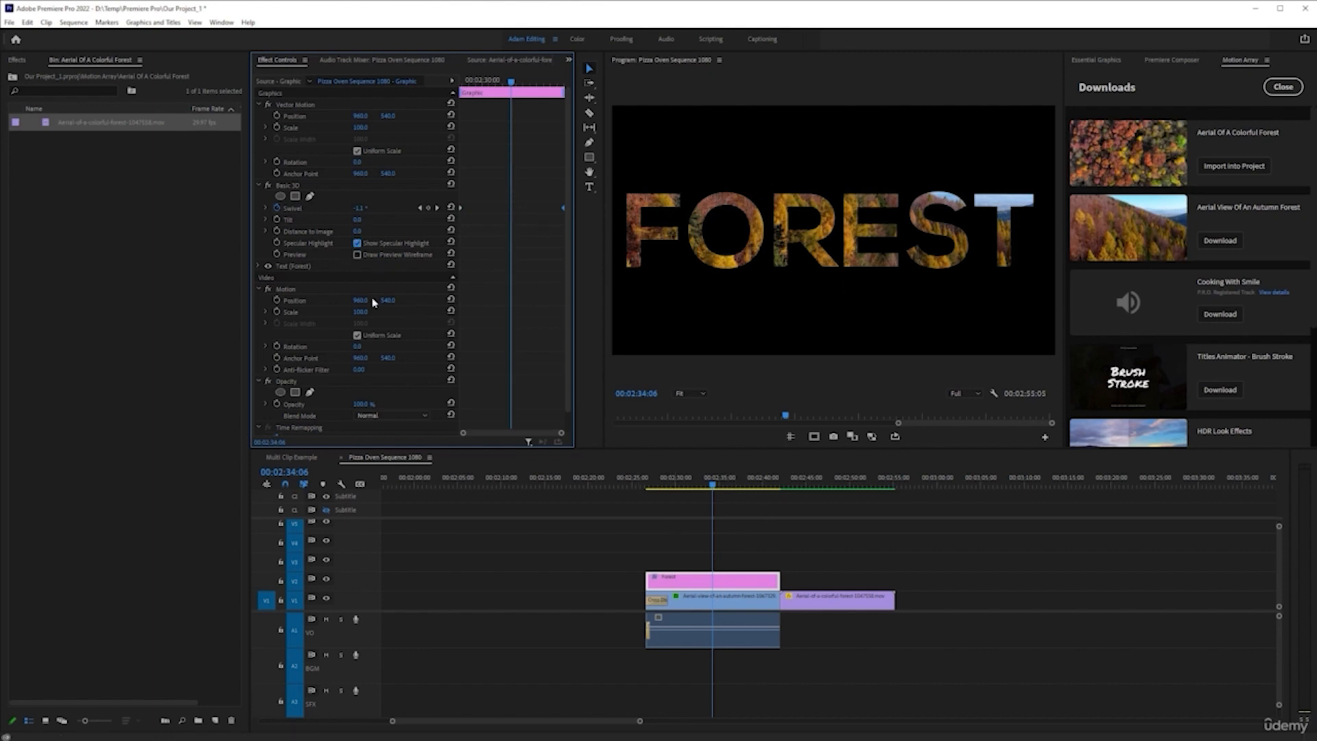
# Render the FOREST title's span from 00:02:26:16 to 00:02:42:01, and clear the In and Out points
pyautogui.click(645, 482)
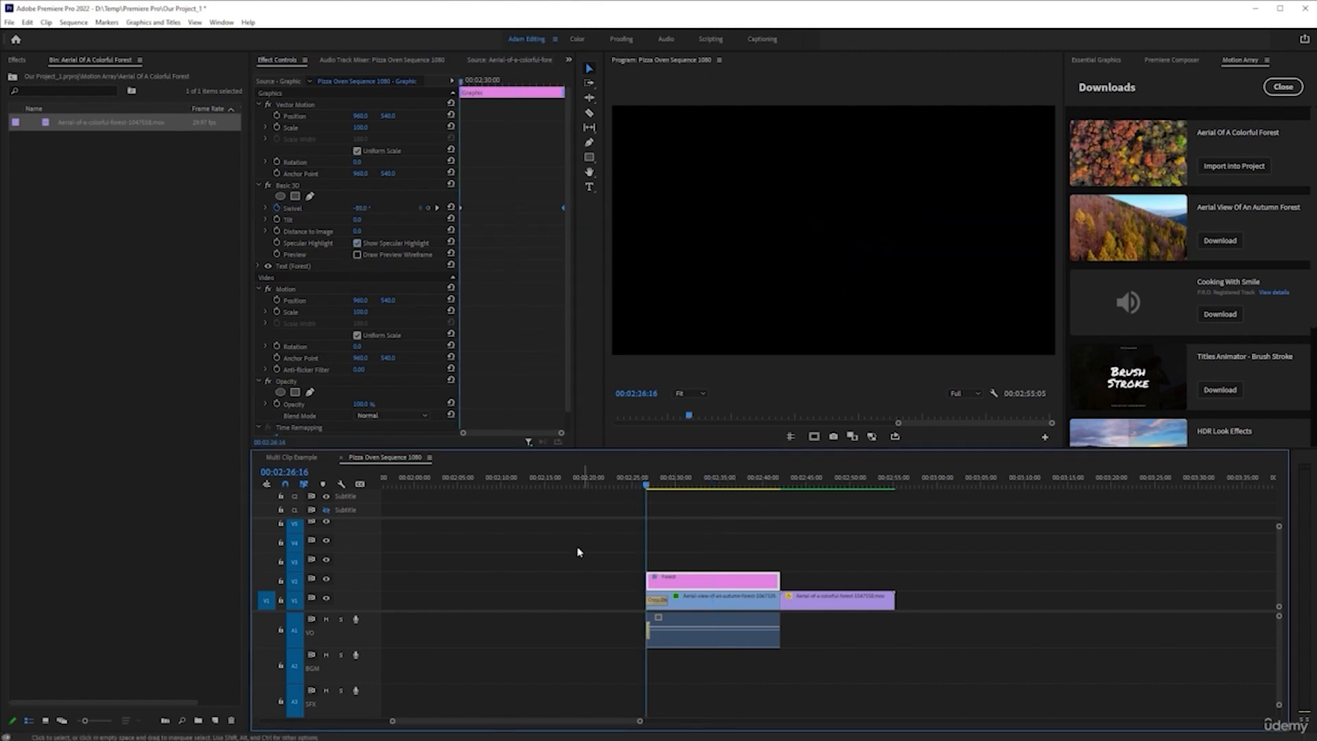
pyautogui.press('space')
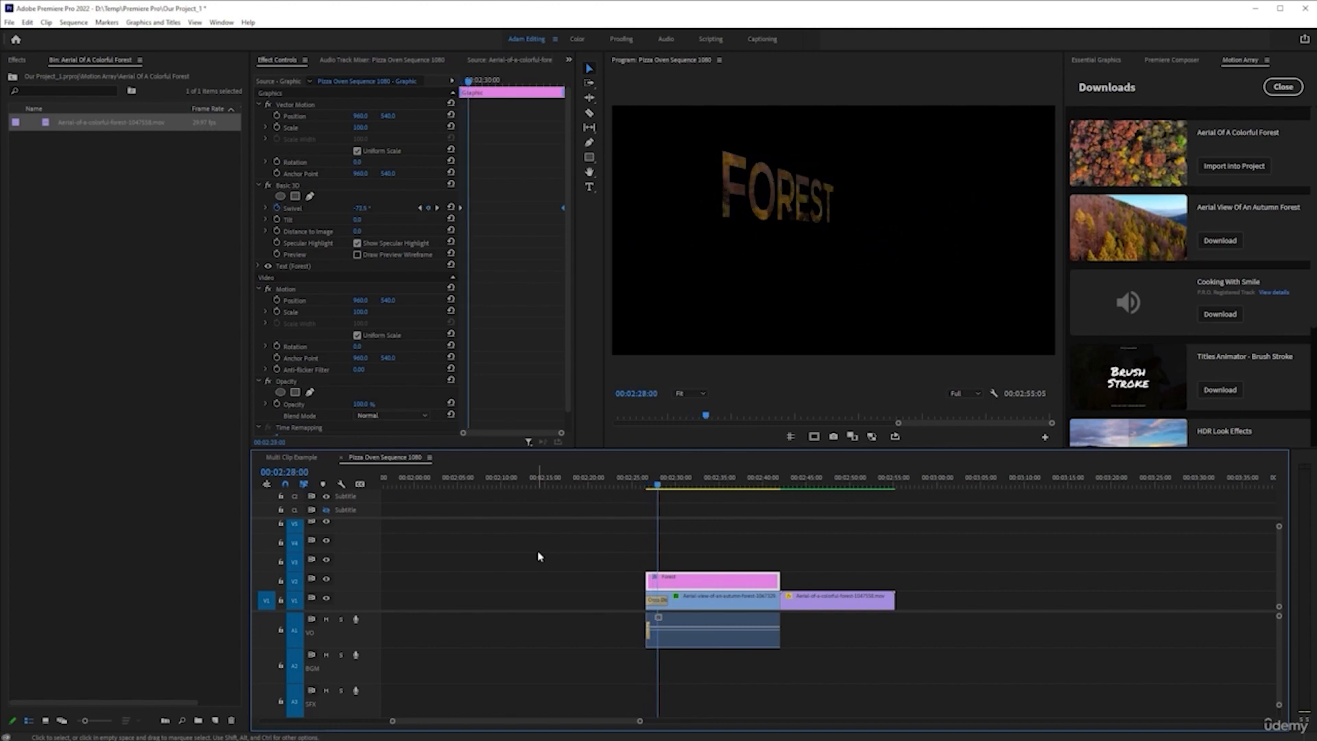
pyautogui.press('Up')
pyautogui.press('i')
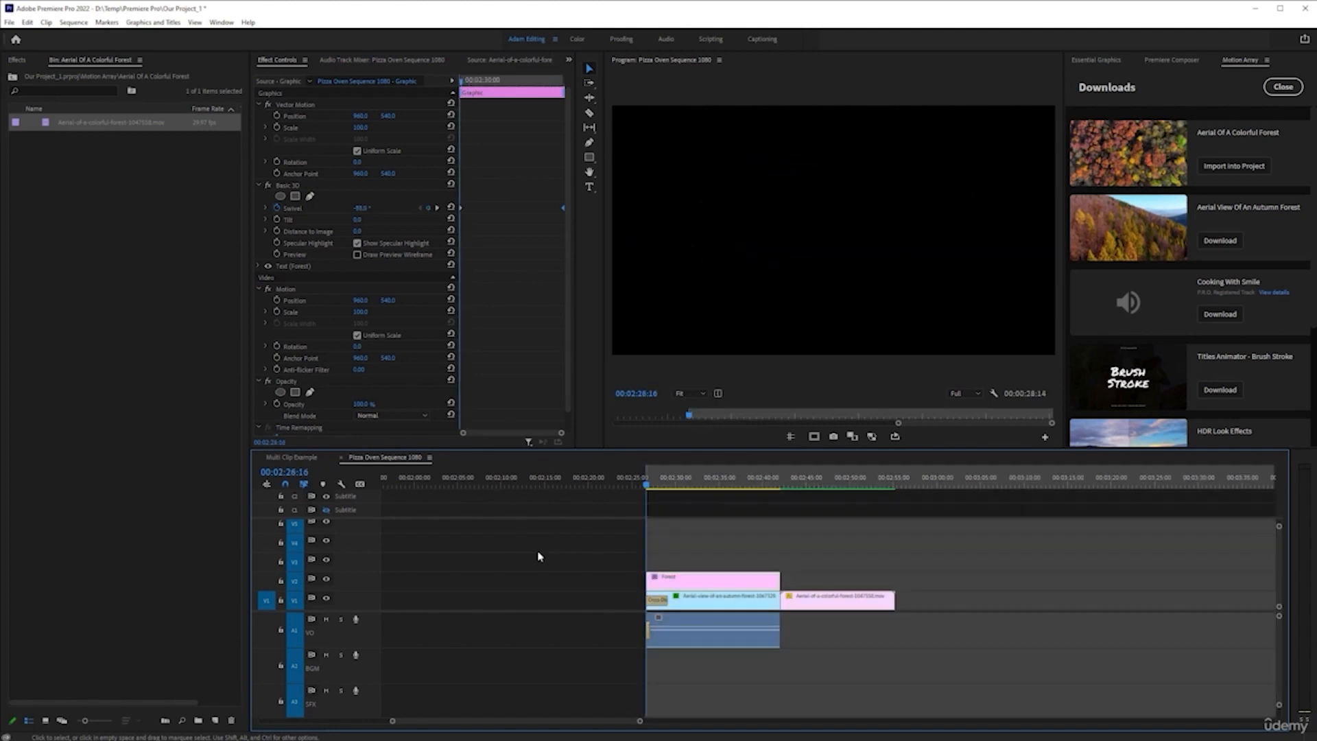
pyautogui.press('Down')
pyautogui.press('o')
pyautogui.press('Return')
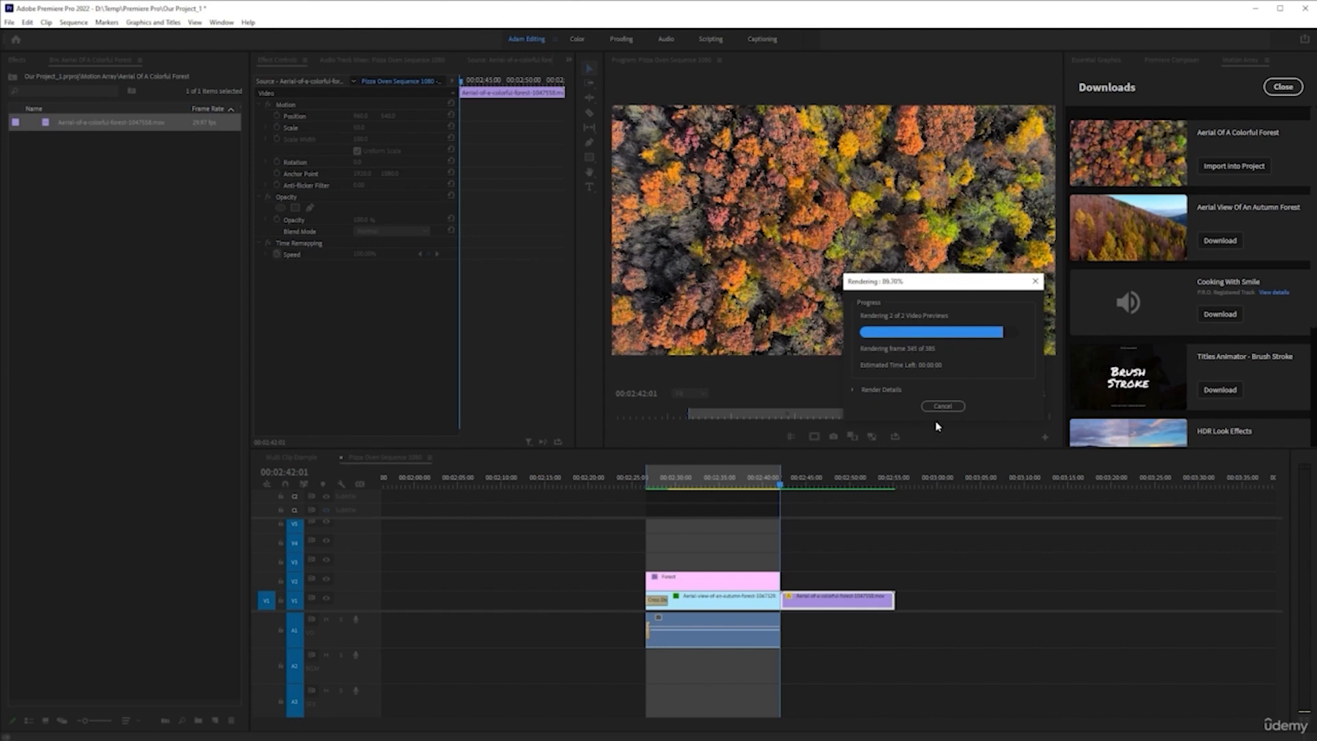
pyautogui.rightClick(709, 478)
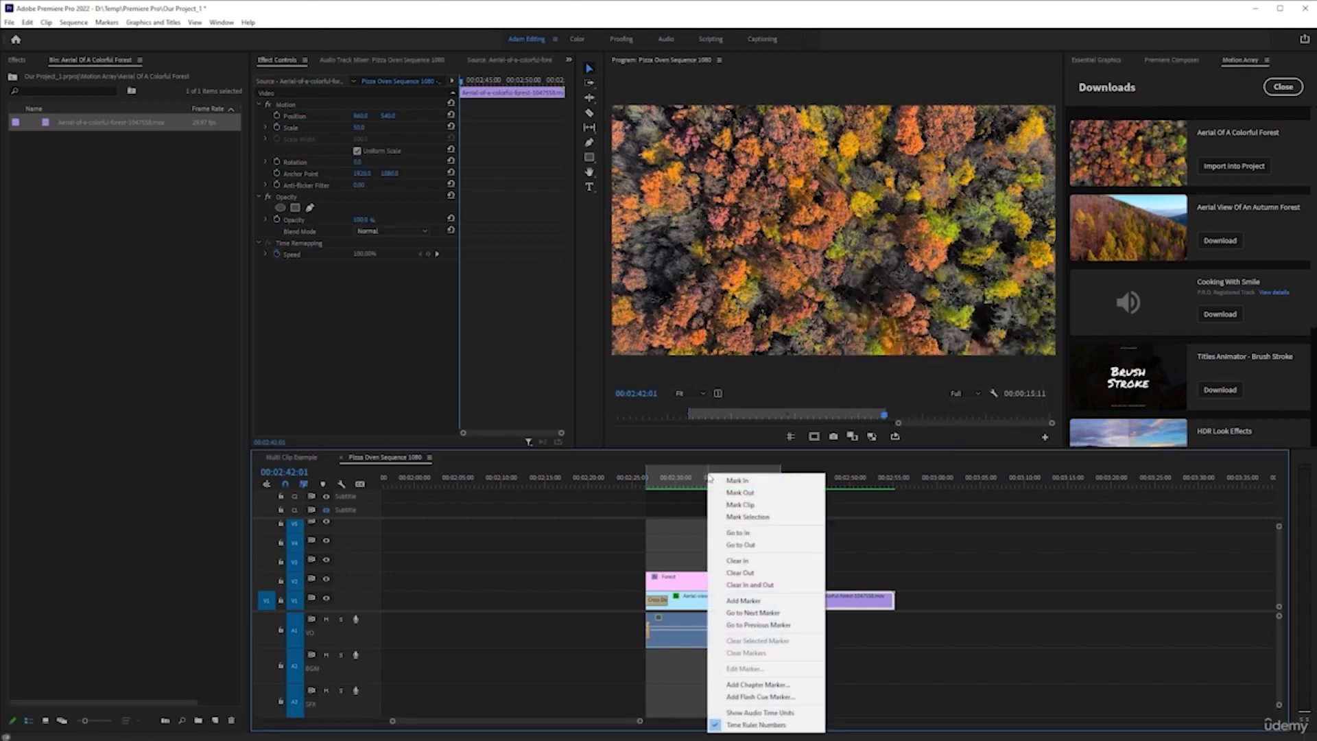
pyautogui.click(750, 584)
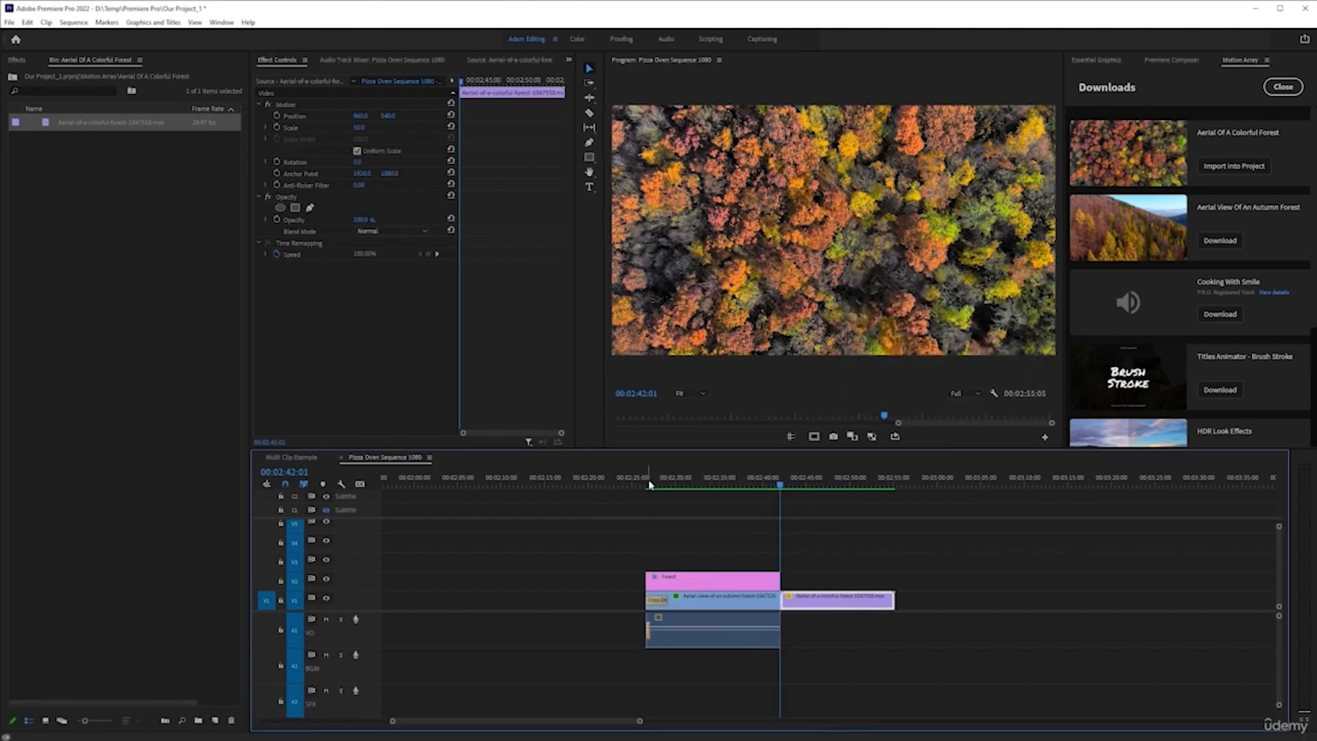
# Play the rendered swivel animation from the title's start, and go back to the frame at 00:02:36:15
pyautogui.click(649, 484)
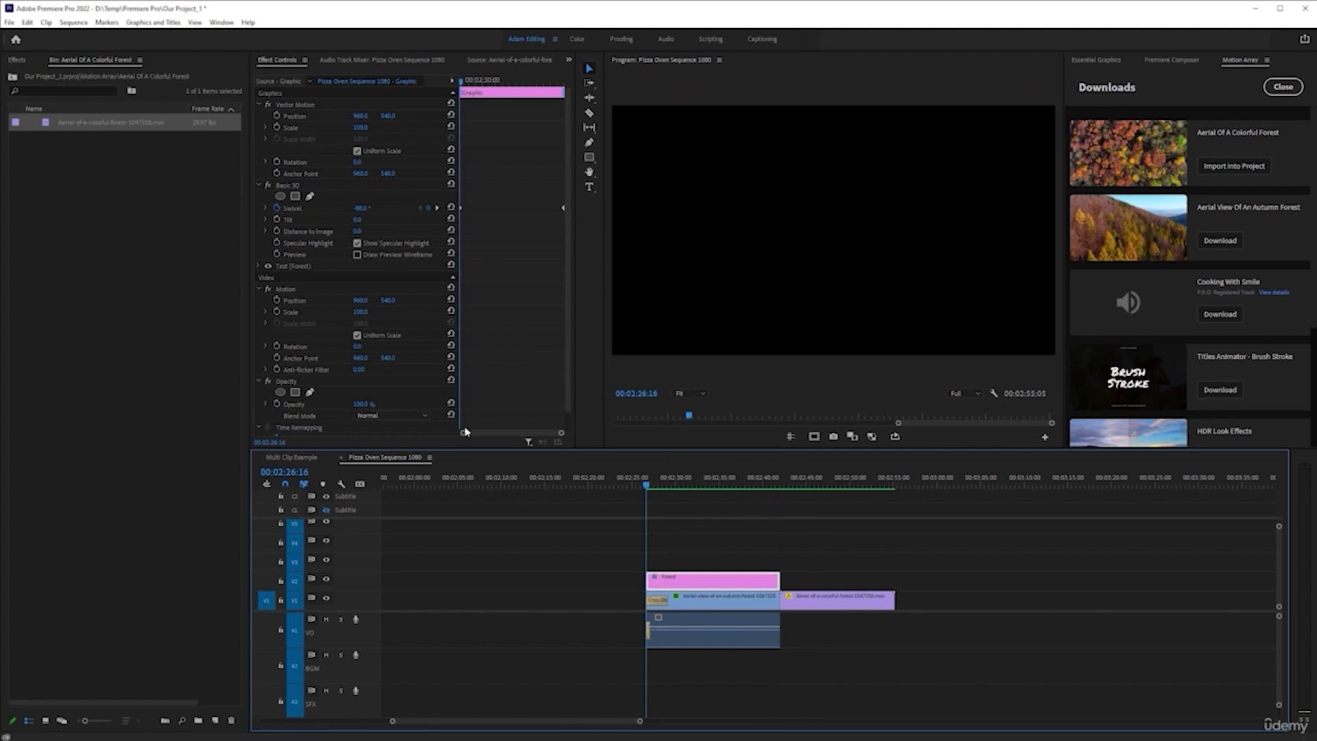
pyautogui.press('space')
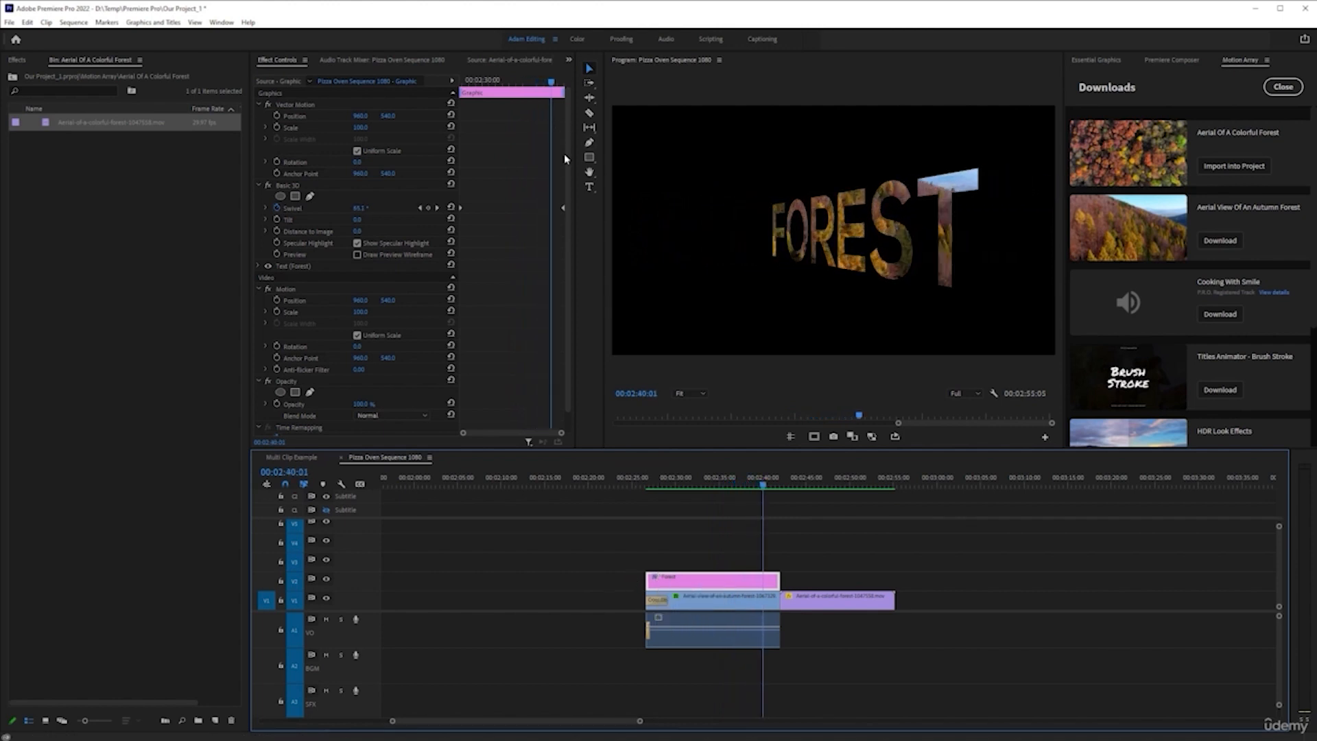
pyautogui.moveTo(552, 89)
pyautogui.mouseDown()
pyautogui.moveTo(506, 96)
pyautogui.moveTo(529, 100)
pyautogui.mouseUp()
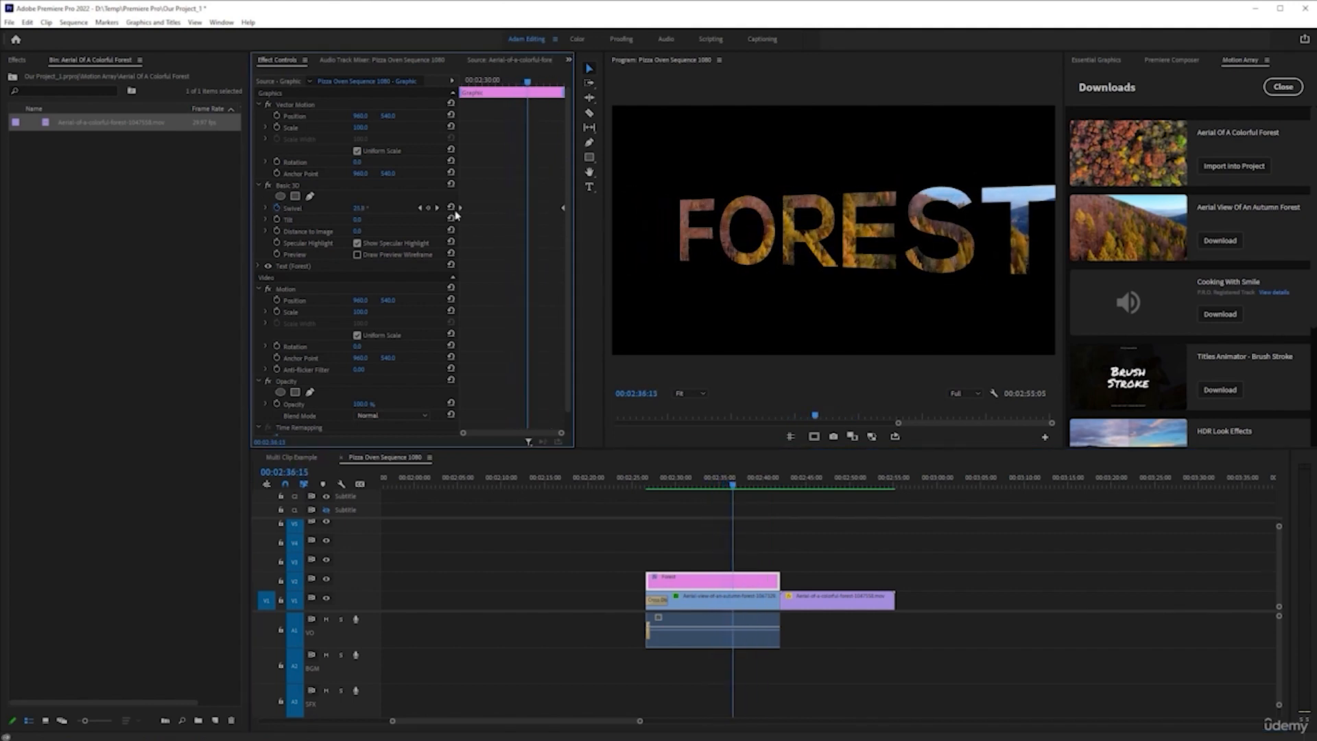
# Replace the starting Swivel keyframe with one at 00:02:36:15 holding that frame's angle, and set the end keyframe to 0°
pyautogui.press('Delete')
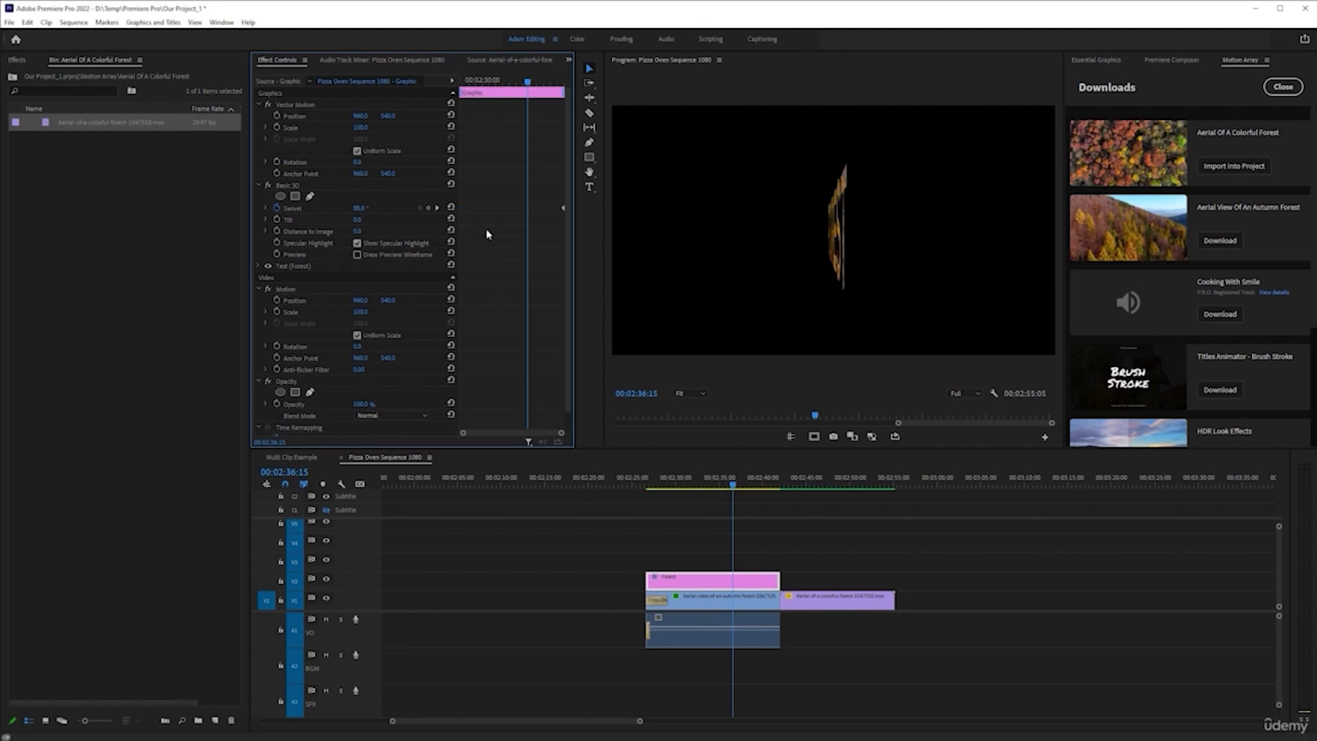
pyautogui.hotkey('ctrl', 'z')
pyautogui.click(428, 208)
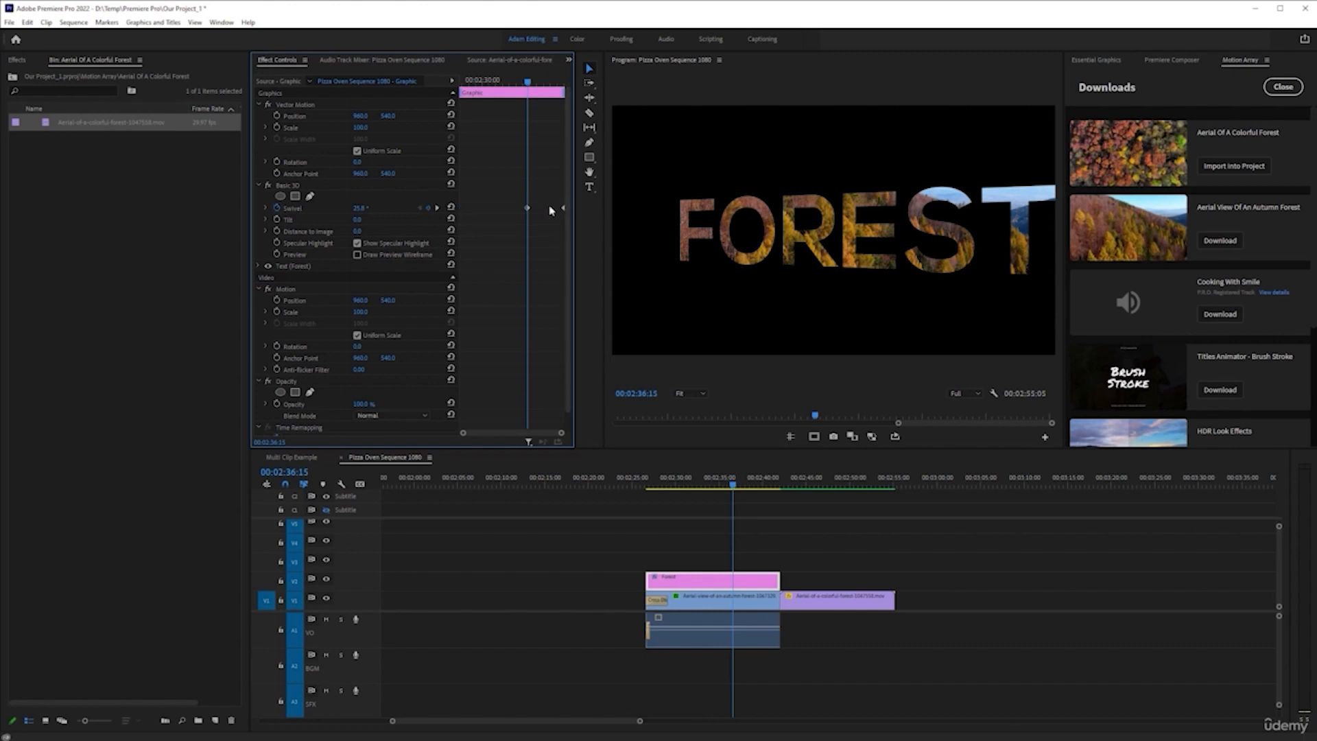
pyautogui.moveTo(565, 210); pyautogui.dragTo(551, 207)
pyautogui.click(436, 208)
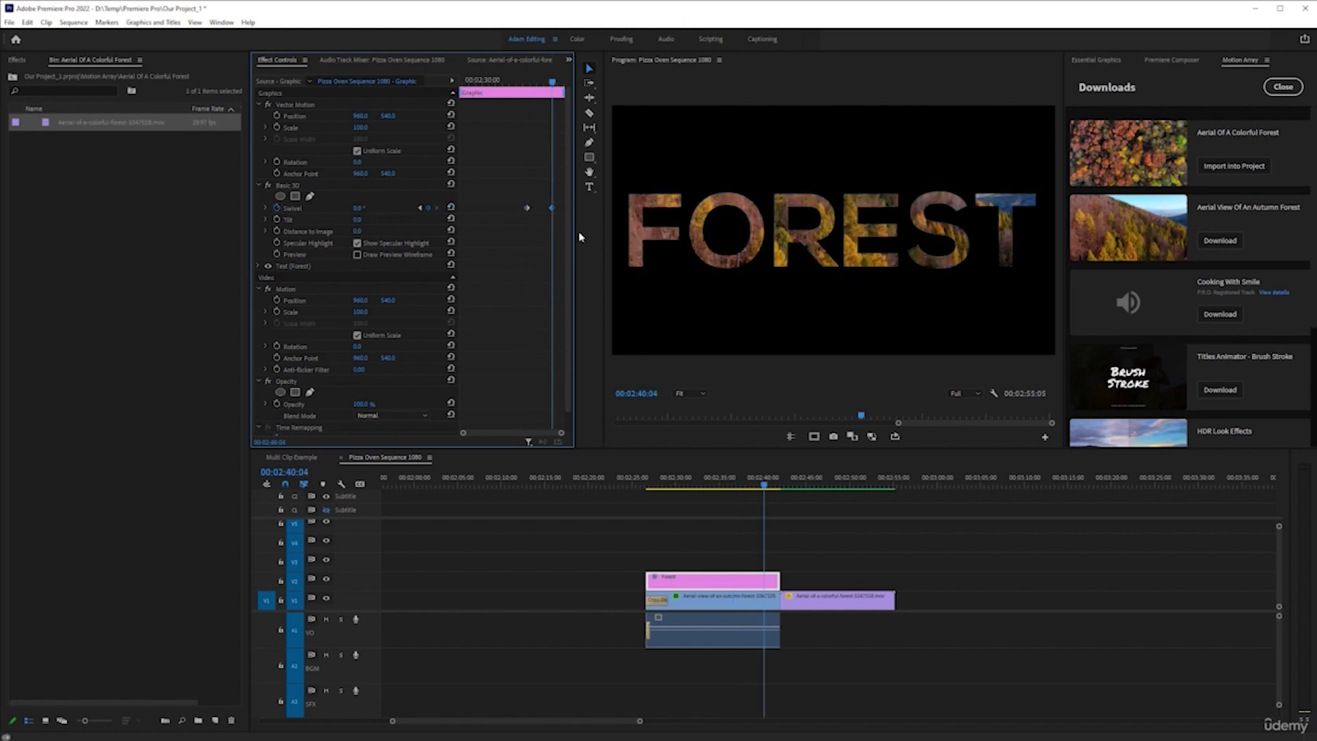
pyautogui.moveTo(552, 208); pyautogui.dragTo(564, 208)
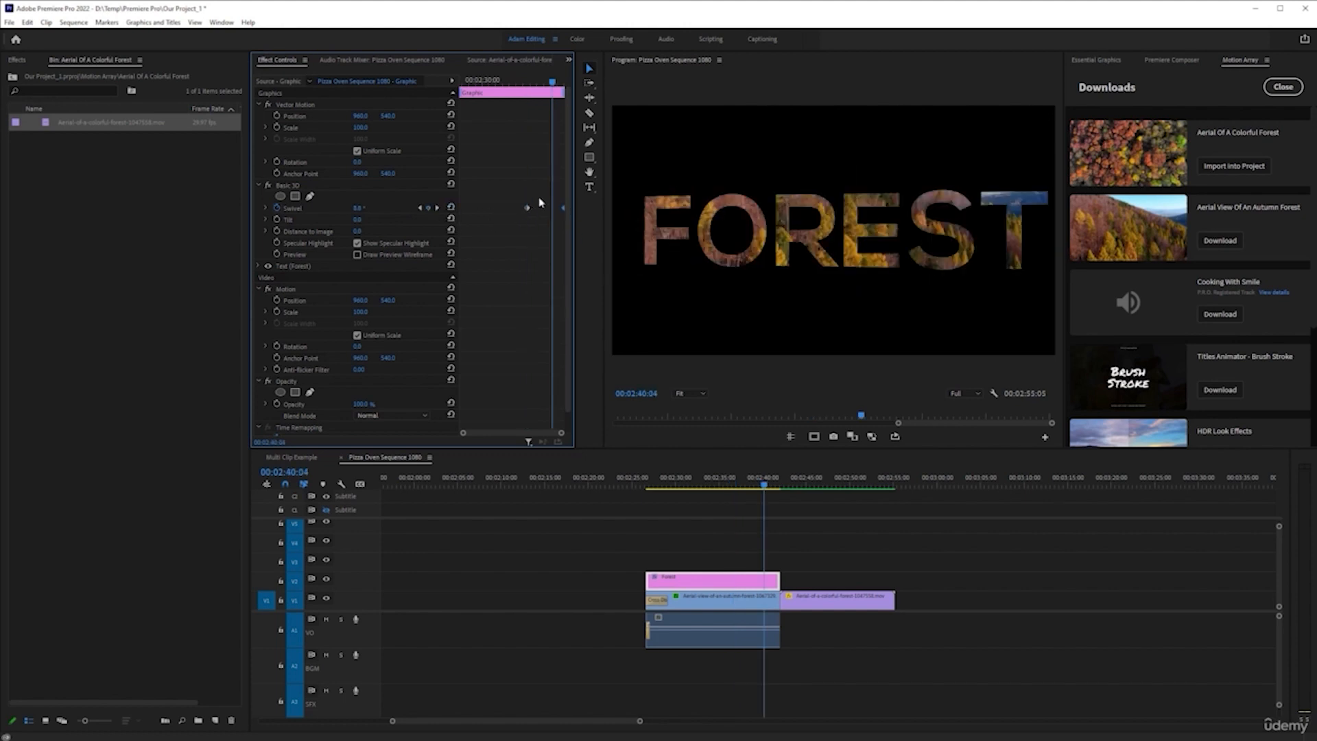
# Preview the delayed swivel, re-render the title's span up to 00:02:42:01, and clear the In and Out points
pyautogui.moveTo(551, 87); pyautogui.dragTo(459, 88)
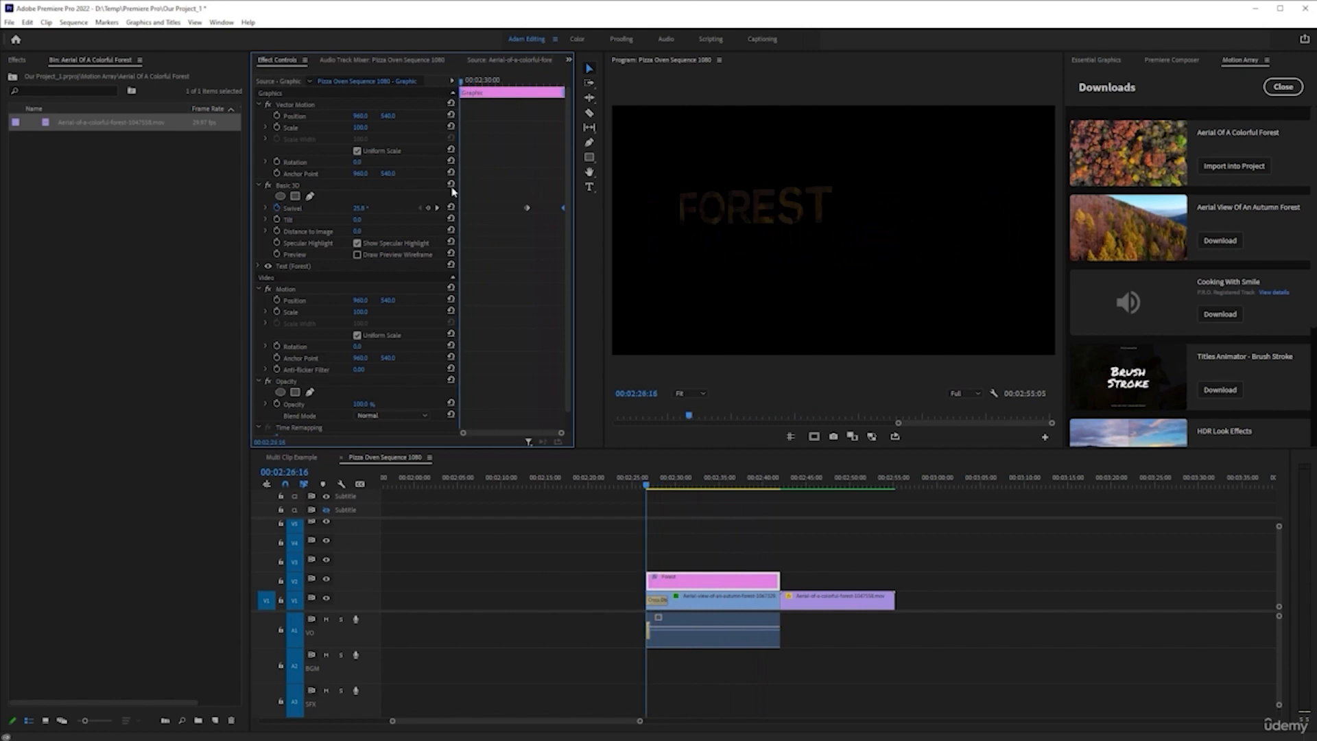
pyautogui.press('space')
pyautogui.press('space')
pyautogui.press('Return')
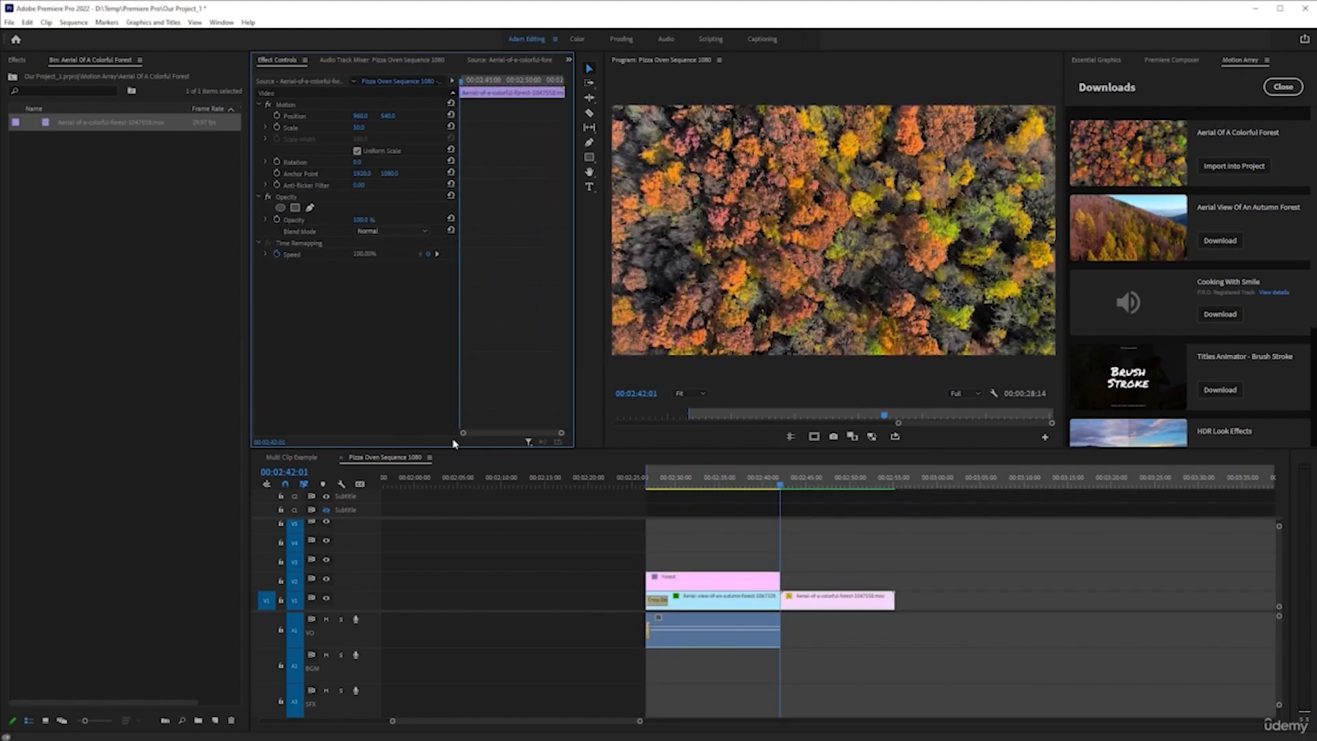
pyautogui.rightClick(686, 472)
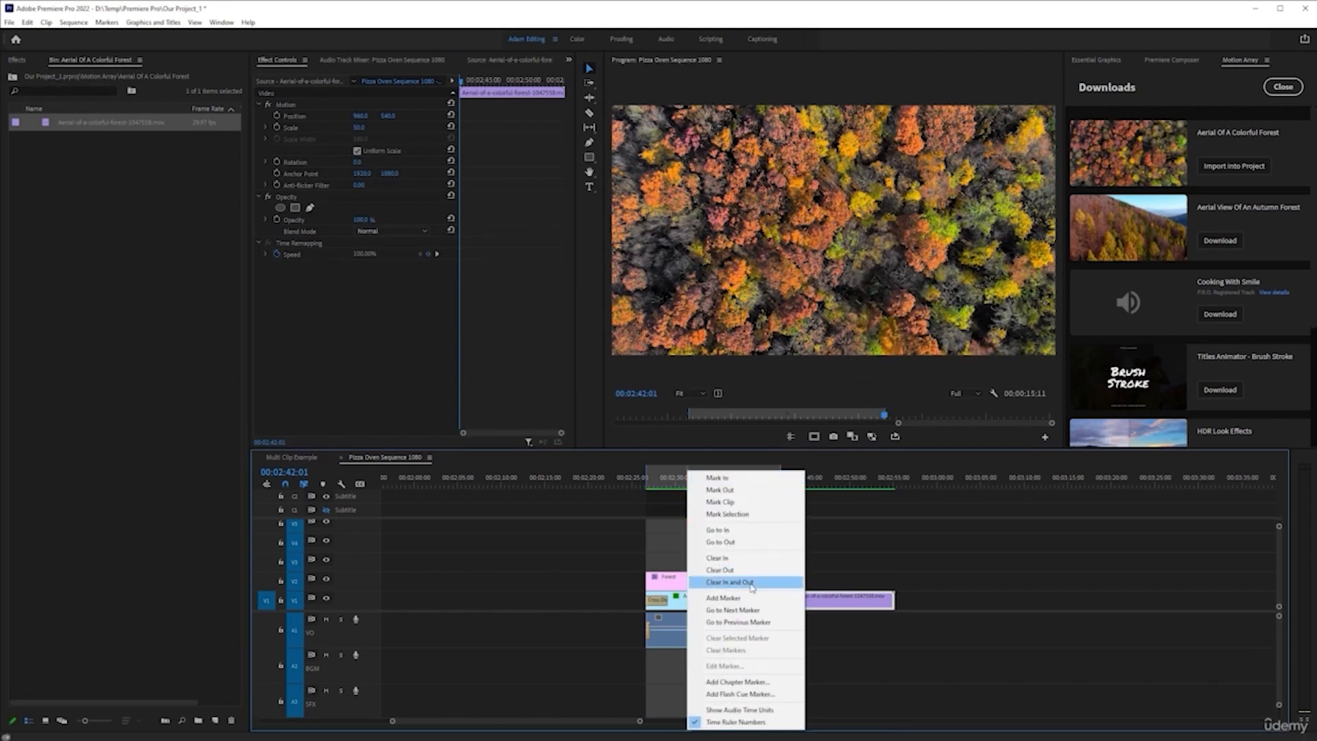
pyautogui.click(727, 580)
# Play the re-rendered title from its start into the colorful forest clip, and revisit it at 00:02:36:16
pyautogui.click(671, 482)
pyautogui.press('Up')
pyautogui.press('space')
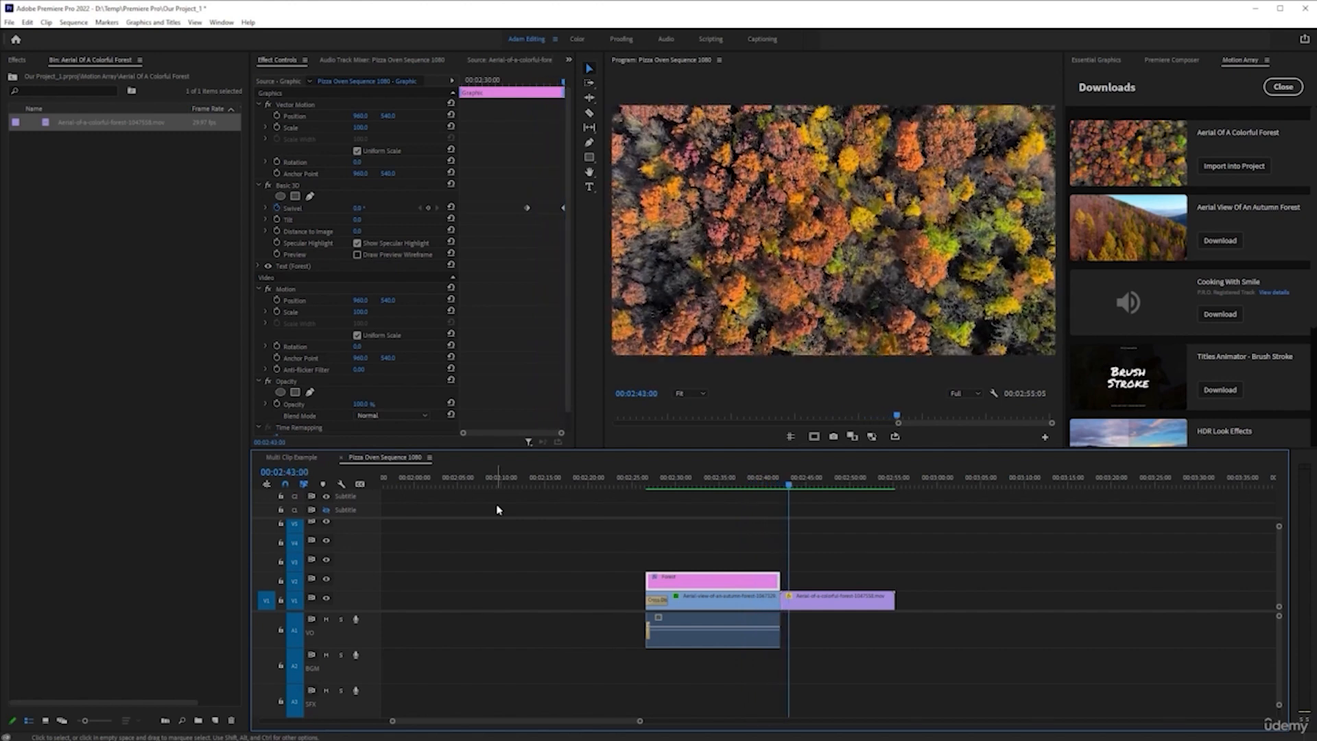
pyautogui.click(733, 475)
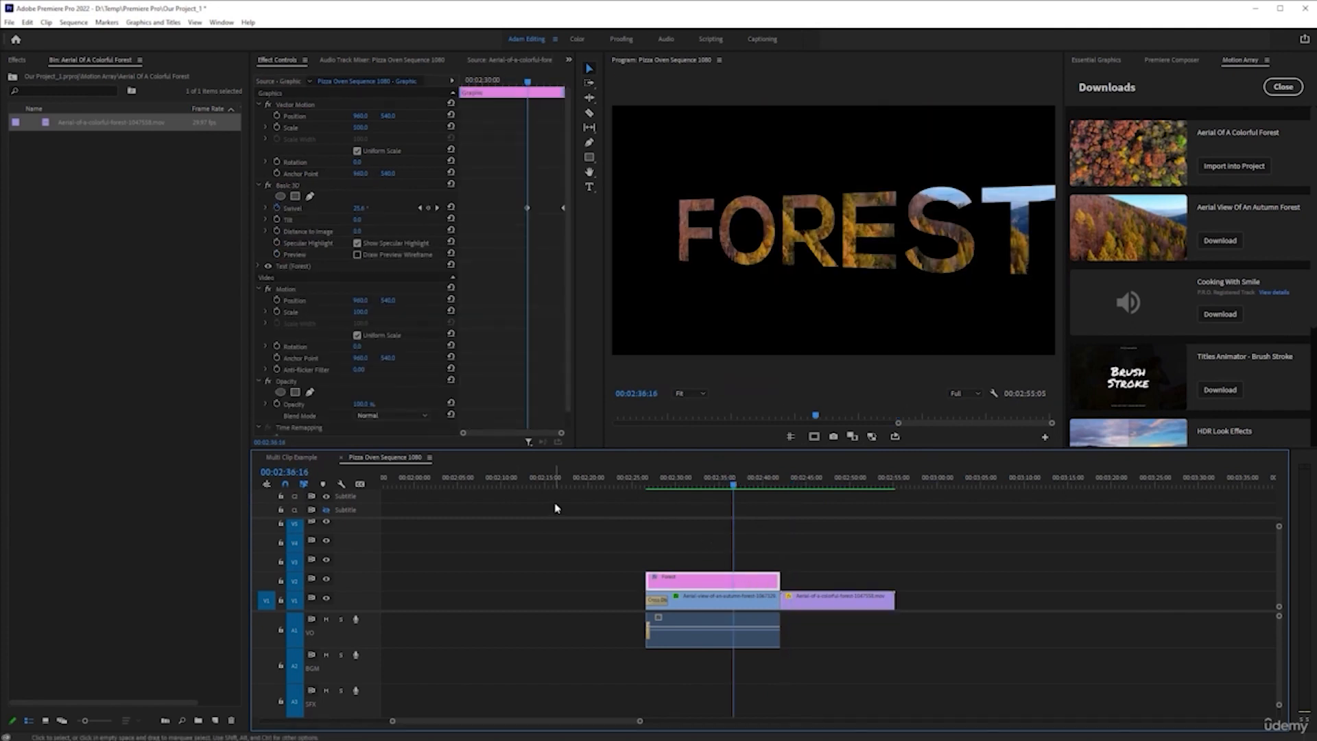
# Close the Motion Array Downloads list to return to the Stock Video search for forest
pyautogui.click(1277, 87)
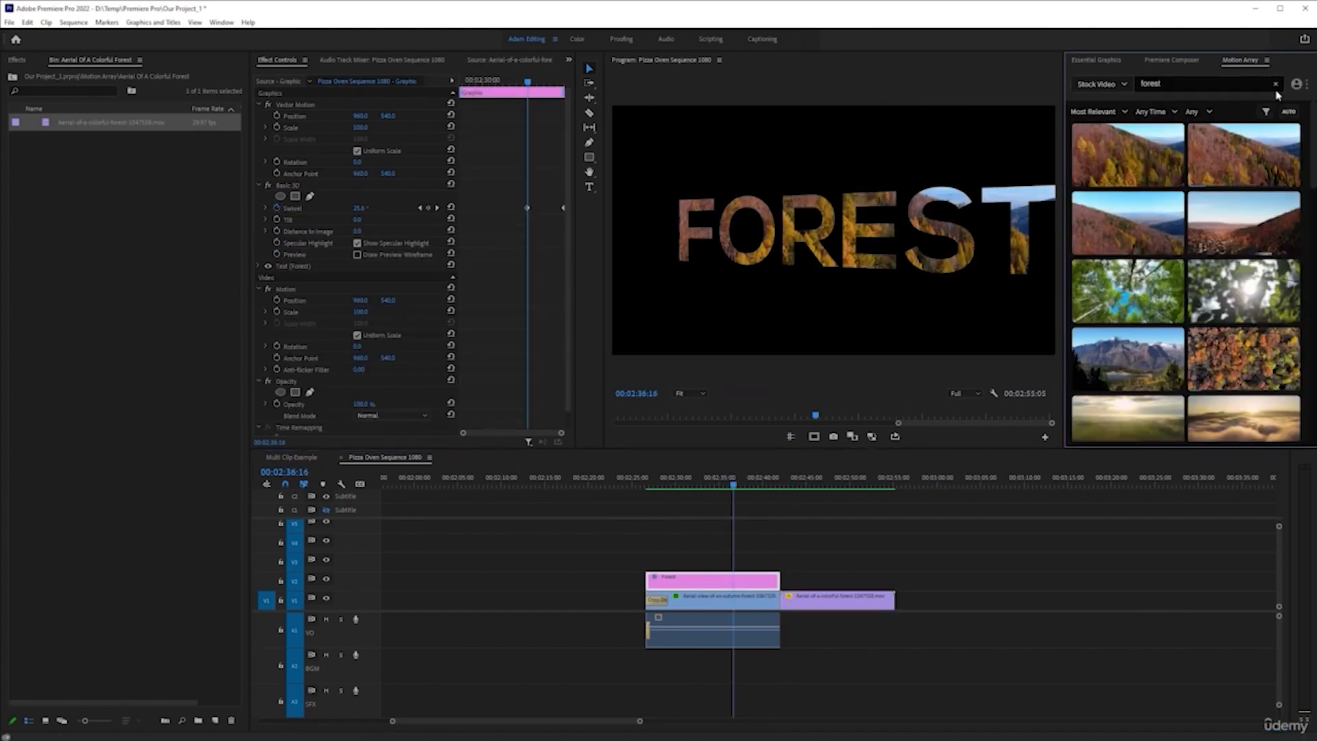